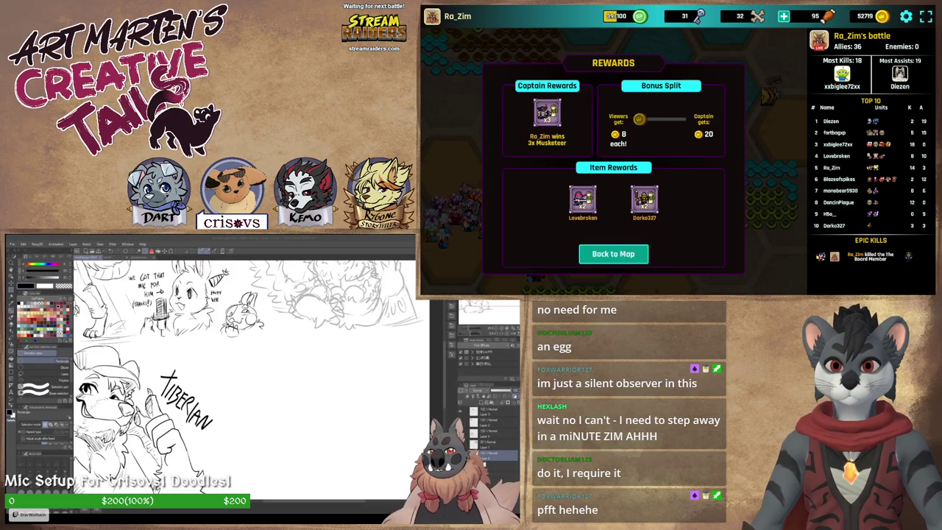
# Step: Return to the campaign map and collect the pending tier 25 rewards of the Vorctex event
pyautogui.click(613, 255)
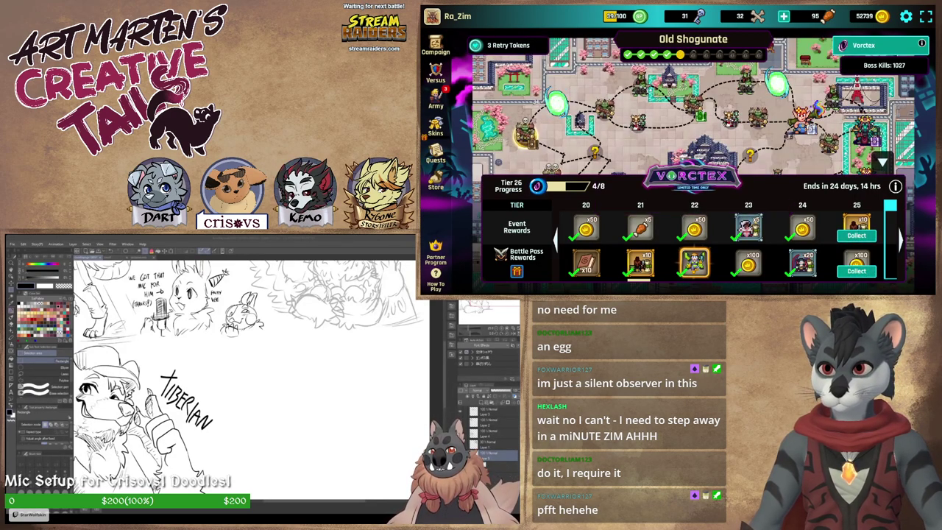
pyautogui.click(856, 235)
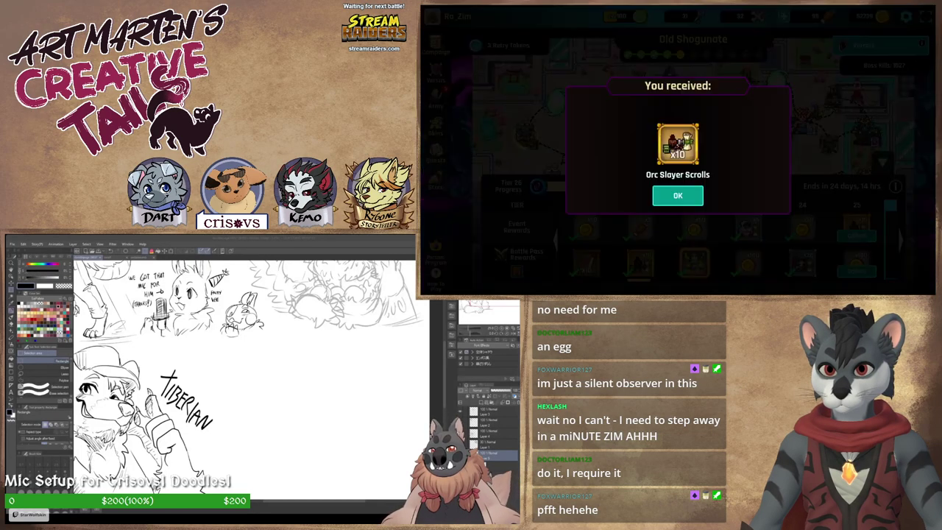
pyautogui.click(678, 196)
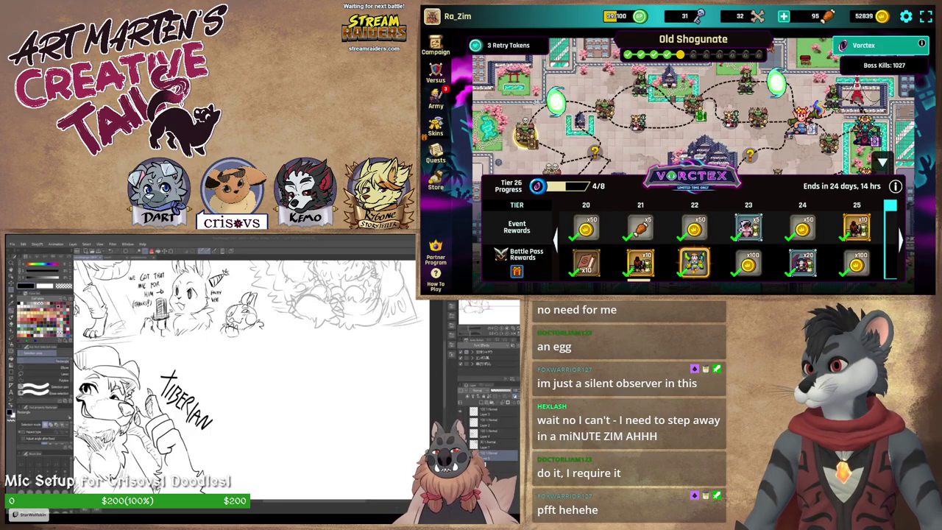
# Step: Collapse the event rewards display and start the next battle from a node on the Old Shogunate map
pyautogui.click(882, 162)
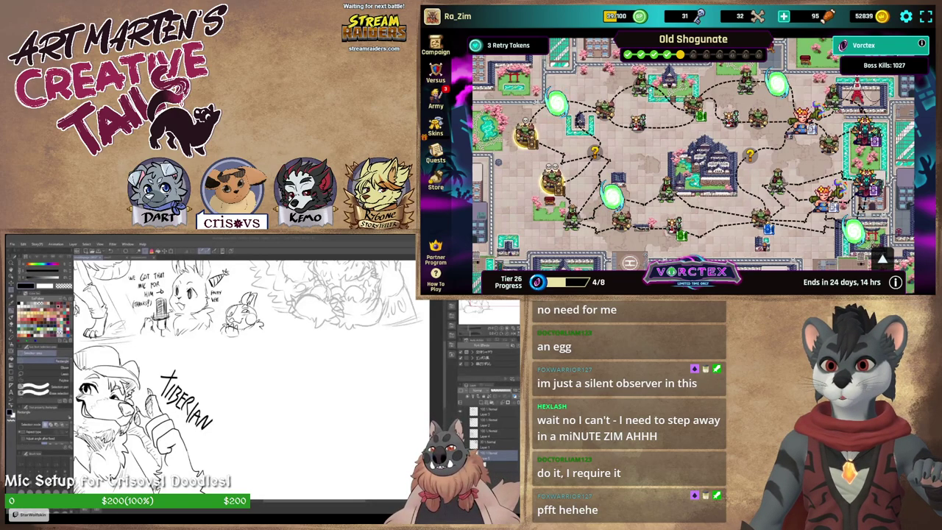
pyautogui.click(552, 181)
pyautogui.click(826, 64)
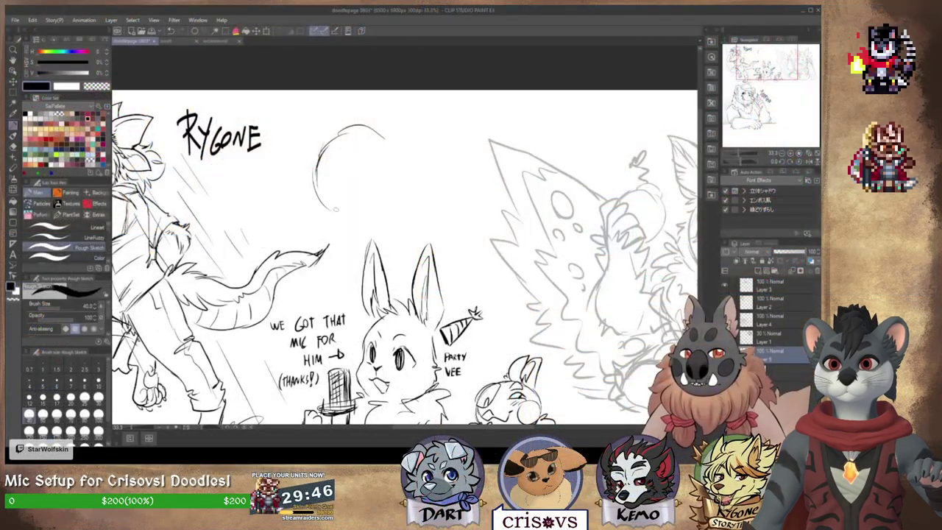
# Step: Switch to Clip Studio Paint and sketch a round bear head with muzzle, eyes and mouth above the rabbit doodle, using the Rough Sketch brush
pyautogui.moveTo(376, 134)
pyautogui.mouseDown()
pyautogui.moveTo(403, 168)
pyautogui.moveTo(396, 200)
pyautogui.moveTo(363, 217)
pyautogui.mouseUp()
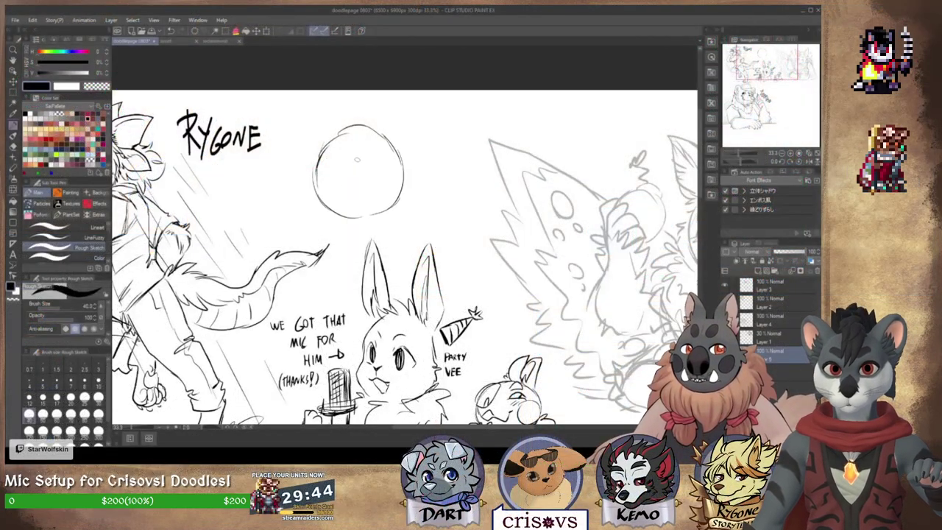
pyautogui.moveTo(353, 134)
pyautogui.mouseDown()
pyautogui.moveTo(359, 196)
pyautogui.moveTo(356, 171)
pyautogui.moveTo(368, 174)
pyautogui.moveTo(378, 205)
pyautogui.moveTo(346, 208)
pyautogui.moveTo(360, 213)
pyautogui.moveTo(361, 175)
pyautogui.moveTo(371, 188)
pyautogui.moveTo(358, 193)
pyautogui.mouseUp()
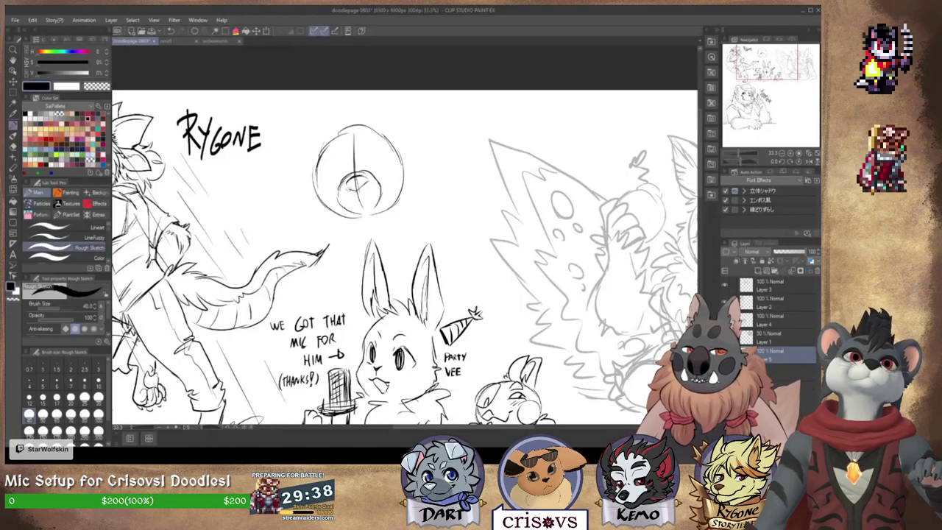
pyautogui.moveTo(365, 153)
pyautogui.mouseDown()
pyautogui.moveTo(364, 162)
pyautogui.moveTo(385, 154)
pyautogui.moveTo(388, 168)
pyautogui.moveTo(378, 159)
pyautogui.moveTo(381, 171)
pyautogui.moveTo(368, 166)
pyautogui.moveTo(377, 168)
pyautogui.moveTo(366, 154)
pyautogui.moveTo(377, 140)
pyautogui.mouseUp()
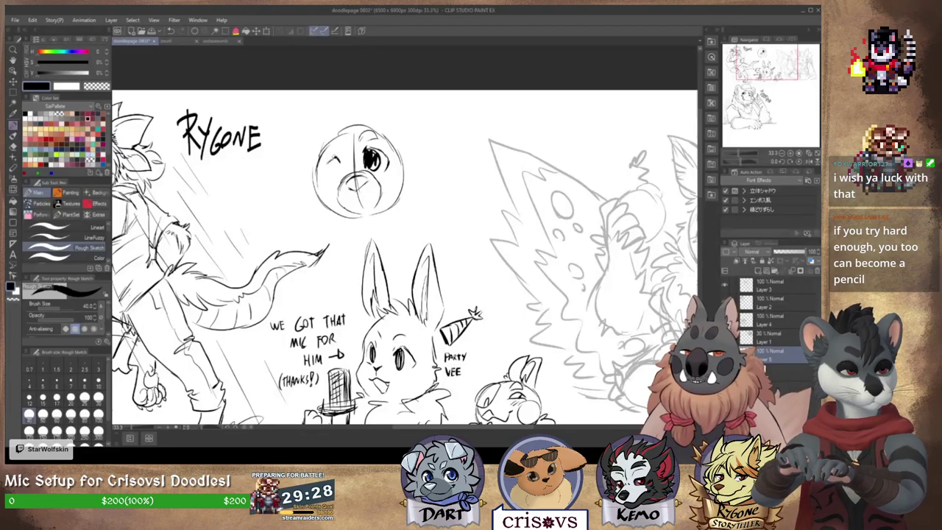
pyautogui.moveTo(329, 168)
pyautogui.mouseDown()
pyautogui.moveTo(322, 182)
pyautogui.moveTo(343, 181)
pyautogui.moveTo(356, 197)
pyautogui.moveTo(335, 197)
pyautogui.moveTo(345, 206)
pyautogui.moveTo(359, 200)
pyautogui.mouseUp()
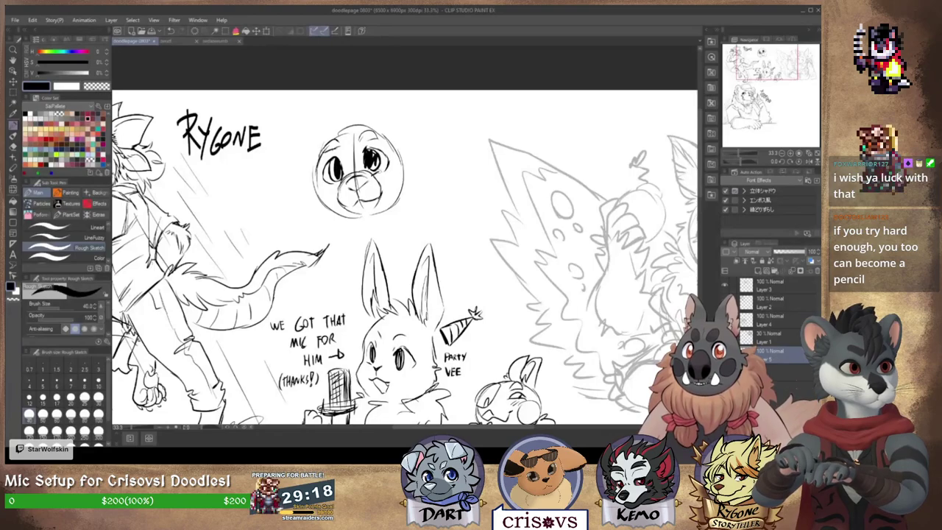
pyautogui.moveTo(339, 178); pyautogui.dragTo(333, 189)
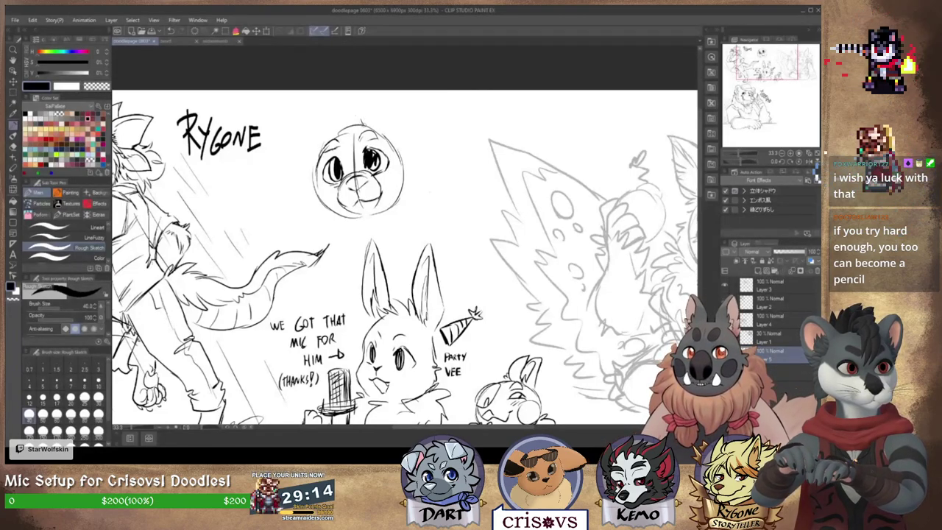
# Step: Sketch two rounded ears, a hair tuft and furry cheek contours around the bear's head
pyautogui.moveTo(361, 110)
pyautogui.mouseDown()
pyautogui.moveTo(397, 108)
pyautogui.moveTo(395, 136)
pyautogui.mouseUp()
pyautogui.moveTo(315, 122)
pyautogui.mouseDown()
pyautogui.moveTo(358, 117)
pyautogui.moveTo(335, 162)
pyautogui.mouseUp()
pyautogui.moveTo(347, 137); pyautogui.dragTo(360, 160)
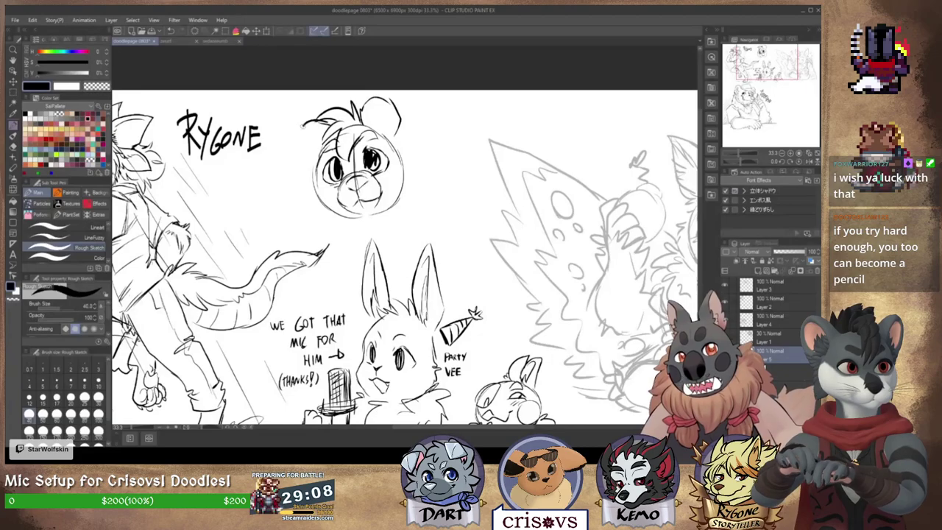
pyautogui.moveTo(307, 119); pyautogui.dragTo(299, 137)
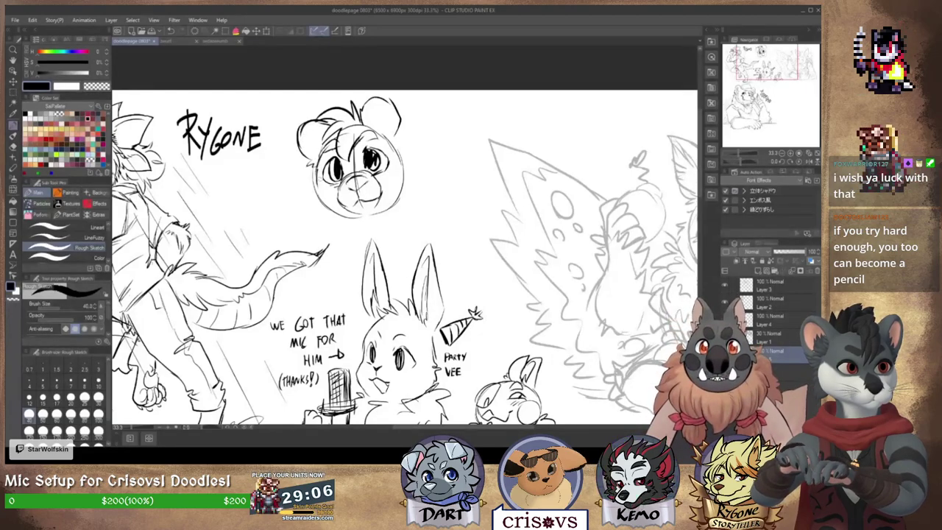
pyautogui.moveTo(319, 167)
pyautogui.mouseDown()
pyautogui.moveTo(314, 192)
pyautogui.moveTo(341, 215)
pyautogui.mouseUp()
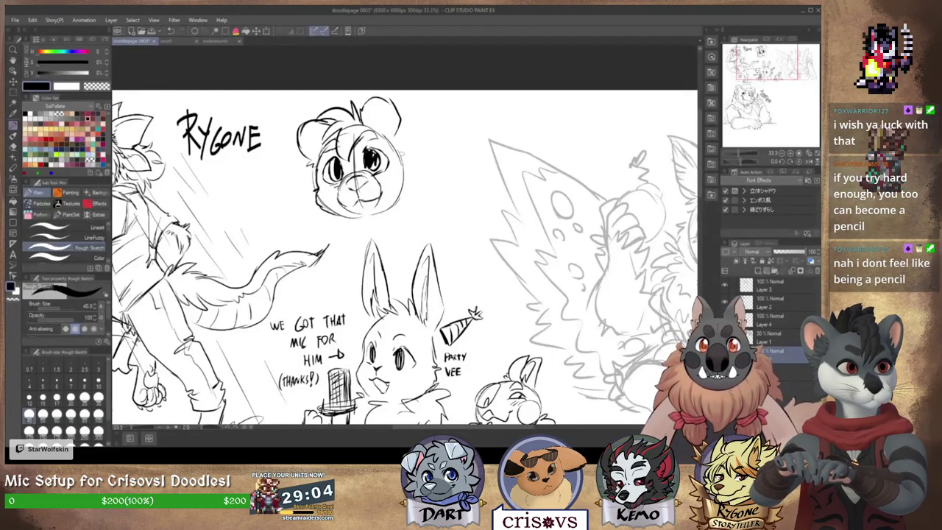
pyautogui.moveTo(403, 153)
pyautogui.mouseDown()
pyautogui.moveTo(416, 170)
pyautogui.moveTo(410, 193)
pyautogui.mouseUp()
# Step: Fill the bear's eyes solid black and carve highlights into them with the transparent colour
pyautogui.moveTo(333, 159); pyautogui.dragTo(335, 180)
pyautogui.moveTo(370, 150); pyautogui.dragTo(372, 168)
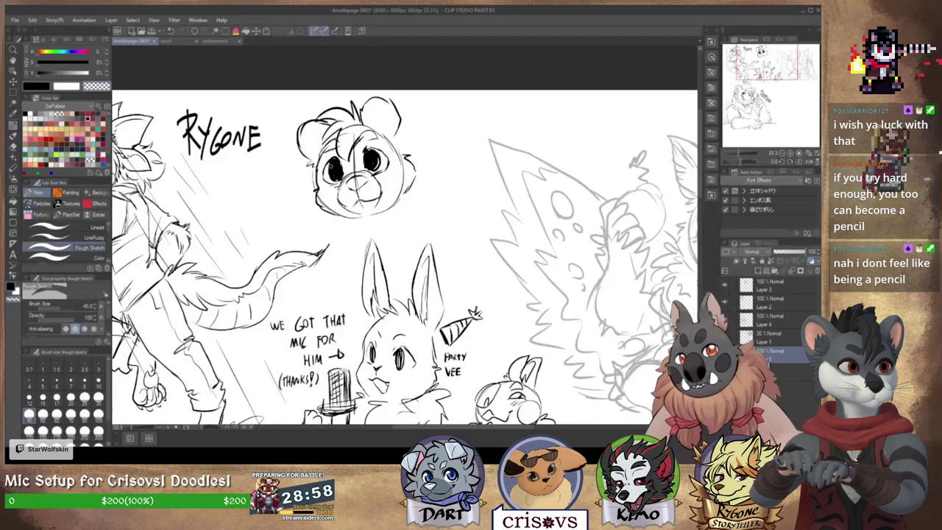
pyautogui.moveTo(332, 173)
pyautogui.mouseDown()
pyautogui.moveTo(340, 178)
pyautogui.moveTo(370, 158)
pyautogui.mouseUp()
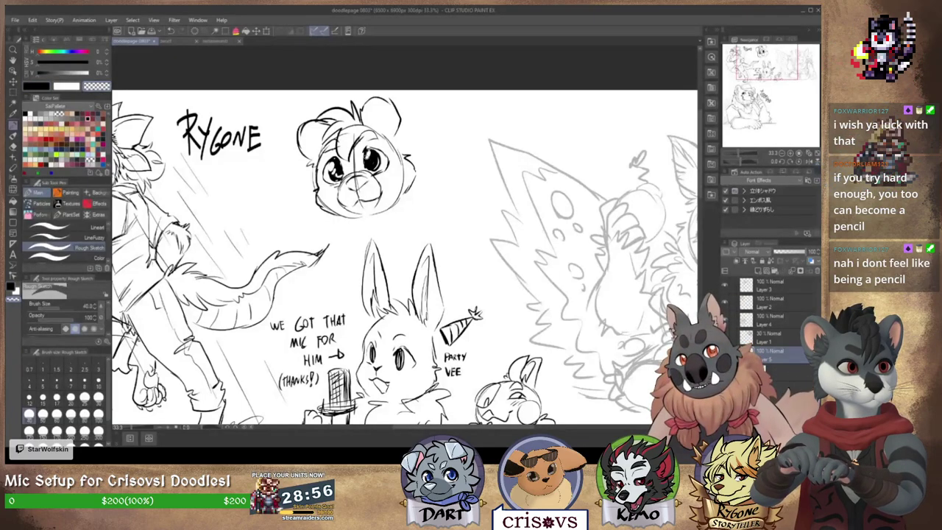
pyautogui.press('c')
# Step: Sketch a folded forearm and paw beneath the bear's chin on the side nearer the name lettering
pyautogui.moveTo(316, 204)
pyautogui.mouseDown()
pyautogui.moveTo(307, 216)
pyautogui.moveTo(361, 217)
pyautogui.moveTo(321, 217)
pyautogui.mouseUp()
pyautogui.moveTo(315, 174); pyautogui.dragTo(298, 211)
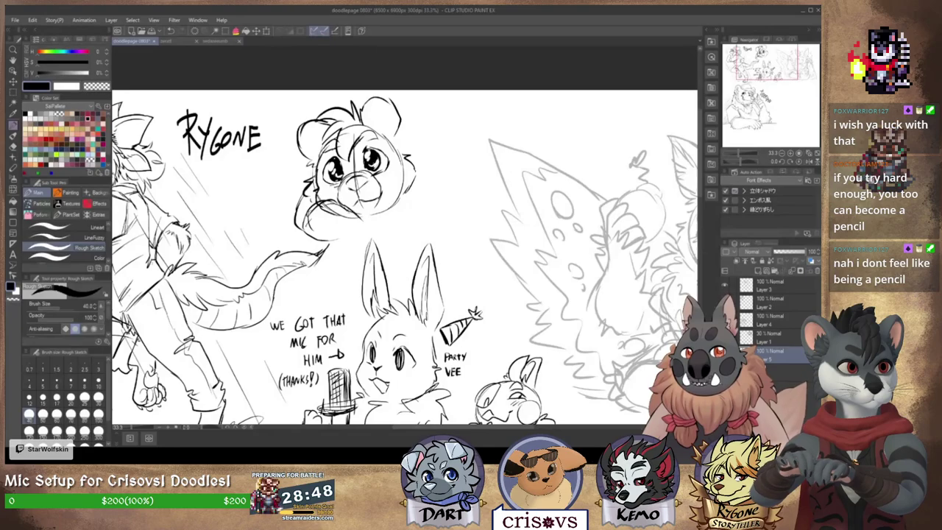
pyautogui.moveTo(355, 212)
pyautogui.mouseDown()
pyautogui.moveTo(383, 230)
pyautogui.moveTo(337, 242)
pyautogui.mouseUp()
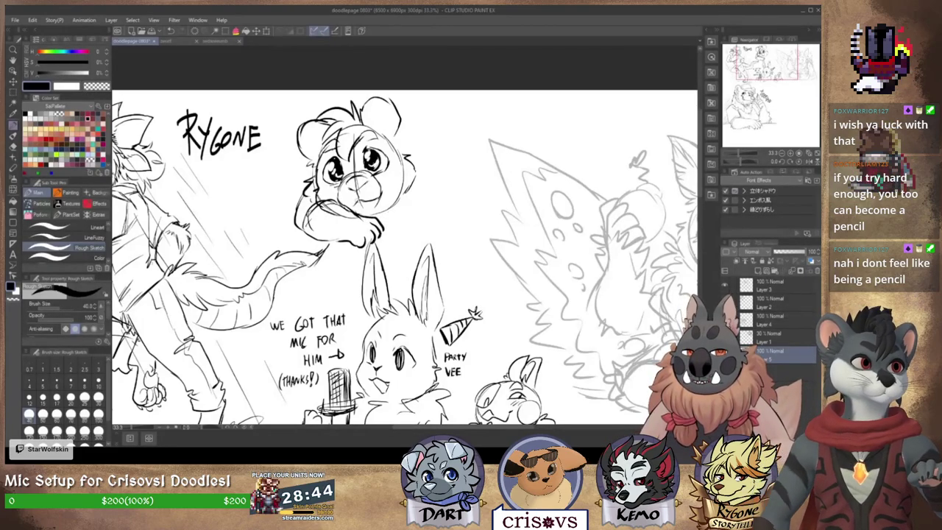
# Step: Redraw the bear's mouth as a small smile with a tongue and add inner-ear fur lines to both ears
pyautogui.moveTo(339, 197)
pyautogui.mouseDown()
pyautogui.moveTo(359, 201)
pyautogui.moveTo(383, 190)
pyautogui.moveTo(383, 180)
pyautogui.mouseUp()
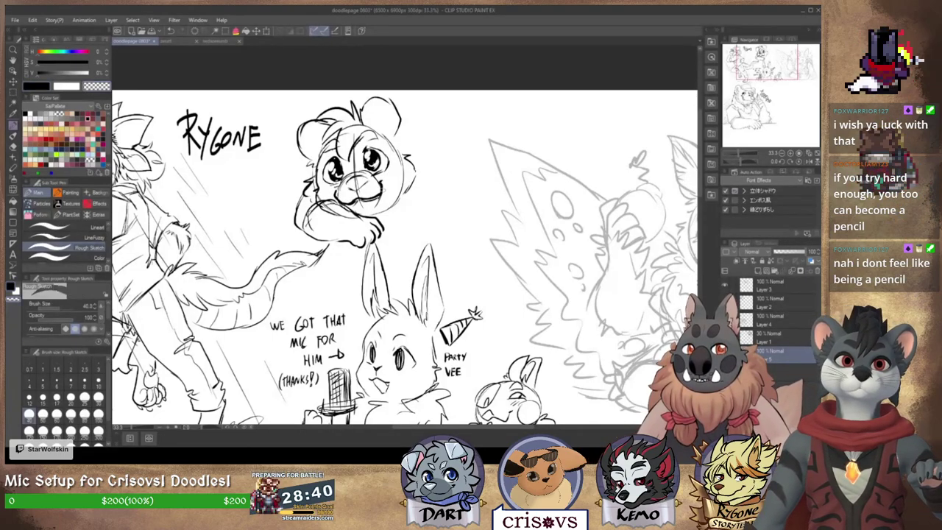
pyautogui.hotkey('ctrl', 'z')
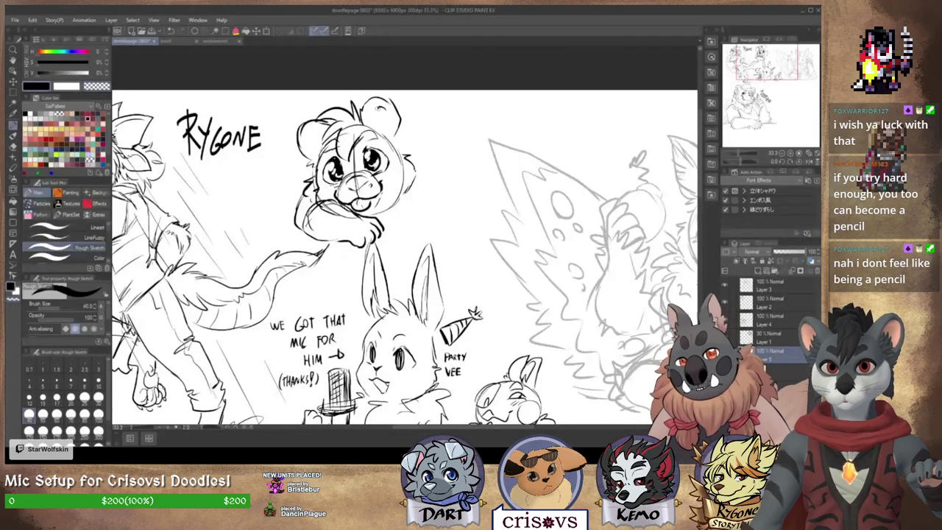
pyautogui.moveTo(384, 107); pyautogui.dragTo(385, 136)
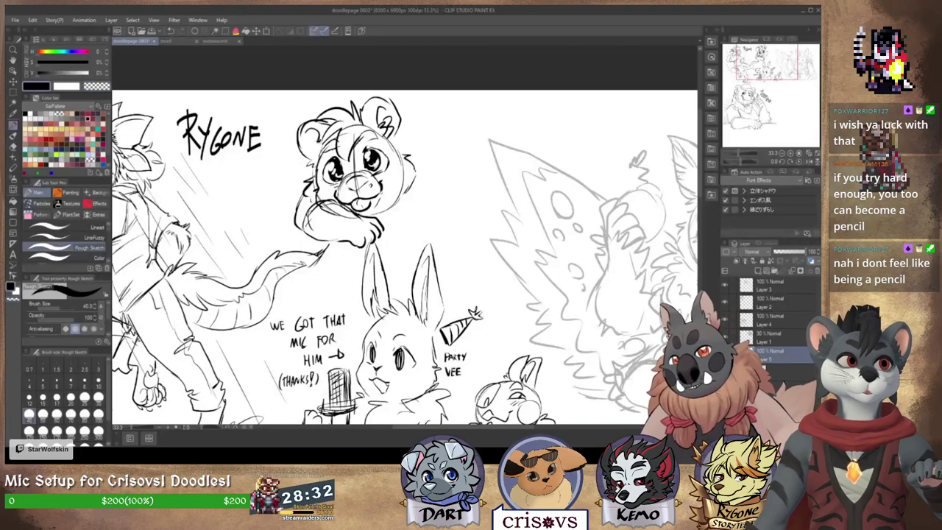
pyautogui.moveTo(308, 137); pyautogui.dragTo(317, 154)
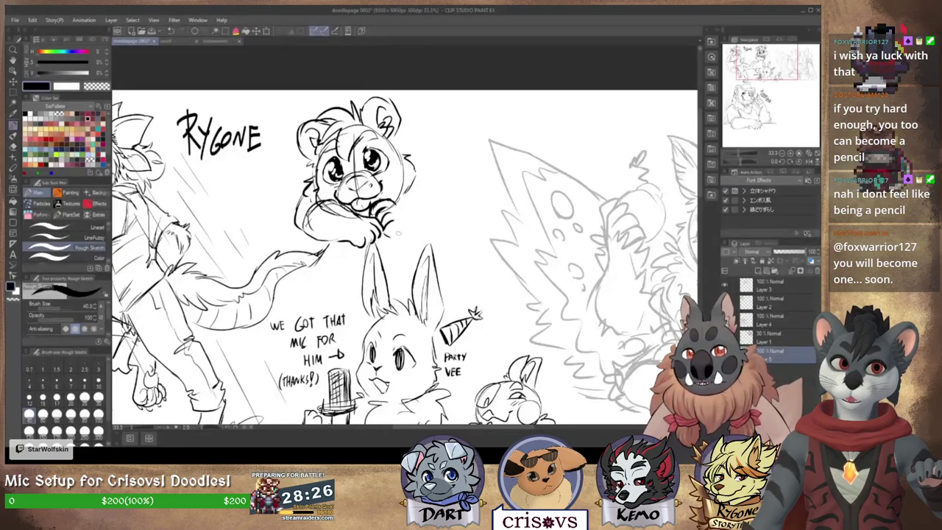
# Step: Draw the bear's second folded forearm with fur marks and clean up the construction lines across the forehead with the transparent colour
pyautogui.moveTo(408, 192)
pyautogui.mouseDown()
pyautogui.moveTo(443, 184)
pyautogui.moveTo(429, 206)
pyautogui.moveTo(402, 214)
pyautogui.mouseUp()
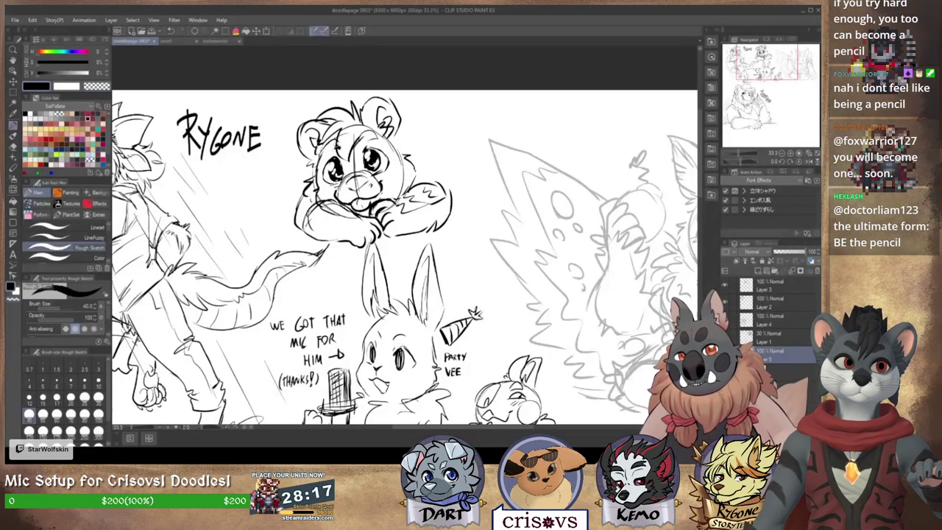
pyautogui.moveTo(361, 134); pyautogui.dragTo(373, 133)
pyautogui.press('c')
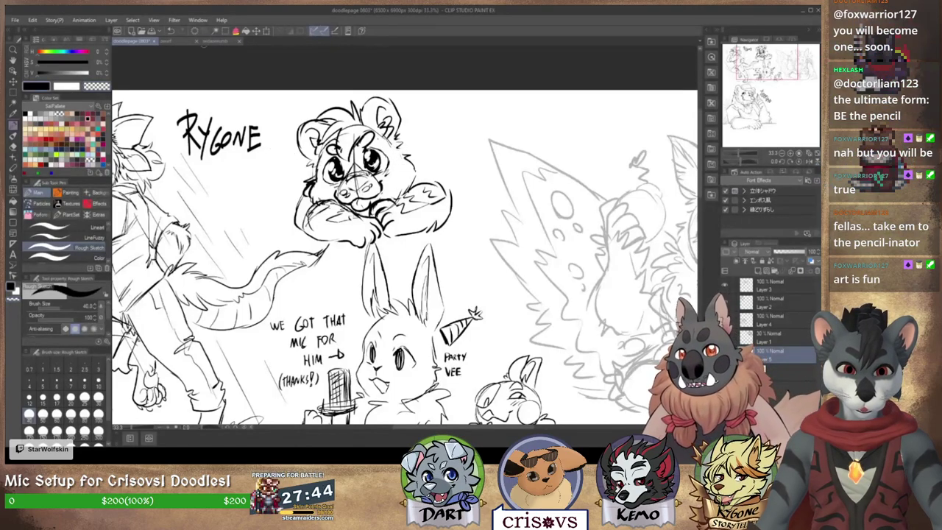
# Step: Open the drawing of the two seated characters, add a new raster layer and handwrite "OOPS!" beside the glasses-wearing character's ear
pyautogui.click(219, 40)
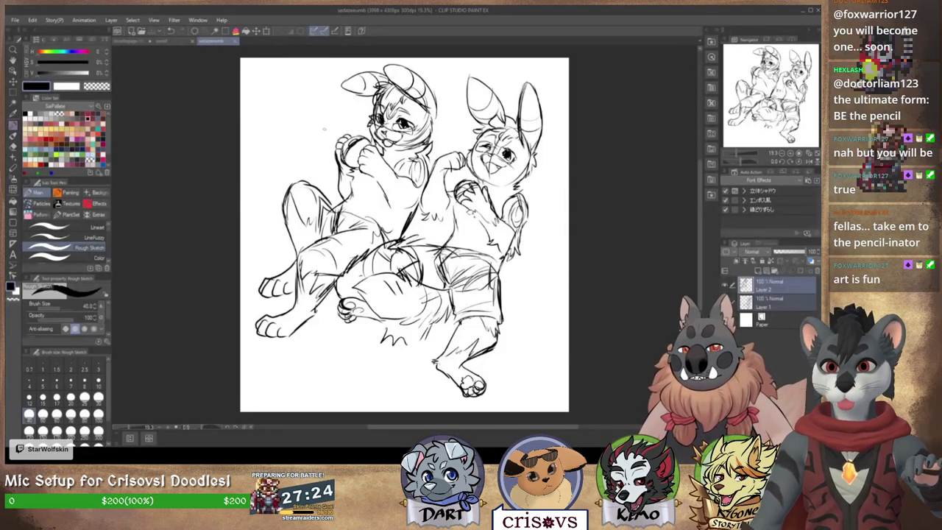
pyautogui.hotkey('ctrl', 'shift', 'n')
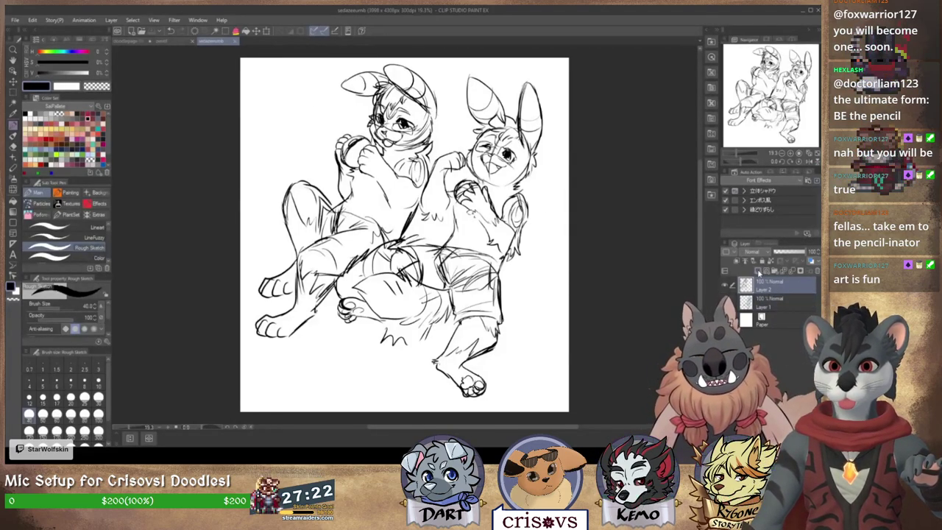
pyautogui.moveTo(289, 86); pyautogui.dragTo(307, 87)
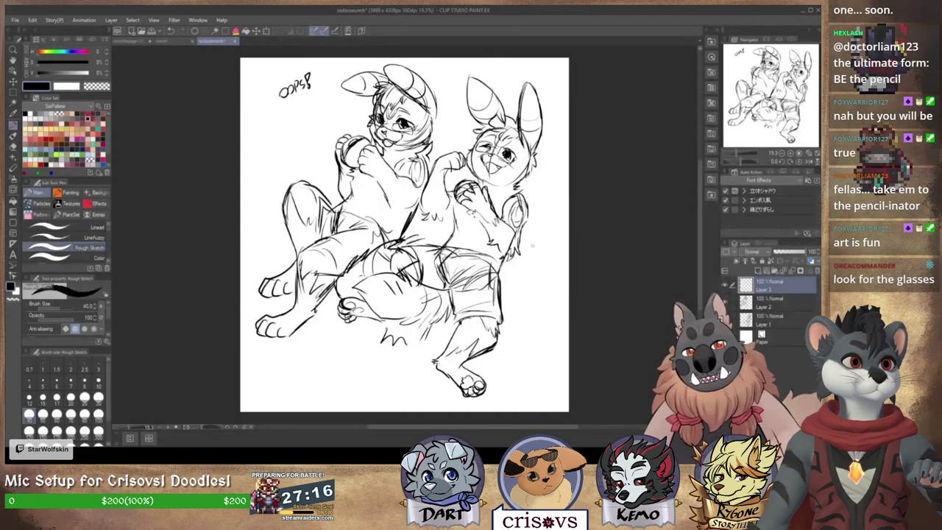
# Step: Handwrite a name label with an arrow beside each of the two seated characters
pyautogui.moveTo(521, 252); pyautogui.dragTo(535, 246)
pyautogui.moveTo(536, 253); pyautogui.dragTo(548, 249)
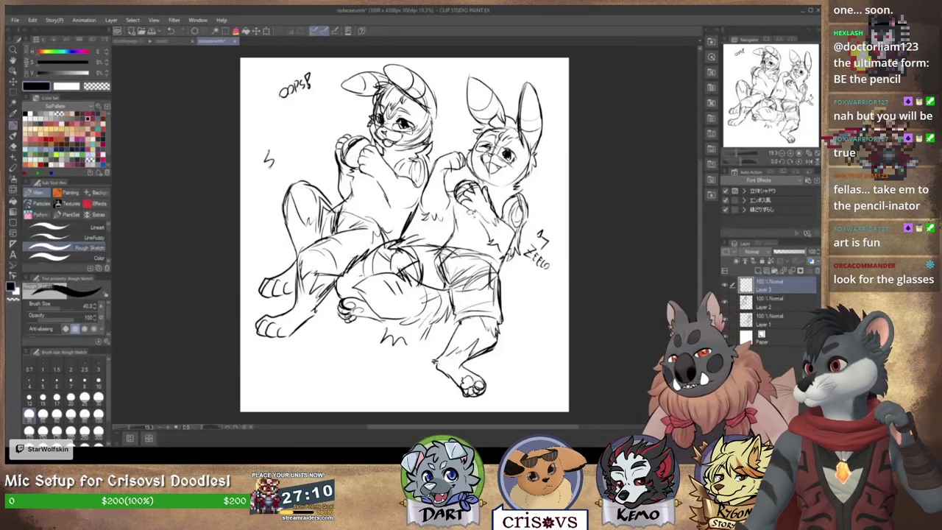
pyautogui.moveTo(274, 152); pyautogui.dragTo(281, 157)
pyautogui.moveTo(285, 156); pyautogui.dragTo(316, 160)
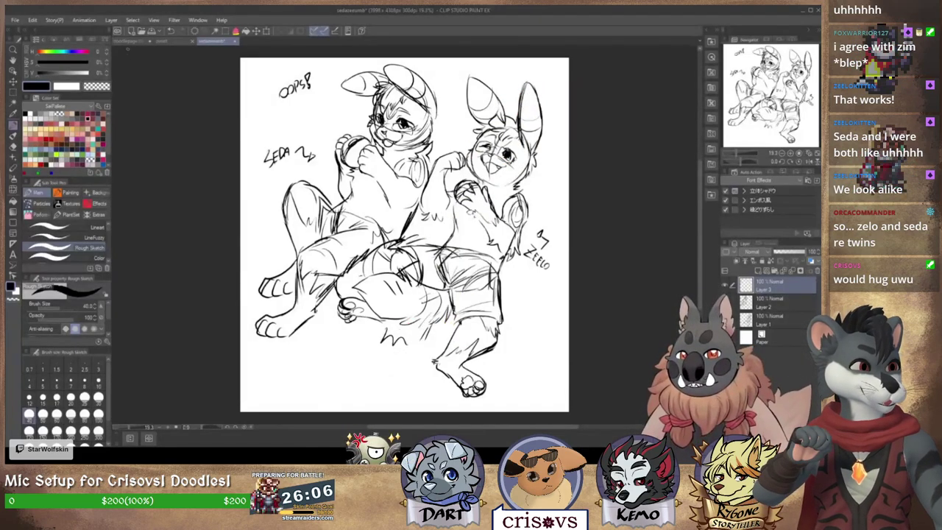
# Step: Return to the doodle page and sketch the bear's rounded back and rump curving out behind its head
pyautogui.click(129, 42)
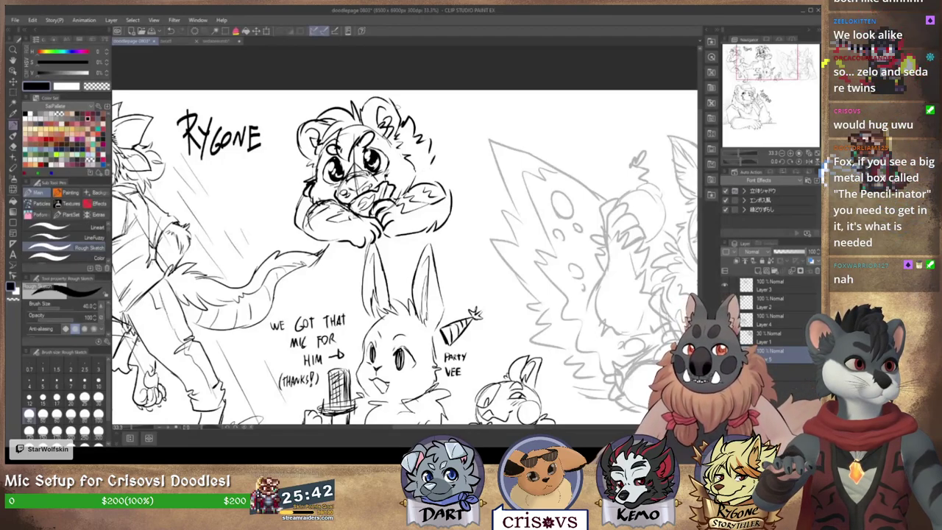
pyautogui.moveTo(398, 112)
pyautogui.mouseDown()
pyautogui.moveTo(418, 122)
pyautogui.moveTo(436, 116)
pyautogui.moveTo(475, 140)
pyautogui.mouseUp()
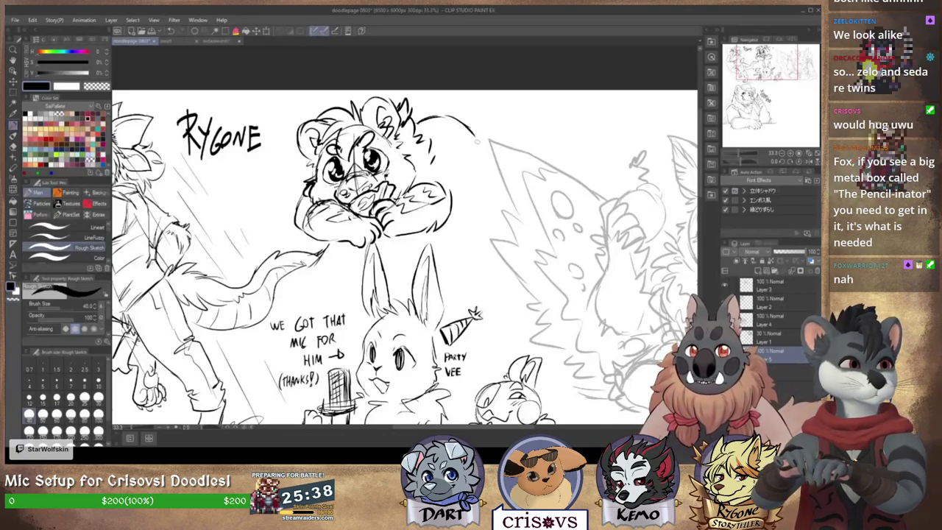
pyautogui.moveTo(486, 143)
pyautogui.mouseDown()
pyautogui.moveTo(502, 187)
pyautogui.moveTo(488, 212)
pyautogui.mouseUp()
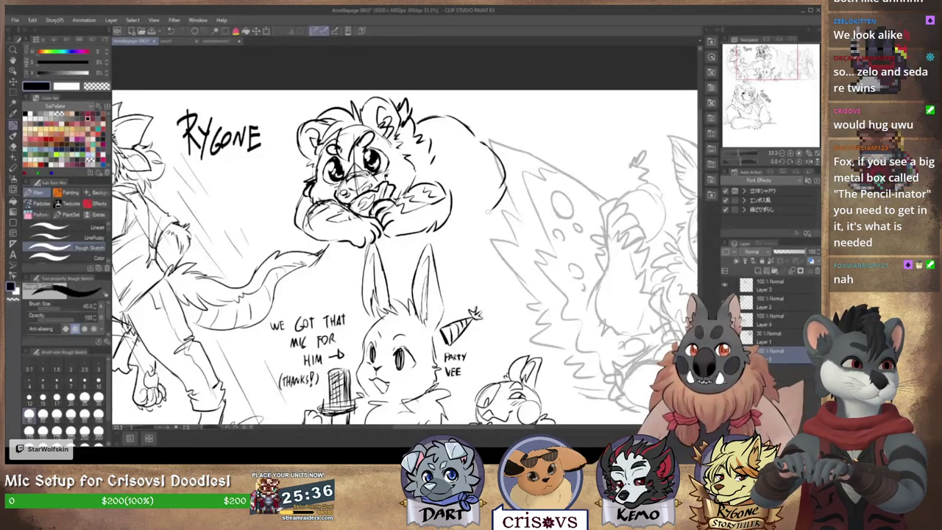
# Step: Shift the bear sketch layer slightly toward the name lettering with the Move layer tool
pyautogui.moveTo(349, 82); pyautogui.dragTo(324, 85)
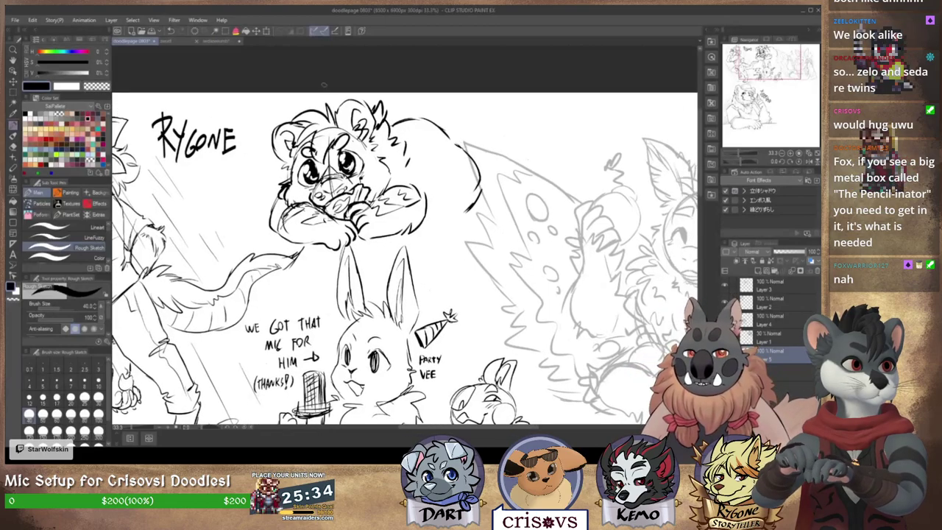
pyautogui.click(256, 33)
pyautogui.moveTo(418, 186); pyautogui.dragTo(399, 186)
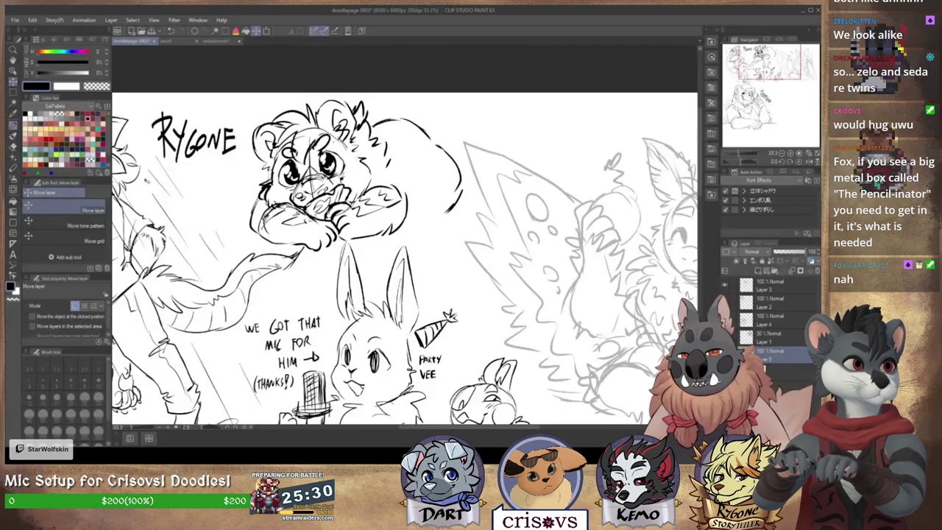
# Step: Sketch the bear's hind foot and rump fur at the end of the back outline with the Rough Sketch brush
pyautogui.click(18, 125)
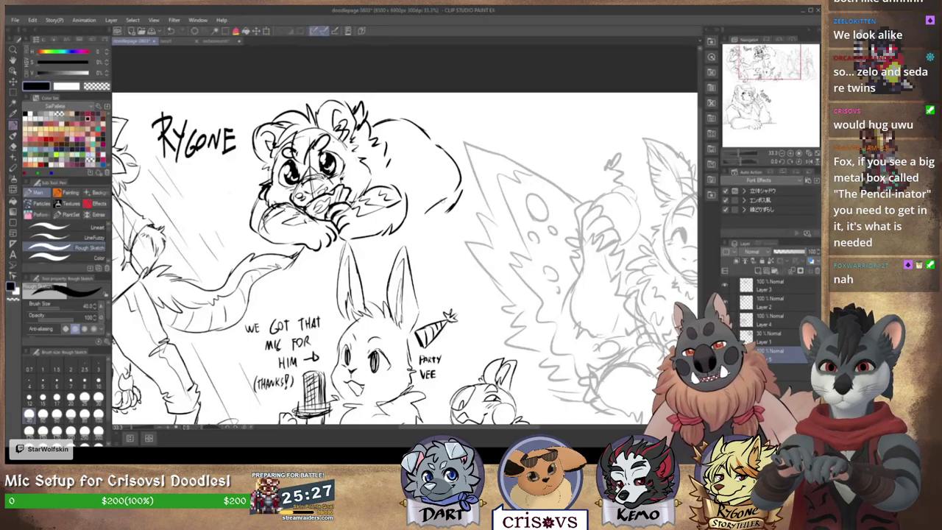
pyautogui.moveTo(478, 206)
pyautogui.mouseDown()
pyautogui.moveTo(481, 219)
pyautogui.moveTo(462, 228)
pyautogui.moveTo(415, 232)
pyautogui.mouseUp()
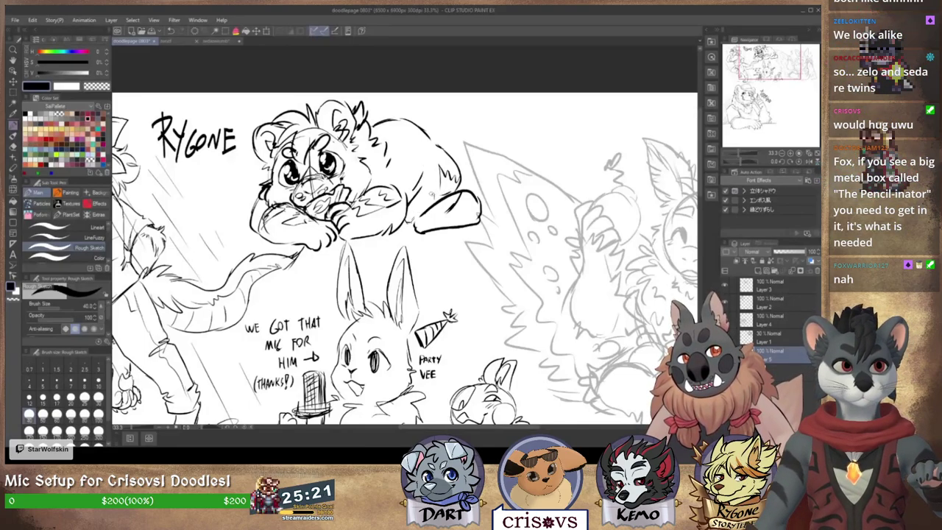
# Step: Sketch fur strokes along the bear's back and rump, plus a jagged line trailing out behind its back
pyautogui.moveTo(426, 201); pyautogui.dragTo(434, 188)
pyautogui.moveTo(404, 128); pyautogui.dragTo(397, 159)
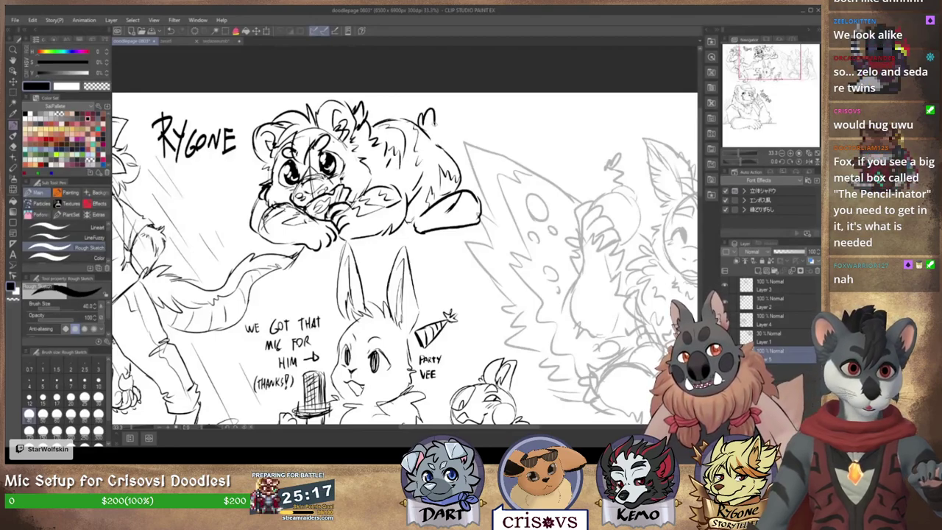
pyautogui.moveTo(472, 130)
pyautogui.mouseDown()
pyautogui.moveTo(523, 126)
pyautogui.moveTo(523, 155)
pyautogui.mouseUp()
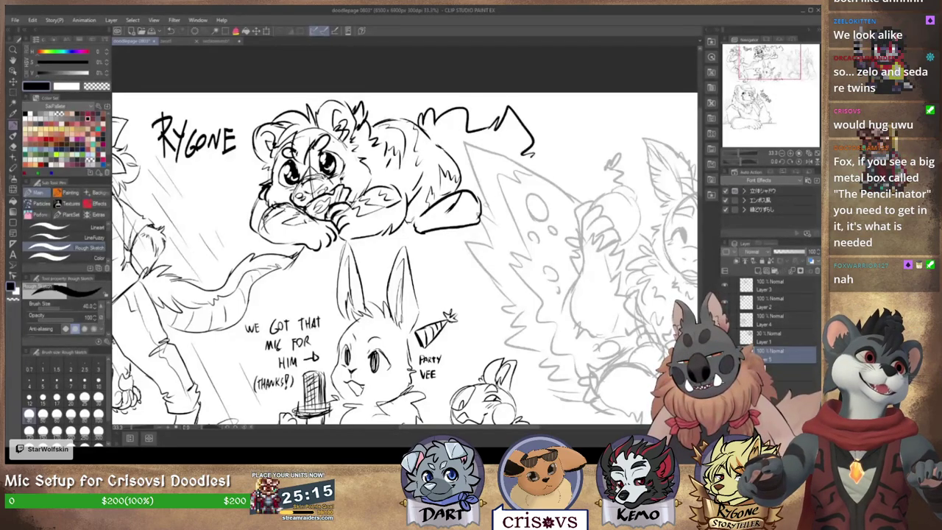
# Step: Draw the paw pads on the bear's hind foot and hatch dark fur markings on its body and brow
pyautogui.moveTo(472, 195)
pyautogui.mouseDown()
pyautogui.moveTo(457, 208)
pyautogui.moveTo(472, 214)
pyautogui.moveTo(451, 207)
pyautogui.moveTo(461, 221)
pyautogui.moveTo(454, 223)
pyautogui.mouseUp()
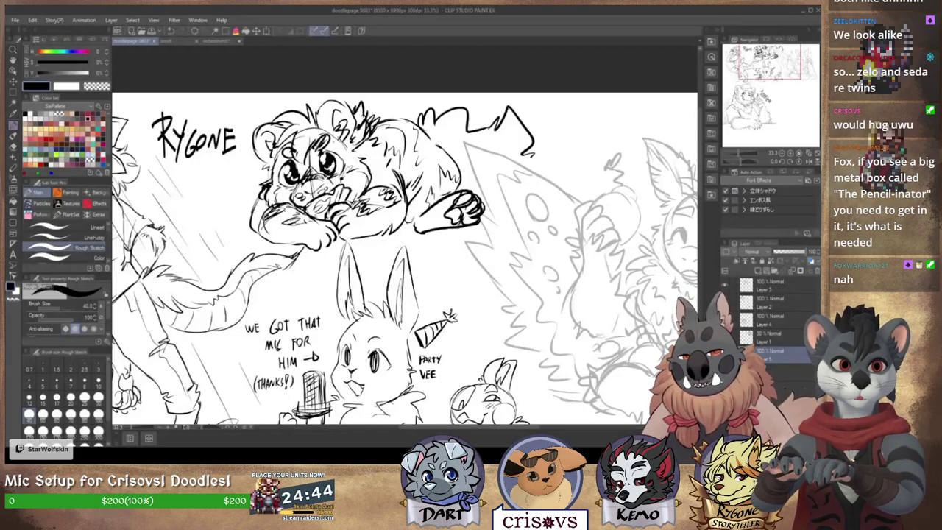
pyautogui.moveTo(441, 172)
pyautogui.mouseDown()
pyautogui.moveTo(450, 191)
pyautogui.moveTo(456, 177)
pyautogui.mouseUp()
pyautogui.moveTo(376, 132); pyautogui.dragTo(389, 123)
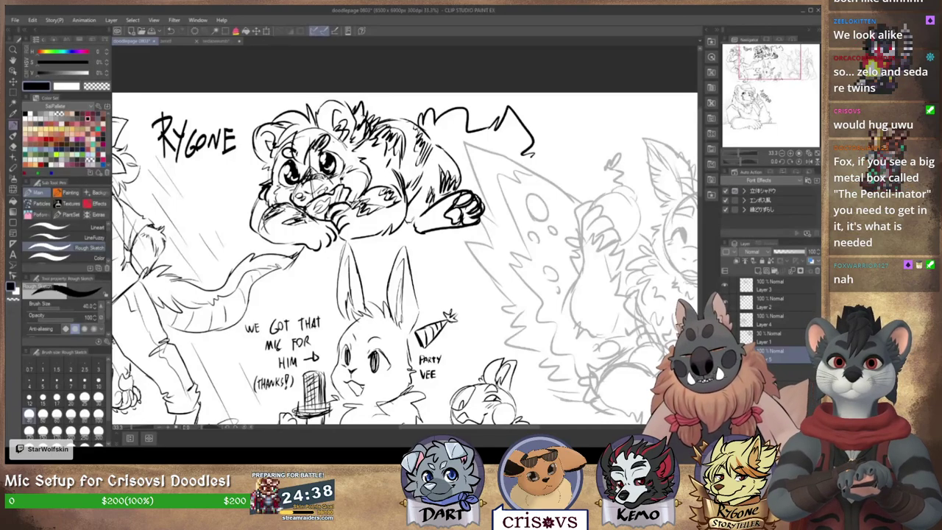
pyautogui.moveTo(287, 146); pyautogui.dragTo(291, 153)
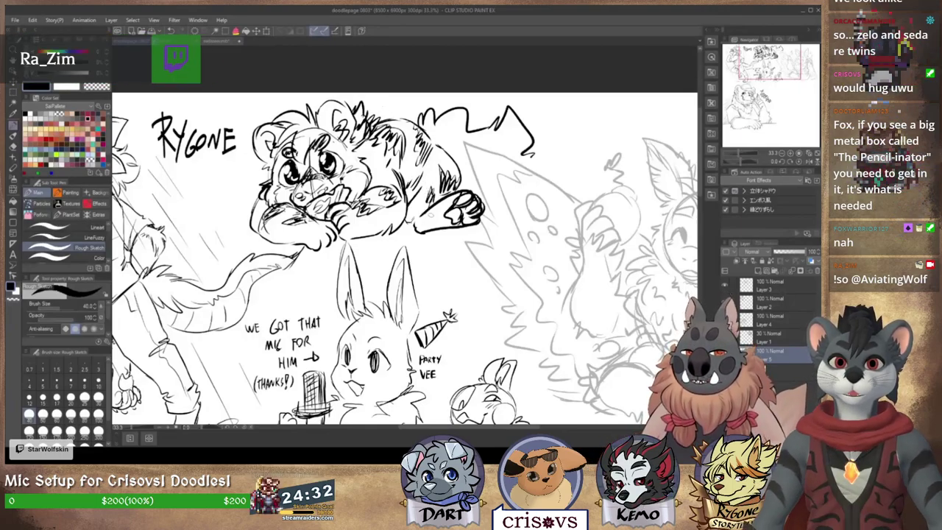
# Step: Handwrite the label "TINY RAZOR" with a small arrow beside the end of the jagged line
pyautogui.moveTo(431, 231); pyautogui.dragTo(384, 280)
pyautogui.moveTo(495, 154)
pyautogui.mouseDown()
pyautogui.moveTo(495, 167)
pyautogui.moveTo(504, 152)
pyautogui.moveTo(524, 166)
pyautogui.moveTo(499, 190)
pyautogui.mouseUp()
pyautogui.moveTo(503, 181); pyautogui.dragTo(501, 193)
pyautogui.moveTo(504, 181); pyautogui.dragTo(517, 203)
pyautogui.moveTo(520, 194); pyautogui.dragTo(524, 204)
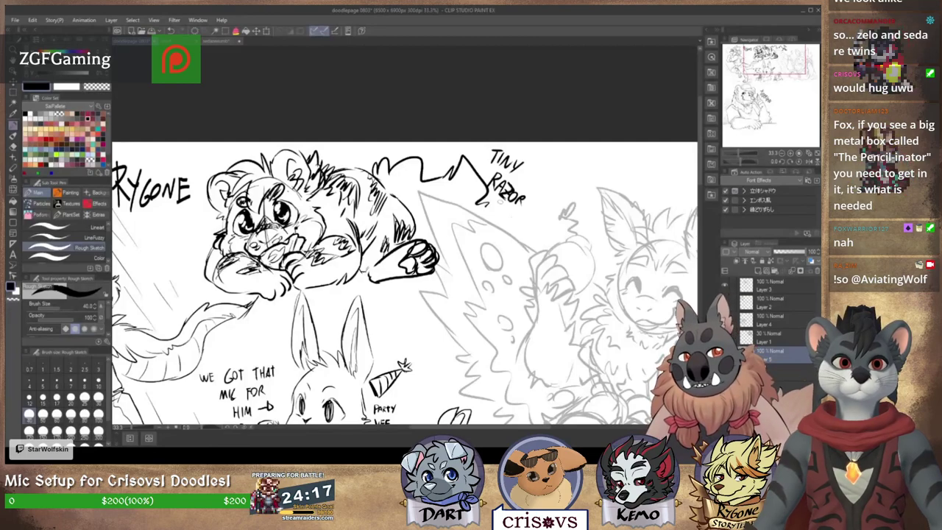
pyautogui.moveTo(506, 210); pyautogui.dragTo(493, 213)
pyautogui.moveTo(496, 209); pyautogui.dragTo(498, 216)
pyautogui.moveTo(414, 289)
pyautogui.mouseDown()
pyautogui.moveTo(454, 287)
pyautogui.moveTo(440, 292)
pyautogui.mouseUp()
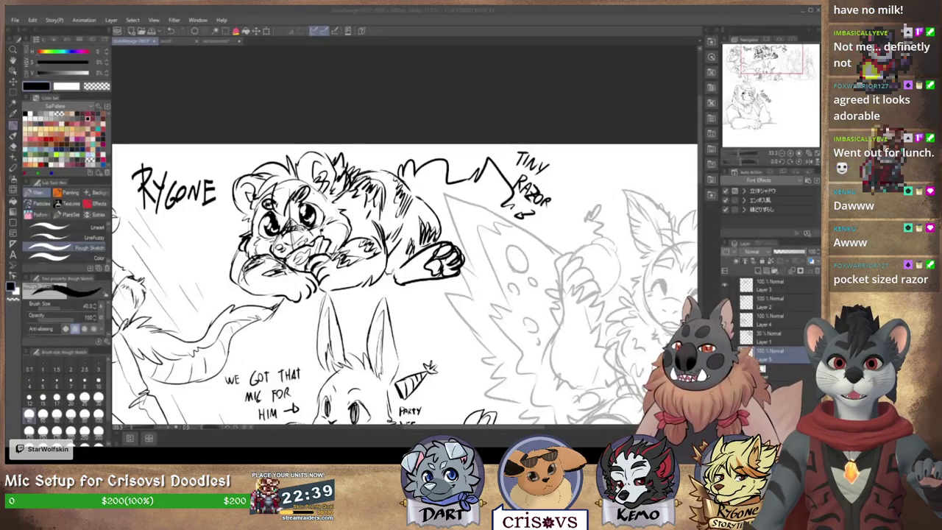
# Step: Switch to the two-character drawing and merge Layer 2 into the sketch layer below it
pyautogui.click(216, 42)
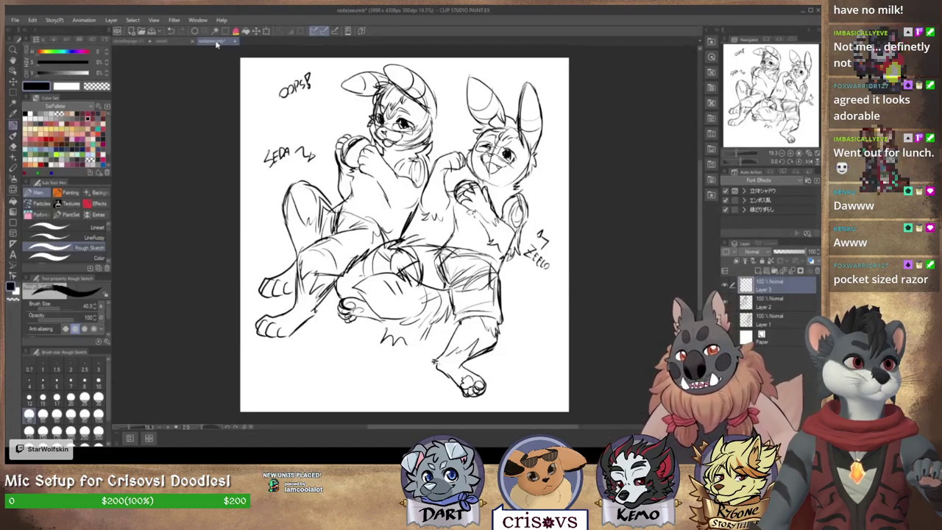
pyautogui.click(767, 303)
pyautogui.click(791, 272)
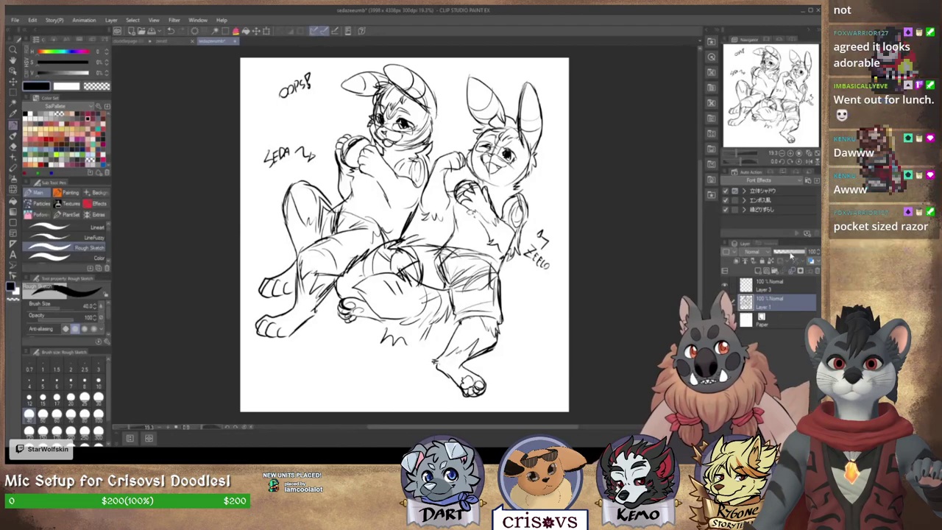
# Step: Lower the merged sketch layer's opacity to 20% and add a new empty layer above it
pyautogui.moveTo(790, 253); pyautogui.dragTo(778, 254)
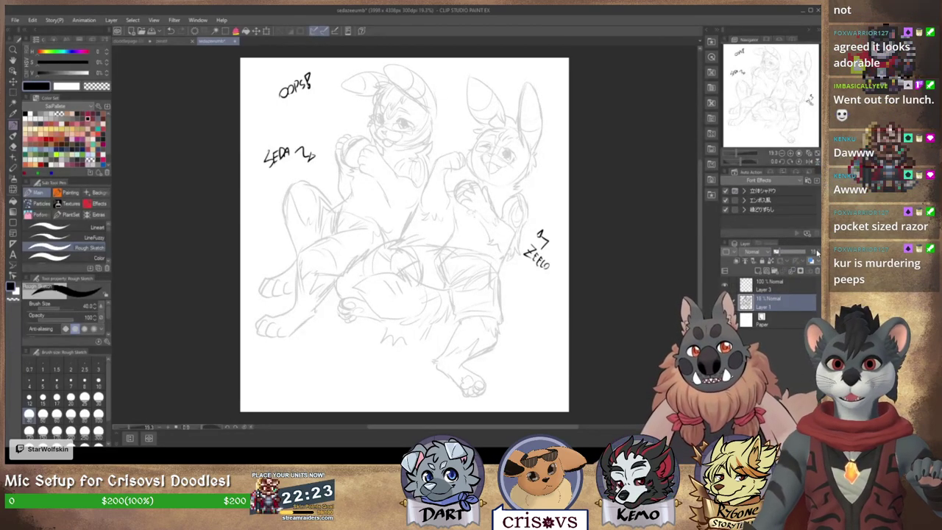
pyautogui.click(761, 271)
pyautogui.click(746, 261)
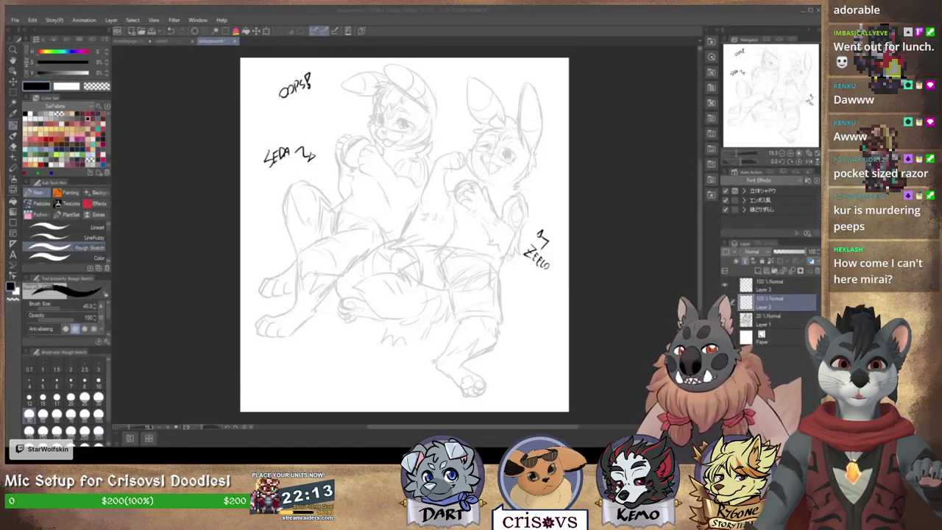
# Step: Paste the Zeelo reference sheet into the character reference document as a new layer
pyautogui.click(641, 53)
pyautogui.hotkey('ctrl', 'shift', 'n')
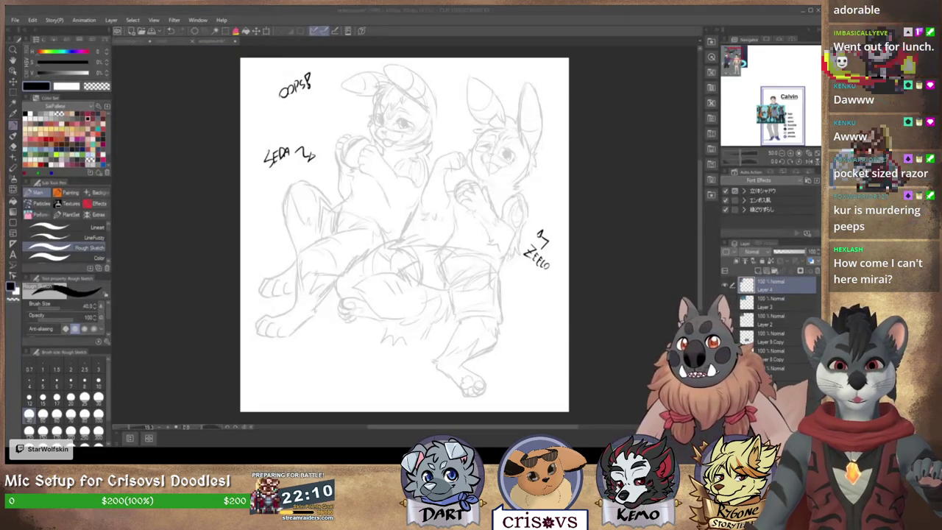
pyautogui.click(660, 47)
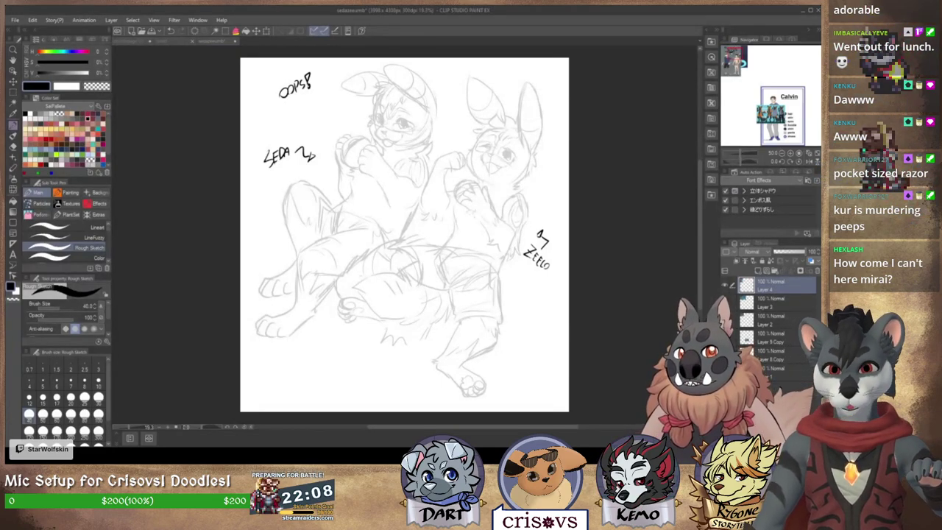
pyautogui.hotkey('ctrl', 'v')
# Step: Move the pasted Zeelo sheet clear of the other reference figures it covers with the Move layer tool
pyautogui.click(782, 154)
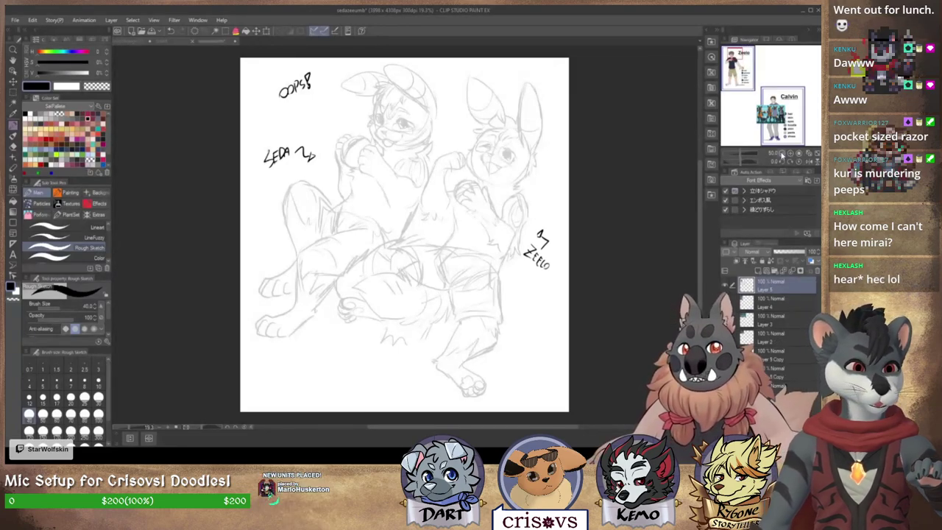
pyautogui.click(781, 154)
pyautogui.click(782, 154)
pyautogui.click(781, 154)
pyautogui.click(782, 154)
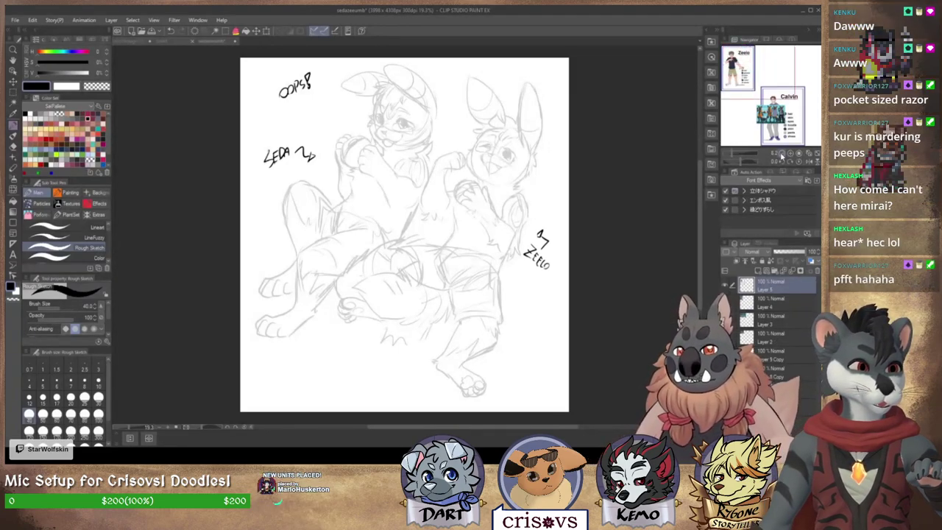
pyautogui.click(256, 31)
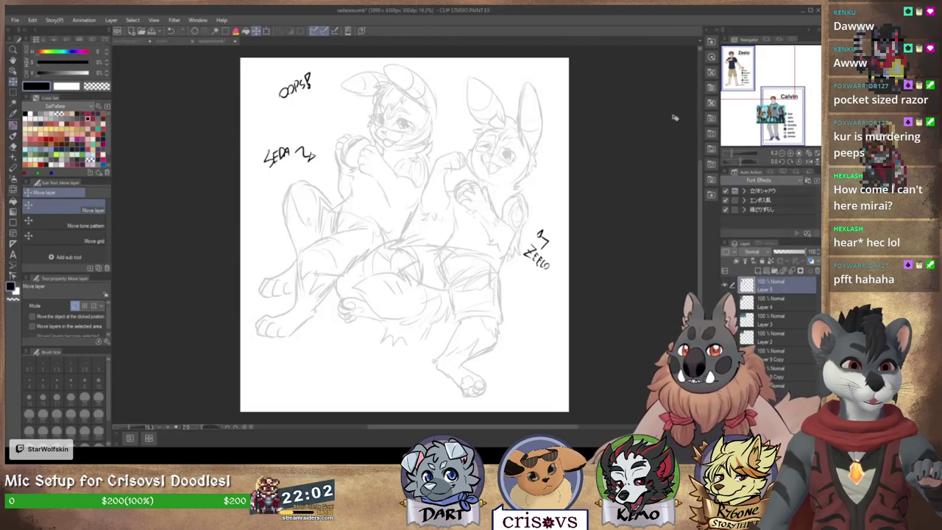
pyautogui.moveTo(676, 117); pyautogui.dragTo(738, 121)
pyautogui.click(790, 154)
pyautogui.click(791, 154)
pyautogui.click(790, 154)
pyautogui.click(790, 153)
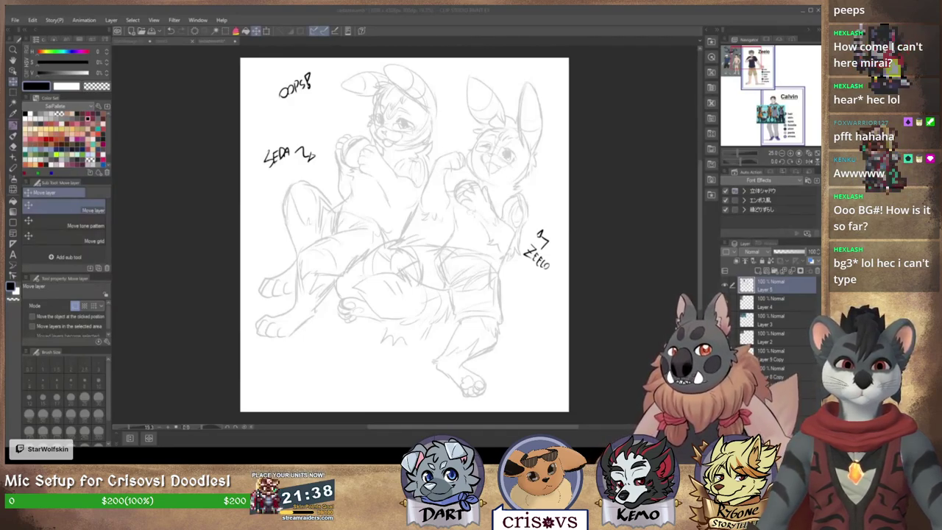
# Step: Return to the two-character drawing, close in on the heads, and switch to the Lineart brush at size 15
pyautogui.click(468, 44)
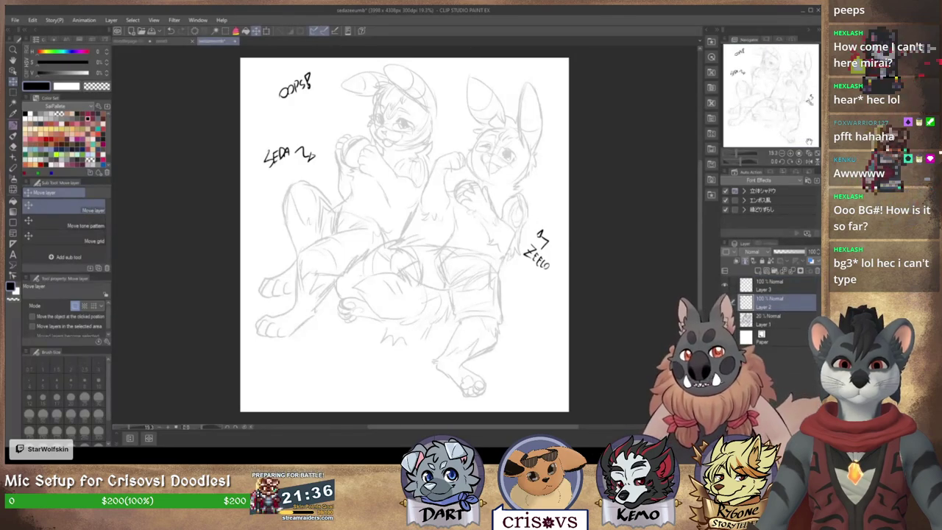
pyautogui.click(791, 155)
pyautogui.click(791, 155)
pyautogui.moveTo(771, 99); pyautogui.dragTo(776, 77)
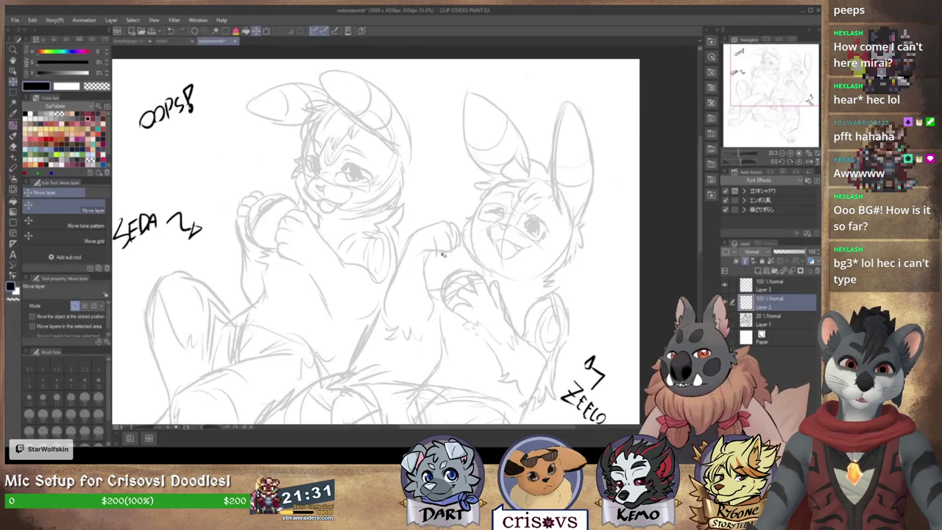
pyautogui.click(792, 155)
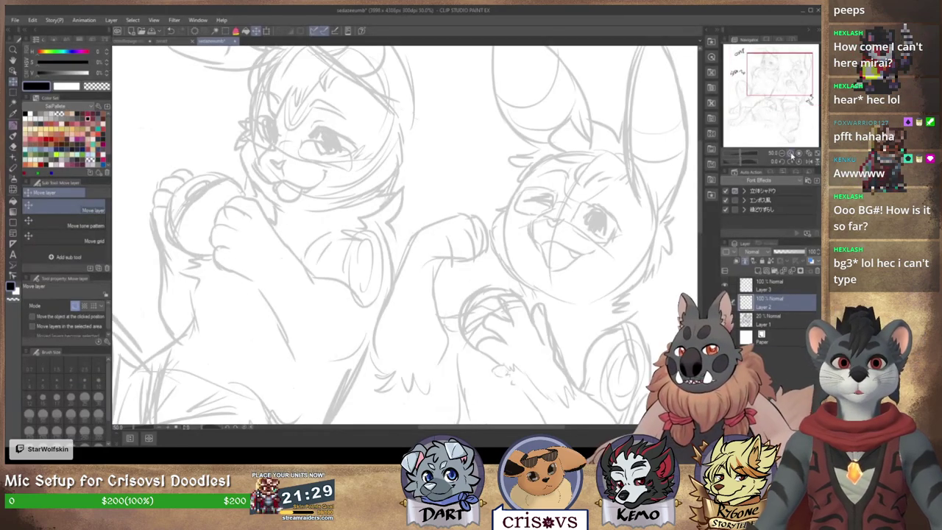
pyautogui.click(791, 74)
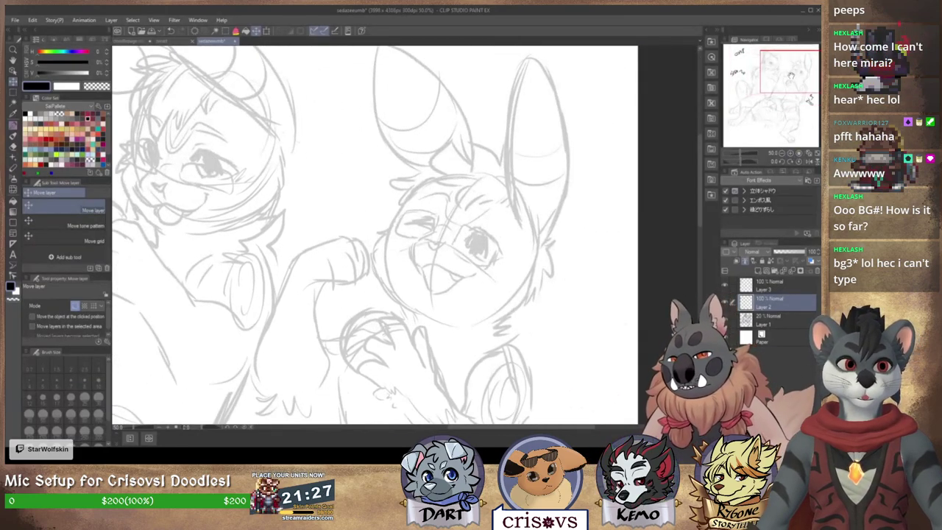
pyautogui.press('b')
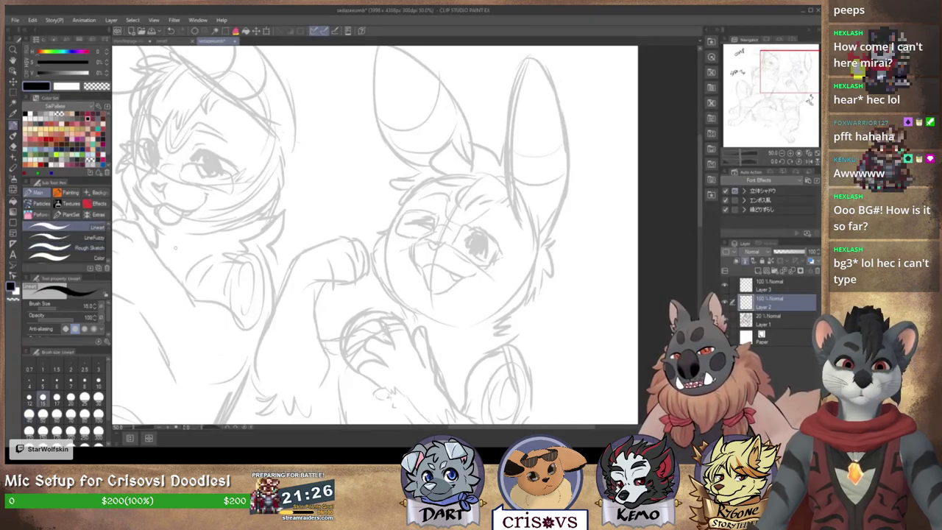
pyautogui.moveTo(492, 270); pyautogui.dragTo(490, 266)
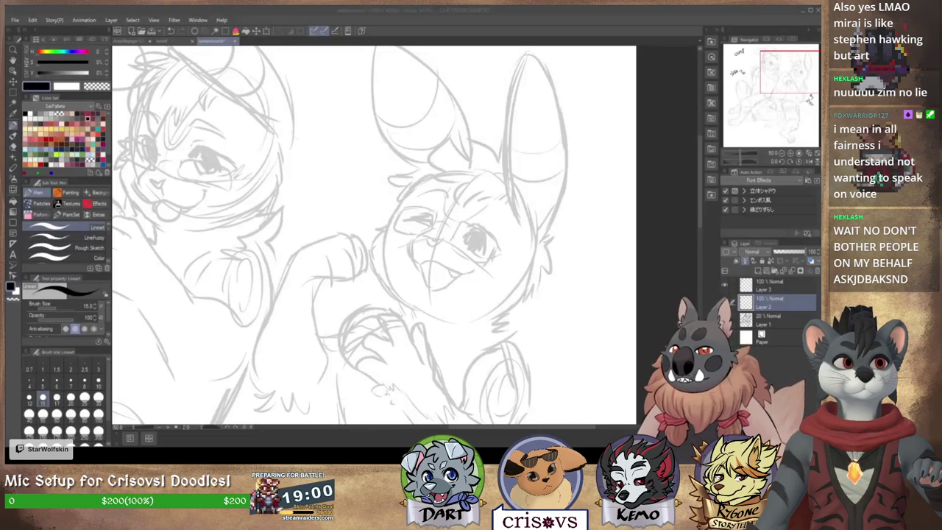
# Step: Return to the doodle page and draw a round head in the empty area beside the TIBERIAN lettering with the Rough Sketch brush
pyautogui.click(132, 41)
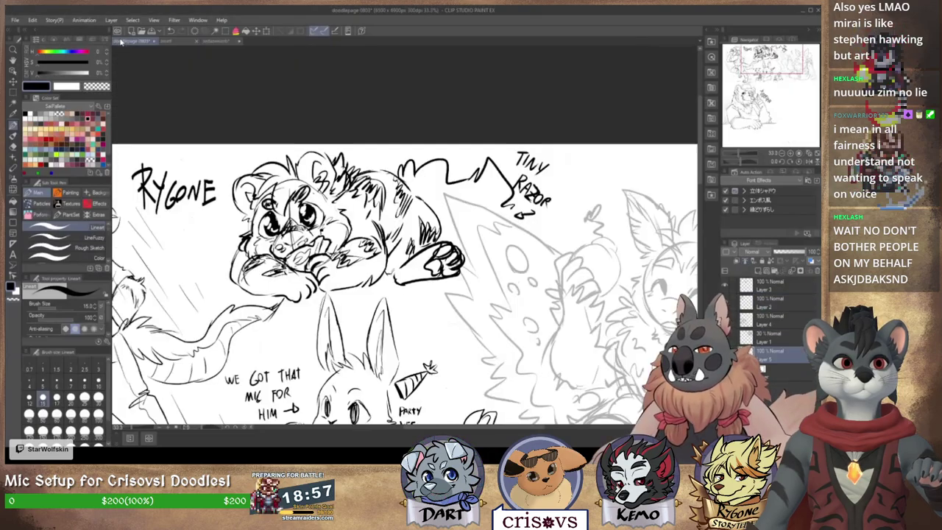
pyautogui.moveTo(782, 60)
pyautogui.mouseDown()
pyautogui.moveTo(793, 66)
pyautogui.moveTo(777, 90)
pyautogui.mouseUp()
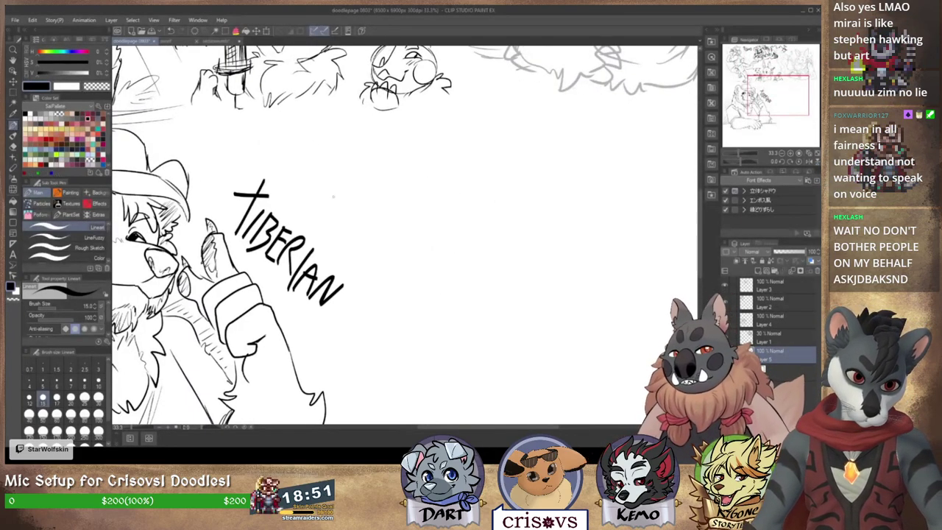
pyautogui.click(72, 248)
pyautogui.moveTo(493, 159); pyautogui.dragTo(463, 164)
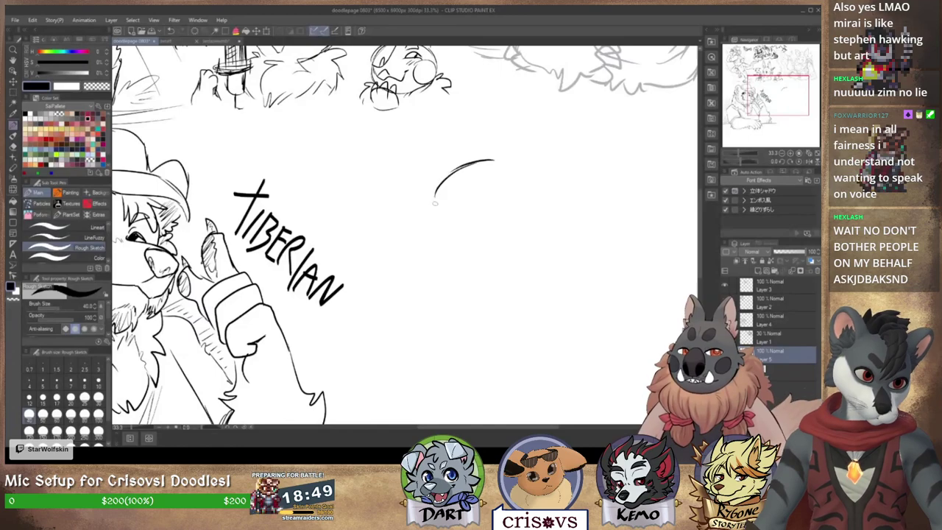
pyautogui.moveTo(435, 203)
pyautogui.mouseDown()
pyautogui.moveTo(432, 211)
pyautogui.moveTo(511, 248)
pyautogui.moveTo(506, 161)
pyautogui.mouseUp()
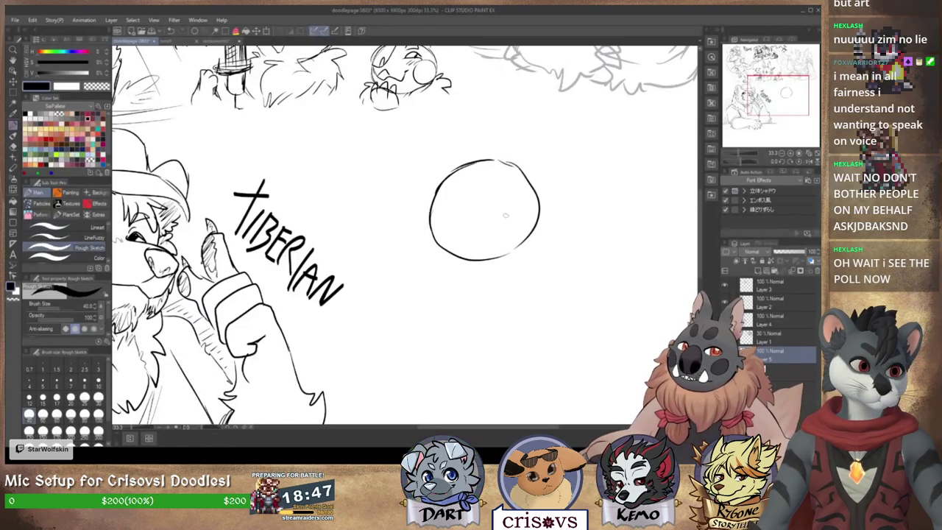
# Step: Sketch the small character's face and ears, with one winking eye, one large eye, a cheek circle and a fanged mouth
pyautogui.moveTo(500, 196); pyautogui.dragTo(506, 212)
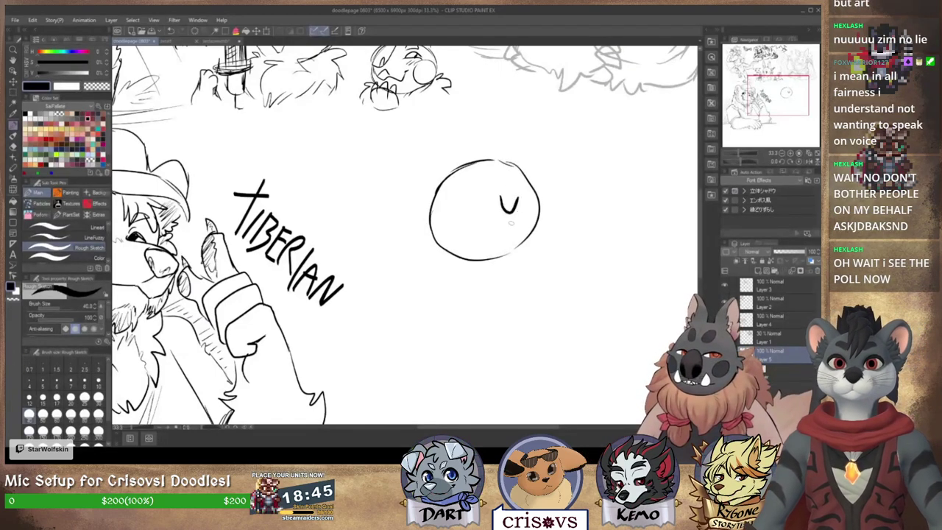
pyautogui.moveTo(447, 212); pyautogui.dragTo(478, 216)
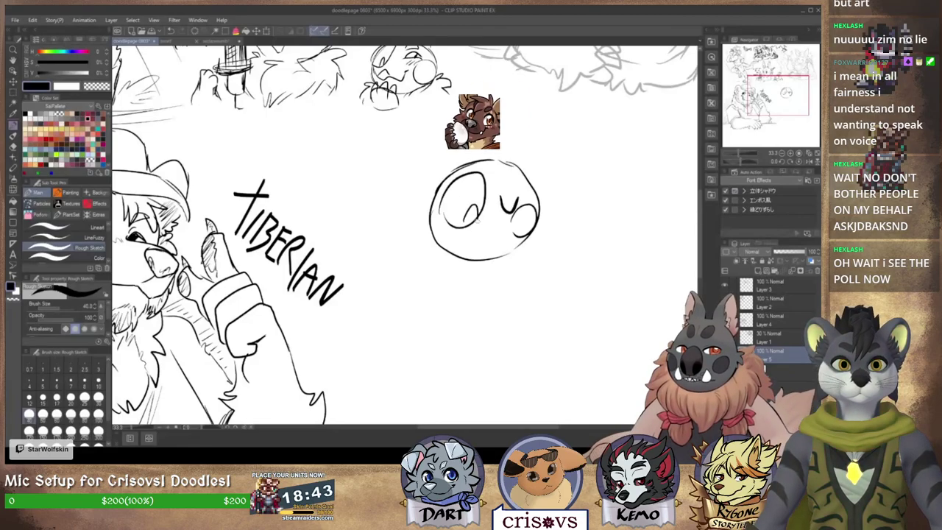
pyautogui.moveTo(608, 244); pyautogui.dragTo(615, 243)
pyautogui.moveTo(449, 239)
pyautogui.mouseDown()
pyautogui.moveTo(481, 251)
pyautogui.moveTo(506, 236)
pyautogui.mouseUp()
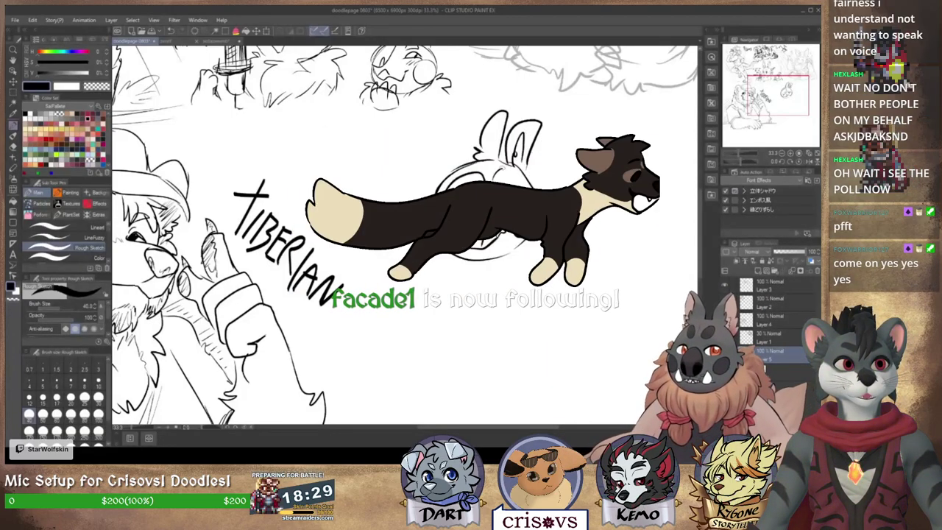
# Step: Sketch fur tufts on both sides below the head and a round "I VOTED" badge on the chest
pyautogui.moveTo(429, 258); pyautogui.dragTo(435, 295)
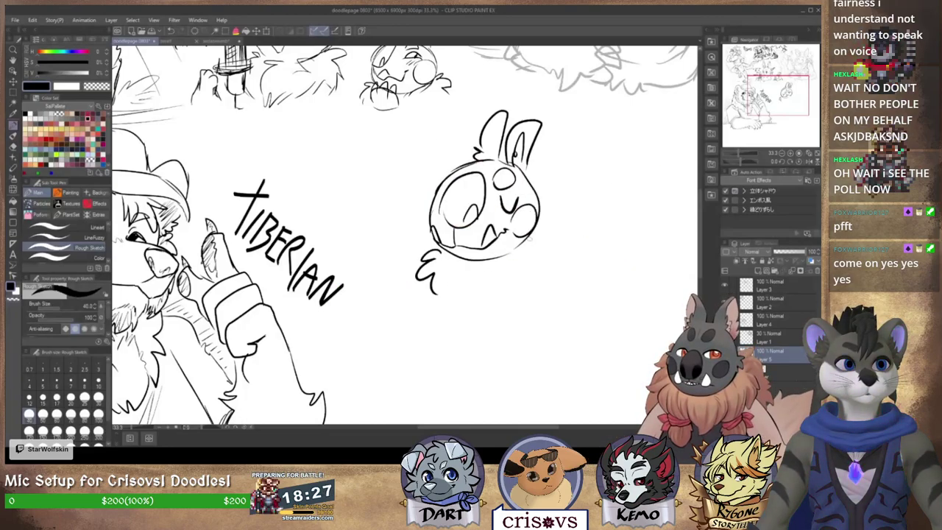
pyautogui.moveTo(532, 234)
pyautogui.mouseDown()
pyautogui.moveTo(559, 238)
pyautogui.moveTo(563, 279)
pyautogui.mouseUp()
pyautogui.moveTo(518, 255)
pyautogui.mouseDown()
pyautogui.moveTo(505, 279)
pyautogui.moveTo(523, 270)
pyautogui.mouseUp()
pyautogui.moveTo(527, 268)
pyautogui.mouseDown()
pyautogui.moveTo(532, 281)
pyautogui.moveTo(506, 286)
pyautogui.moveTo(503, 278)
pyautogui.moveTo(515, 286)
pyautogui.mouseUp()
pyautogui.hotkey('ctrl', 'z')
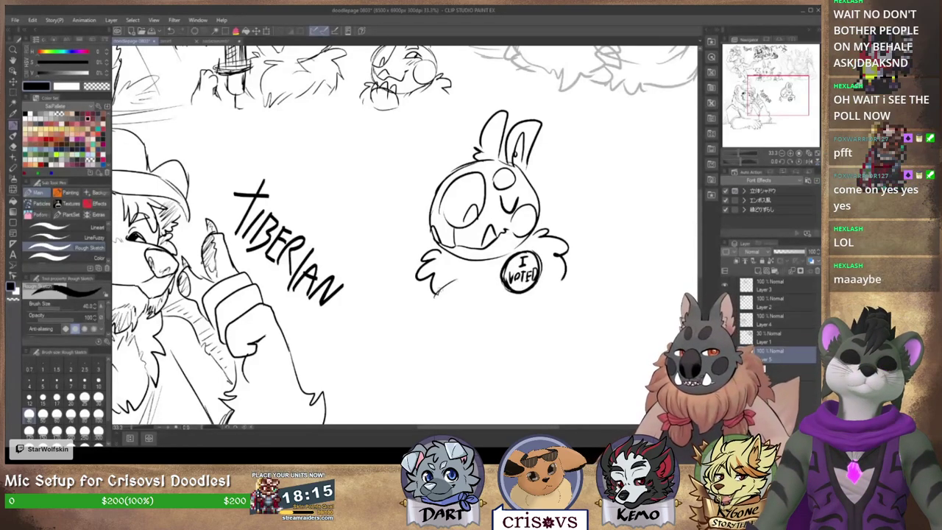
# Step: Sketch a raised paw beside the badge and continue the fur outline down the other side of the chest
pyautogui.moveTo(437, 293)
pyautogui.mouseDown()
pyautogui.moveTo(480, 315)
pyautogui.moveTo(491, 288)
pyautogui.moveTo(489, 322)
pyautogui.mouseUp()
pyautogui.moveTo(444, 284); pyautogui.dragTo(467, 275)
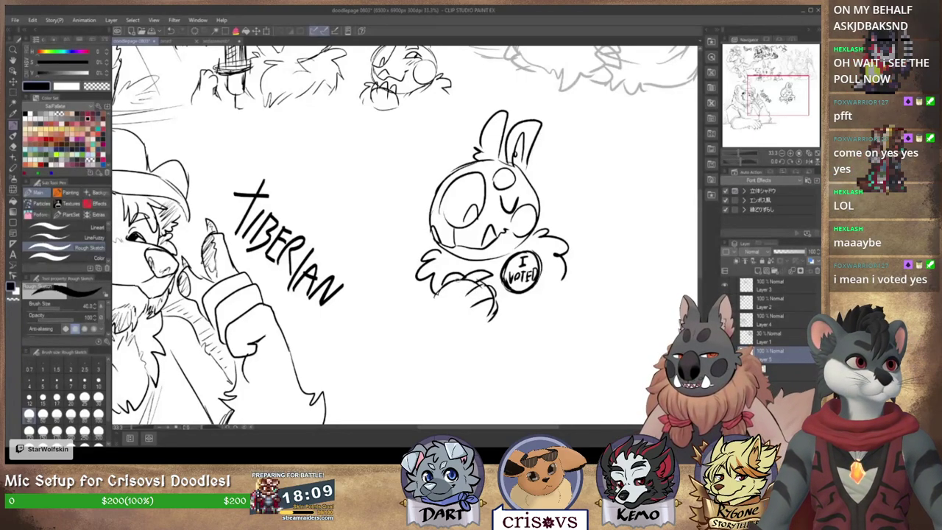
pyautogui.moveTo(431, 299); pyautogui.dragTo(452, 320)
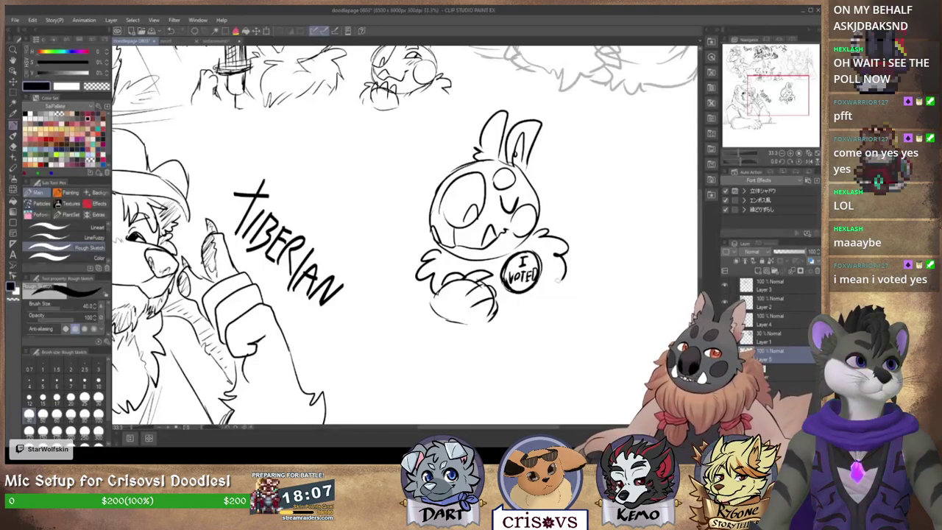
pyautogui.moveTo(562, 279); pyautogui.dragTo(555, 291)
pyautogui.moveTo(555, 286); pyautogui.dragTo(535, 304)
pyautogui.moveTo(544, 241); pyautogui.dragTo(526, 248)
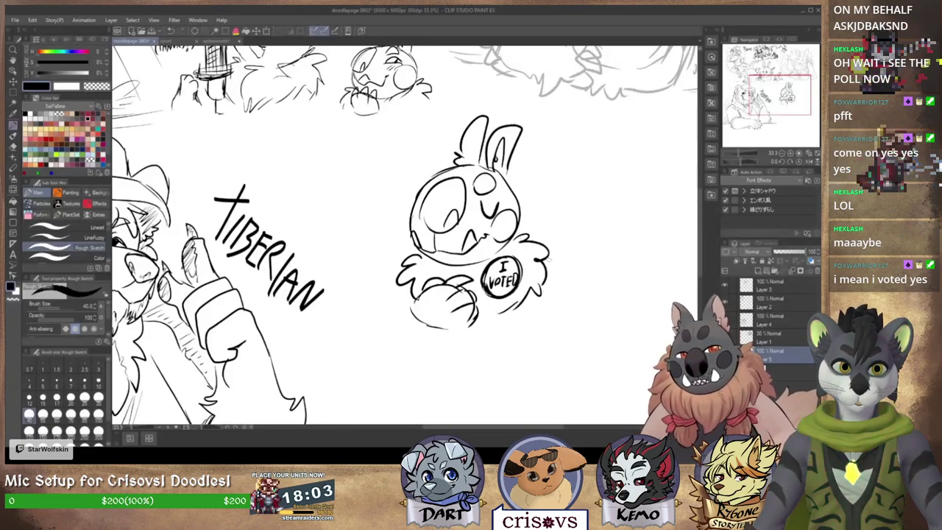
# Step: Lasso the "I VOTED" character, move it across the empty area nearer the page's right edge, and return to the Rough Sketch brush
pyautogui.moveTo(552, 264); pyautogui.dragTo(546, 284)
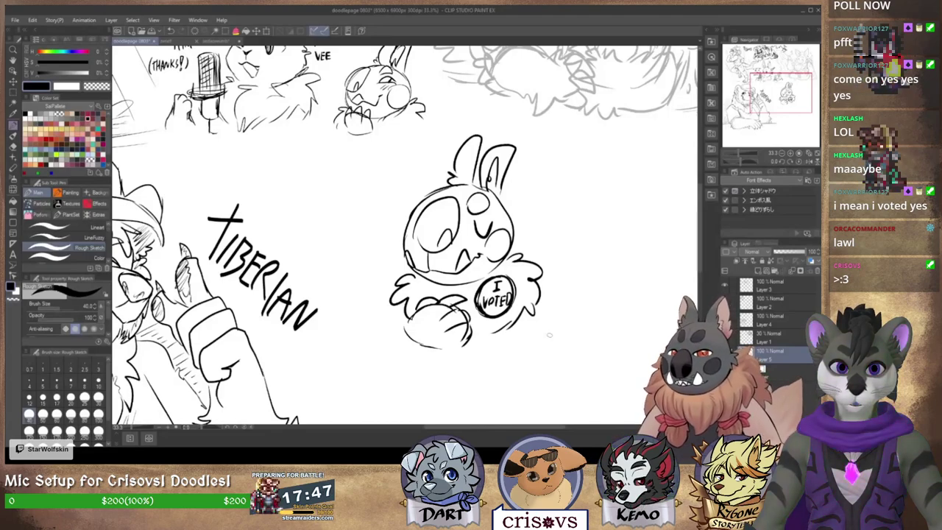
pyautogui.click(13, 94)
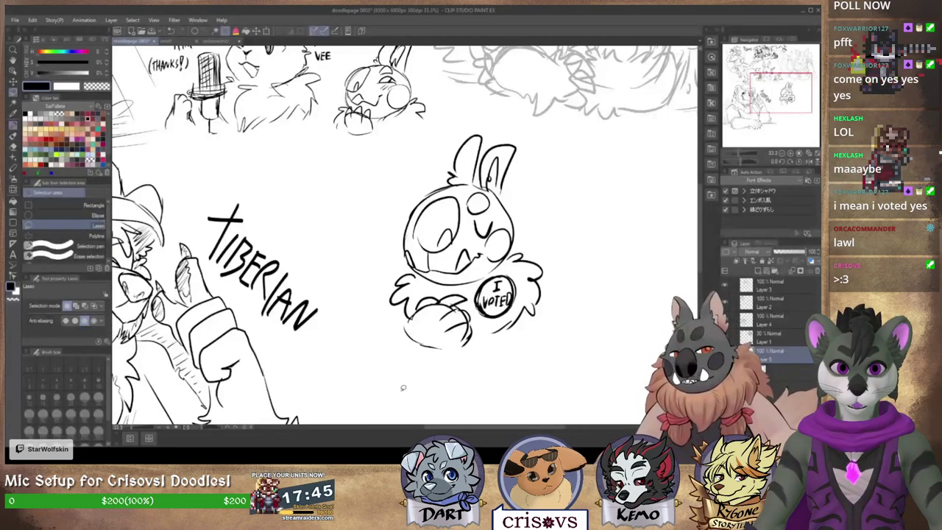
pyautogui.moveTo(401, 384)
pyautogui.mouseDown()
pyautogui.moveTo(376, 162)
pyautogui.moveTo(401, 382)
pyautogui.mouseUp()
pyautogui.hotkey('ctrl', 't')
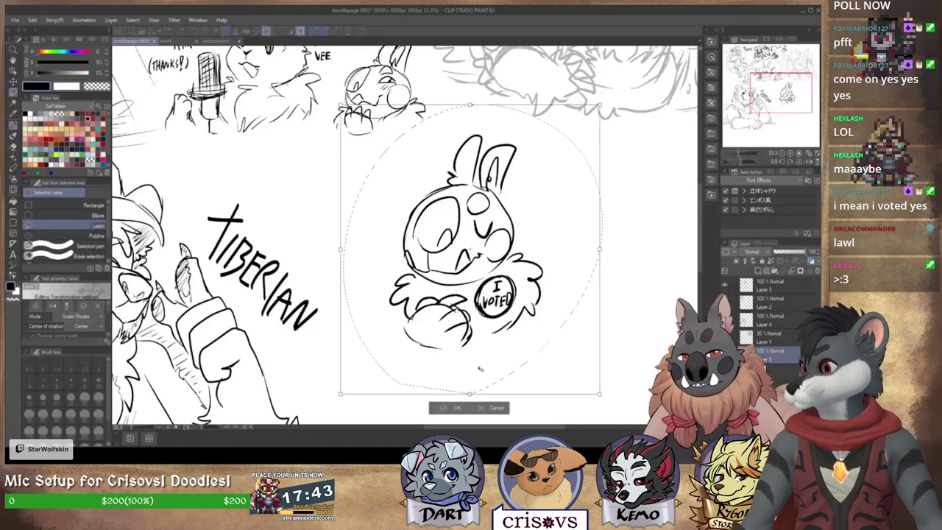
pyautogui.moveTo(482, 365)
pyautogui.mouseDown()
pyautogui.moveTo(423, 371)
pyautogui.moveTo(614, 381)
pyautogui.moveTo(409, 388)
pyautogui.mouseUp()
pyautogui.moveTo(416, 344); pyautogui.dragTo(492, 331)
pyautogui.click(449, 413)
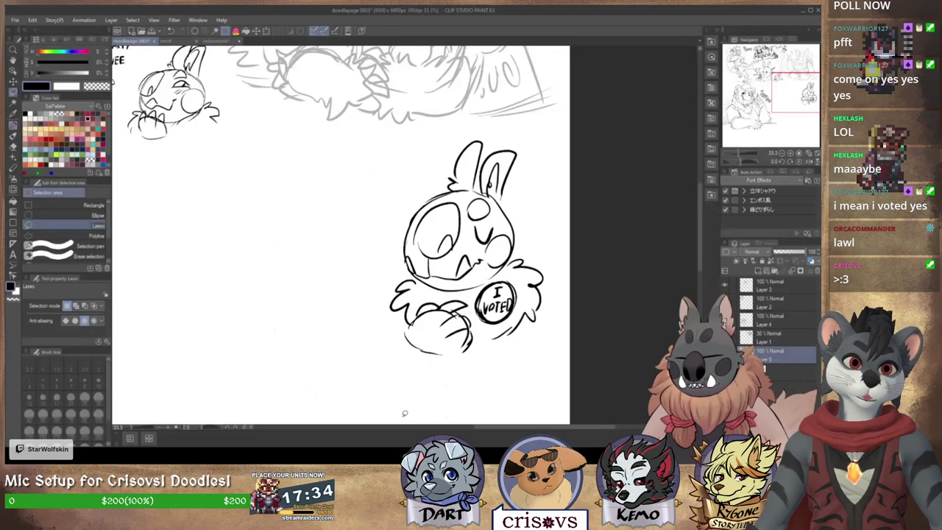
pyautogui.click(14, 127)
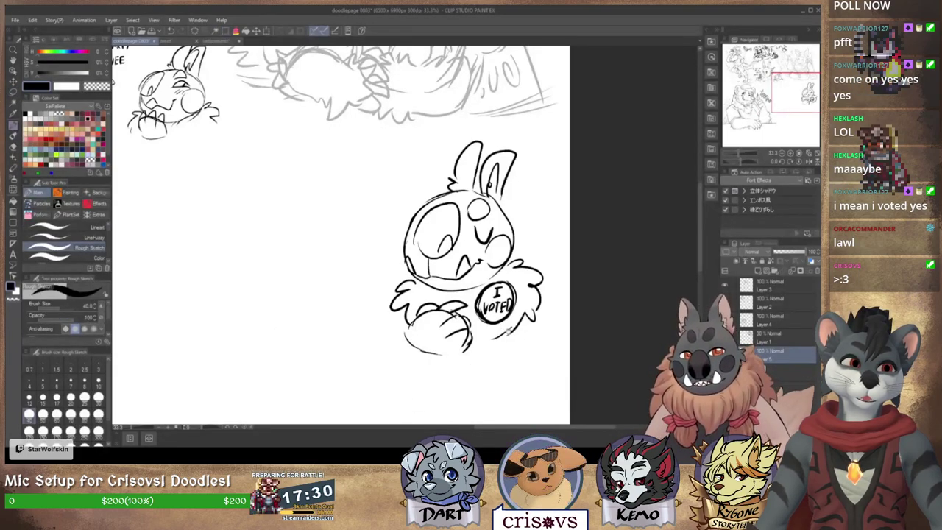
pyautogui.moveTo(503, 350); pyautogui.dragTo(488, 340)
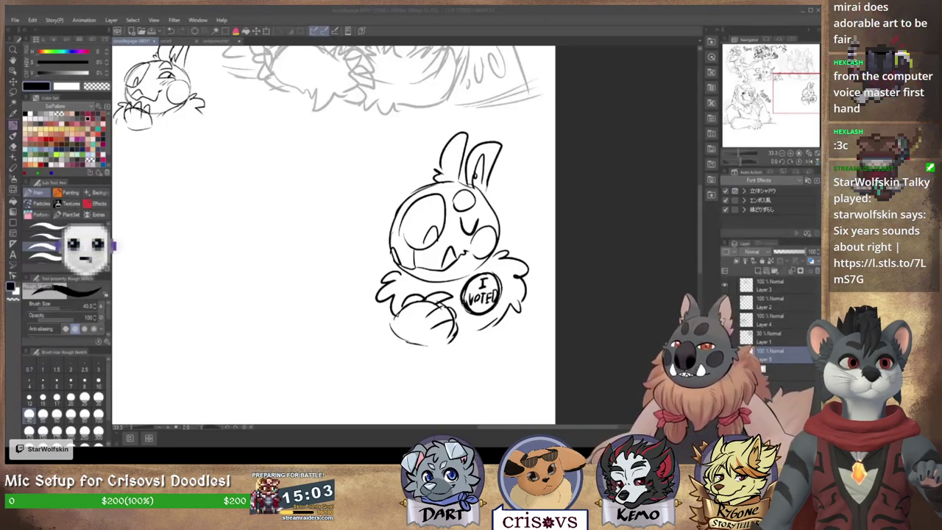
# Step: Switch to the two-character drawing and choose the Lineart brush
pyautogui.click(359, 14)
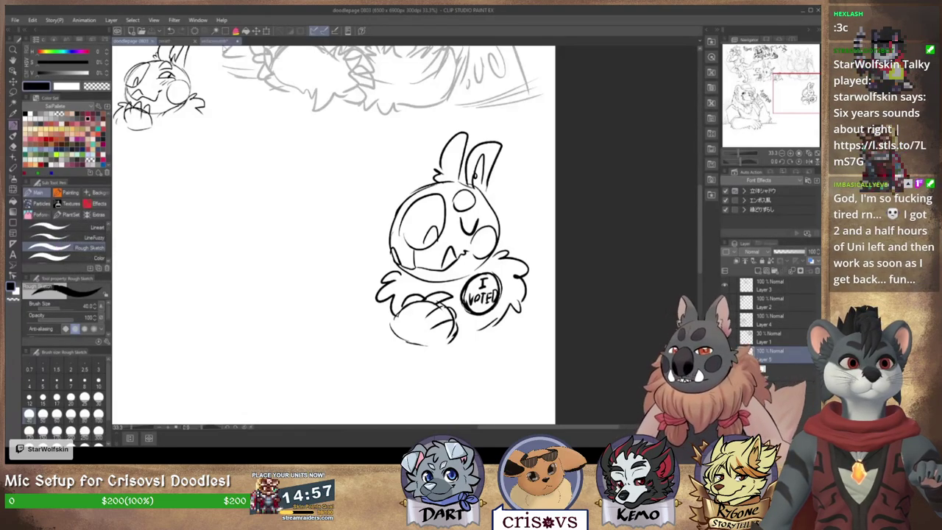
pyautogui.click(221, 41)
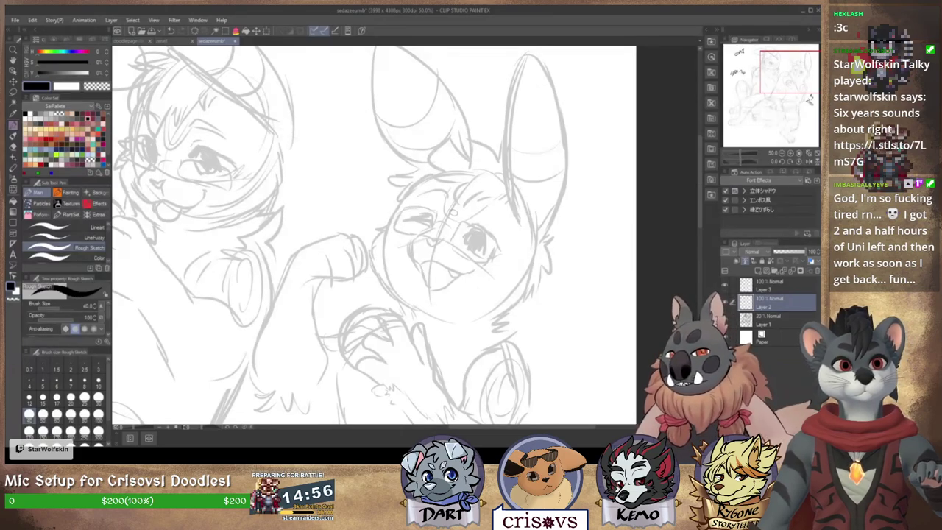
pyautogui.click(87, 228)
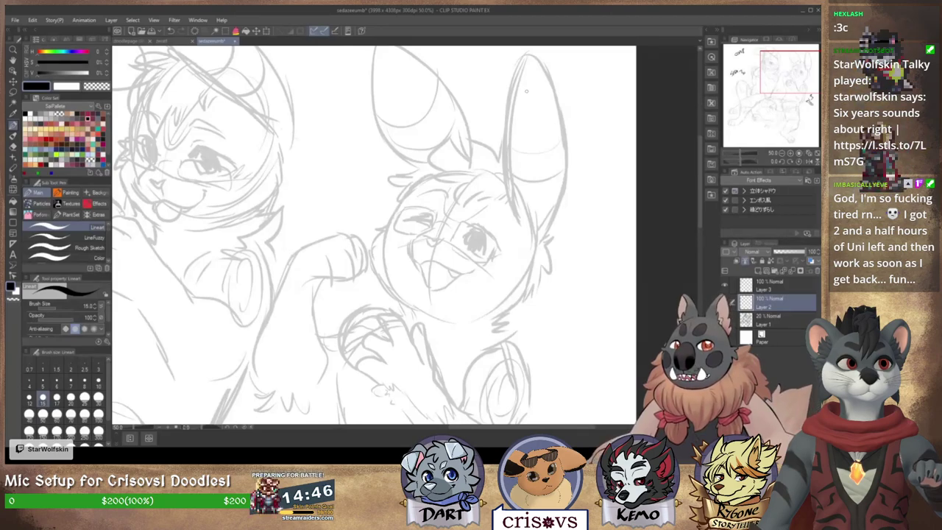
# Step: Ink the inner edge of the winking character's upright ear over the grey sketch
pyautogui.moveTo(786, 83); pyautogui.dragTo(780, 75)
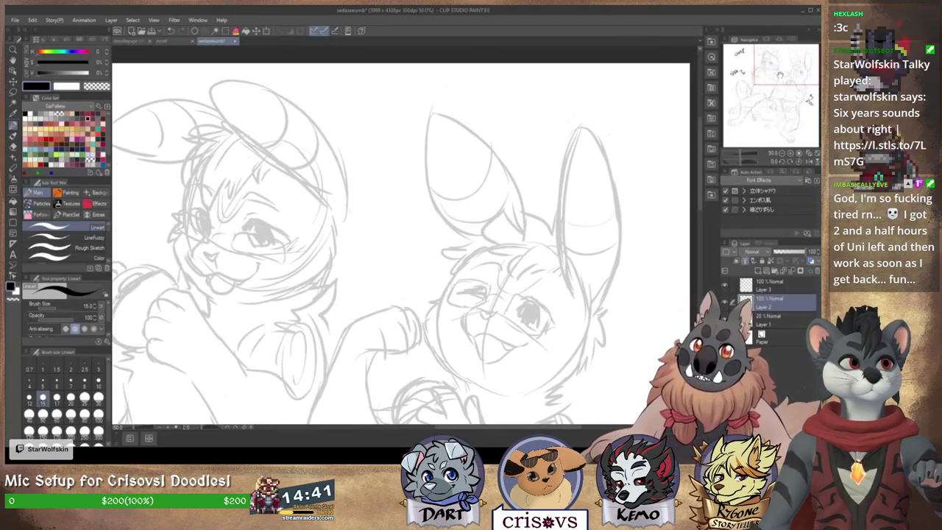
pyautogui.scroll(2, 394, 235)
pyautogui.moveTo(615, 219); pyautogui.dragTo(491, 214)
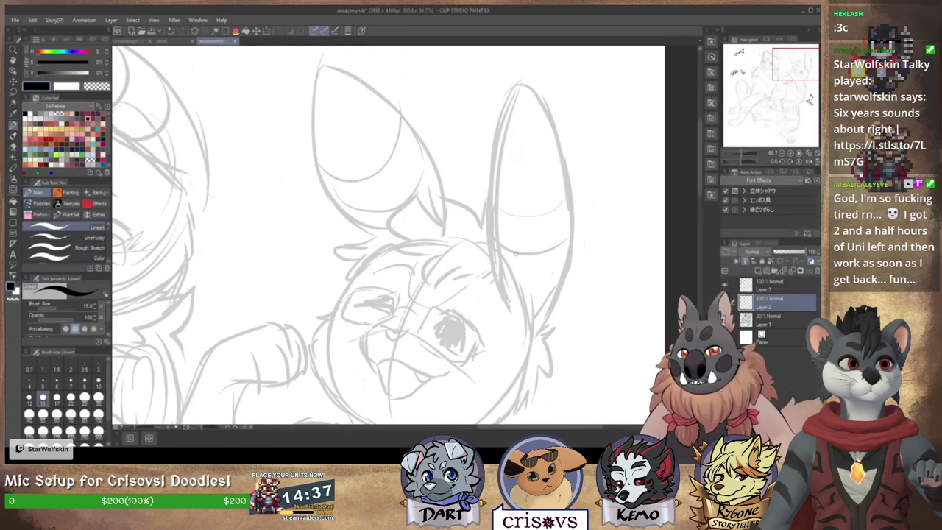
pyautogui.moveTo(515, 252); pyautogui.dragTo(497, 263)
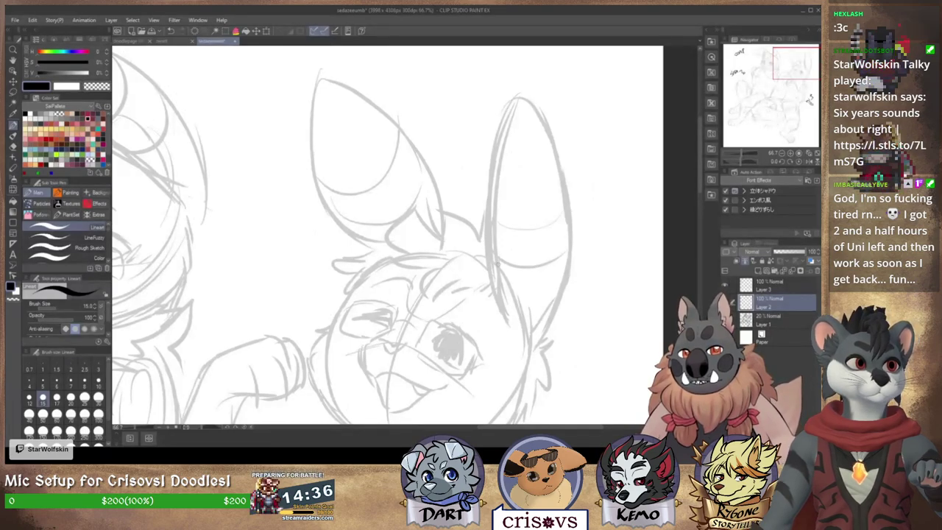
pyautogui.moveTo(505, 320)
pyautogui.mouseDown()
pyautogui.moveTo(472, 332)
pyautogui.moveTo(467, 125)
pyautogui.mouseUp()
pyautogui.hotkey('ctrl', 'z')
pyautogui.moveTo(473, 337)
pyautogui.mouseDown()
pyautogui.moveTo(455, 185)
pyautogui.moveTo(471, 122)
pyautogui.moveTo(537, 254)
pyautogui.mouseUp()
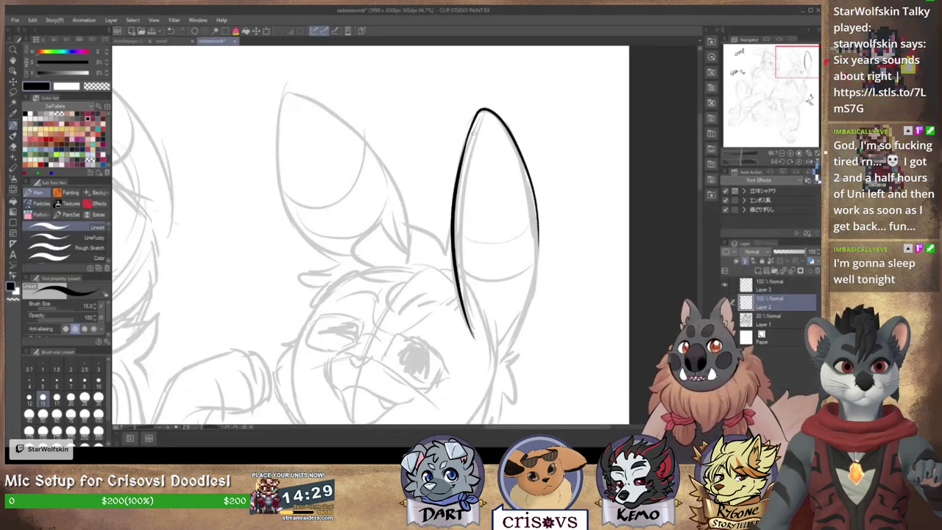
# Step: Redraw the upright ear's tip and outer edge as one smooth line, undoing the strokes that miss the sketch
pyautogui.hotkey('ctrl', 'z')
pyautogui.moveTo(466, 140)
pyautogui.mouseDown()
pyautogui.moveTo(531, 219)
pyautogui.moveTo(531, 294)
pyautogui.mouseUp()
pyautogui.hotkey('ctrl', 'z')
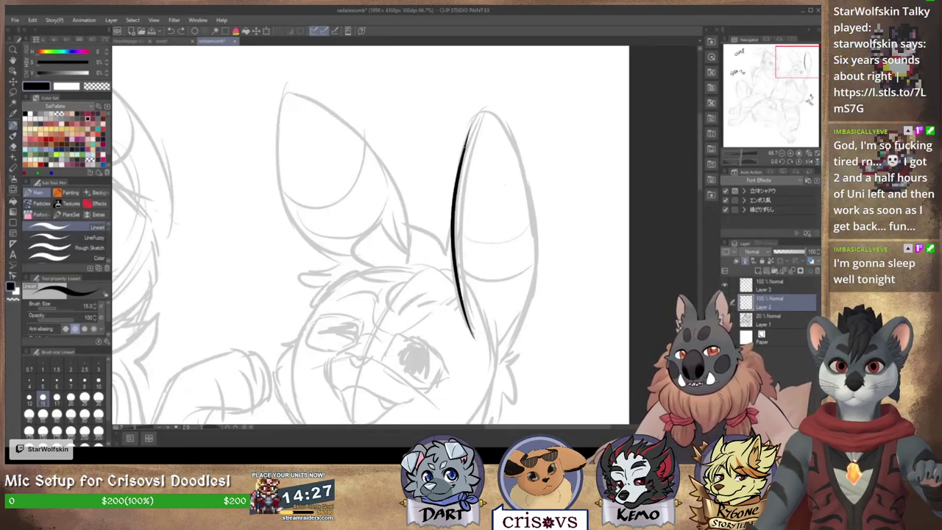
pyautogui.moveTo(466, 150); pyautogui.dragTo(528, 309)
pyautogui.hotkey('ctrl', 'z')
pyautogui.moveTo(465, 147)
pyautogui.mouseDown()
pyautogui.moveTo(517, 173)
pyautogui.moveTo(529, 313)
pyautogui.mouseUp()
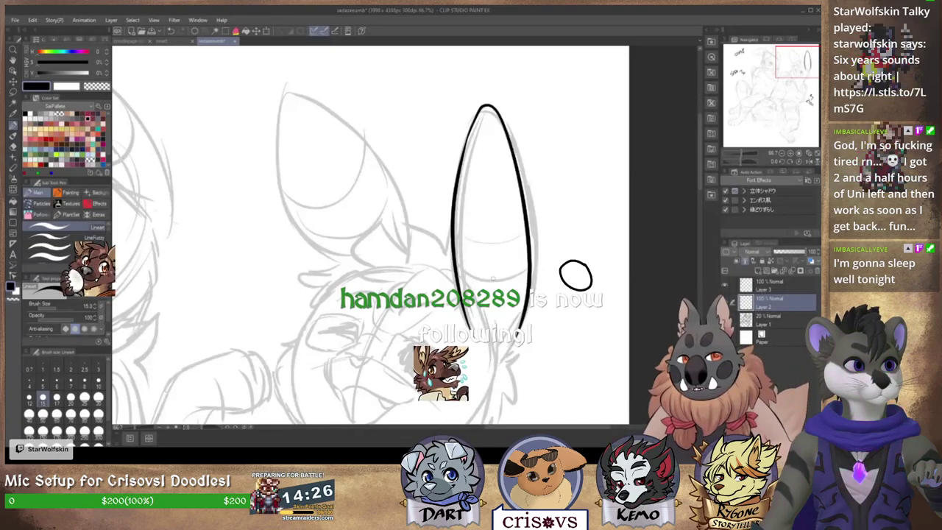
pyautogui.hotkey('ctrl', 'z')
pyautogui.moveTo(460, 158)
pyautogui.mouseDown()
pyautogui.moveTo(517, 151)
pyautogui.moveTo(531, 294)
pyautogui.mouseUp()
pyautogui.hotkey('ctrl', 'z')
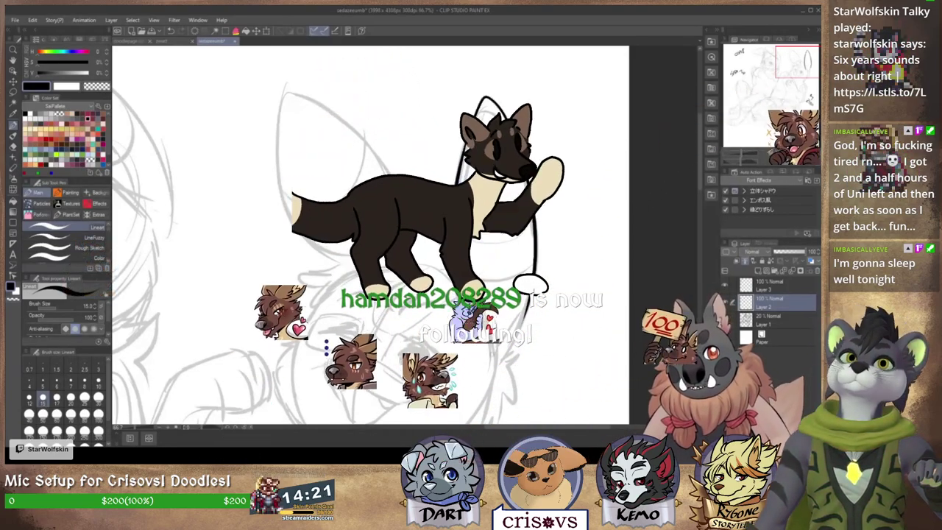
# Step: Ink the spiky hair between the winking character's ears and the fringe falling over the forehead
pyautogui.moveTo(515, 235)
pyautogui.mouseDown()
pyautogui.moveTo(518, 209)
pyautogui.moveTo(505, 208)
pyautogui.mouseUp()
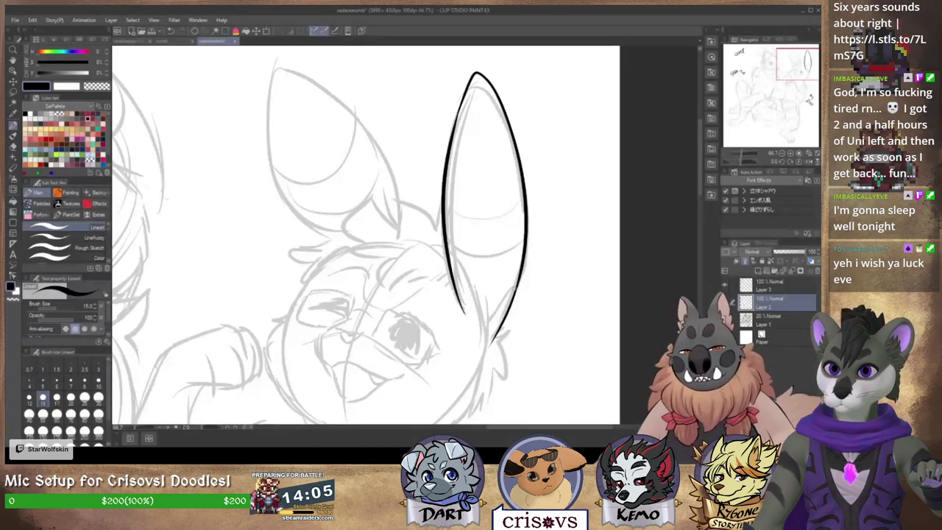
pyautogui.moveTo(438, 182)
pyautogui.mouseDown()
pyautogui.moveTo(458, 156)
pyautogui.moveTo(491, 166)
pyautogui.mouseUp()
pyautogui.moveTo(525, 232); pyautogui.dragTo(518, 276)
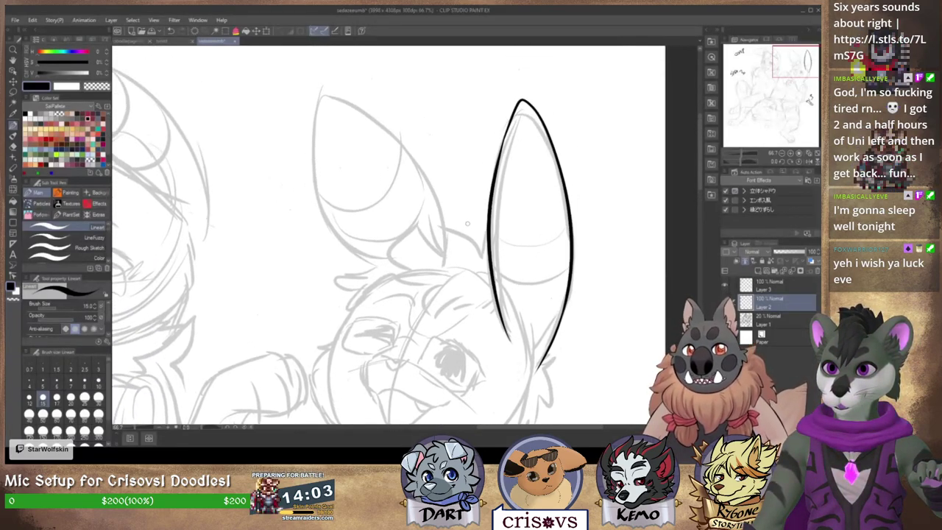
pyautogui.moveTo(478, 243)
pyautogui.mouseDown()
pyautogui.moveTo(394, 223)
pyautogui.moveTo(410, 253)
pyautogui.moveTo(396, 251)
pyautogui.moveTo(368, 284)
pyautogui.mouseUp()
pyautogui.moveTo(462, 272)
pyautogui.mouseDown()
pyautogui.moveTo(448, 247)
pyautogui.moveTo(425, 270)
pyautogui.moveTo(360, 272)
pyautogui.moveTo(417, 278)
pyautogui.mouseUp()
pyautogui.hotkey('ctrl', 'z')
pyautogui.moveTo(399, 245); pyautogui.dragTo(366, 271)
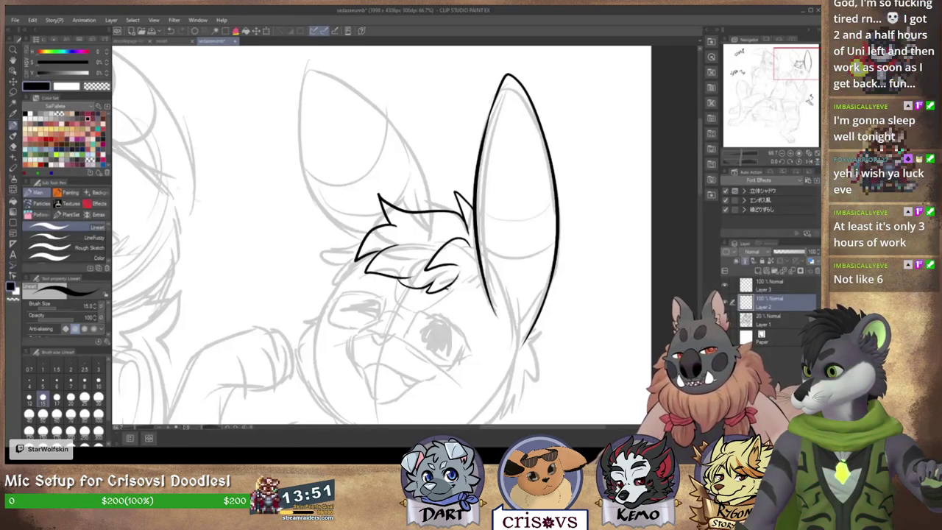
pyautogui.moveTo(445, 287)
pyautogui.mouseDown()
pyautogui.moveTo(474, 270)
pyautogui.moveTo(471, 243)
pyautogui.mouseUp()
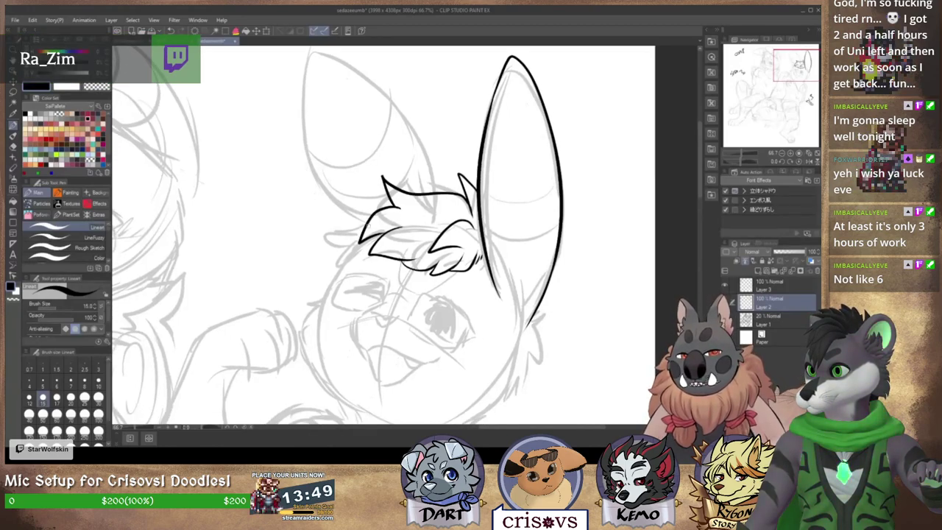
# Step: Ink the head outline beside the winking eye down to the lower cheek, with fur tufts at temple and cheek
pyautogui.moveTo(359, 244); pyautogui.dragTo(335, 279)
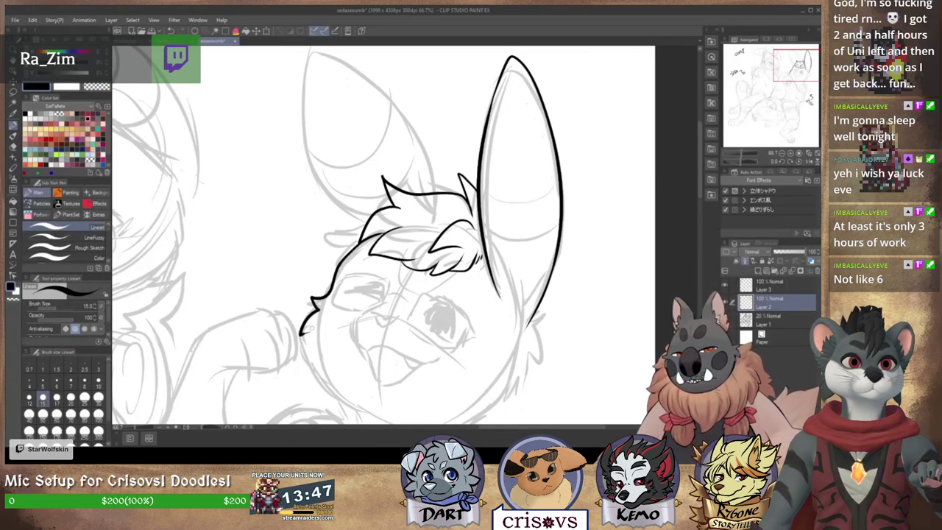
pyautogui.moveTo(300, 332); pyautogui.dragTo(323, 384)
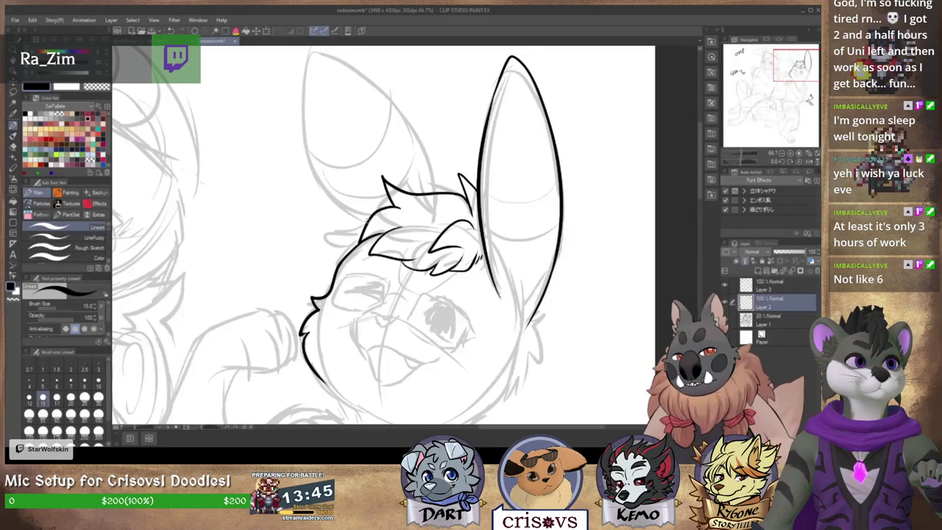
pyautogui.moveTo(337, 222)
pyautogui.mouseDown()
pyautogui.moveTo(350, 235)
pyautogui.moveTo(330, 281)
pyautogui.mouseUp()
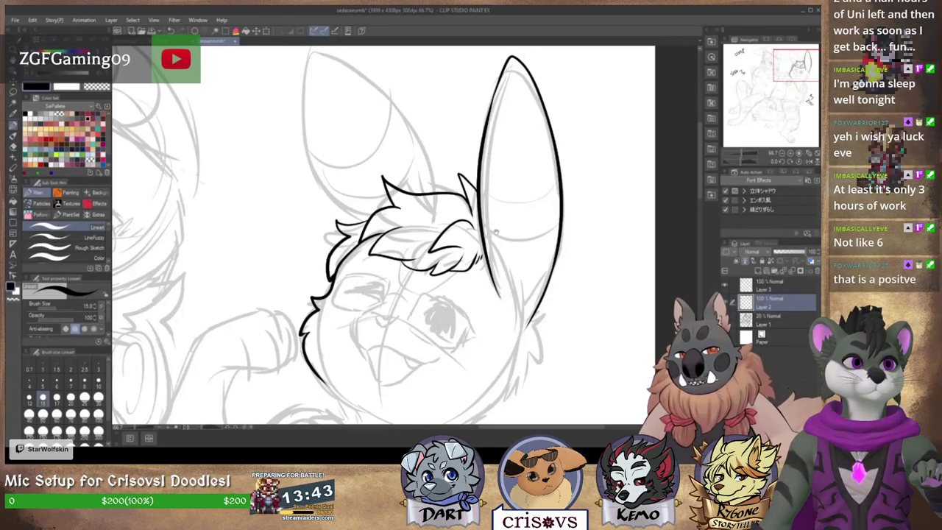
# Step: Ink the opposite cheek from the base of the upright ear down to the chin, adding pointed fur tufts
pyautogui.moveTo(483, 232); pyautogui.dragTo(463, 237)
pyautogui.moveTo(474, 275); pyautogui.dragTo(482, 246)
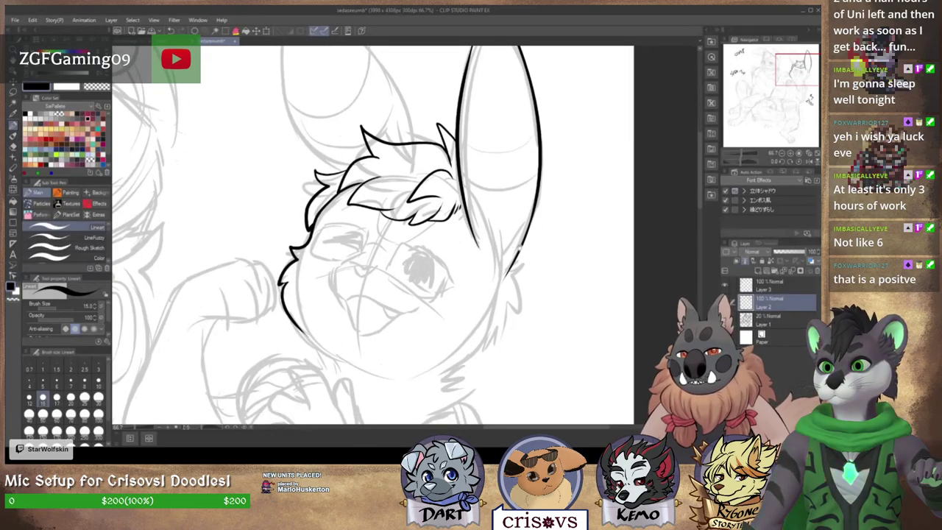
pyautogui.moveTo(508, 287)
pyautogui.mouseDown()
pyautogui.moveTo(506, 262)
pyautogui.moveTo(452, 342)
pyautogui.mouseUp()
pyautogui.hotkey('ctrl', 'z')
pyautogui.moveTo(507, 250)
pyautogui.mouseDown()
pyautogui.moveTo(452, 345)
pyautogui.moveTo(426, 358)
pyautogui.mouseUp()
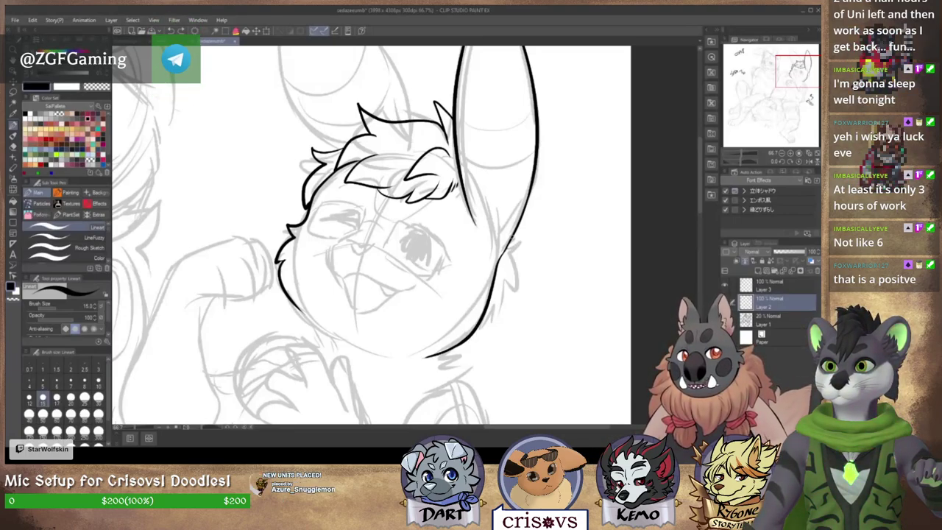
pyautogui.moveTo(507, 254); pyautogui.dragTo(489, 303)
pyautogui.hotkey('ctrl', 'z')
pyautogui.moveTo(510, 242); pyautogui.dragTo(491, 296)
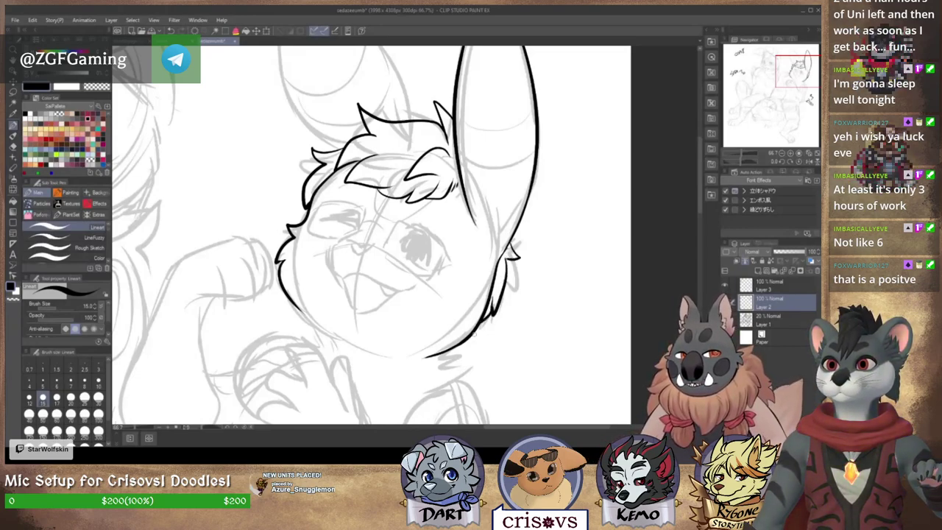
# Step: Ink the winking character's other, tilted ear from the side tuft up to the tip and down to the hair
pyautogui.moveTo(539, 258)
pyautogui.mouseDown()
pyautogui.moveTo(525, 289)
pyautogui.moveTo(565, 362)
pyautogui.mouseUp()
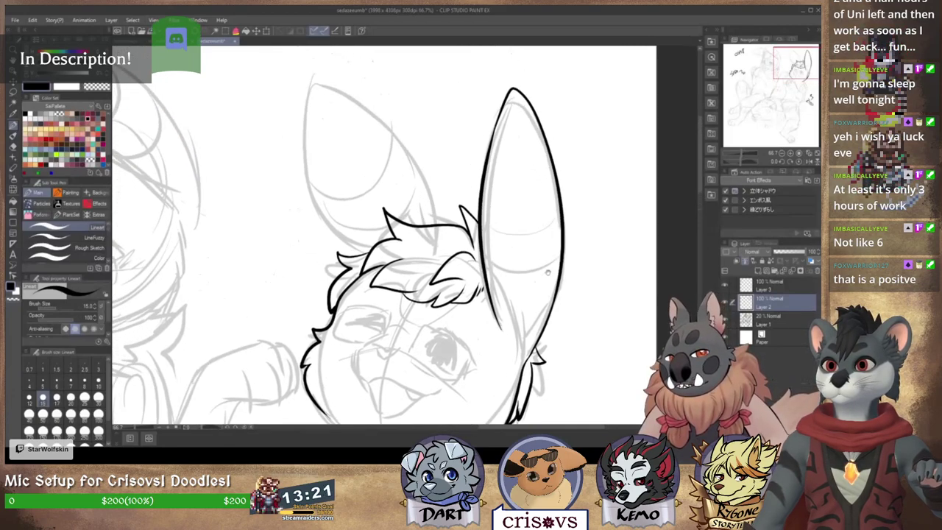
pyautogui.moveTo(548, 272)
pyautogui.mouseDown()
pyautogui.moveTo(551, 256)
pyautogui.moveTo(550, 277)
pyautogui.mouseUp()
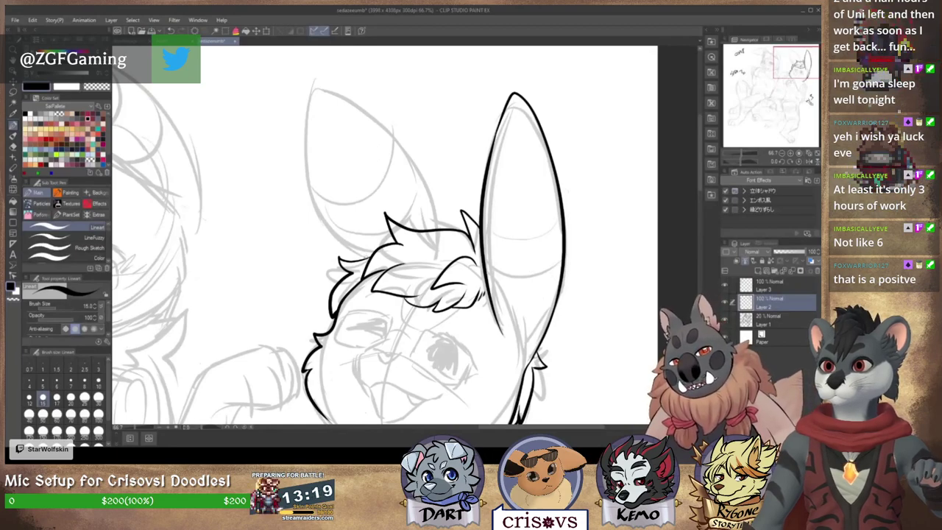
pyautogui.moveTo(369, 257)
pyautogui.mouseDown()
pyautogui.moveTo(321, 200)
pyautogui.moveTo(318, 108)
pyautogui.moveTo(297, 103)
pyautogui.mouseUp()
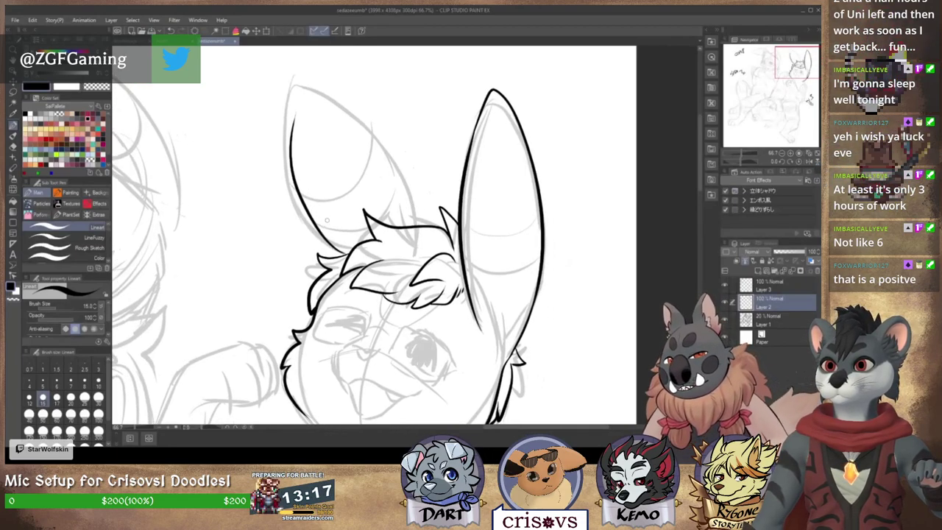
pyautogui.hotkey('ctrl', 'z')
pyautogui.hotkey('ctrl', 'y')
pyautogui.hotkey('ctrl', 'z')
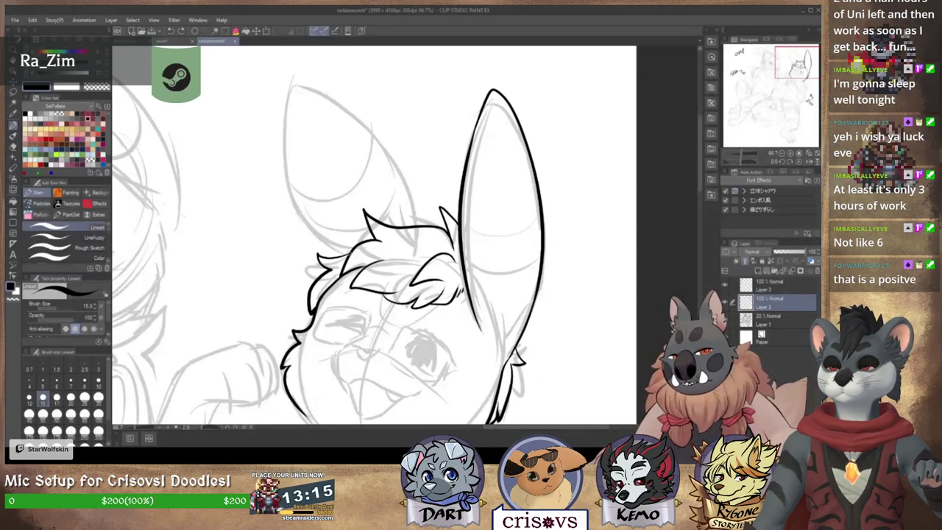
pyautogui.hotkey('ctrl', 'y')
pyautogui.hotkey('ctrl', 'z')
pyautogui.moveTo(350, 254)
pyautogui.mouseDown()
pyautogui.moveTo(284, 109)
pyautogui.moveTo(377, 155)
pyautogui.mouseUp()
pyautogui.hotkey('ctrl', 'z')
pyautogui.moveTo(284, 132)
pyautogui.mouseDown()
pyautogui.moveTo(384, 170)
pyautogui.moveTo(410, 207)
pyautogui.mouseUp()
pyautogui.hotkey('ctrl', 'z')
pyautogui.moveTo(378, 161); pyautogui.dragTo(415, 224)
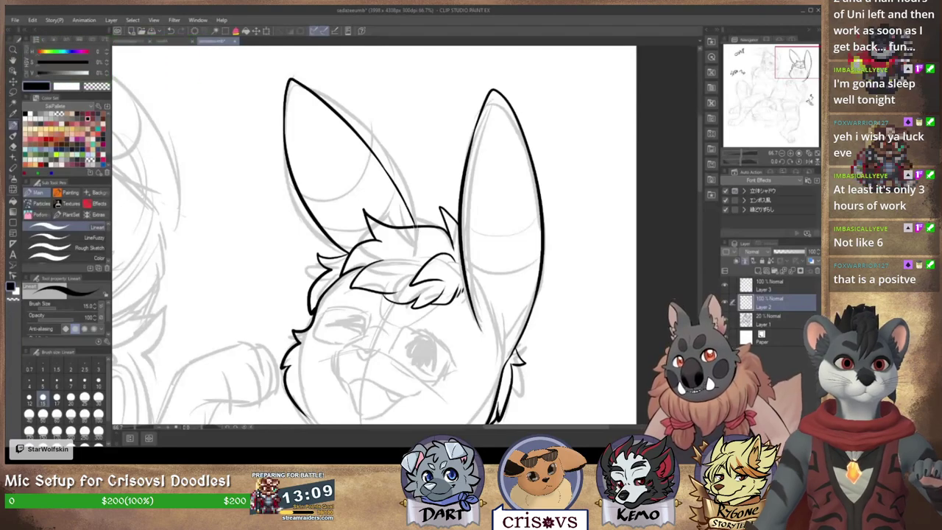
# Step: Ink the winking character's muzzle line, small nose and open smiling mouth with one fang
pyautogui.moveTo(514, 325); pyautogui.dragTo(512, 253)
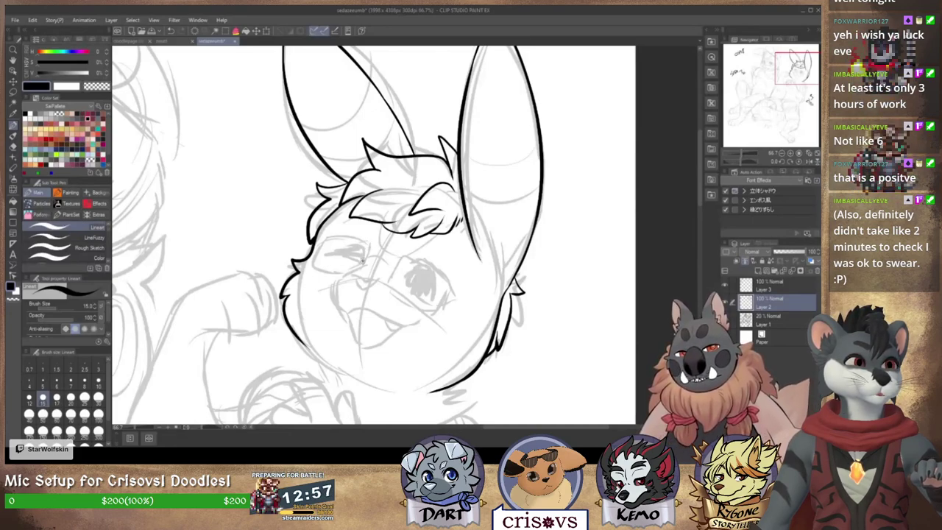
pyautogui.moveTo(384, 295); pyautogui.dragTo(374, 289)
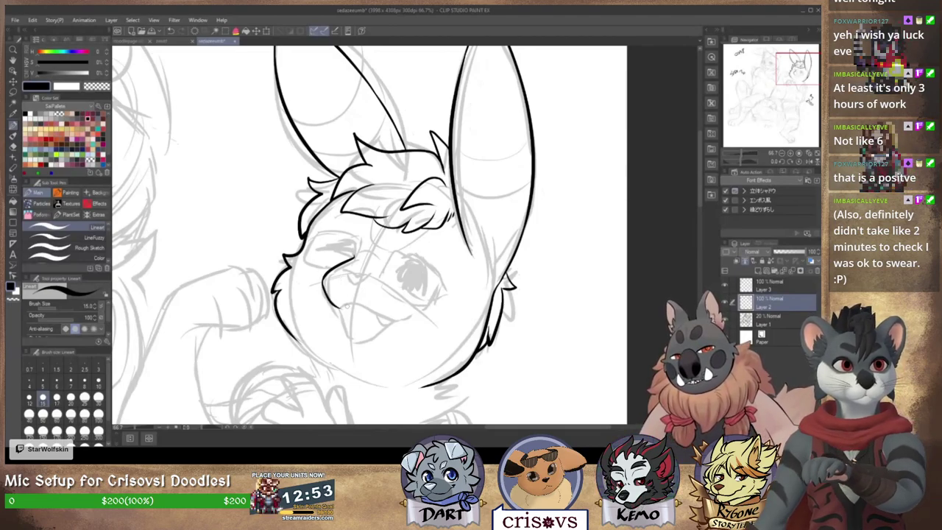
pyautogui.moveTo(324, 277)
pyautogui.mouseDown()
pyautogui.moveTo(334, 307)
pyautogui.moveTo(324, 293)
pyautogui.moveTo(383, 320)
pyautogui.moveTo(419, 321)
pyautogui.mouseUp()
pyautogui.hotkey('ctrl', 'z')
pyautogui.hotkey('ctrl', 'z')
pyautogui.moveTo(358, 304); pyautogui.dragTo(414, 318)
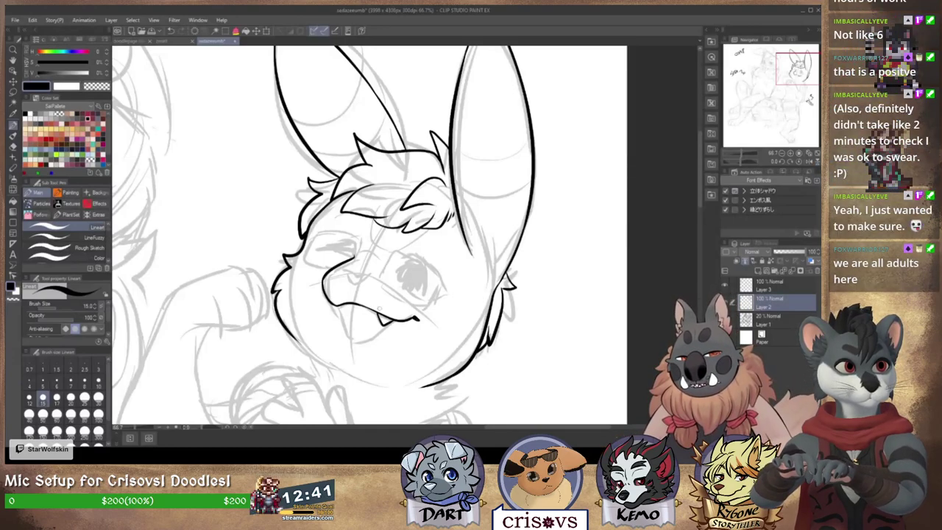
pyautogui.moveTo(346, 267)
pyautogui.mouseDown()
pyautogui.moveTo(368, 275)
pyautogui.moveTo(354, 287)
pyautogui.mouseUp()
pyautogui.hotkey('ctrl', 'z')
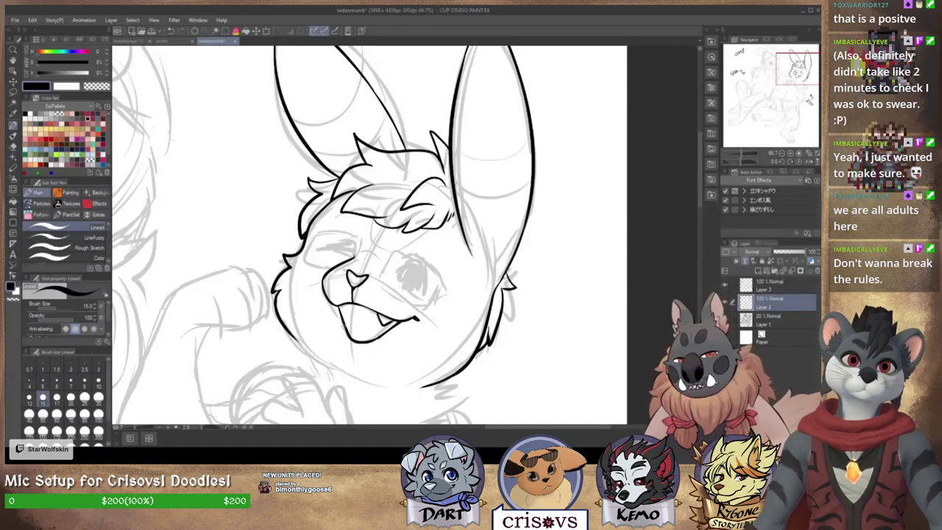
# Step: Redraw the tongue line in the winking character's mouth, and ink the closed eye's crescent outline with its brow
pyautogui.hotkey('ctrl', 'z')
pyautogui.moveTo(345, 326); pyautogui.dragTo(367, 312)
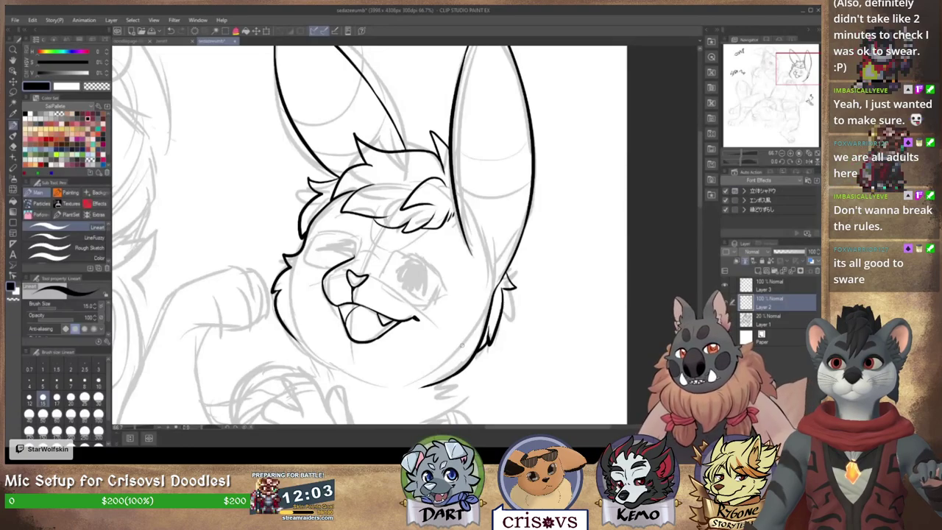
pyautogui.moveTo(473, 303); pyautogui.dragTo(510, 287)
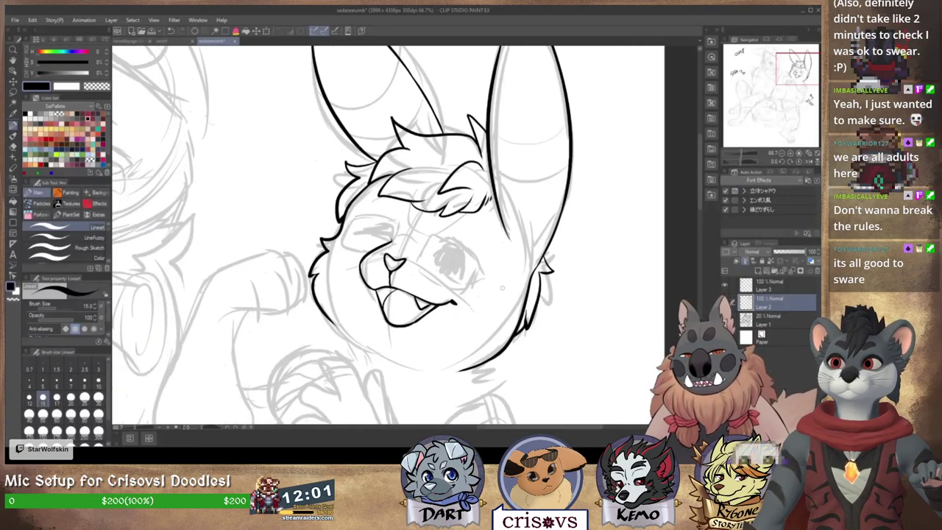
pyautogui.moveTo(356, 232)
pyautogui.mouseDown()
pyautogui.moveTo(315, 234)
pyautogui.moveTo(296, 221)
pyautogui.moveTo(325, 231)
pyautogui.mouseUp()
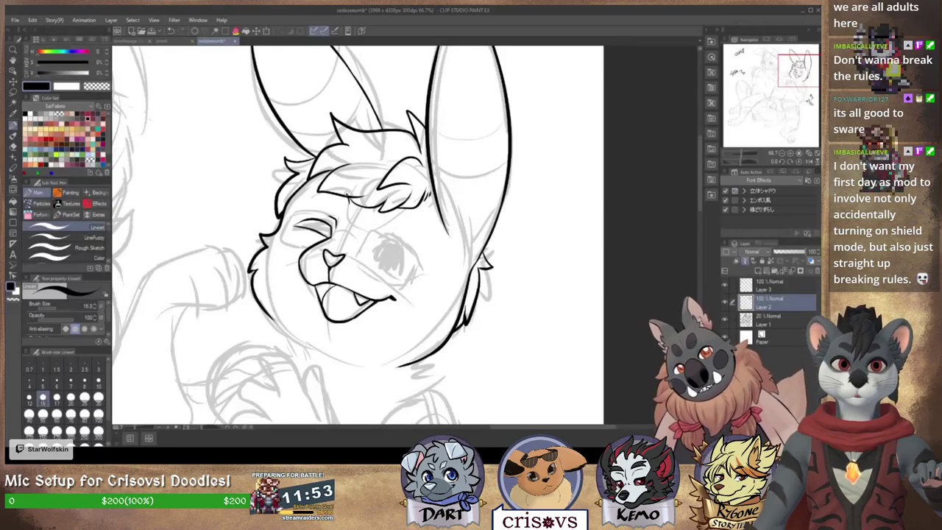
pyautogui.moveTo(319, 194); pyautogui.dragTo(352, 199)
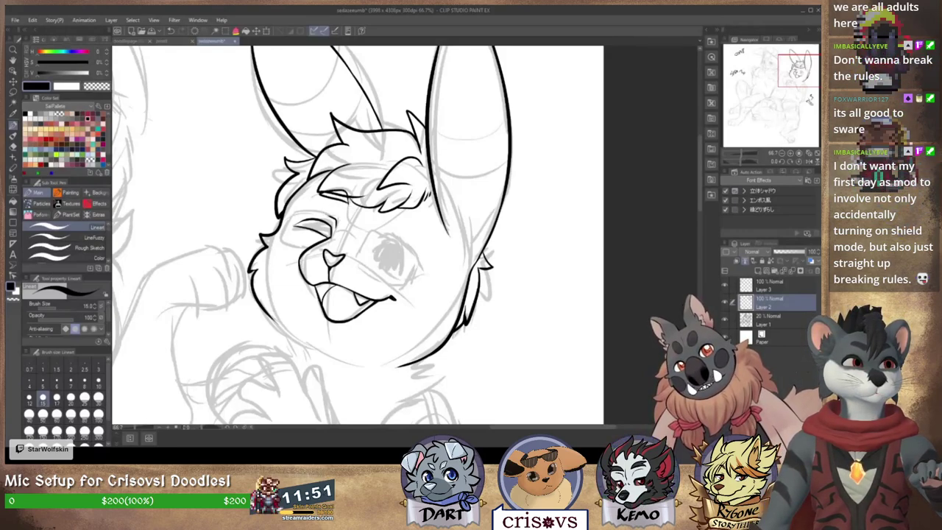
# Step: Fill the closed eye's crescent with solid black using Lasso fill, and trim its outer edge with the transparent colour
pyautogui.press('m')
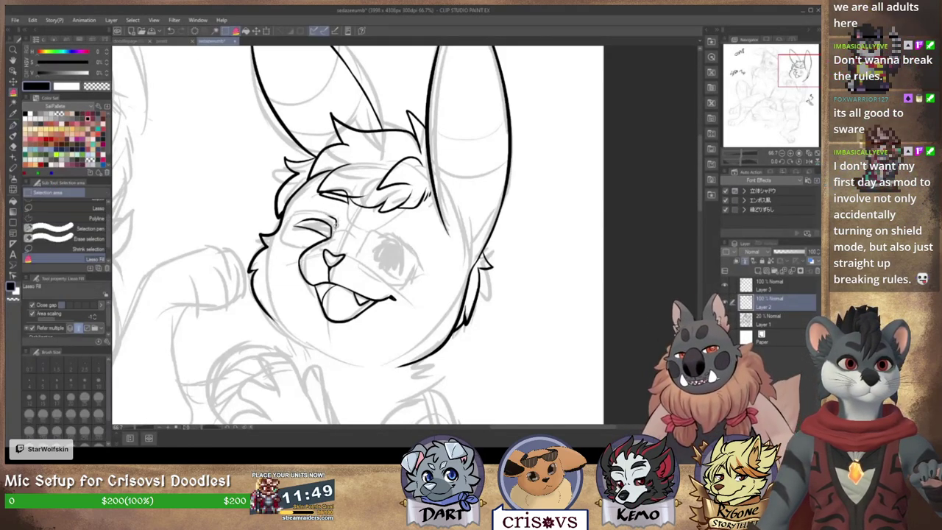
pyautogui.moveTo(294, 222)
pyautogui.mouseDown()
pyautogui.moveTo(335, 234)
pyautogui.moveTo(371, 219)
pyautogui.mouseUp()
pyautogui.click(13, 126)
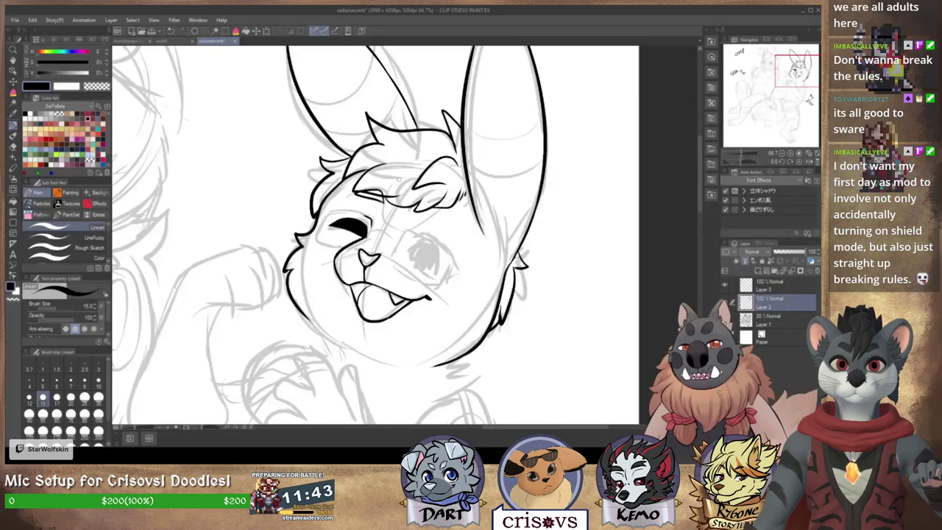
pyautogui.press('c')
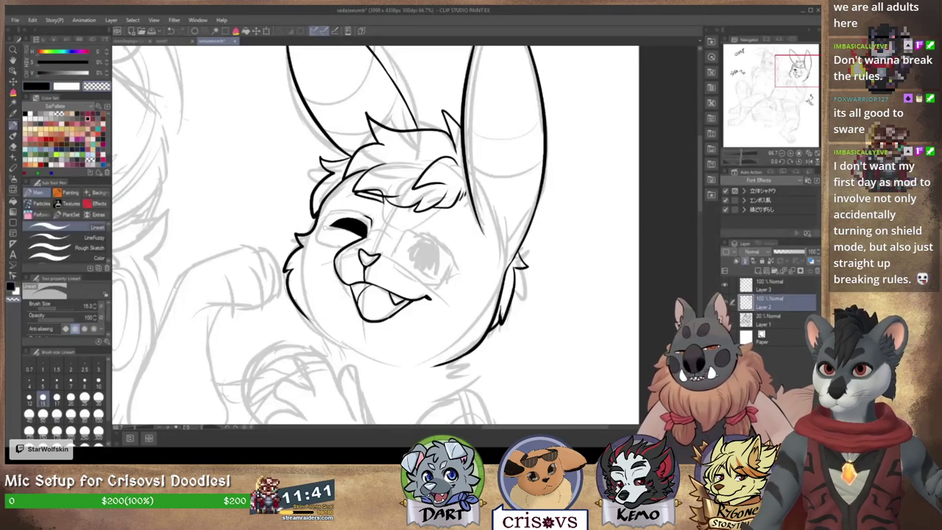
pyautogui.moveTo(324, 226); pyautogui.dragTo(326, 230)
# Step: Ink the open eye's outline with a double upper-lid line, and the eyebrow just below the fringe
pyautogui.moveTo(455, 240); pyautogui.dragTo(444, 231)
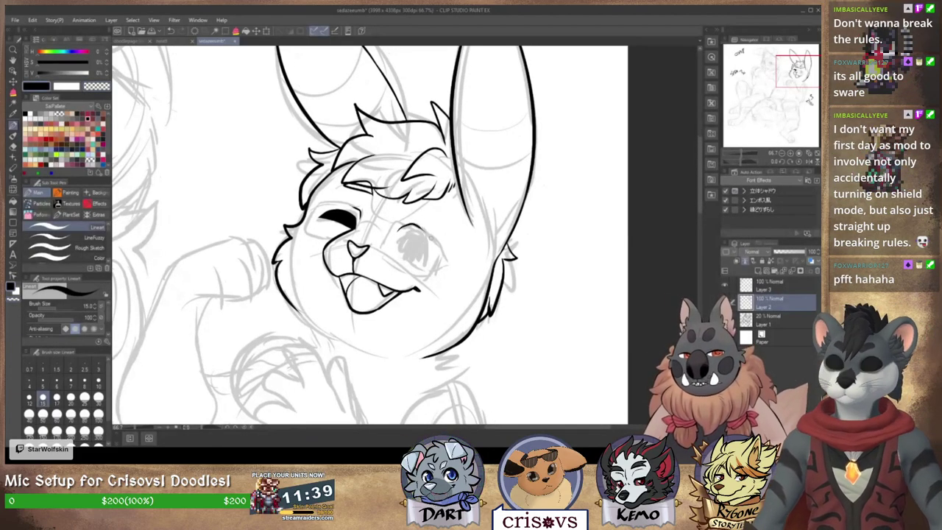
pyautogui.moveTo(428, 235)
pyautogui.mouseDown()
pyautogui.moveTo(442, 253)
pyautogui.moveTo(480, 251)
pyautogui.moveTo(374, 256)
pyautogui.mouseUp()
pyautogui.hotkey('ctrl', 'z')
pyautogui.hotkey('ctrl', 'z')
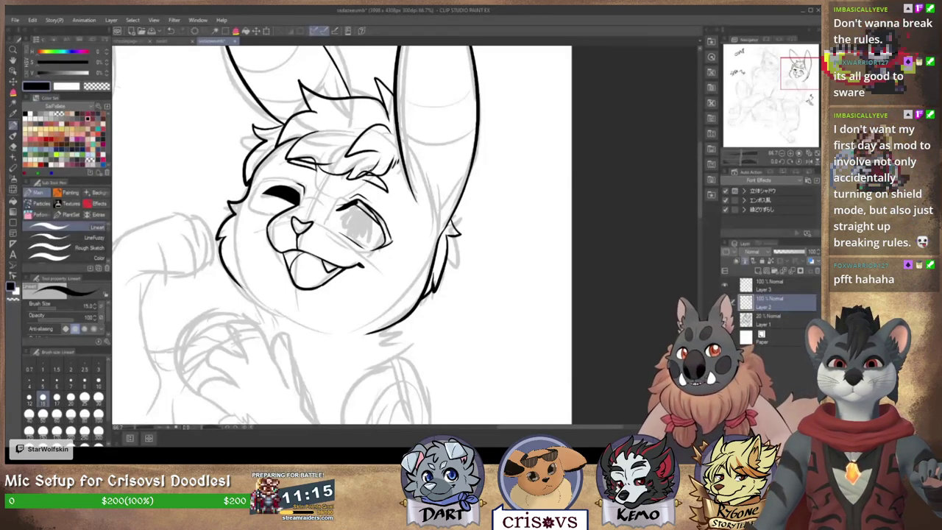
pyautogui.moveTo(350, 199); pyautogui.dragTo(363, 197)
pyautogui.moveTo(363, 182); pyautogui.dragTo(387, 193)
pyautogui.moveTo(375, 175)
pyautogui.mouseDown()
pyautogui.moveTo(386, 192)
pyautogui.moveTo(351, 190)
pyautogui.mouseUp()
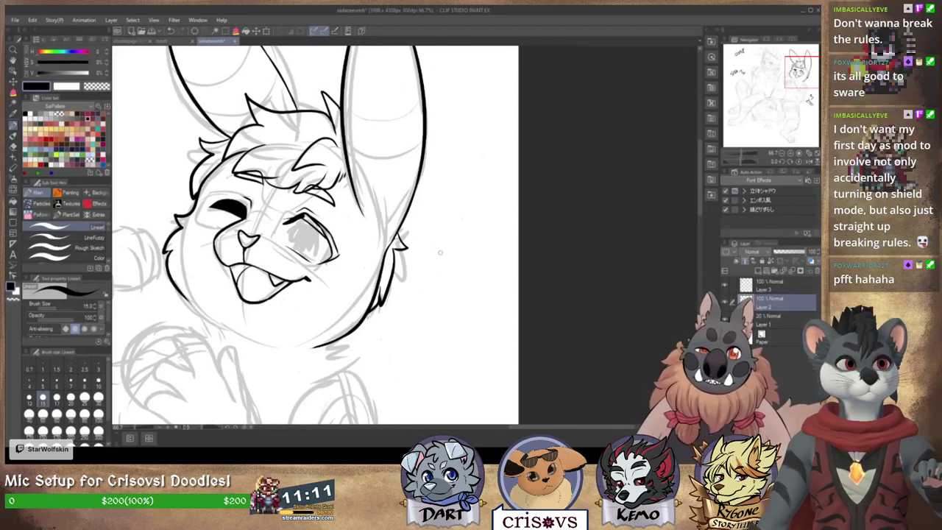
# Step: Lasso-fill the open eye's upper lid with solid black to make a thick lash line
pyautogui.press('m')
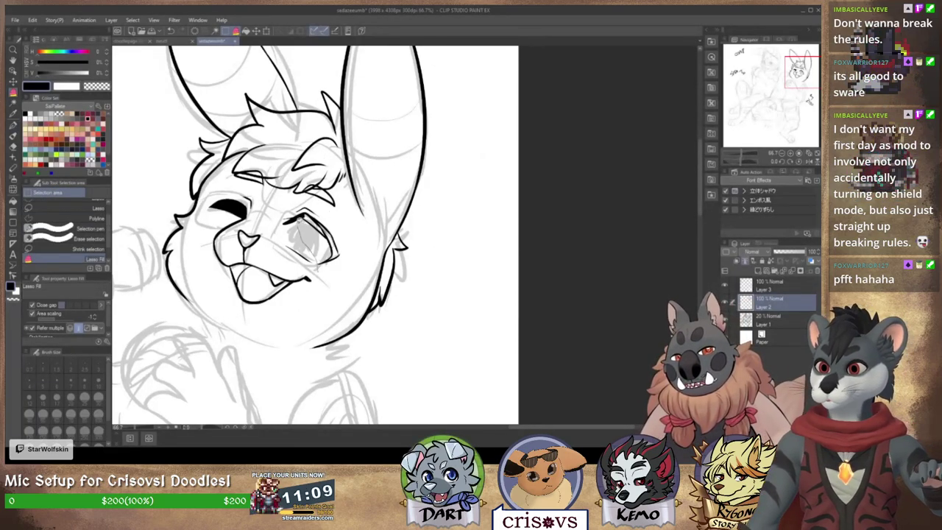
pyautogui.moveTo(344, 259); pyautogui.dragTo(301, 215)
pyautogui.press('p')
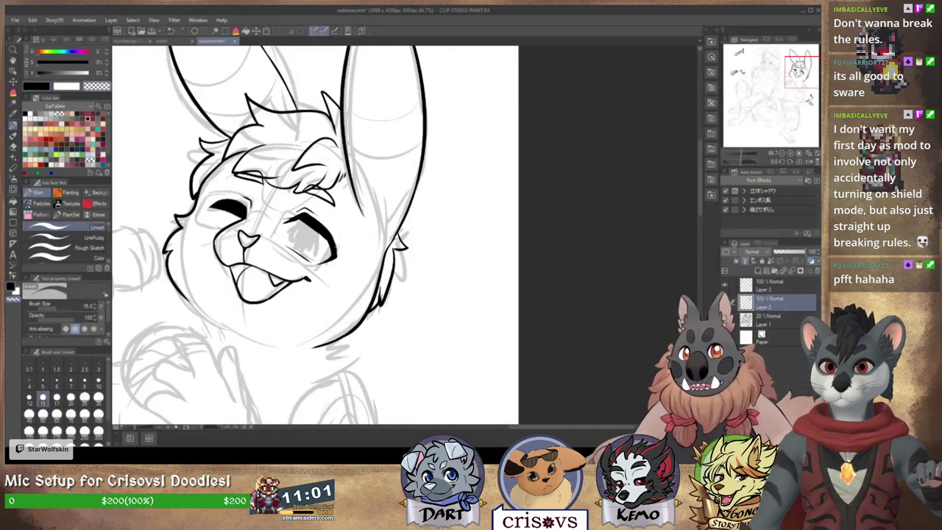
pyautogui.press('c')
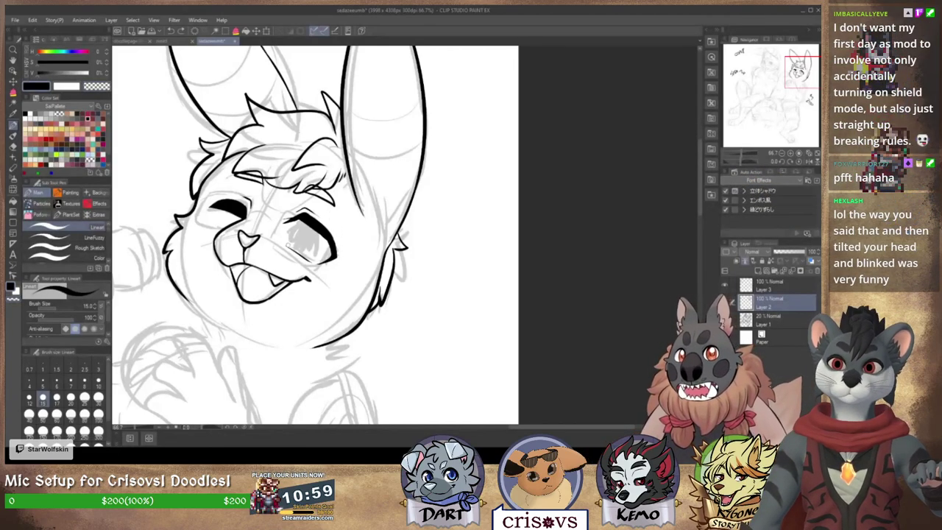
# Step: Ink the oval iris outline inside the open eye, with a thicker line on its outer side
pyautogui.moveTo(303, 221); pyautogui.dragTo(288, 246)
pyautogui.hotkey('ctrl', 'z')
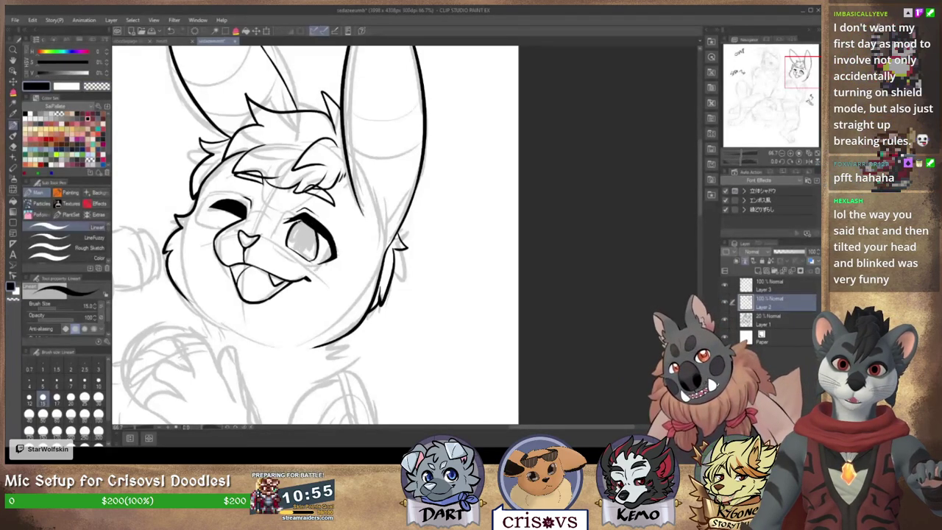
pyautogui.hotkey('ctrl', 'y')
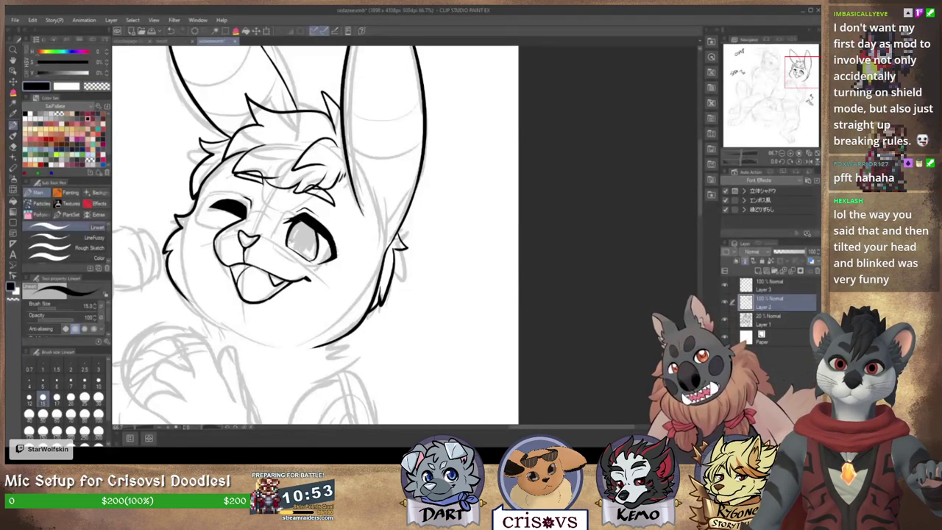
pyautogui.hotkey('ctrl', 'y')
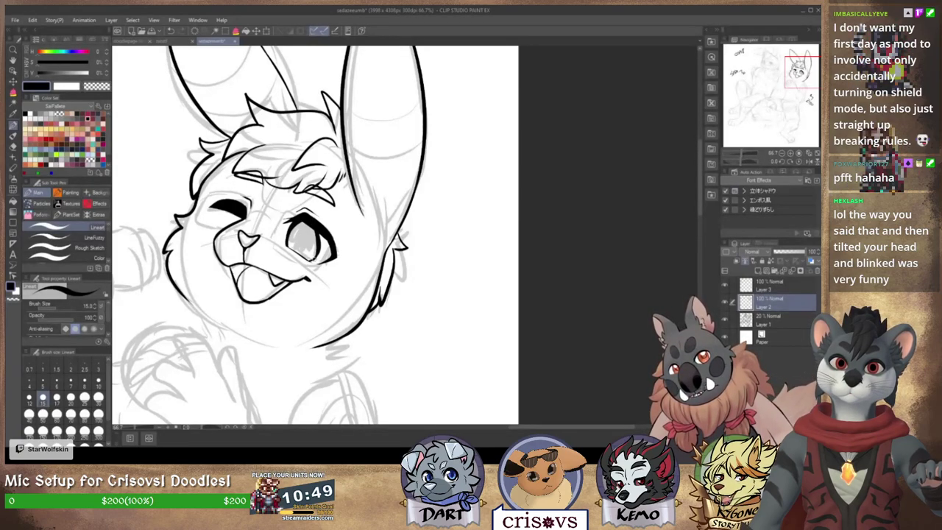
# Step: Ink the jawline from the cheek tuft below the winking eye down around the chin towards the opposite cheek
pyautogui.moveTo(367, 251); pyautogui.dragTo(410, 284)
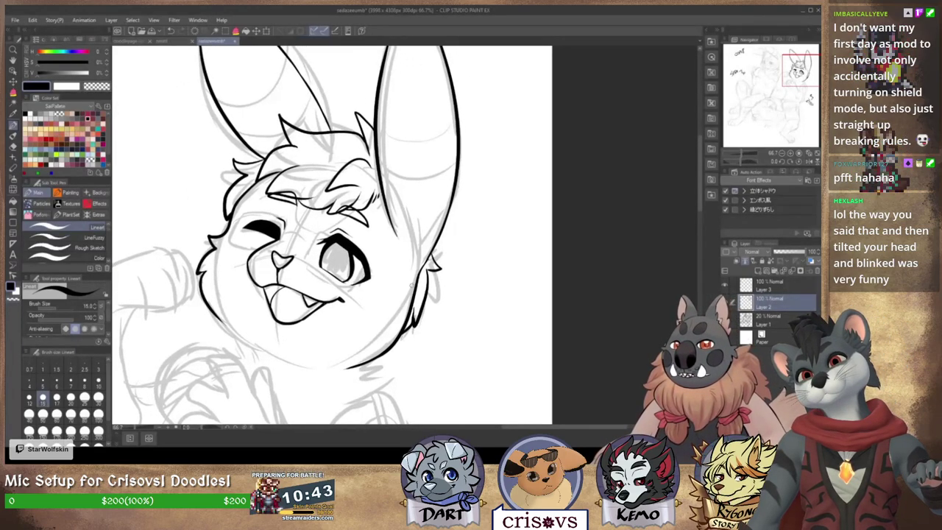
pyautogui.moveTo(412, 285)
pyautogui.mouseDown()
pyautogui.moveTo(503, 277)
pyautogui.moveTo(498, 287)
pyautogui.mouseUp()
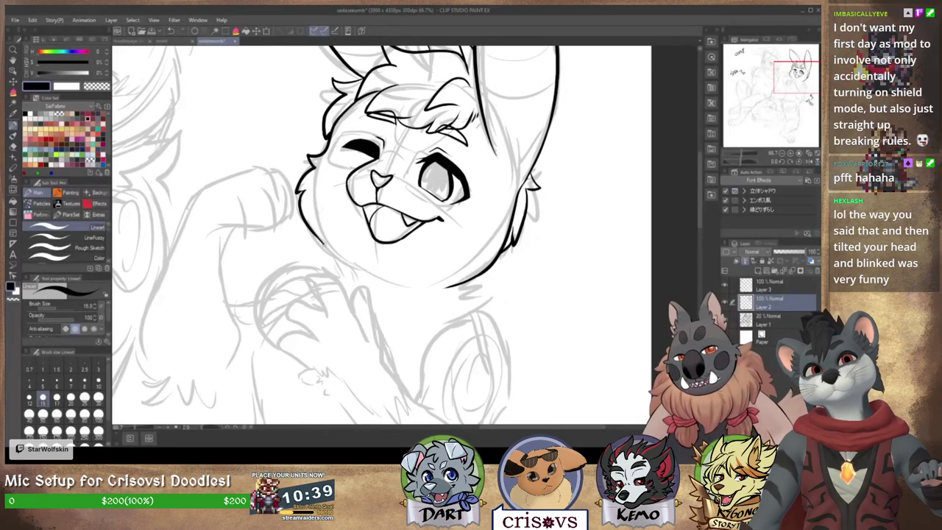
pyautogui.moveTo(319, 241)
pyautogui.mouseDown()
pyautogui.moveTo(381, 292)
pyautogui.moveTo(394, 262)
pyautogui.mouseUp()
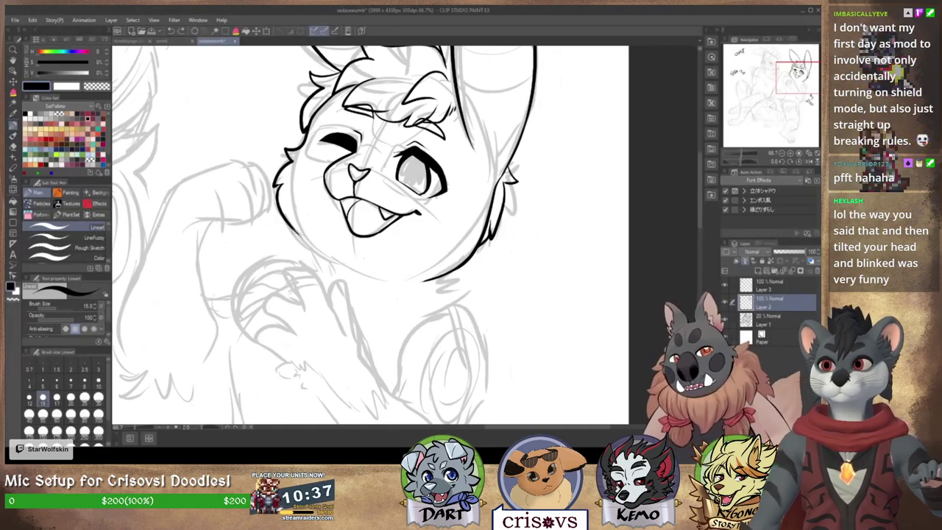
pyautogui.moveTo(298, 231); pyautogui.dragTo(391, 279)
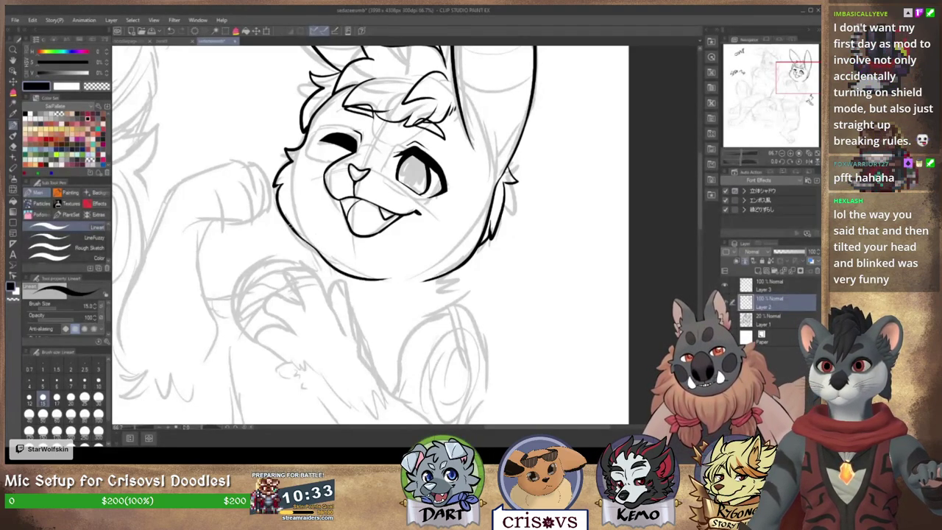
pyautogui.moveTo(434, 220); pyautogui.dragTo(419, 231)
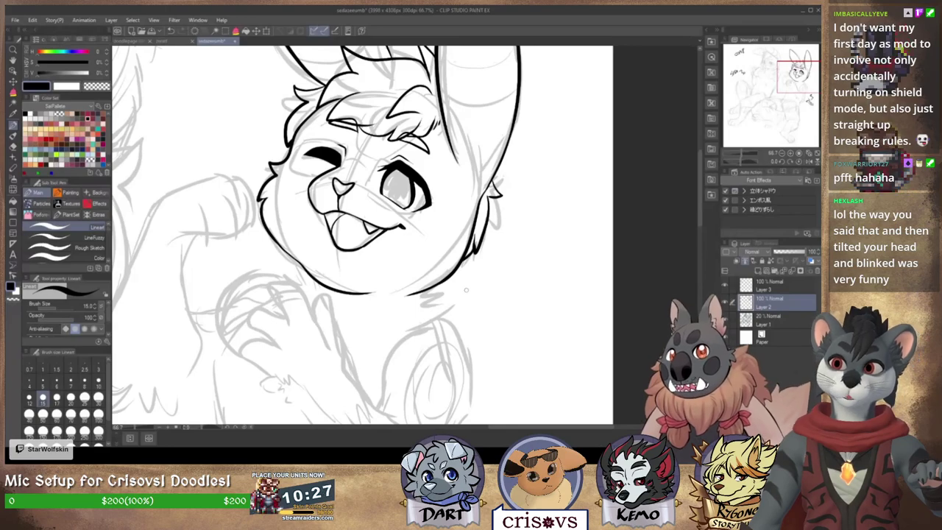
# Step: Ink the raised hand below the chin with its spread fingers, palm crease and jagged fur edge at the wrist
pyautogui.moveTo(471, 281)
pyautogui.mouseDown()
pyautogui.moveTo(548, 218)
pyautogui.moveTo(546, 240)
pyautogui.mouseUp()
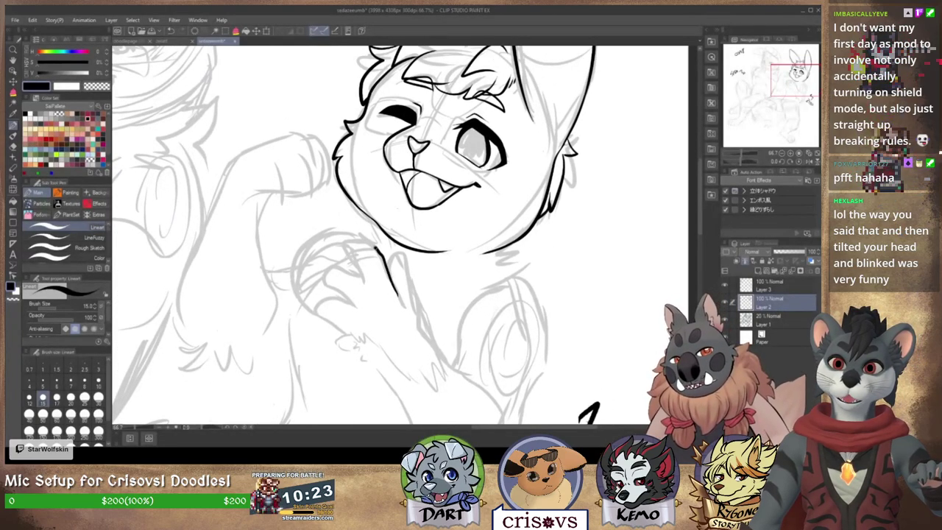
pyautogui.hotkey('ctrl', 'z')
pyautogui.moveTo(348, 254)
pyautogui.mouseDown()
pyautogui.moveTo(369, 243)
pyautogui.moveTo(392, 282)
pyautogui.mouseUp()
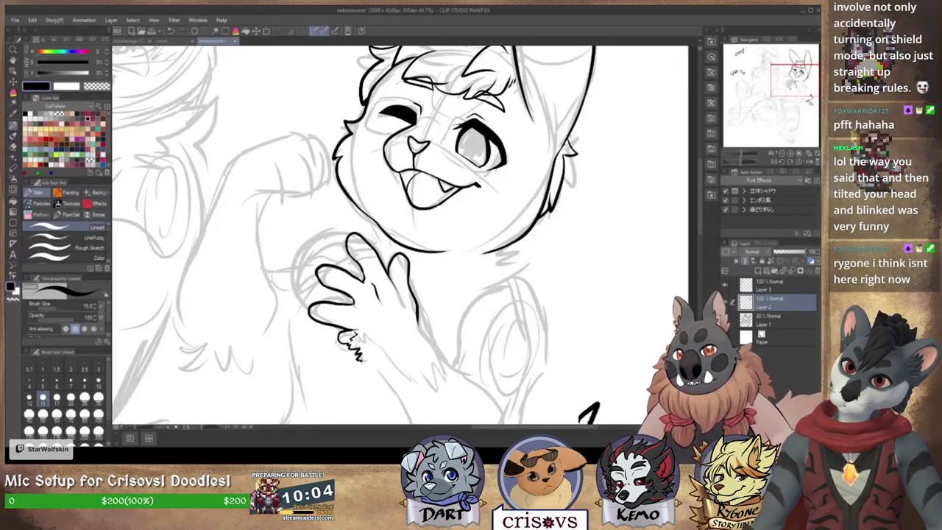
pyautogui.moveTo(360, 359)
pyautogui.mouseDown()
pyautogui.moveTo(369, 361)
pyautogui.moveTo(364, 330)
pyautogui.moveTo(399, 365)
pyautogui.mouseUp()
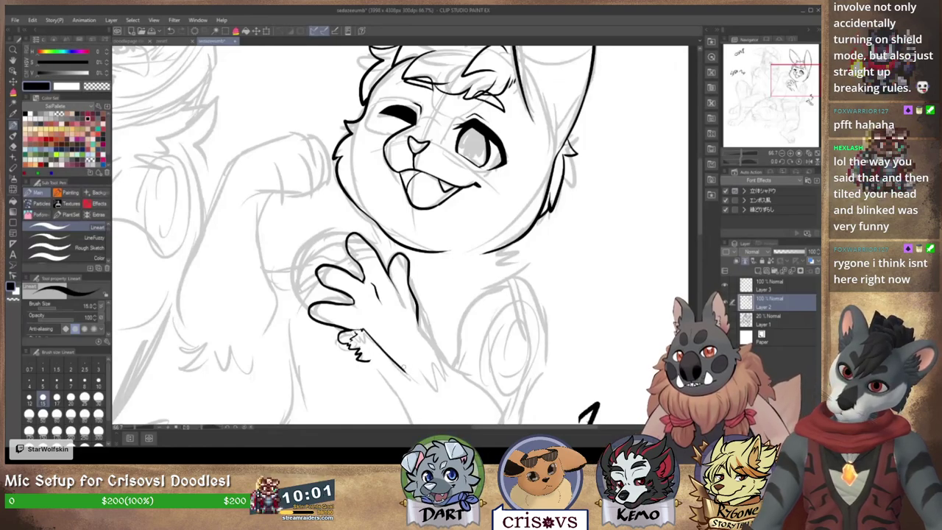
pyautogui.moveTo(360, 329); pyautogui.dragTo(409, 373)
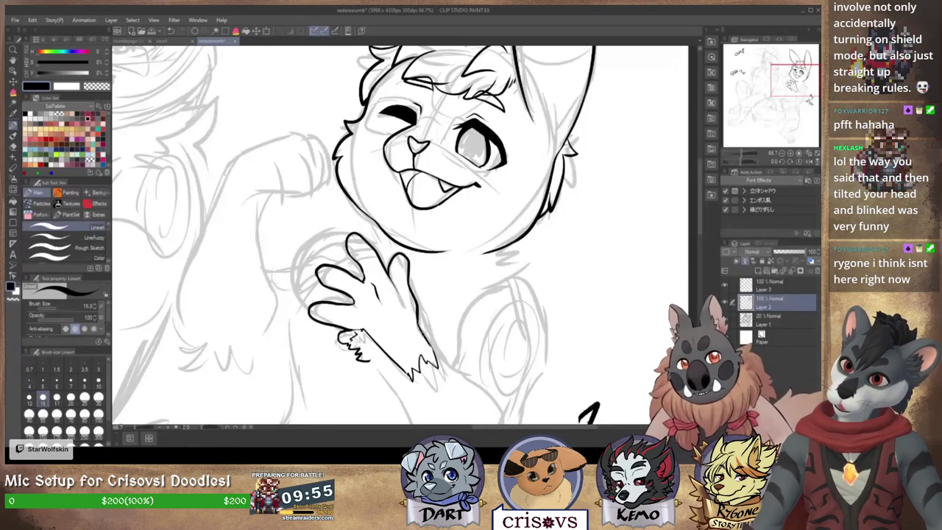
# Step: Ink both edges of the forearm from the wrist down to the elbow, with pointed fur tufts around the elbow
pyautogui.moveTo(457, 330); pyautogui.dragTo(394, 247)
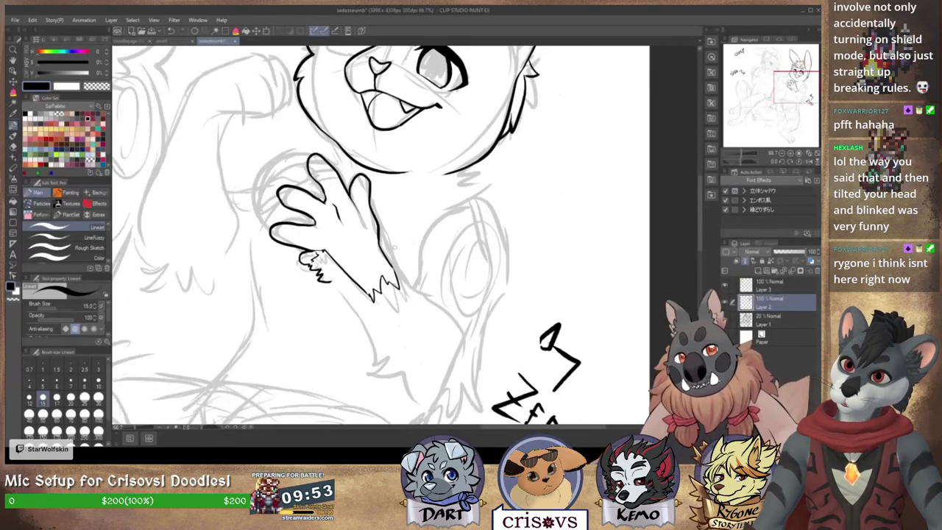
pyautogui.hotkey('ctrl', 'z')
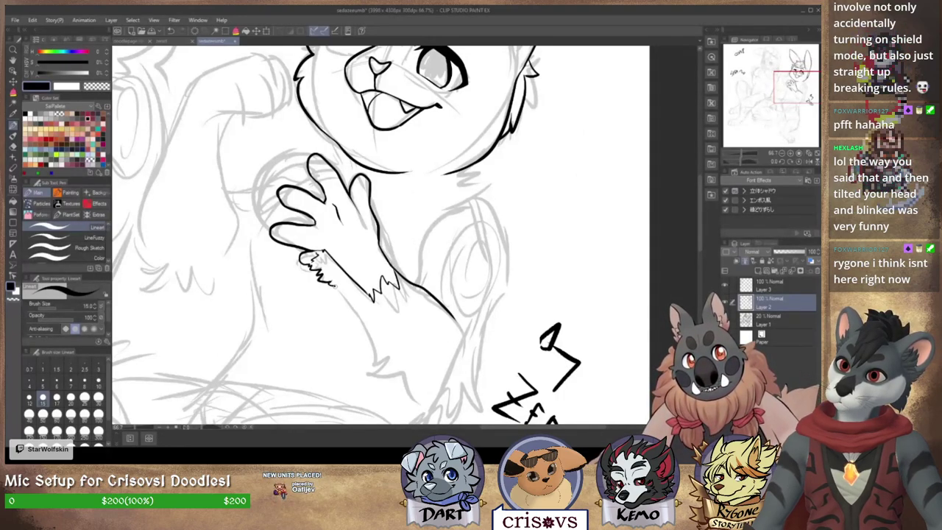
pyautogui.moveTo(384, 372)
pyautogui.mouseDown()
pyautogui.moveTo(402, 408)
pyautogui.moveTo(401, 390)
pyautogui.mouseUp()
pyautogui.moveTo(419, 367); pyautogui.dragTo(416, 315)
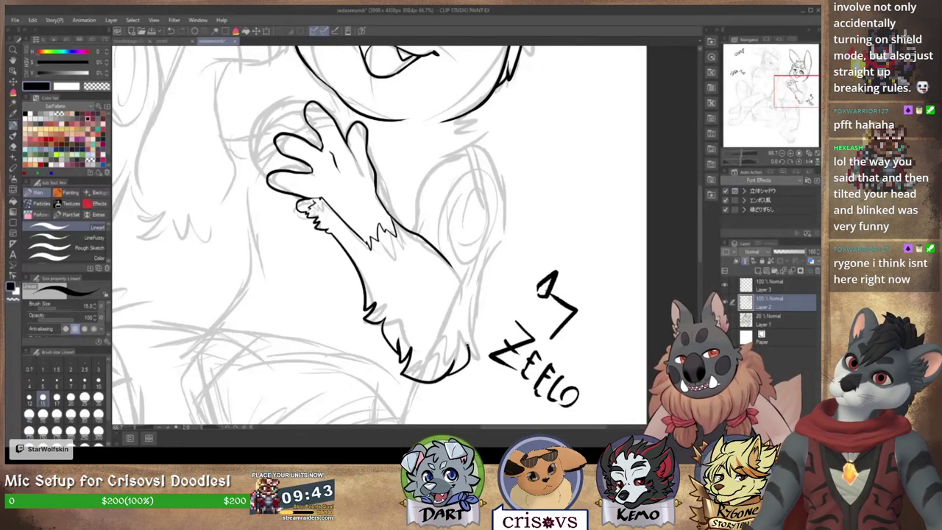
# Step: Ink the upper arm from elbow to rounded shoulder, adding fur tufts at the shoulder and neck
pyautogui.moveTo(492, 256); pyautogui.dragTo(473, 320)
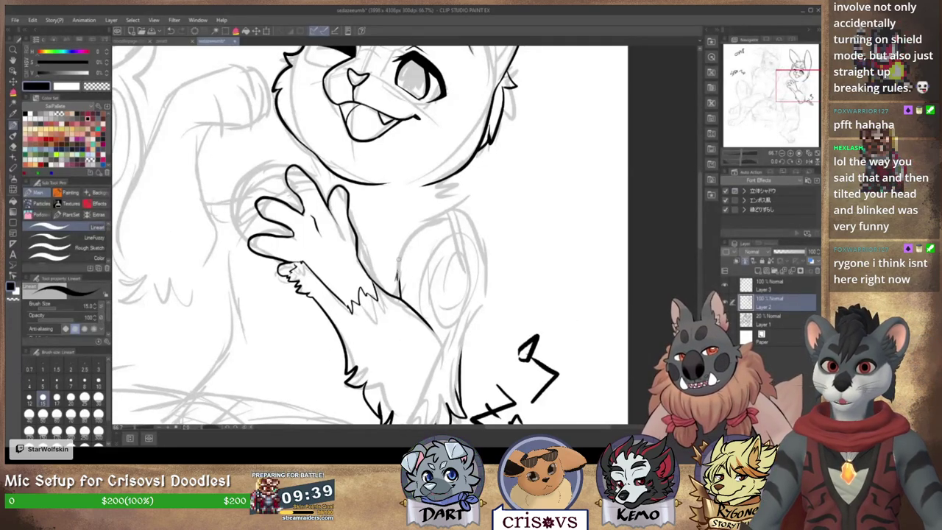
pyautogui.moveTo(398, 254); pyautogui.dragTo(456, 211)
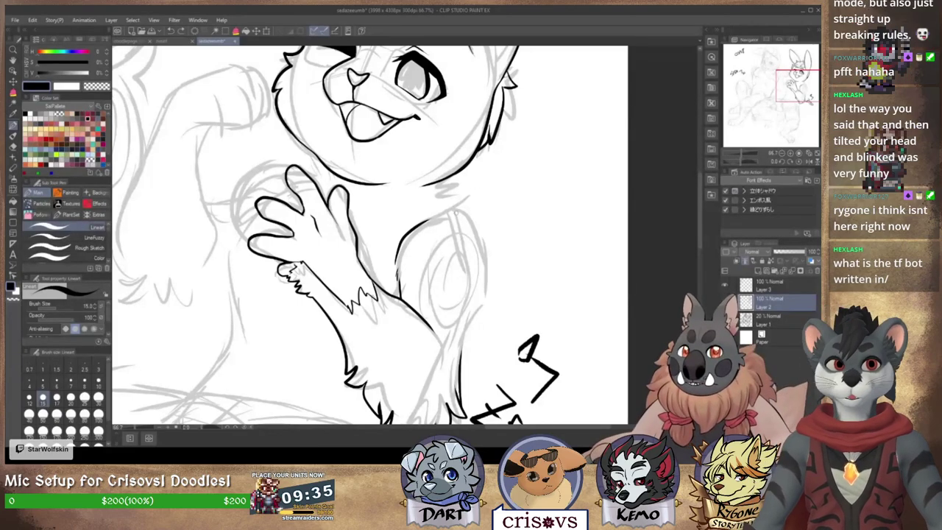
pyautogui.moveTo(457, 233); pyautogui.dragTo(421, 310)
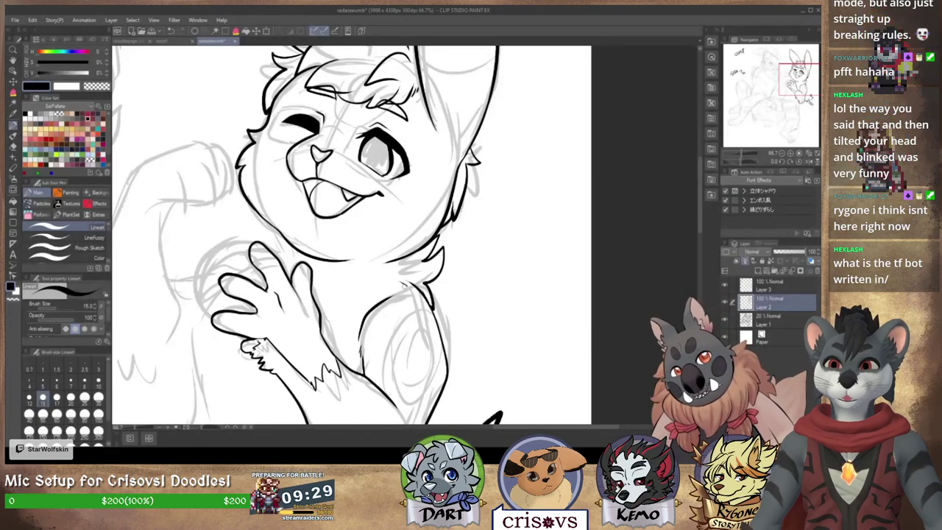
# Step: Ink the neck fur beside the raised hand and the rounded outline behind its fingers
pyautogui.moveTo(445, 287); pyautogui.dragTo(575, 248)
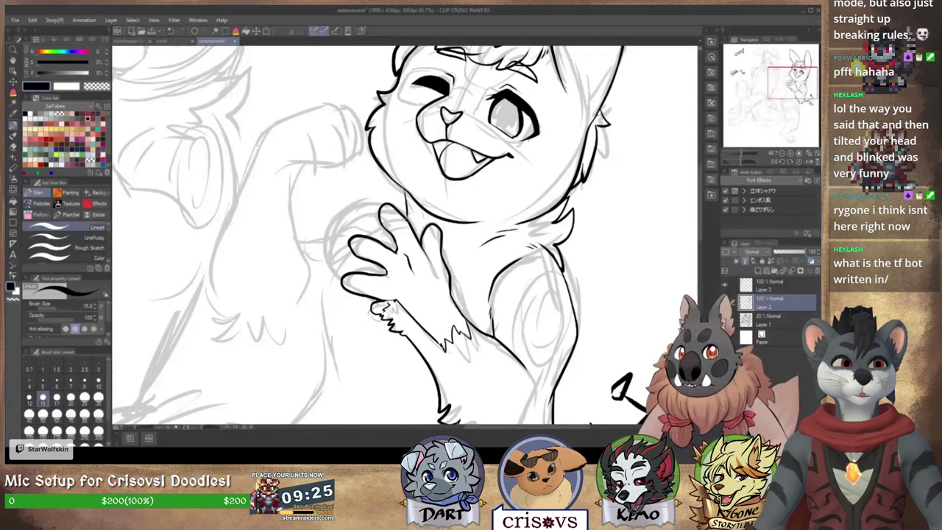
pyautogui.moveTo(394, 206); pyautogui.dragTo(409, 215)
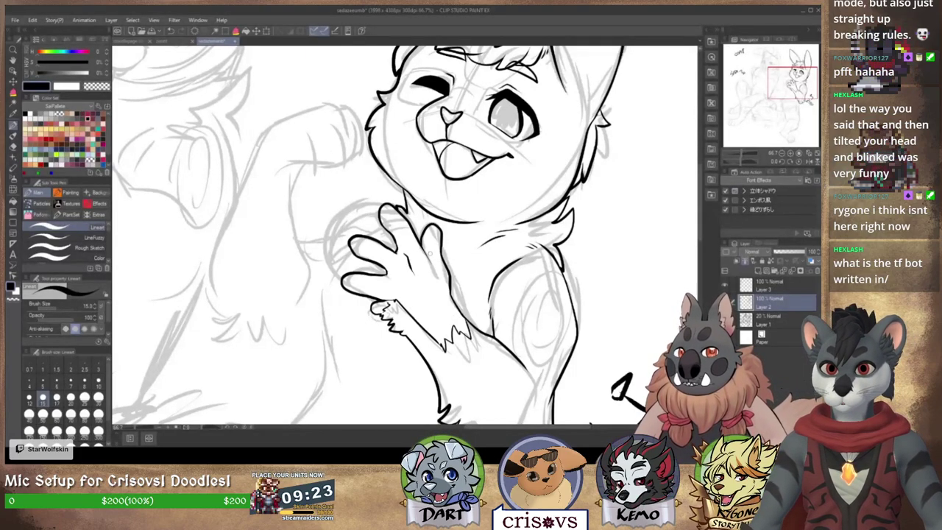
pyautogui.moveTo(441, 273); pyautogui.dragTo(448, 252)
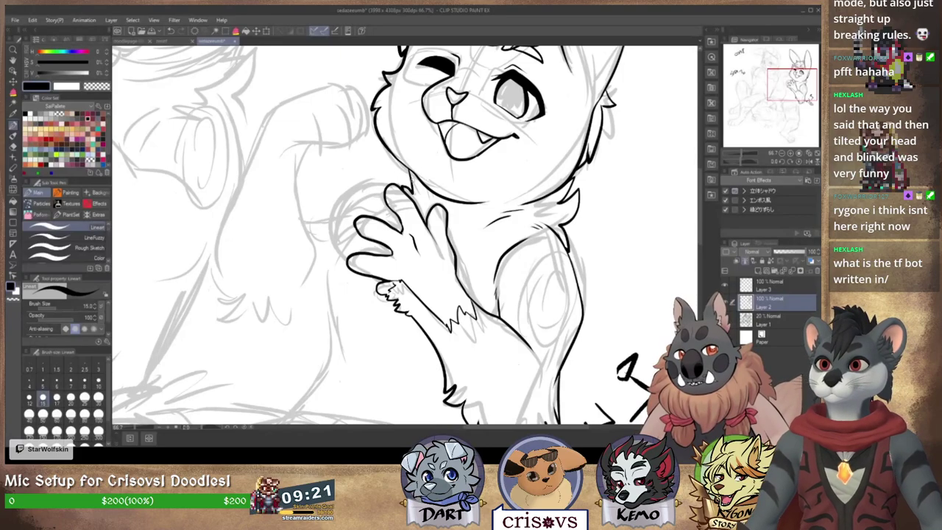
pyautogui.moveTo(329, 239); pyautogui.dragTo(341, 256)
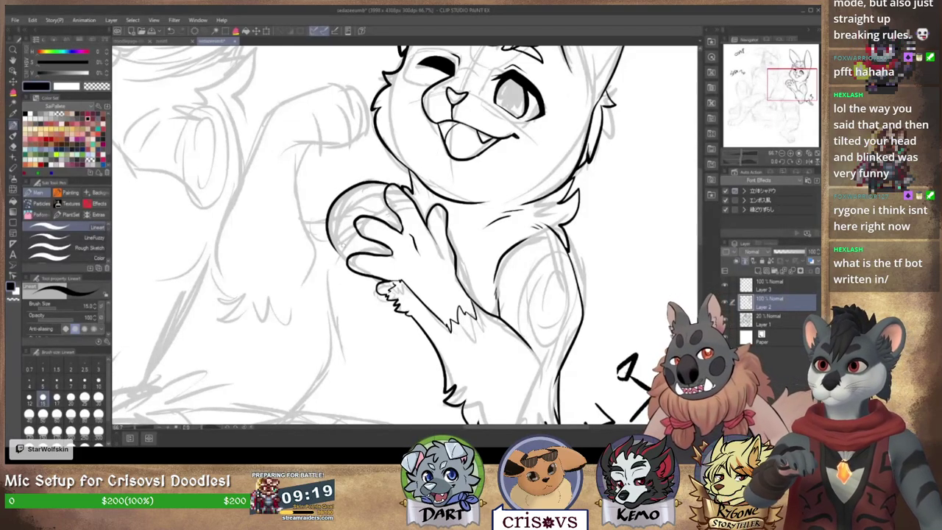
# Step: Redraw the rounded outline behind the raised hand's fingers and add curved lines along its inner edge
pyautogui.hotkey('ctrl', 'z')
pyautogui.moveTo(385, 190); pyautogui.dragTo(348, 260)
pyautogui.moveTo(378, 181); pyautogui.dragTo(343, 255)
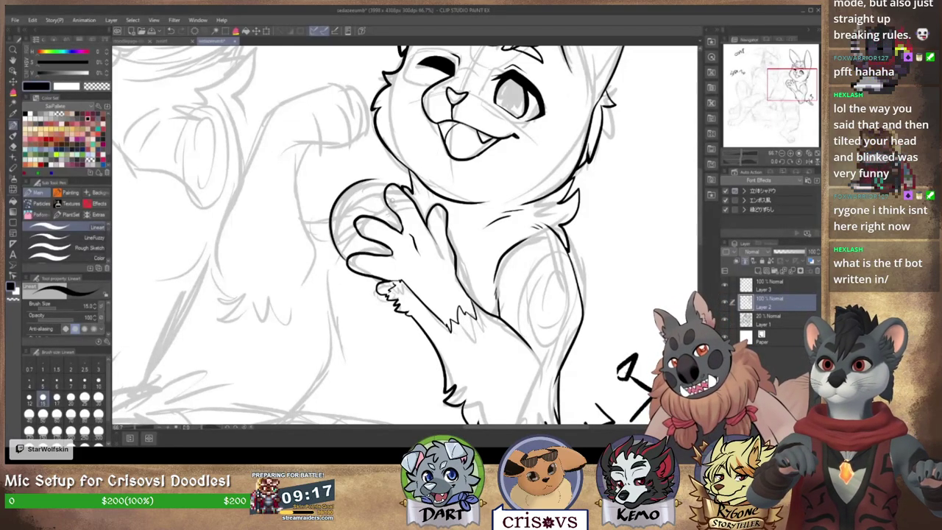
pyautogui.hotkey('ctrl', 'z')
pyautogui.hotkey('ctrl', 'z')
pyautogui.moveTo(376, 183)
pyautogui.mouseDown()
pyautogui.moveTo(343, 260)
pyautogui.moveTo(329, 243)
pyautogui.mouseUp()
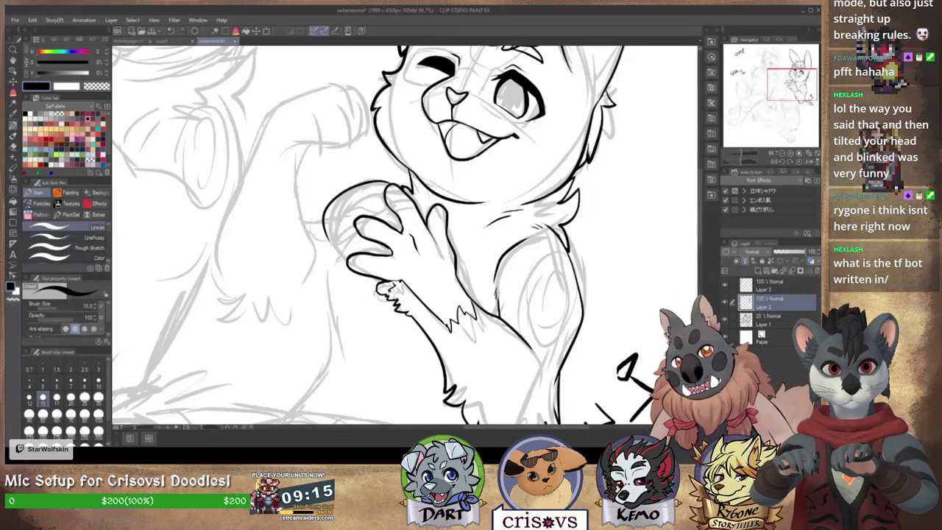
pyautogui.hotkey('ctrl', 'z')
pyautogui.moveTo(376, 183); pyautogui.dragTo(340, 257)
pyautogui.hotkey('ctrl', 'z')
pyautogui.hotkey('ctrl', 'y')
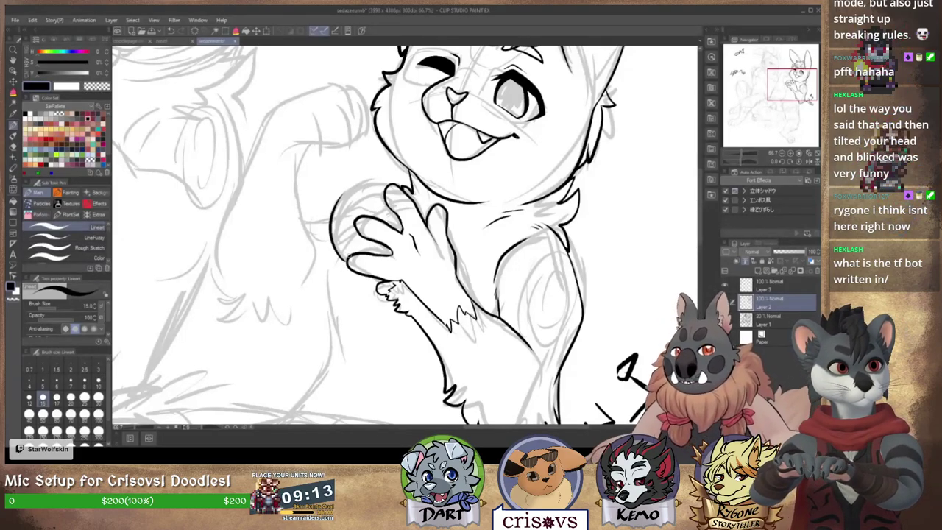
pyautogui.moveTo(390, 185); pyautogui.dragTo(338, 201)
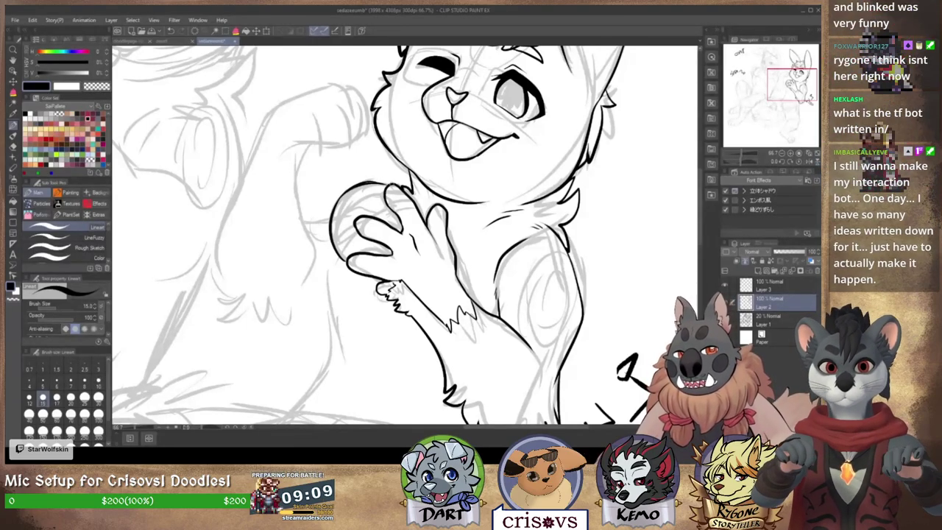
pyautogui.hotkey('ctrl', 'z')
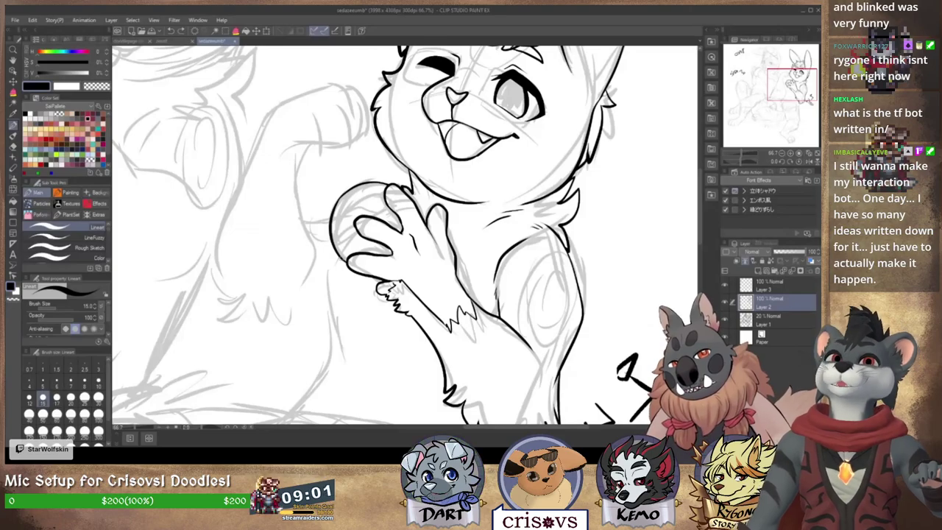
pyautogui.moveTo(347, 261); pyautogui.dragTo(388, 288)
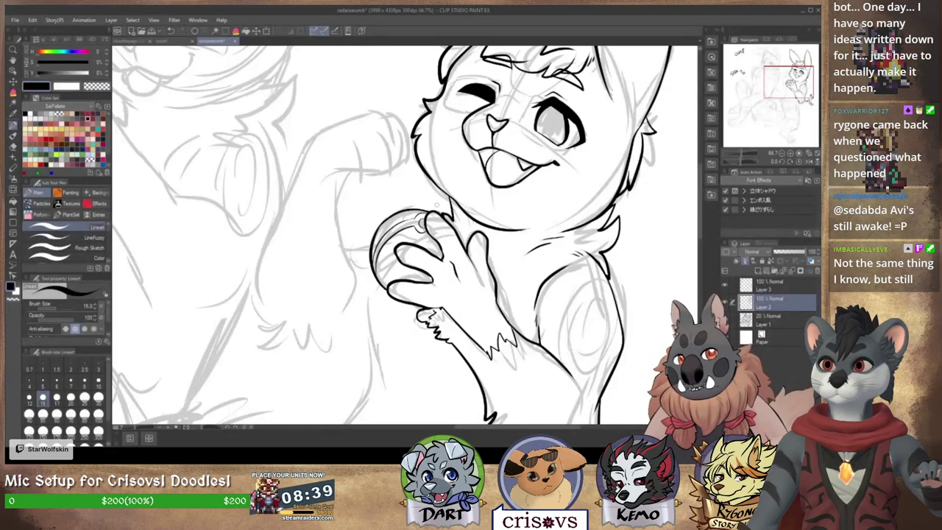
# Step: Ink the torso's side from the fur tufts below the raised hand down to the waist, plus a small tuft beneath the elbow
pyautogui.moveTo(460, 226); pyautogui.dragTo(533, 228)
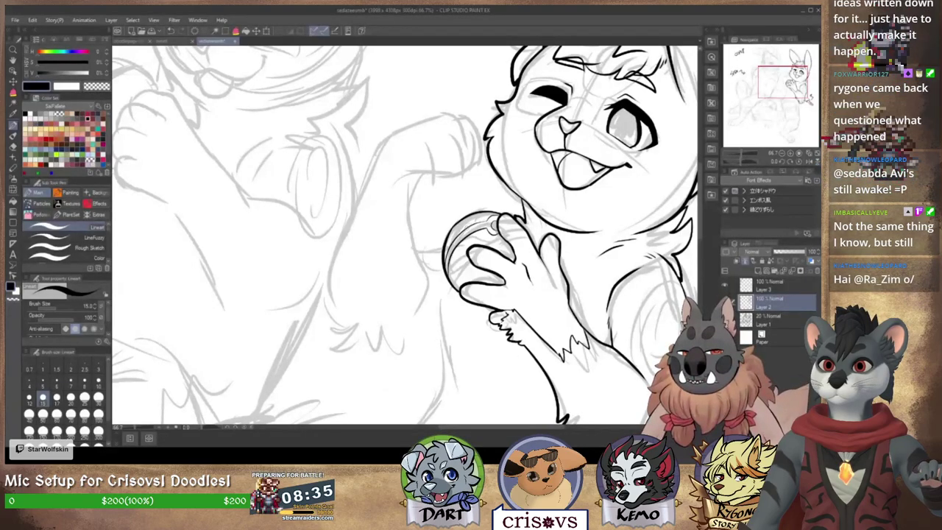
pyautogui.moveTo(660, 311); pyautogui.dragTo(526, 268)
pyautogui.moveTo(451, 262); pyautogui.dragTo(510, 228)
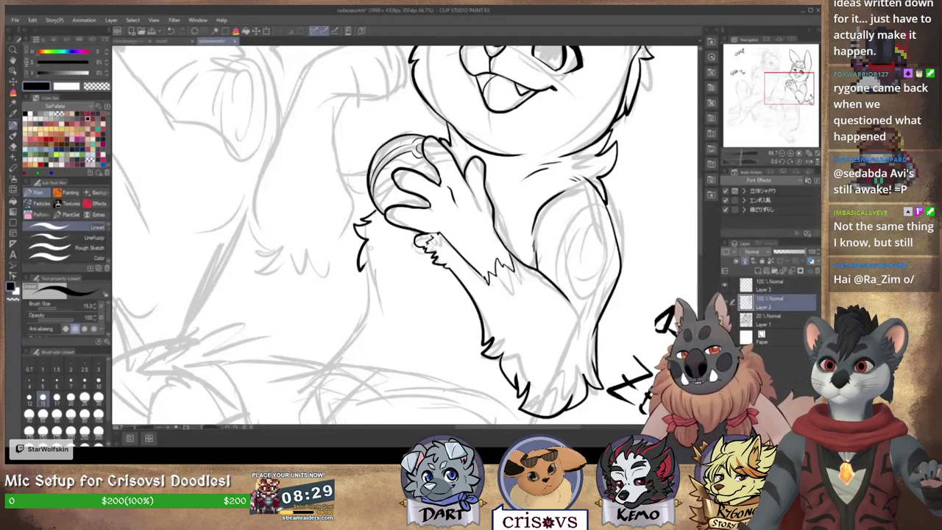
pyautogui.scroll(-1, 389, 302)
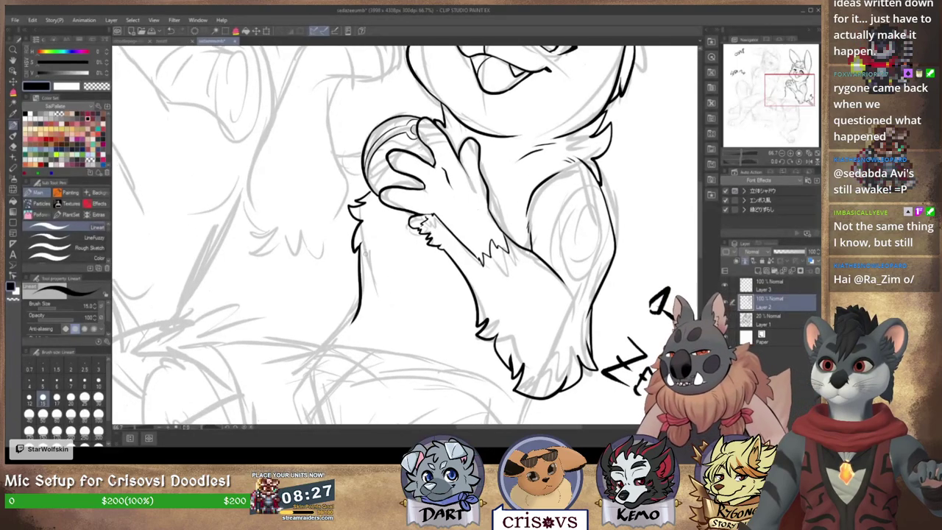
pyautogui.moveTo(361, 285); pyautogui.dragTo(359, 313)
pyautogui.hotkey('ctrl', 'z')
pyautogui.moveTo(358, 243)
pyautogui.mouseDown()
pyautogui.moveTo(361, 275)
pyautogui.moveTo(337, 328)
pyautogui.moveTo(351, 315)
pyautogui.moveTo(326, 343)
pyautogui.mouseUp()
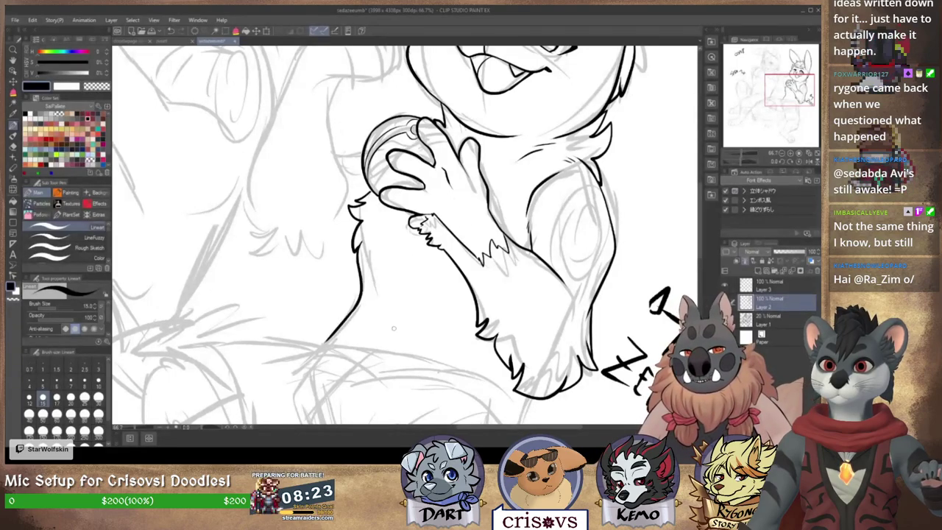
pyautogui.scroll(-5, 465, 298)
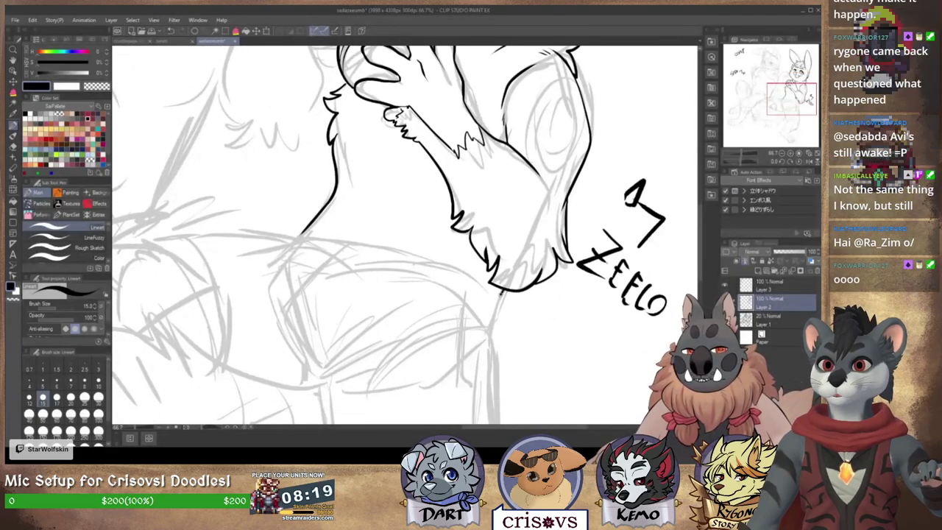
pyautogui.moveTo(504, 292); pyautogui.dragTo(499, 311)
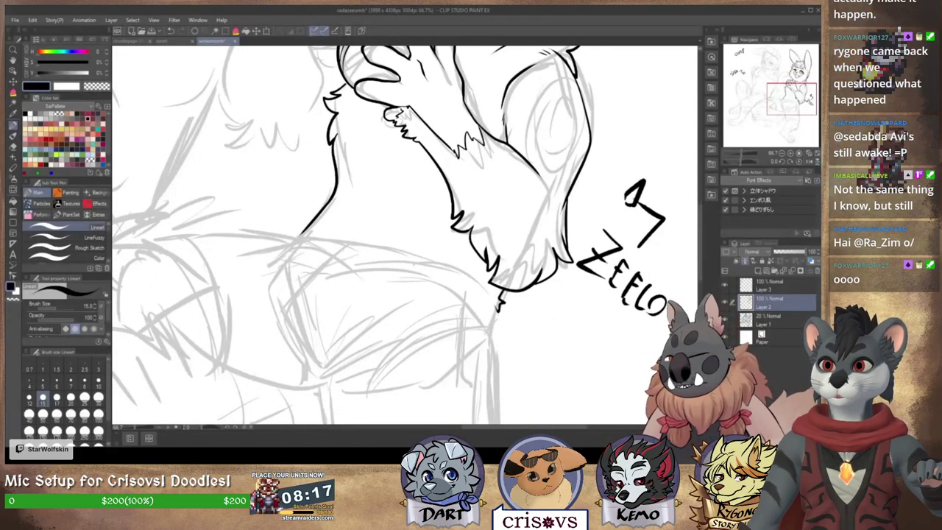
# Step: Ink the winking character's other raised arm with its clenched fist, finger lines, forearm edges and jagged fur at the elbow
pyautogui.scroll(8, 499, 302)
pyautogui.scroll(3, 499, 302)
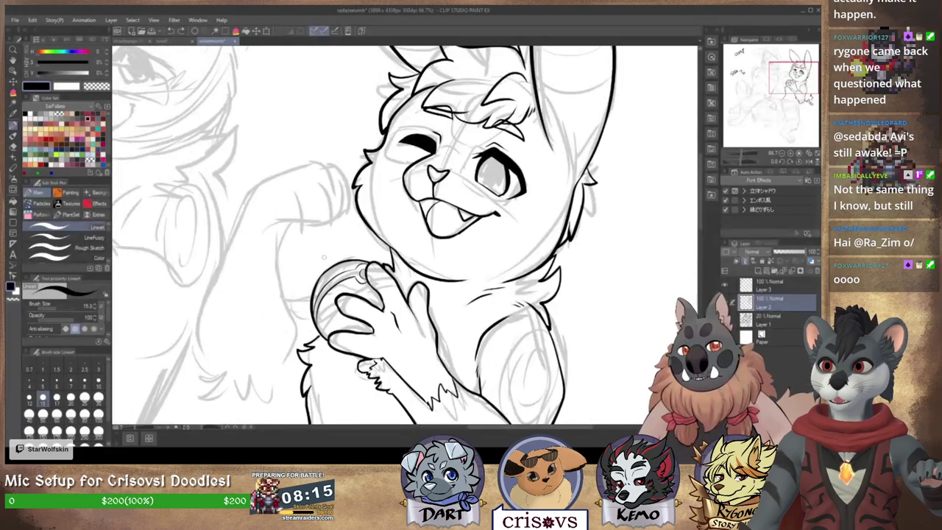
pyautogui.moveTo(251, 191)
pyautogui.mouseDown()
pyautogui.moveTo(313, 159)
pyautogui.moveTo(347, 193)
pyautogui.moveTo(331, 215)
pyautogui.mouseUp()
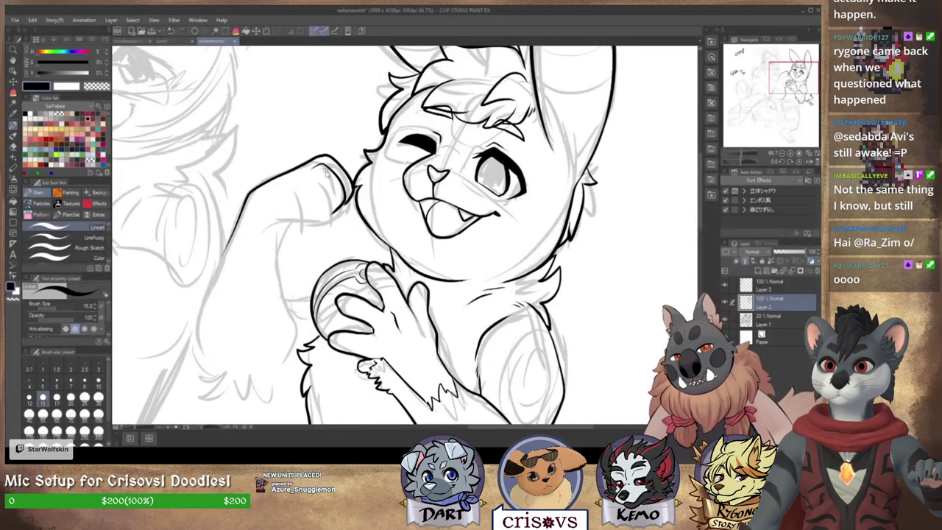
pyautogui.hotkey('ctrl', 'z')
pyautogui.moveTo(322, 163); pyautogui.dragTo(331, 216)
pyautogui.moveTo(306, 176); pyautogui.dragTo(316, 222)
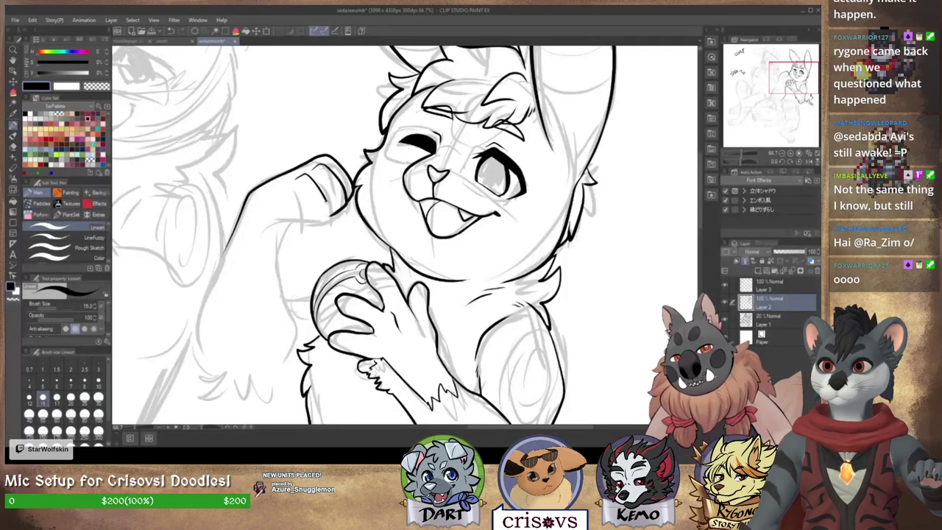
pyautogui.moveTo(284, 193); pyautogui.dragTo(314, 223)
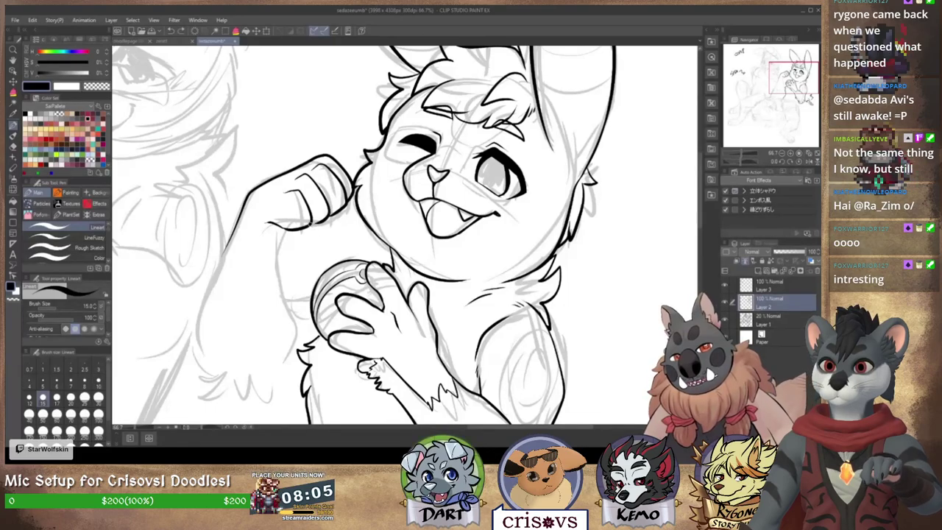
pyautogui.moveTo(288, 227); pyautogui.dragTo(276, 308)
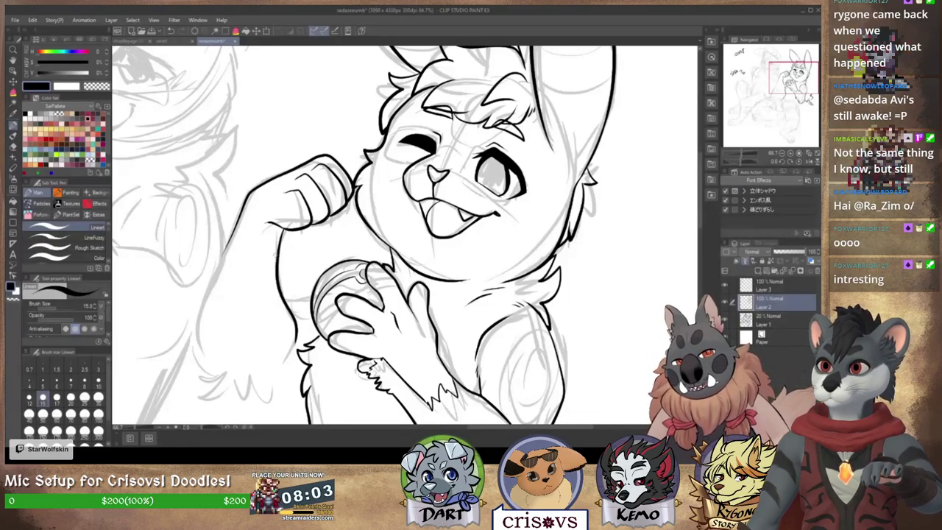
pyautogui.moveTo(225, 253)
pyautogui.mouseDown()
pyautogui.moveTo(196, 364)
pyautogui.moveTo(236, 401)
pyautogui.moveTo(265, 405)
pyautogui.mouseUp()
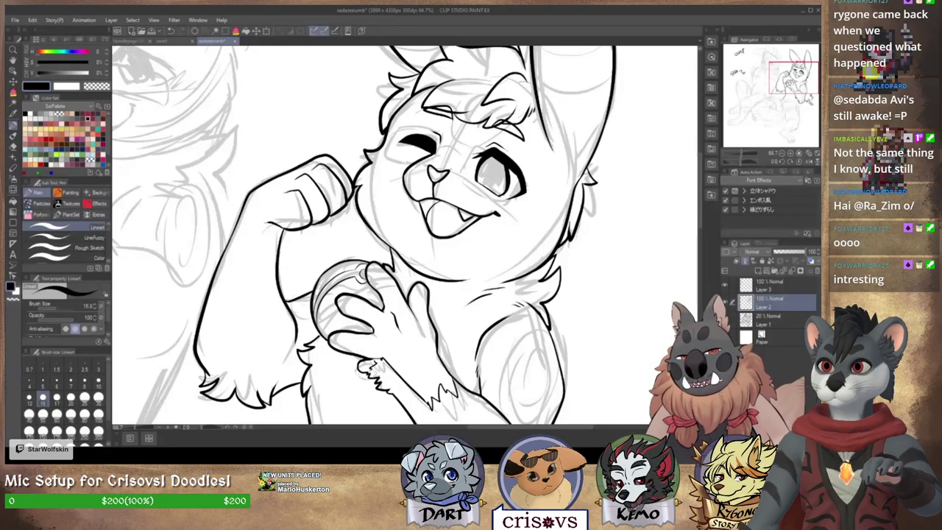
# Step: Add a new layer directly above the character's line art layer and zoom in on the winking face
pyautogui.click(796, 84)
pyautogui.click(798, 84)
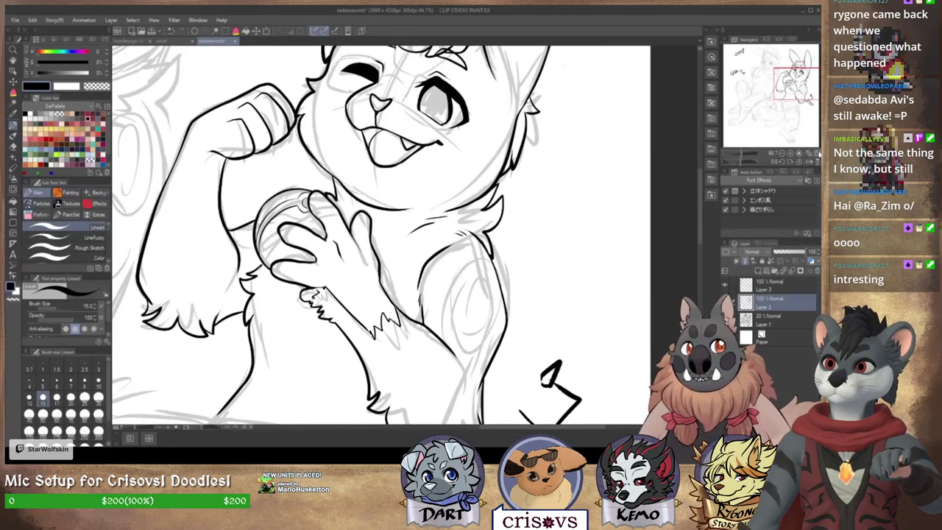
pyautogui.click(818, 154)
pyautogui.moveTo(591, 267); pyautogui.dragTo(550, 283)
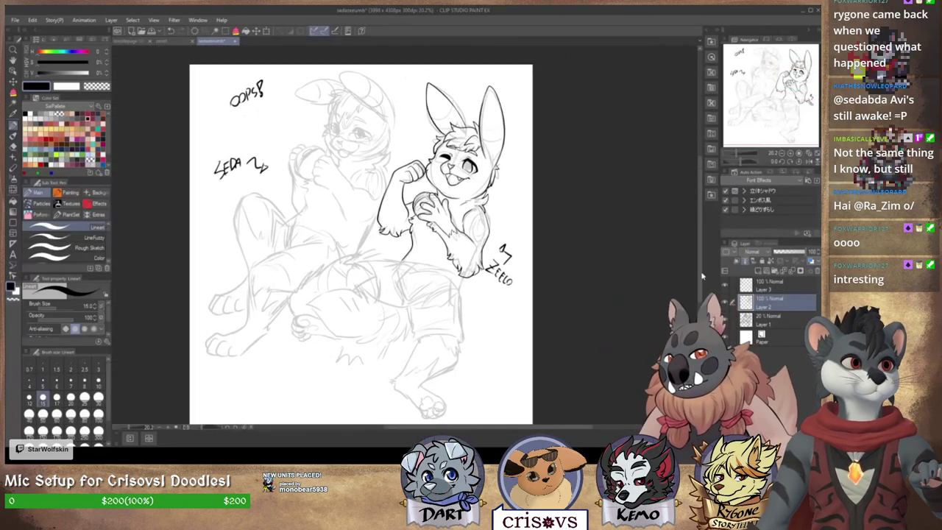
pyautogui.click(724, 320)
pyautogui.click(724, 320)
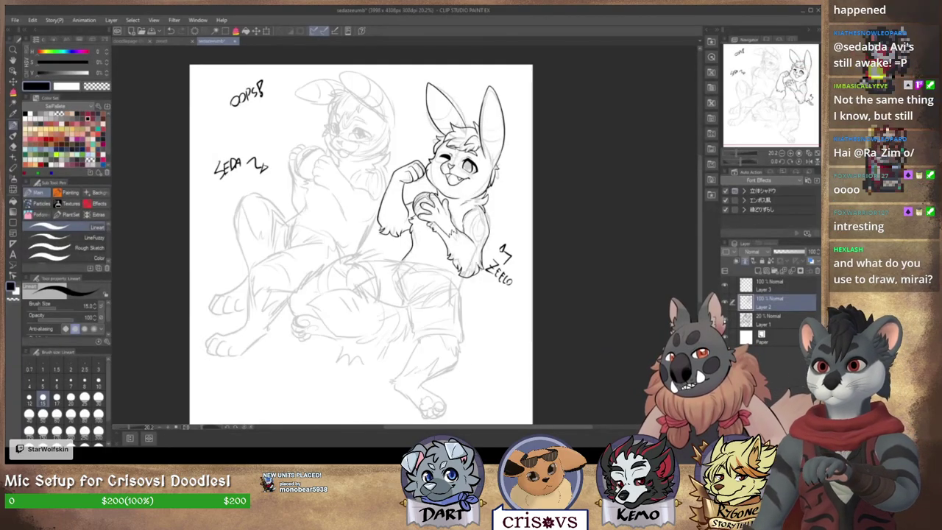
pyautogui.click(758, 272)
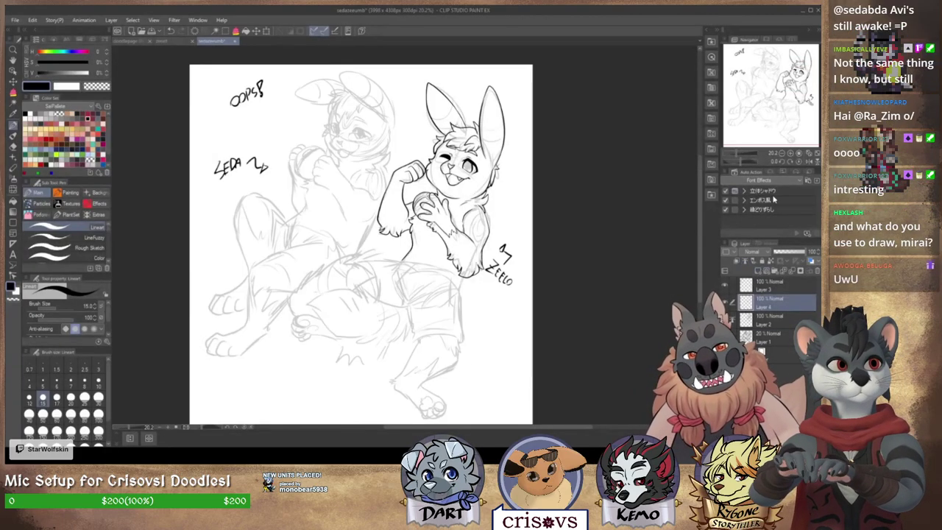
pyautogui.click(790, 153)
pyautogui.click(790, 154)
pyautogui.click(791, 154)
pyautogui.click(791, 154)
pyautogui.moveTo(644, 57); pyautogui.dragTo(440, 300)
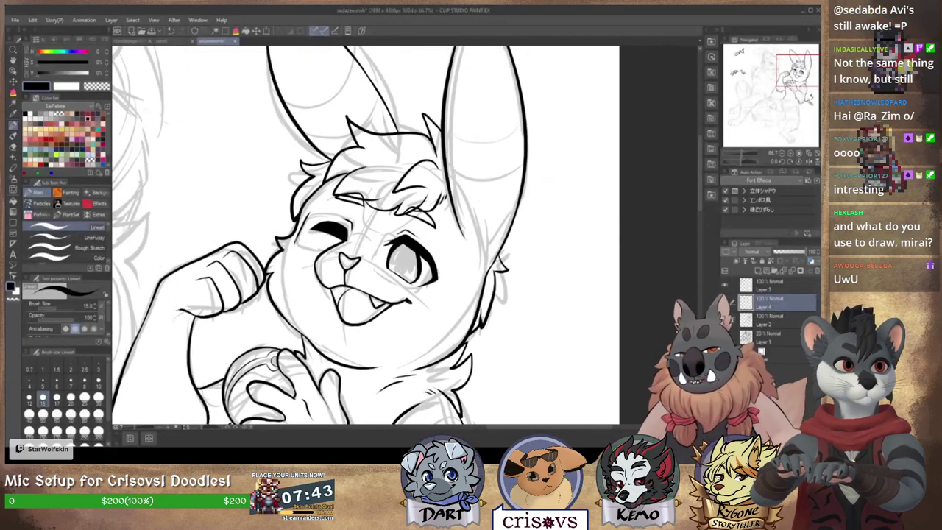
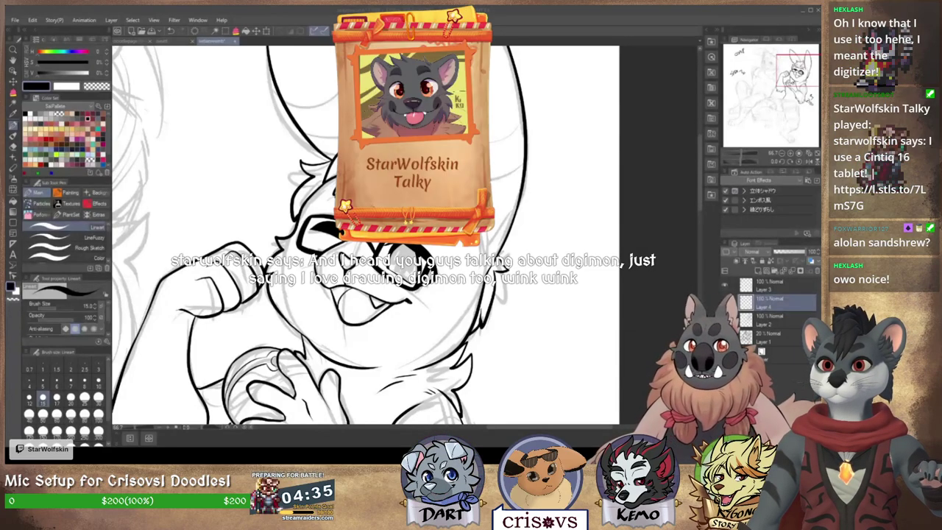
# Step: Ink the large drooping ear of the second, still sketched character as a long tapered outline with fur tufts at its base
pyautogui.moveTo(331, 390)
pyautogui.mouseDown()
pyautogui.moveTo(478, 173)
pyautogui.moveTo(518, 93)
pyautogui.moveTo(371, 209)
pyautogui.moveTo(425, 57)
pyautogui.mouseUp()
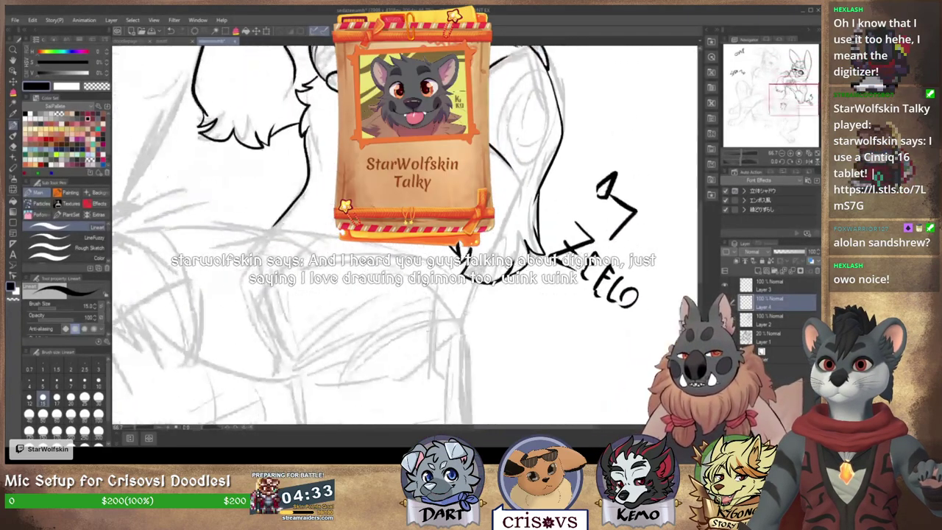
pyautogui.moveTo(794, 99); pyautogui.dragTo(771, 63)
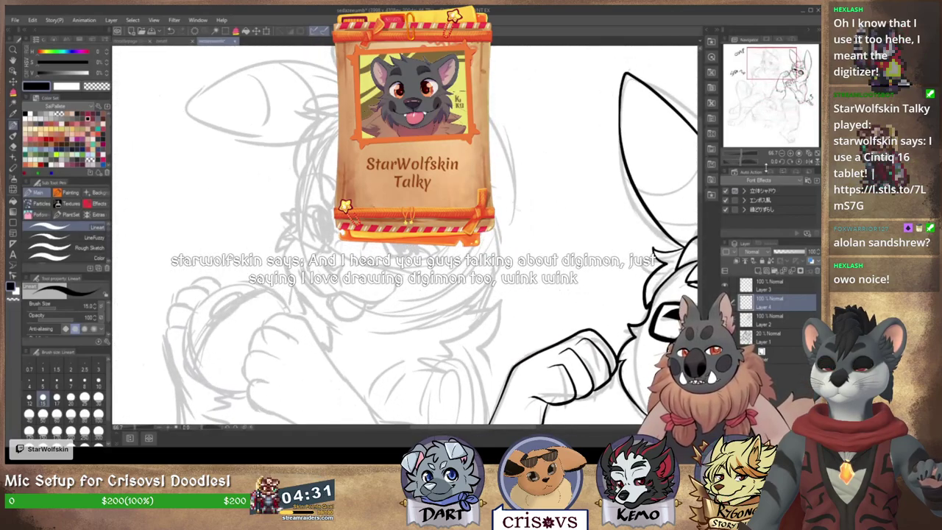
pyautogui.click(790, 154)
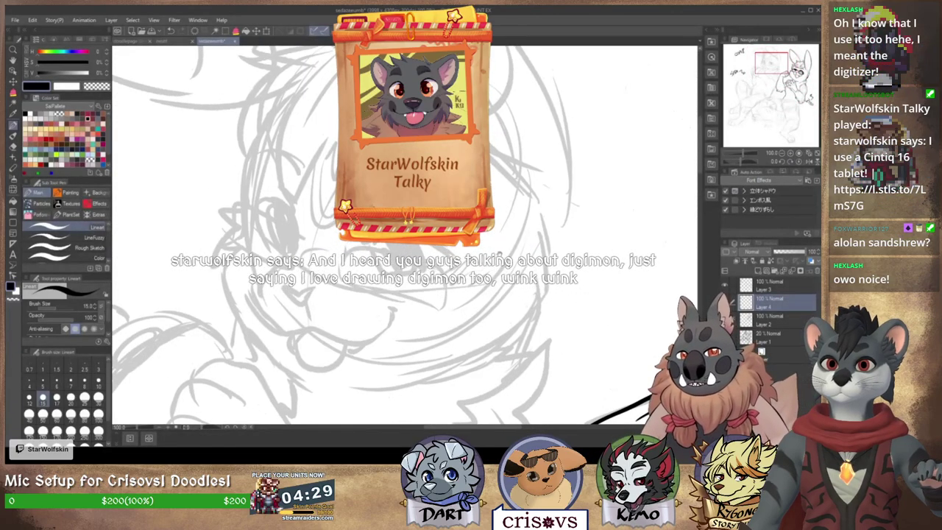
pyautogui.moveTo(499, 255); pyautogui.dragTo(505, 275)
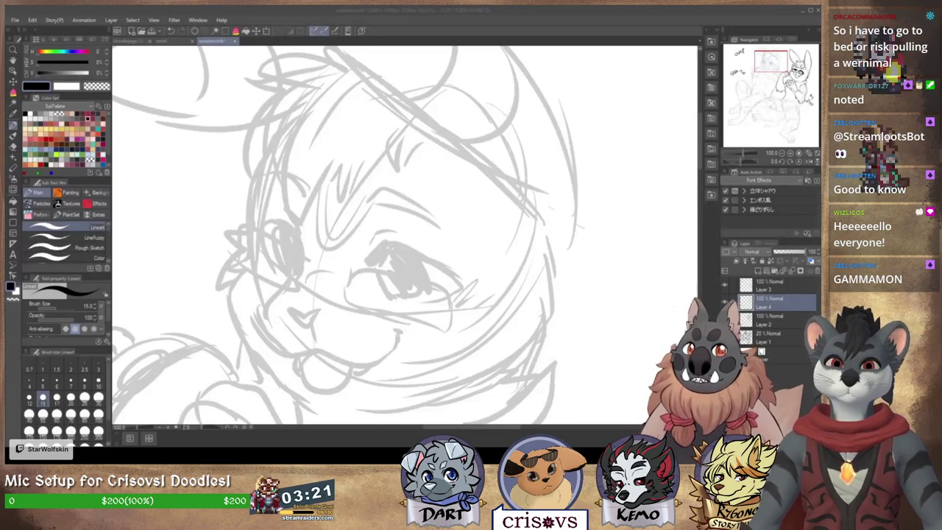
pyautogui.moveTo(771, 60); pyautogui.dragTo(769, 56)
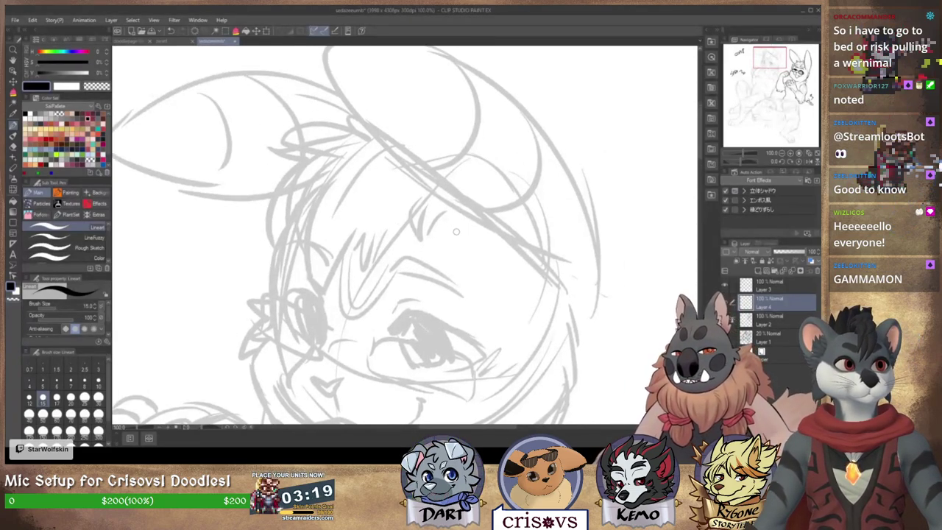
pyautogui.moveTo(409, 307)
pyautogui.mouseDown()
pyautogui.moveTo(369, 301)
pyautogui.moveTo(359, 388)
pyautogui.mouseUp()
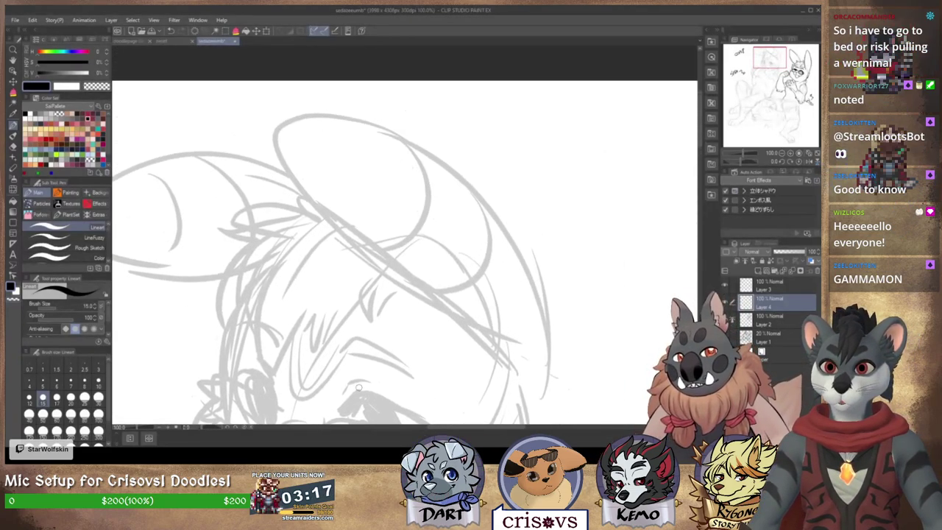
pyautogui.moveTo(534, 404)
pyautogui.mouseDown()
pyautogui.moveTo(548, 346)
pyautogui.moveTo(511, 265)
pyautogui.moveTo(403, 298)
pyautogui.moveTo(479, 361)
pyautogui.mouseUp()
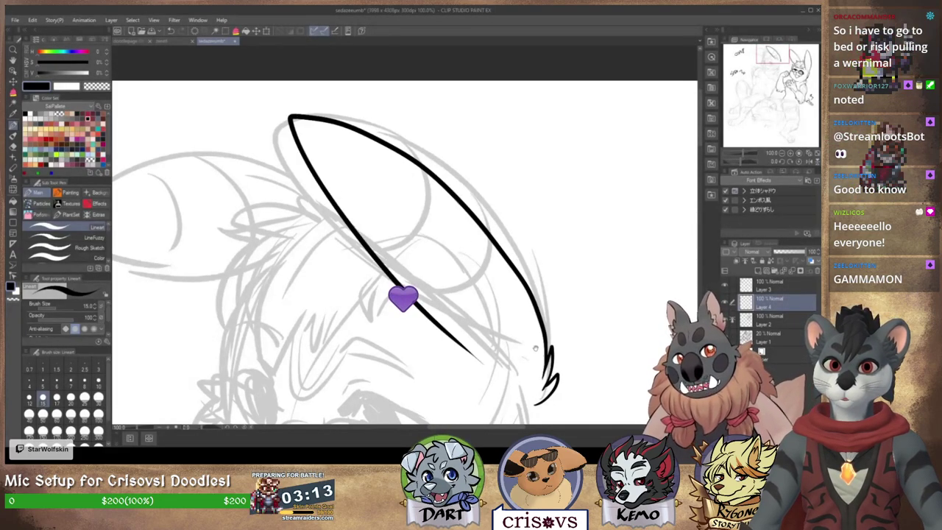
pyautogui.hotkey('ctrl', 'z')
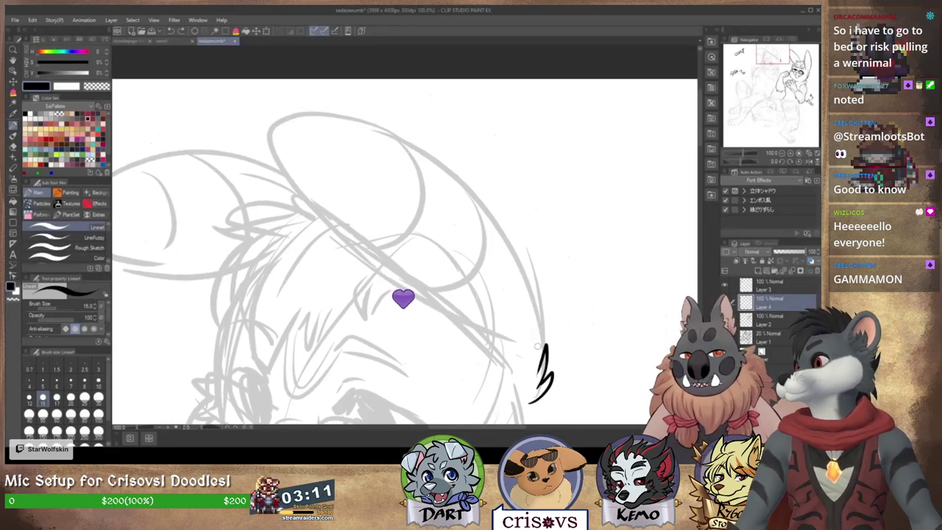
pyautogui.moveTo(537, 346)
pyautogui.mouseDown()
pyautogui.moveTo(533, 303)
pyautogui.moveTo(378, 147)
pyautogui.moveTo(280, 158)
pyautogui.moveTo(440, 333)
pyautogui.moveTo(529, 379)
pyautogui.mouseUp()
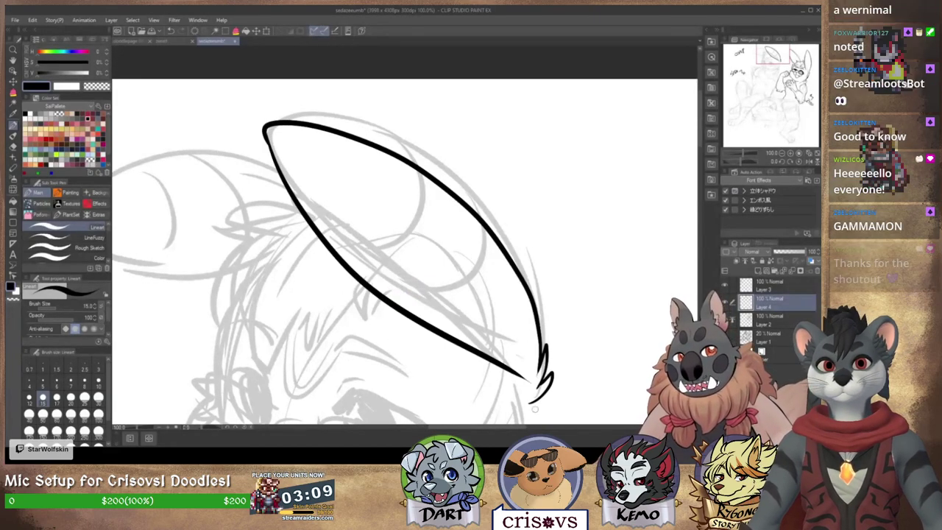
pyautogui.hotkey('ctrl', 'z')
pyautogui.moveTo(267, 139)
pyautogui.mouseDown()
pyautogui.moveTo(336, 242)
pyautogui.moveTo(493, 357)
pyautogui.moveTo(483, 314)
pyautogui.moveTo(502, 231)
pyautogui.moveTo(506, 271)
pyautogui.mouseUp()
# Step: Ink the second character's cheek fur and jawline below the ear, and the pointed fur tufts on the opposite cheek
pyautogui.moveTo(498, 263)
pyautogui.mouseDown()
pyautogui.moveTo(505, 280)
pyautogui.moveTo(527, 223)
pyautogui.moveTo(552, 222)
pyautogui.moveTo(536, 237)
pyautogui.moveTo(537, 274)
pyautogui.moveTo(521, 313)
pyautogui.moveTo(417, 366)
pyautogui.mouseUp()
pyautogui.moveTo(317, 256); pyautogui.dragTo(321, 253)
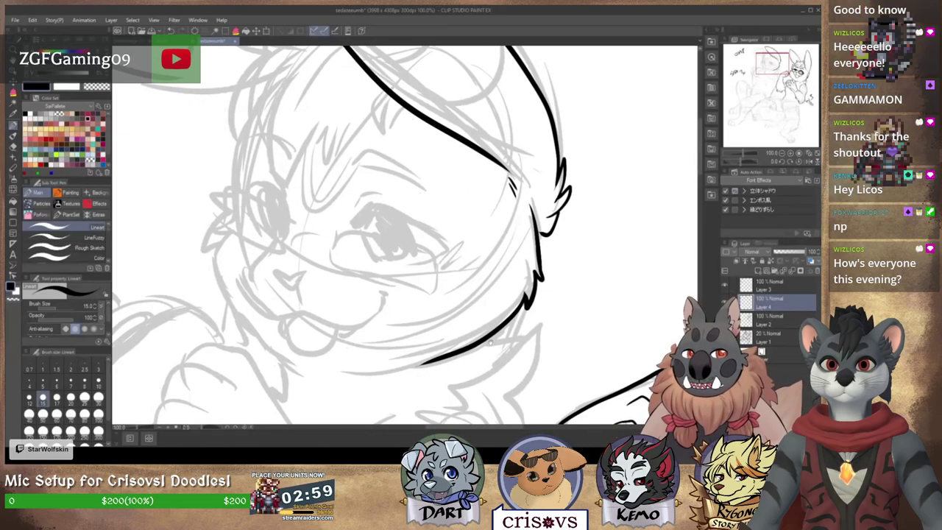
pyautogui.moveTo(215, 197)
pyautogui.mouseDown()
pyautogui.moveTo(207, 248)
pyautogui.moveTo(215, 269)
pyautogui.mouseUp()
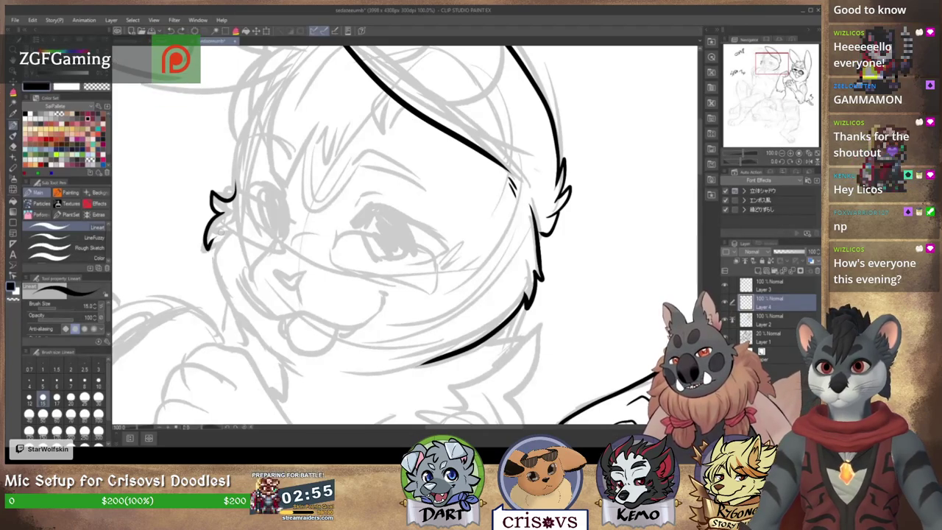
# Step: Ink the second character's far cheek as one curved line running from the cheek fur tuft down to the chin
pyautogui.moveTo(226, 227); pyautogui.dragTo(238, 316)
pyautogui.hotkey('ctrl', 'z')
pyautogui.moveTo(226, 226); pyautogui.dragTo(242, 328)
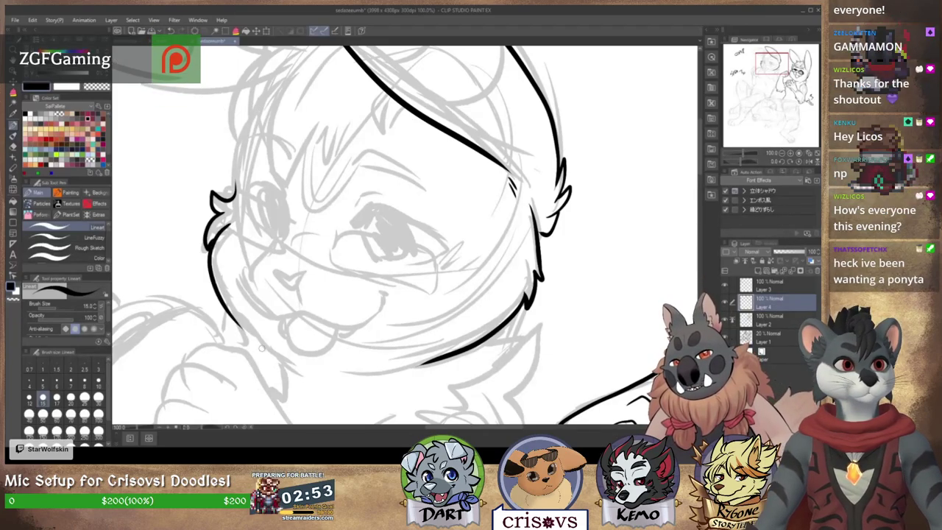
pyautogui.hotkey('ctrl', 'z')
pyautogui.moveTo(237, 222)
pyautogui.mouseDown()
pyautogui.moveTo(207, 247)
pyautogui.moveTo(251, 342)
pyautogui.mouseUp()
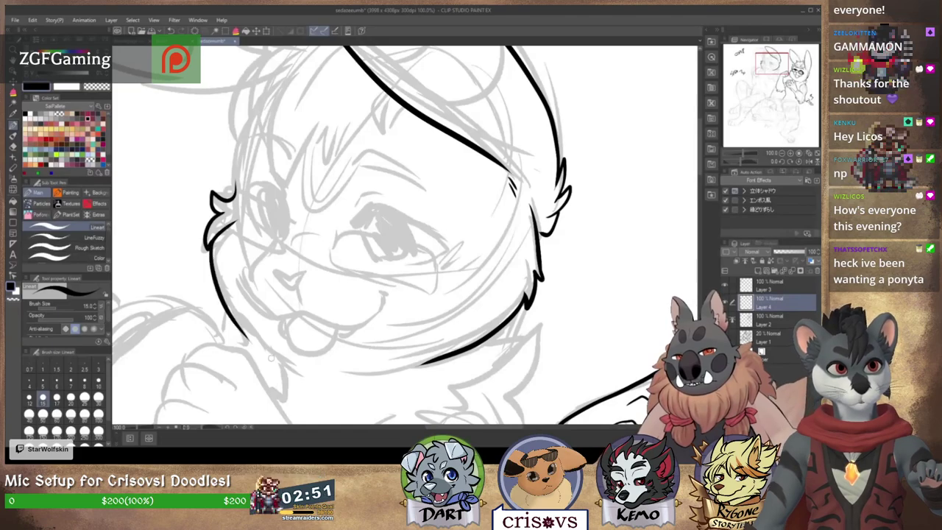
pyautogui.hotkey('ctrl', 'z')
pyautogui.hotkey('ctrl', 'z')
pyautogui.moveTo(238, 220); pyautogui.dragTo(207, 249)
pyautogui.moveTo(210, 239)
pyautogui.mouseDown()
pyautogui.moveTo(260, 341)
pyautogui.moveTo(327, 371)
pyautogui.mouseUp()
# Step: Ink the muzzle line from the inner corner of the far eye down into a wavy smiling mouth with a filled corner
pyautogui.moveTo(416, 297)
pyautogui.mouseDown()
pyautogui.moveTo(383, 298)
pyautogui.moveTo(477, 299)
pyautogui.mouseUp()
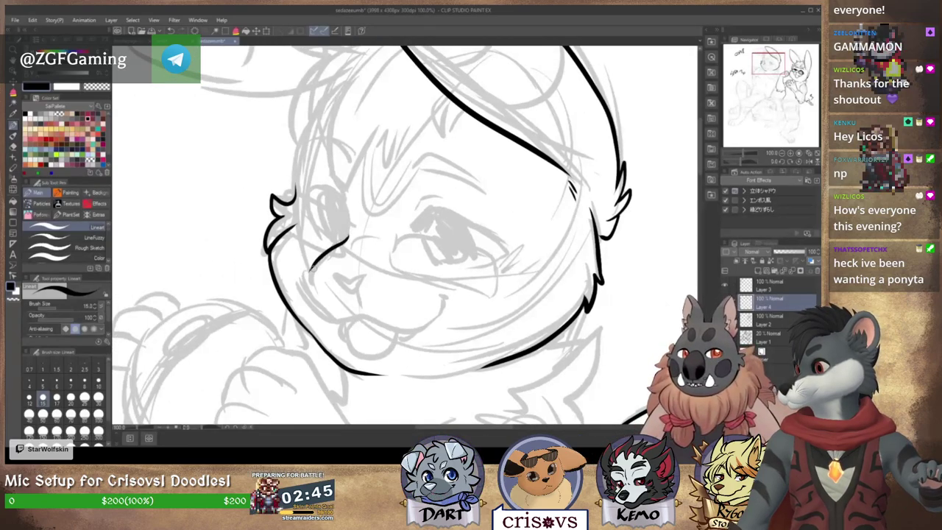
pyautogui.moveTo(312, 269); pyautogui.dragTo(345, 321)
pyautogui.hotkey('ctrl', 'z')
pyautogui.hotkey('ctrl', 'z')
pyautogui.moveTo(349, 237)
pyautogui.mouseDown()
pyautogui.moveTo(326, 253)
pyautogui.moveTo(306, 306)
pyautogui.mouseUp()
pyautogui.hotkey('ctrl', 'z')
pyautogui.moveTo(348, 235)
pyautogui.mouseDown()
pyautogui.moveTo(303, 280)
pyautogui.moveTo(327, 316)
pyautogui.moveTo(354, 316)
pyautogui.moveTo(316, 264)
pyautogui.moveTo(306, 298)
pyautogui.moveTo(345, 324)
pyautogui.mouseUp()
pyautogui.hotkey('ctrl', 'z')
pyautogui.hotkey('ctrl', 'z')
pyautogui.hotkey('ctrl', 'z')
pyautogui.moveTo(348, 234)
pyautogui.mouseDown()
pyautogui.moveTo(306, 273)
pyautogui.moveTo(337, 322)
pyautogui.moveTo(410, 335)
pyautogui.moveTo(455, 301)
pyautogui.mouseUp()
pyautogui.hotkey('ctrl', 'z')
pyautogui.hotkey('ctrl', 'z')
pyautogui.moveTo(345, 317)
pyautogui.mouseDown()
pyautogui.moveTo(376, 326)
pyautogui.moveTo(439, 303)
pyautogui.mouseUp()
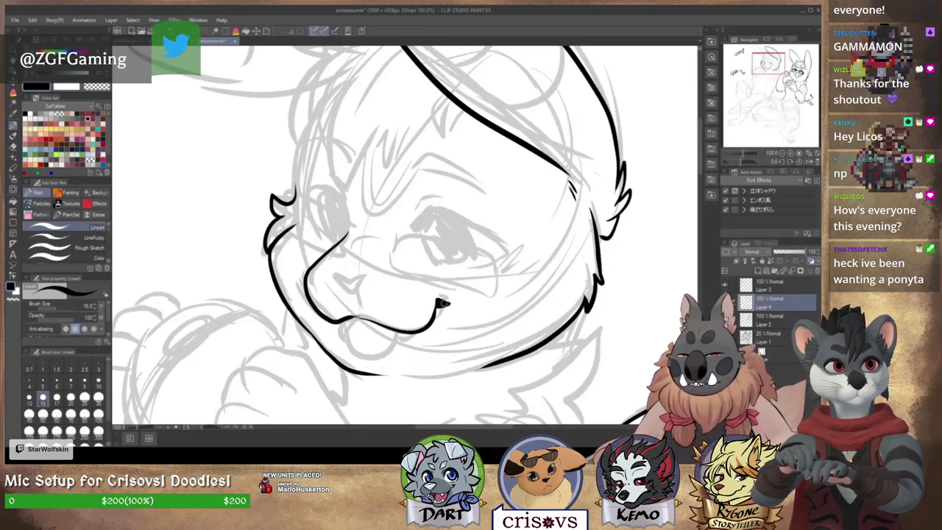
pyautogui.moveTo(351, 317); pyautogui.dragTo(373, 323)
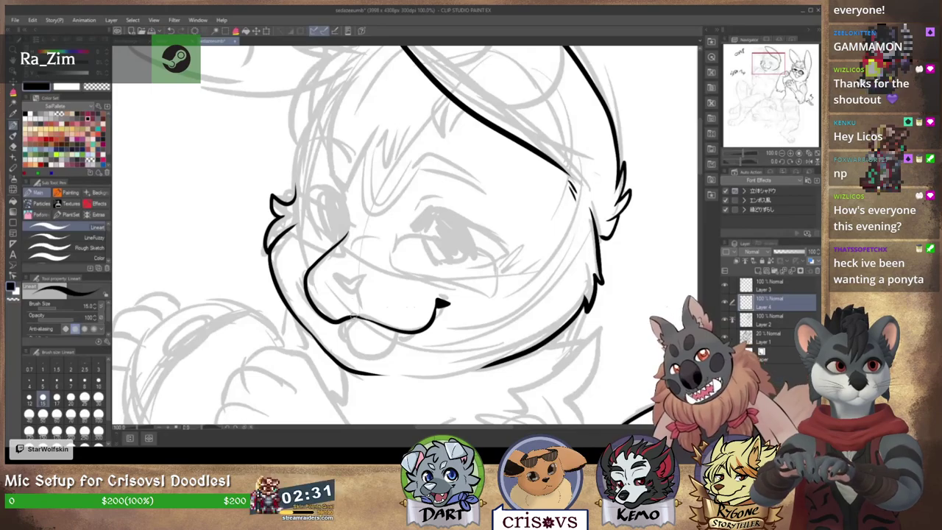
# Step: Ink the small triangular nose, the line joining it to the mouth, the small fang and the protruding tongue with its centre crease
pyautogui.moveTo(331, 270)
pyautogui.mouseDown()
pyautogui.moveTo(365, 277)
pyautogui.moveTo(349, 294)
pyautogui.moveTo(334, 275)
pyautogui.moveTo(370, 275)
pyautogui.moveTo(353, 295)
pyautogui.mouseUp()
pyautogui.hotkey('ctrl', 'z')
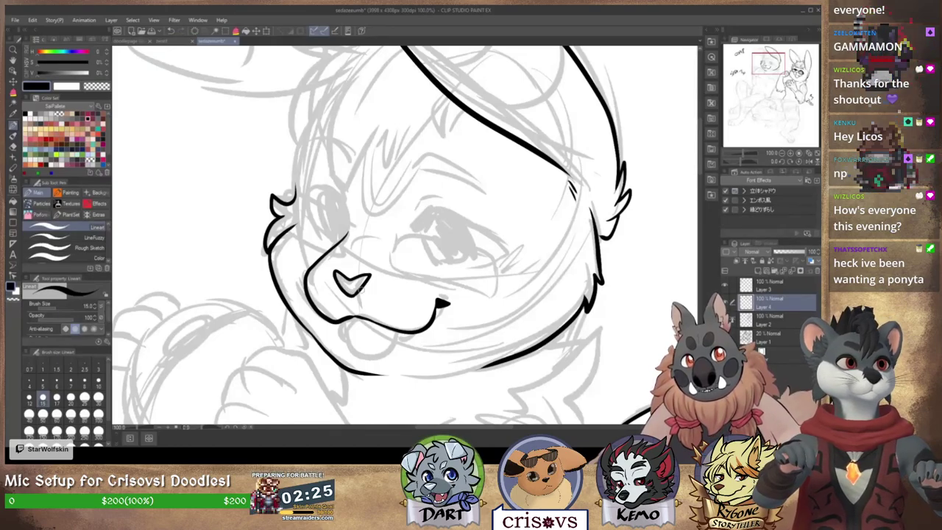
pyautogui.moveTo(353, 295); pyautogui.dragTo(353, 315)
pyautogui.moveTo(471, 312); pyautogui.dragTo(465, 263)
pyautogui.moveTo(344, 271)
pyautogui.mouseDown()
pyautogui.moveTo(378, 299)
pyautogui.moveTo(385, 283)
pyautogui.moveTo(400, 283)
pyautogui.mouseUp()
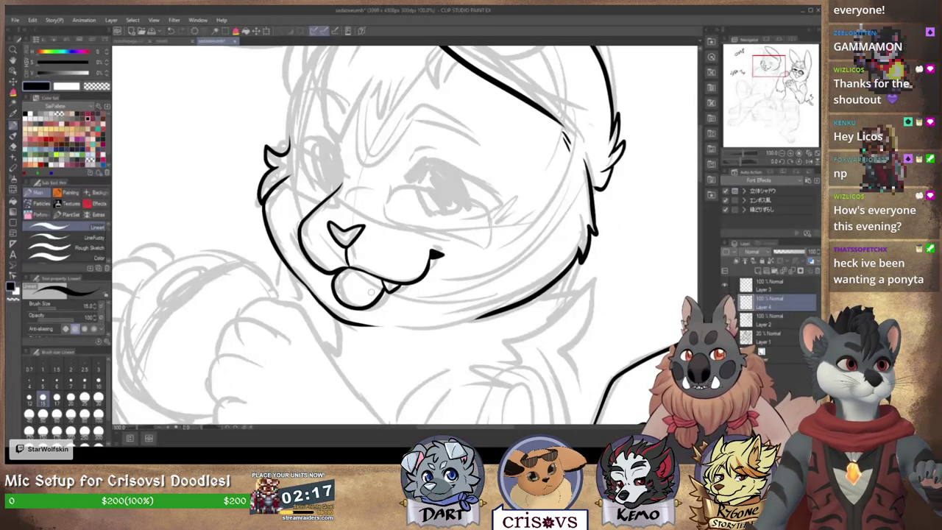
pyautogui.moveTo(359, 274); pyautogui.dragTo(354, 290)
# Step: Ink the far eye with a thick upper lash line, tapered sides and an oval iris outline
pyautogui.moveTo(462, 283); pyautogui.dragTo(451, 334)
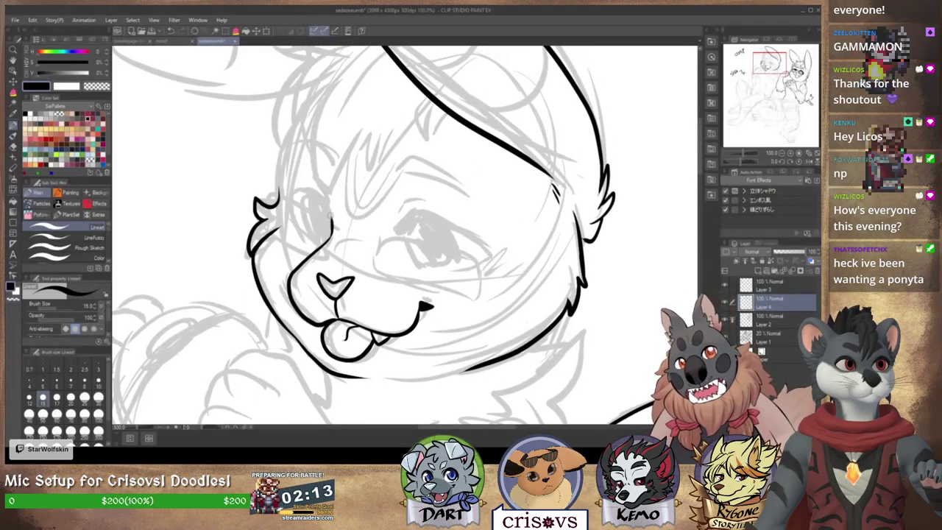
pyautogui.moveTo(312, 196); pyautogui.dragTo(296, 210)
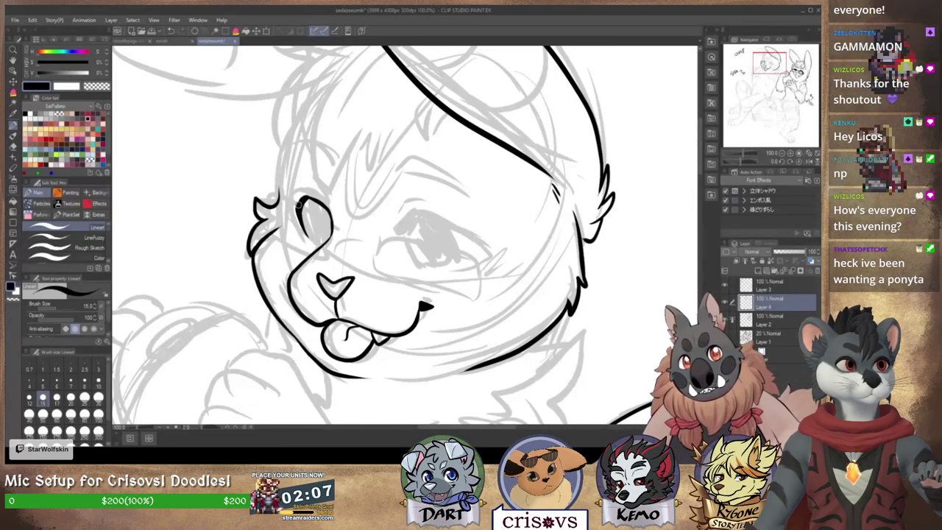
pyautogui.moveTo(309, 198); pyautogui.dragTo(298, 210)
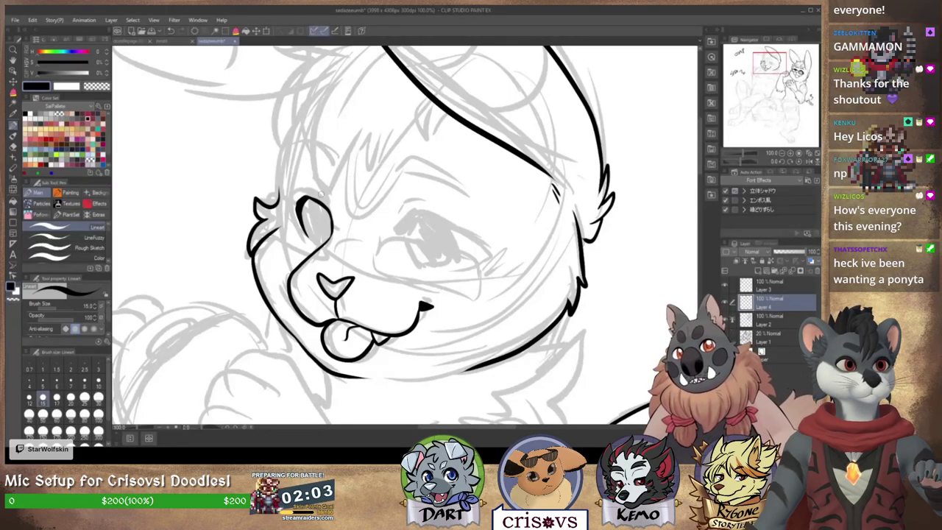
pyautogui.press('c')
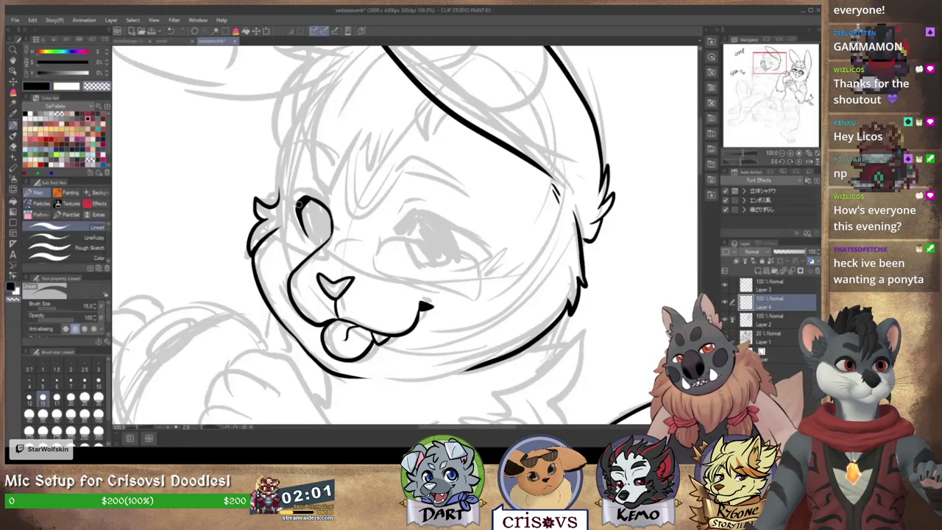
pyautogui.press('c')
pyautogui.moveTo(310, 198); pyautogui.dragTo(328, 213)
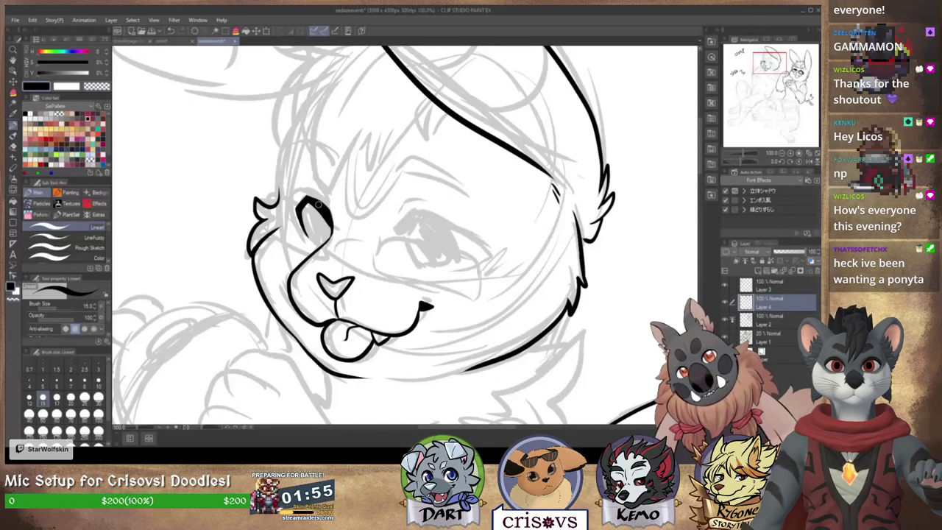
pyautogui.press('c')
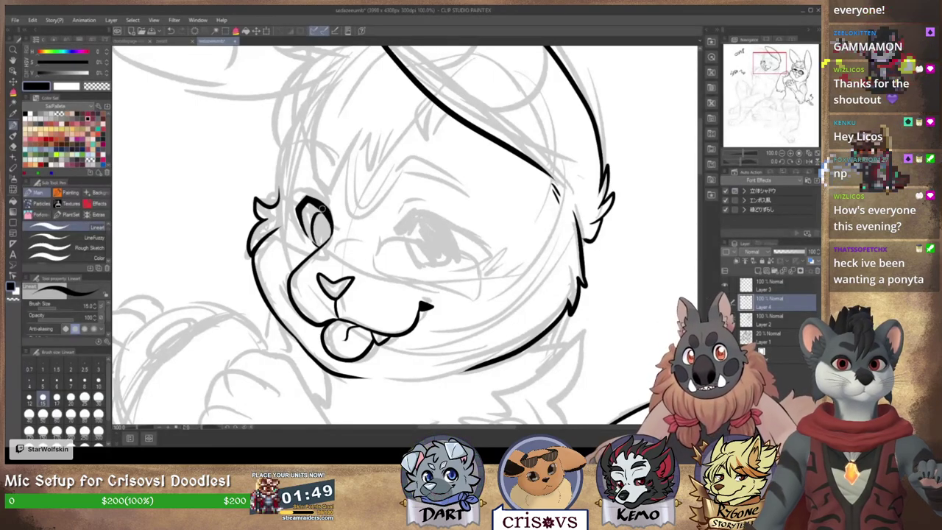
pyautogui.hotkey('ctrl', 'z')
pyautogui.moveTo(321, 205)
pyautogui.mouseDown()
pyautogui.moveTo(320, 241)
pyautogui.moveTo(320, 210)
pyautogui.moveTo(314, 241)
pyautogui.moveTo(324, 211)
pyautogui.mouseUp()
pyautogui.hotkey('ctrl', 'z')
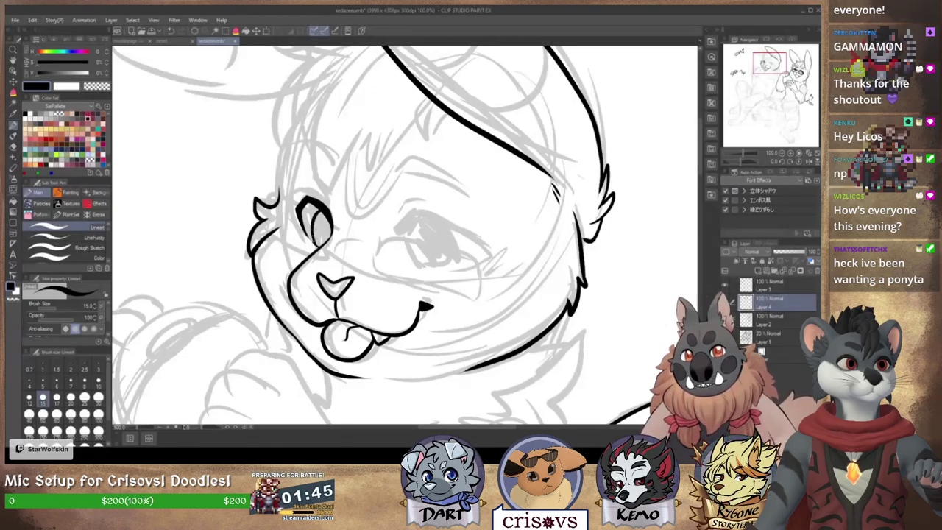
# Step: Ink the short crease beside the far eye and the curved, tapered eyebrow above it
pyautogui.moveTo(450, 186); pyautogui.dragTo(424, 172)
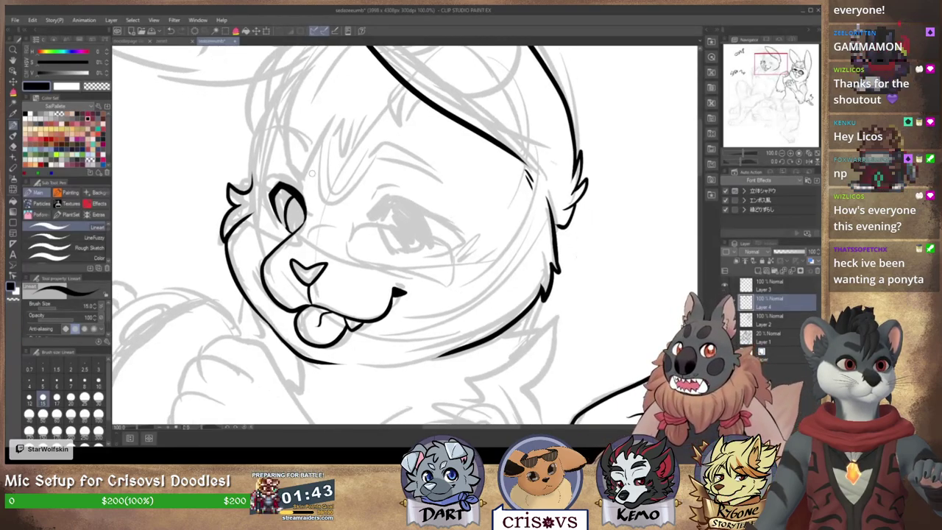
pyautogui.moveTo(310, 208); pyautogui.dragTo(309, 186)
pyautogui.moveTo(310, 152); pyautogui.dragTo(275, 130)
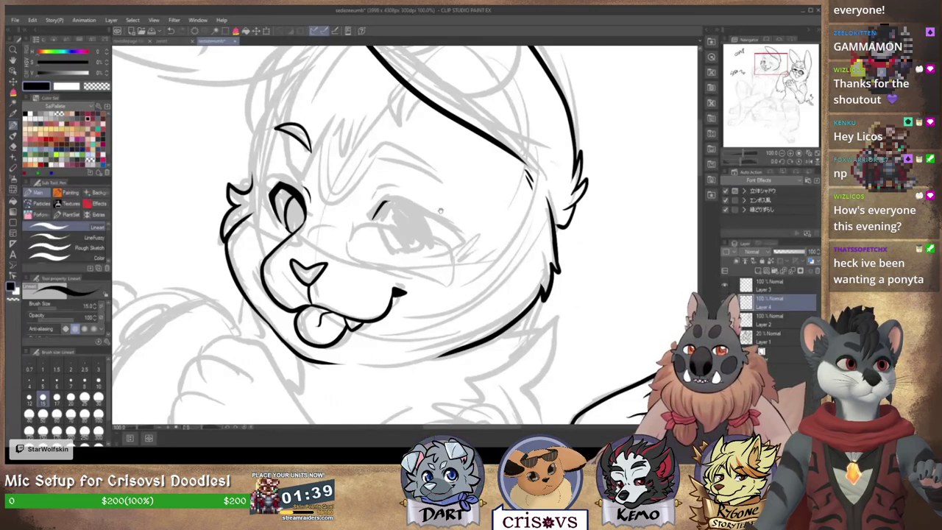
# Step: Ink the near eye's upper lid as an arch to the outer corner and thicken it into a heavy lash line
pyautogui.moveTo(379, 213); pyautogui.dragTo(272, 254)
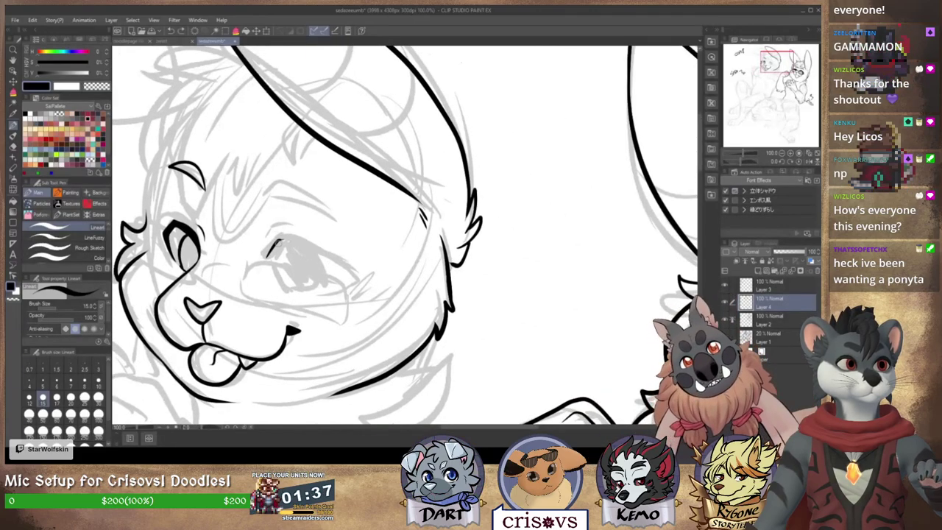
pyautogui.moveTo(348, 272); pyautogui.dragTo(352, 284)
pyautogui.moveTo(350, 279); pyautogui.dragTo(542, 241)
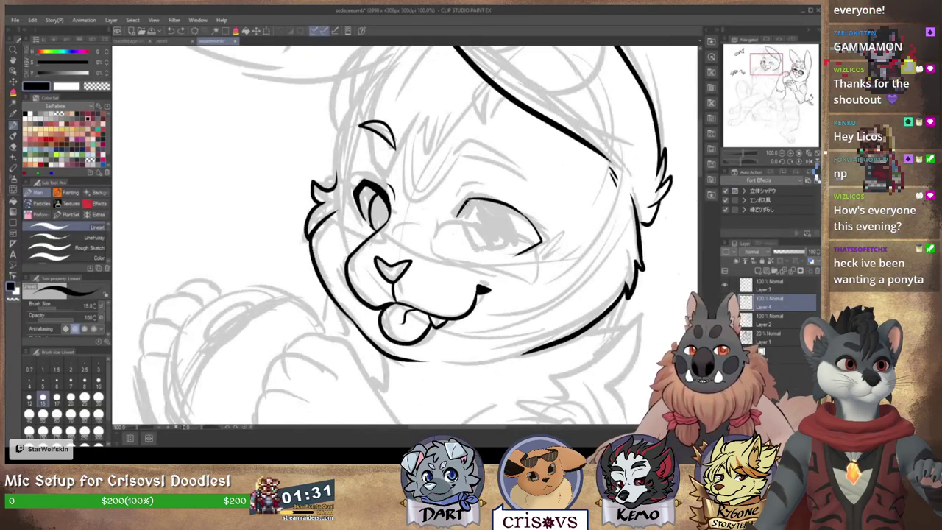
pyautogui.moveTo(454, 230); pyautogui.dragTo(472, 200)
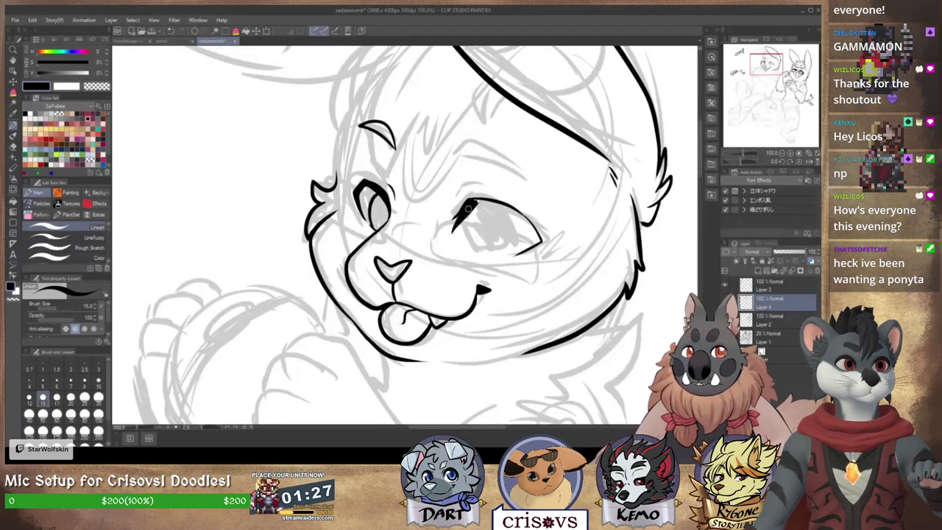
pyautogui.moveTo(468, 209); pyautogui.dragTo(492, 202)
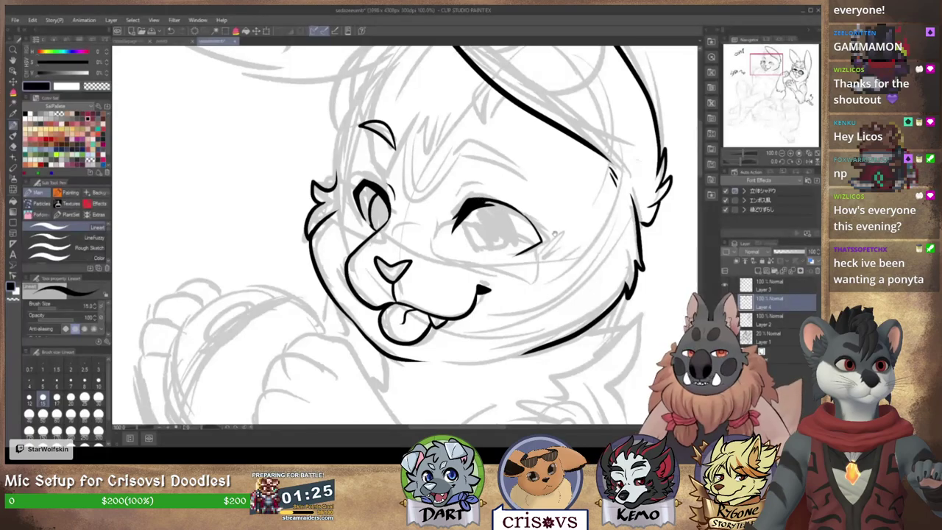
pyautogui.moveTo(554, 234); pyautogui.dragTo(381, 223)
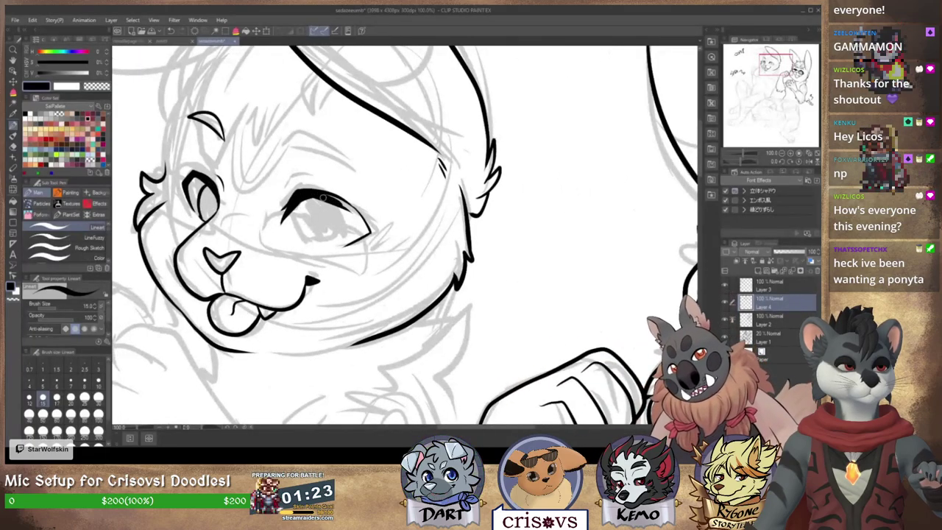
pyautogui.moveTo(319, 196)
pyautogui.mouseDown()
pyautogui.moveTo(297, 200)
pyautogui.moveTo(319, 198)
pyautogui.moveTo(368, 234)
pyautogui.mouseUp()
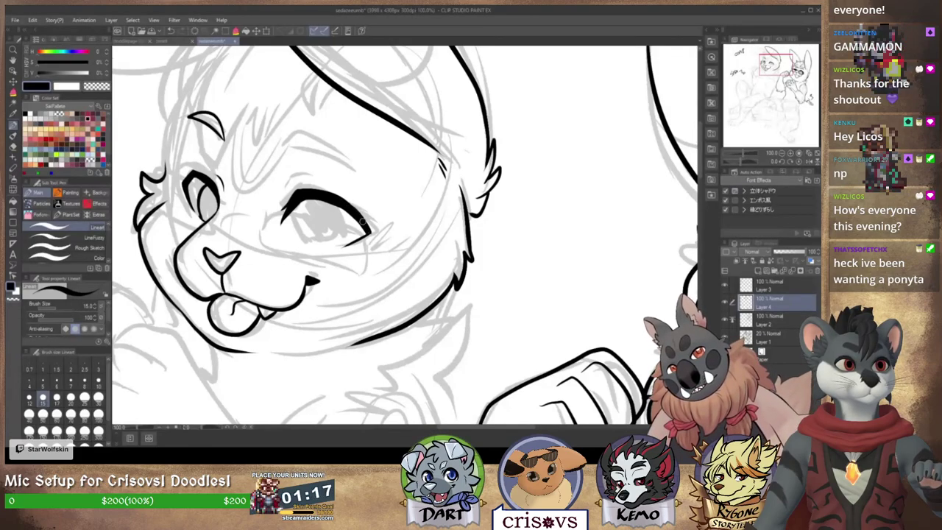
# Step: Ink the near eye's lower lid, outer corner and large rounded iris outline beneath the lashes
pyautogui.keyDown('space'); pyautogui.moveTo(368, 186); pyautogui.dragTo(538, 178); pyautogui.keyUp('space')
pyautogui.moveTo(533, 222); pyautogui.dragTo(510, 237)
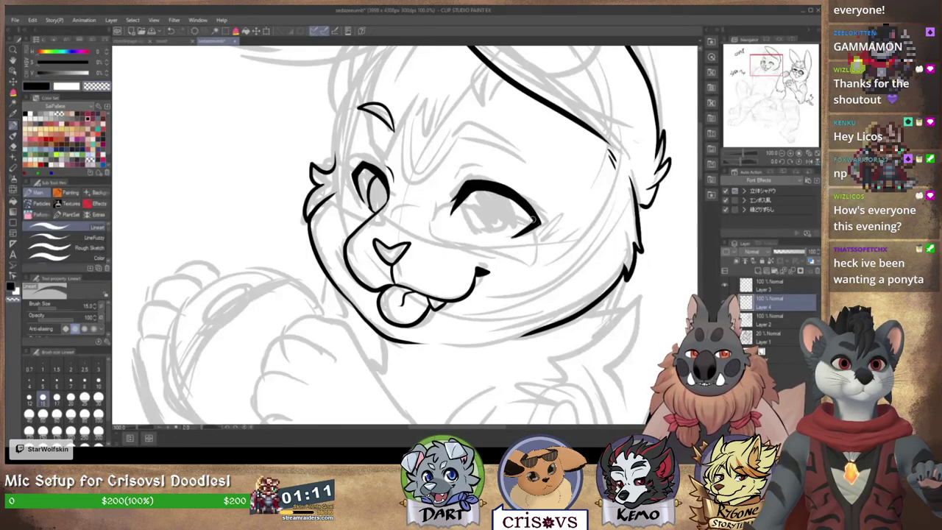
pyautogui.moveTo(461, 234)
pyautogui.mouseDown()
pyautogui.moveTo(486, 244)
pyautogui.moveTo(329, 286)
pyautogui.moveTo(368, 262)
pyautogui.mouseUp()
pyautogui.hotkey('ctrl', 'z')
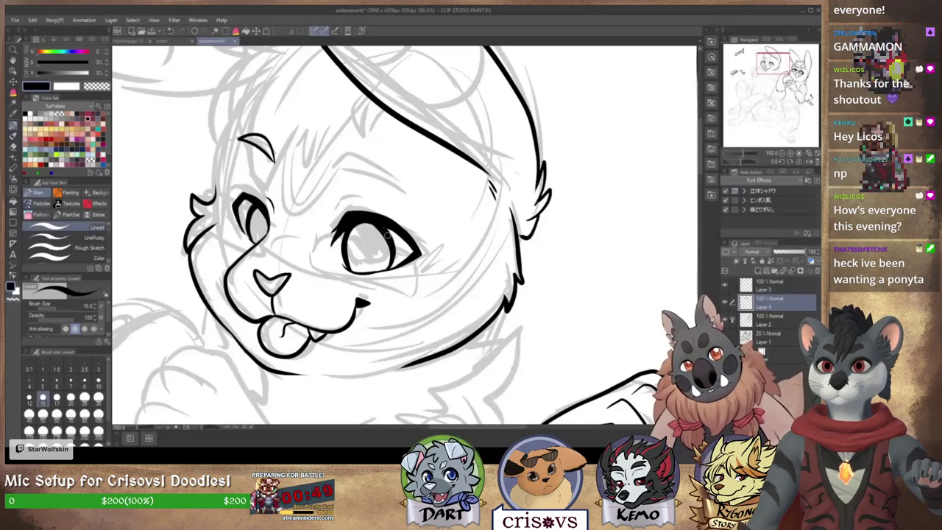
pyautogui.moveTo(378, 222); pyautogui.dragTo(386, 236)
# Step: Ink the eyelid crease and the long tapered eyebrow above the near eye
pyautogui.moveTo(443, 221); pyautogui.dragTo(404, 224)
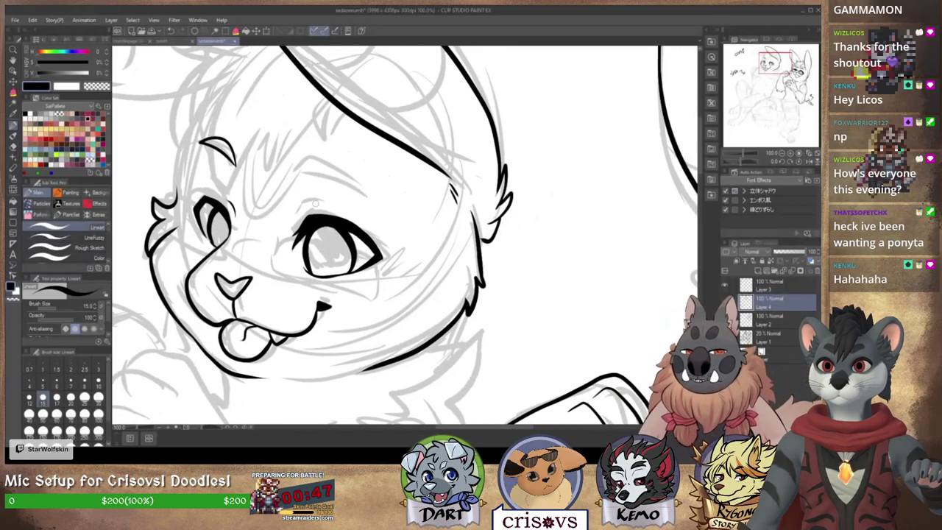
pyautogui.moveTo(308, 207)
pyautogui.mouseDown()
pyautogui.moveTo(327, 208)
pyautogui.moveTo(319, 220)
pyautogui.moveTo(319, 189)
pyautogui.moveTo(347, 204)
pyautogui.mouseUp()
pyautogui.moveTo(346, 205)
pyautogui.mouseDown()
pyautogui.moveTo(294, 200)
pyautogui.moveTo(382, 230)
pyautogui.mouseUp()
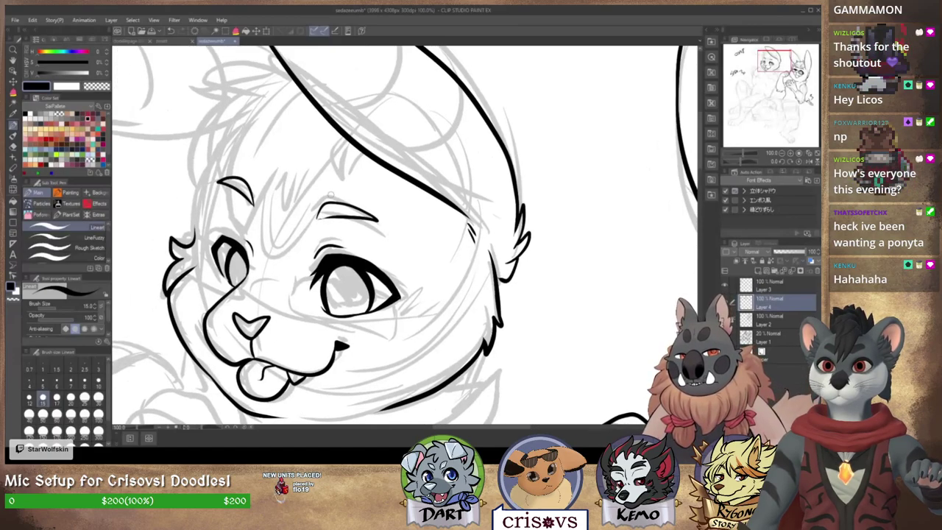
# Step: Ink the hair from the near ear's edge down the side of the forehead, with pointed bangs falling between the eyebrows
pyautogui.moveTo(330, 195); pyautogui.dragTo(364, 250)
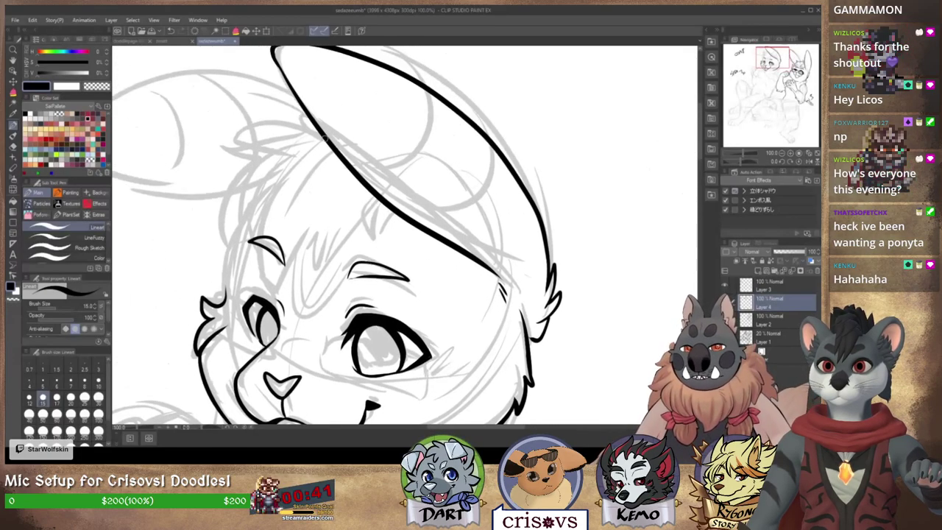
pyautogui.moveTo(315, 129); pyautogui.dragTo(248, 151)
pyautogui.moveTo(258, 164); pyautogui.dragTo(225, 231)
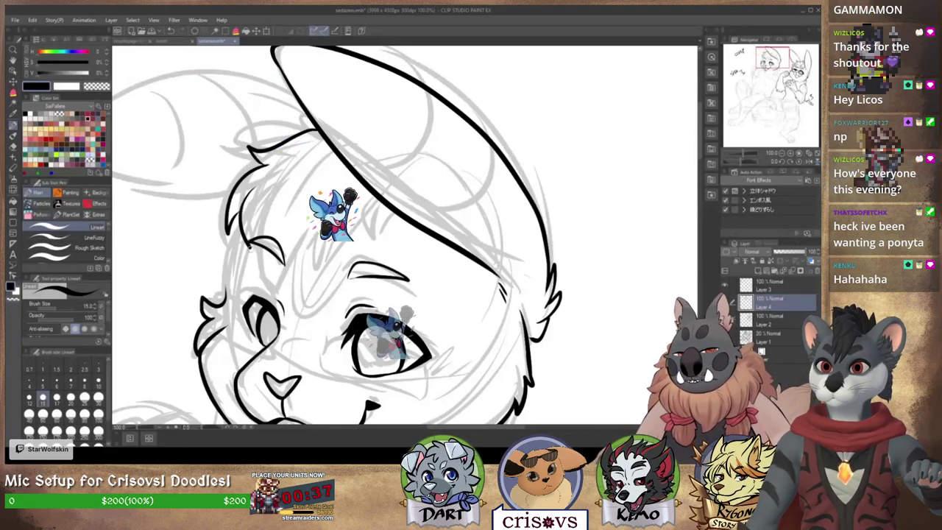
pyautogui.moveTo(244, 195); pyautogui.dragTo(293, 281)
pyautogui.moveTo(295, 236)
pyautogui.mouseDown()
pyautogui.moveTo(293, 281)
pyautogui.moveTo(329, 291)
pyautogui.moveTo(369, 228)
pyautogui.moveTo(381, 235)
pyautogui.mouseUp()
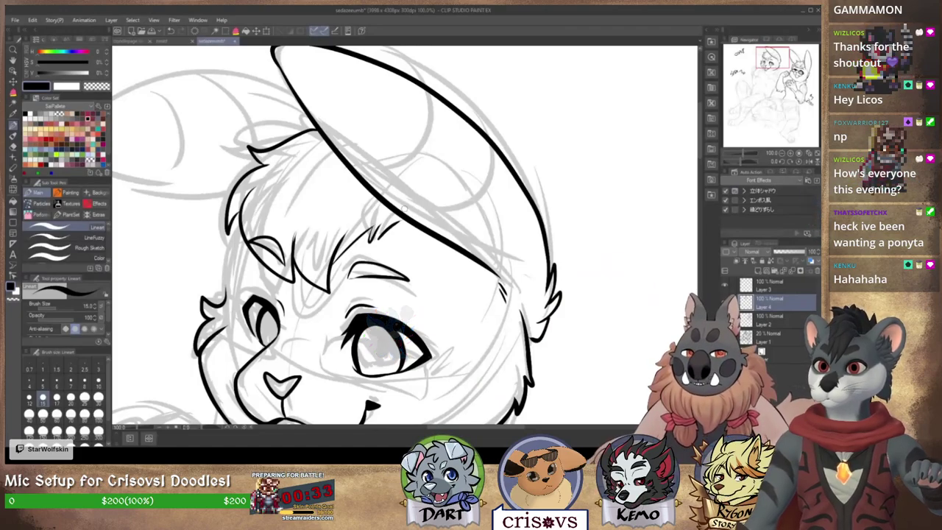
# Step: Ink the second character's far ear as a long pointed outline joining the hair, and erase the stray line along its lower edge
pyautogui.moveTo(298, 99); pyautogui.dragTo(306, 131)
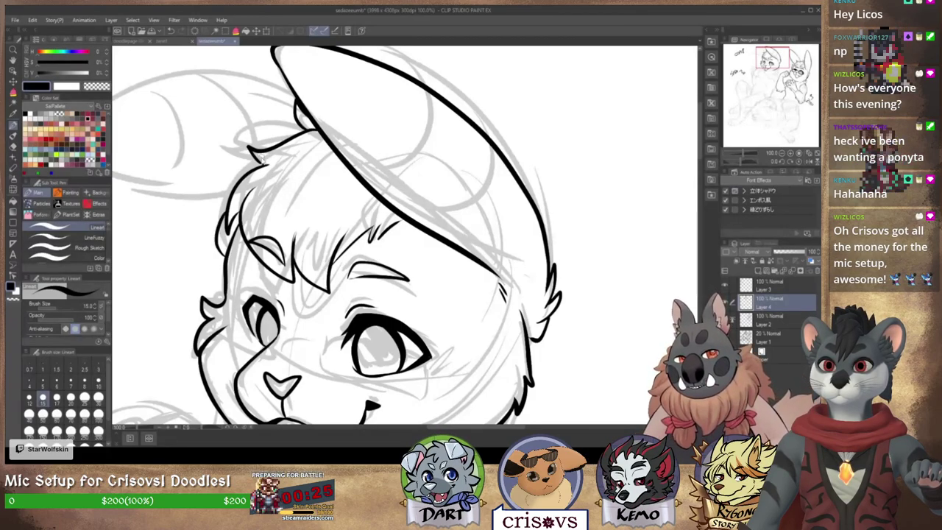
pyautogui.moveTo(490, 260)
pyautogui.mouseDown()
pyautogui.moveTo(513, 193)
pyautogui.moveTo(455, 241)
pyautogui.moveTo(451, 269)
pyautogui.mouseUp()
pyautogui.moveTo(309, 140); pyautogui.dragTo(414, 198)
pyautogui.moveTo(414, 163)
pyautogui.mouseDown()
pyautogui.moveTo(163, 196)
pyautogui.moveTo(298, 259)
pyautogui.mouseUp()
pyautogui.moveTo(198, 223); pyautogui.dragTo(351, 253)
pyautogui.hotkey('ctrl', 'z')
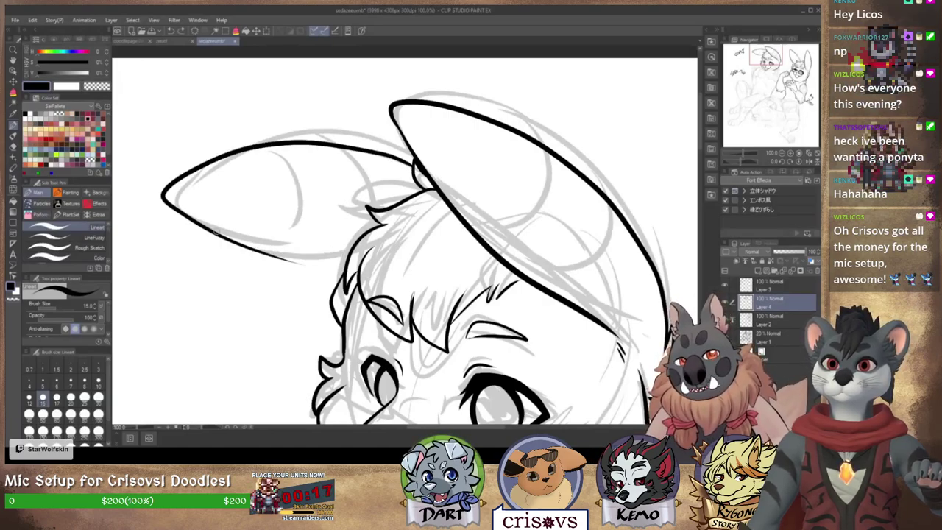
pyautogui.moveTo(195, 222); pyautogui.dragTo(355, 247)
pyautogui.hotkey('ctrl', 'z')
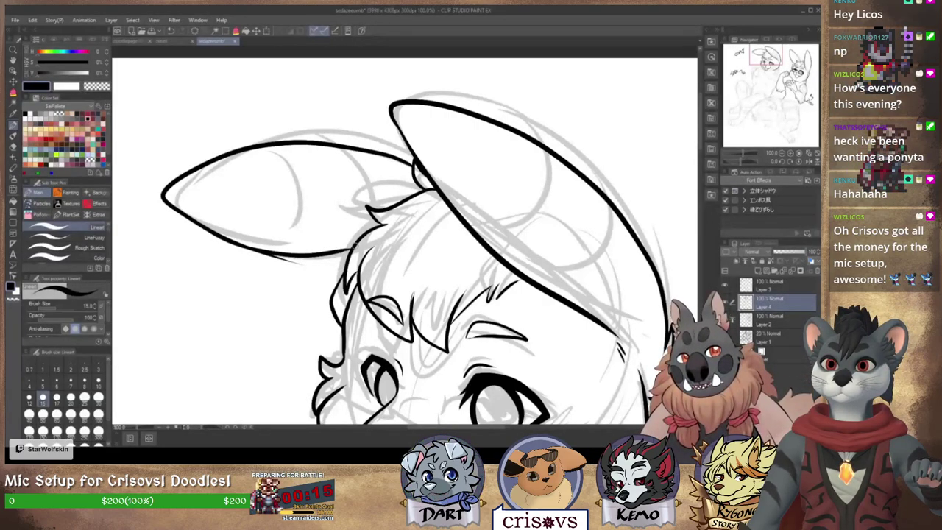
pyautogui.press('c')
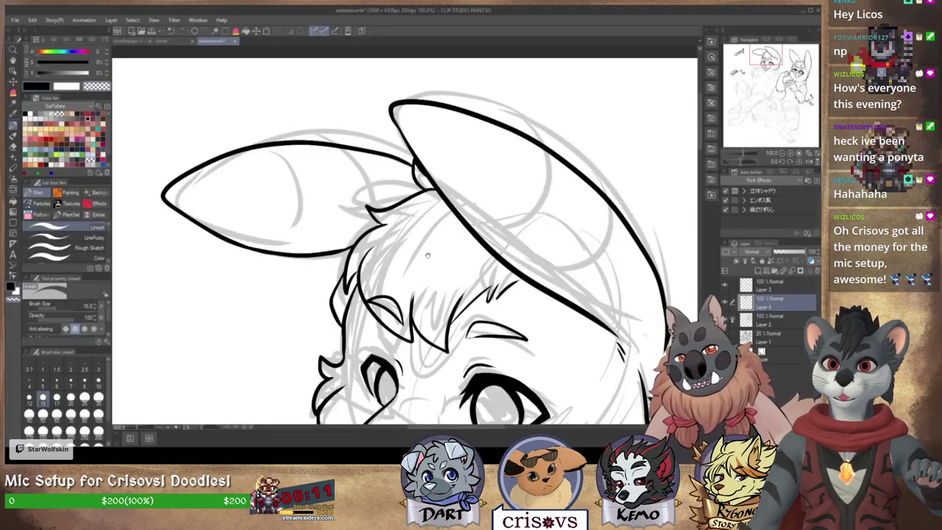
pyautogui.moveTo(427, 255); pyautogui.dragTo(407, 282)
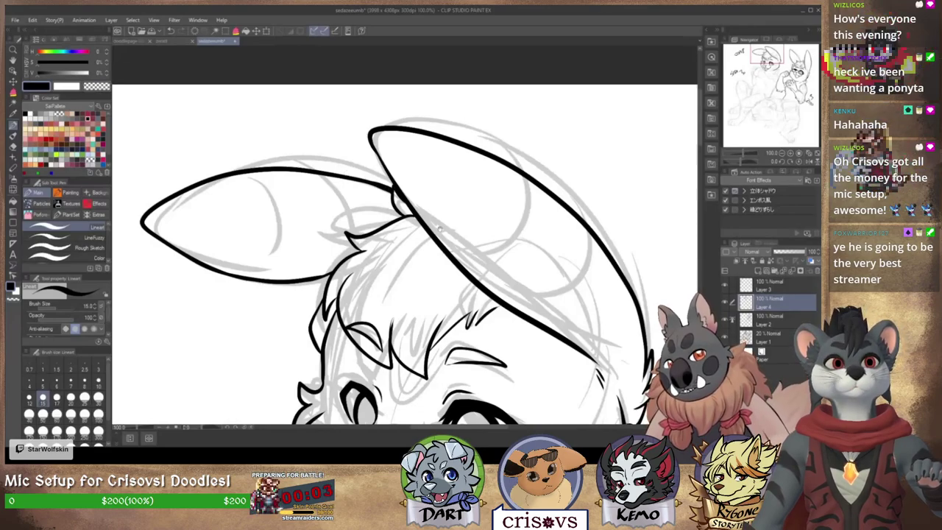
pyautogui.scroll(-2, 439, 229)
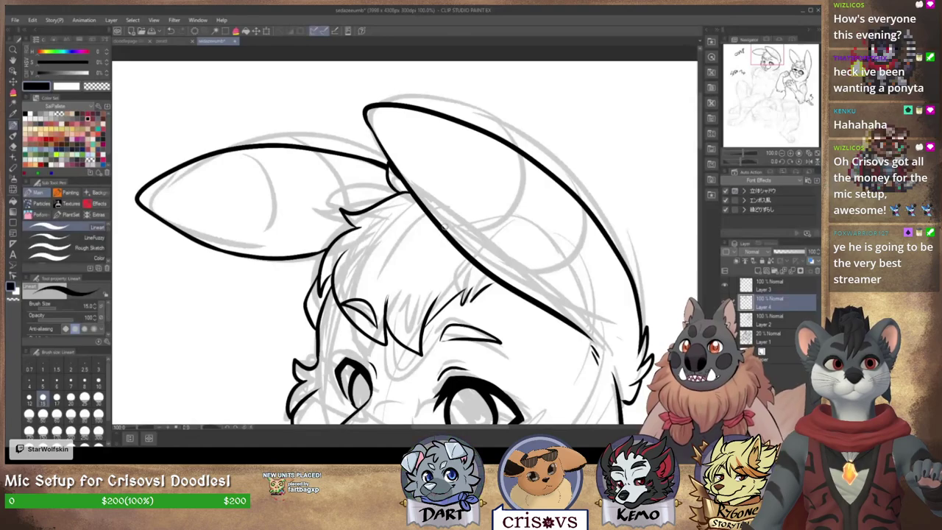
# Step: Lasso the second character's inked head, move it onto a separate layer and merge that layer into Layer 2
pyautogui.moveTo(583, 335); pyautogui.dragTo(546, 206)
pyautogui.click(808, 153)
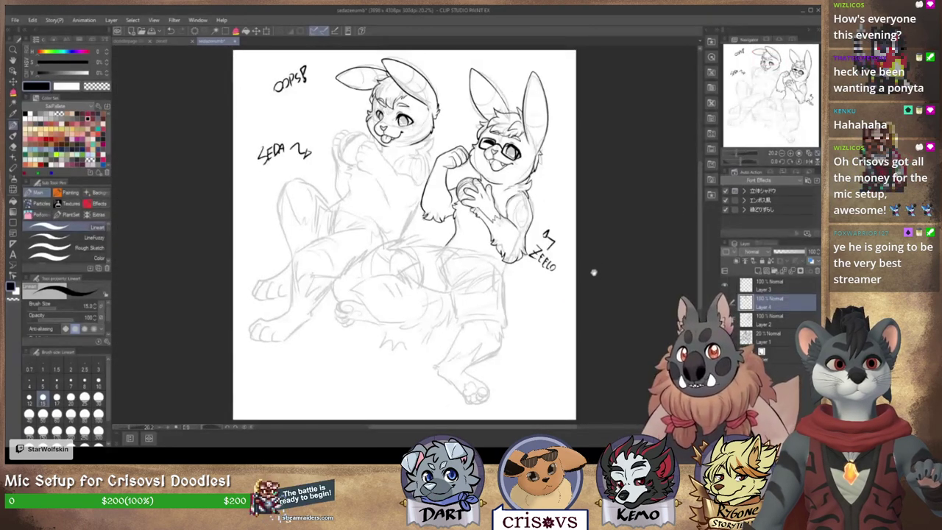
pyautogui.moveTo(593, 272); pyautogui.dragTo(599, 290)
pyautogui.click(724, 337)
pyautogui.click(724, 337)
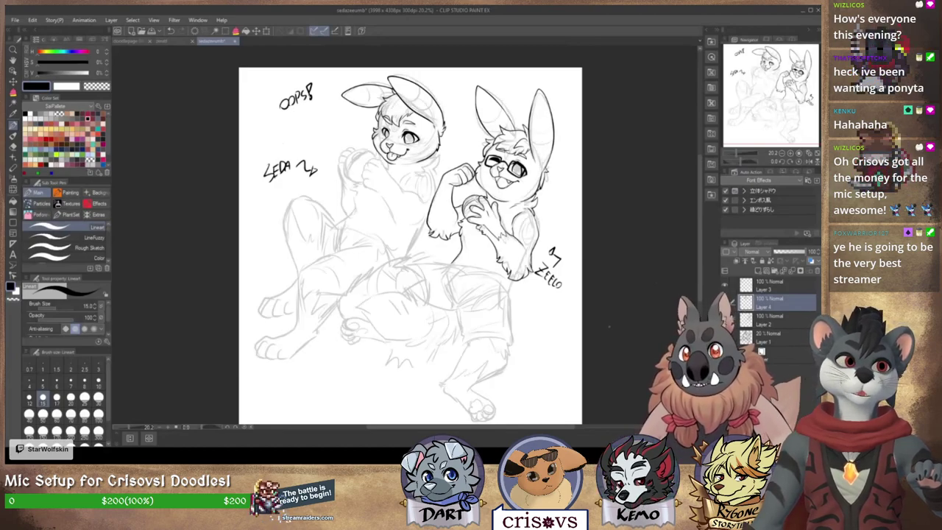
pyautogui.click(11, 93)
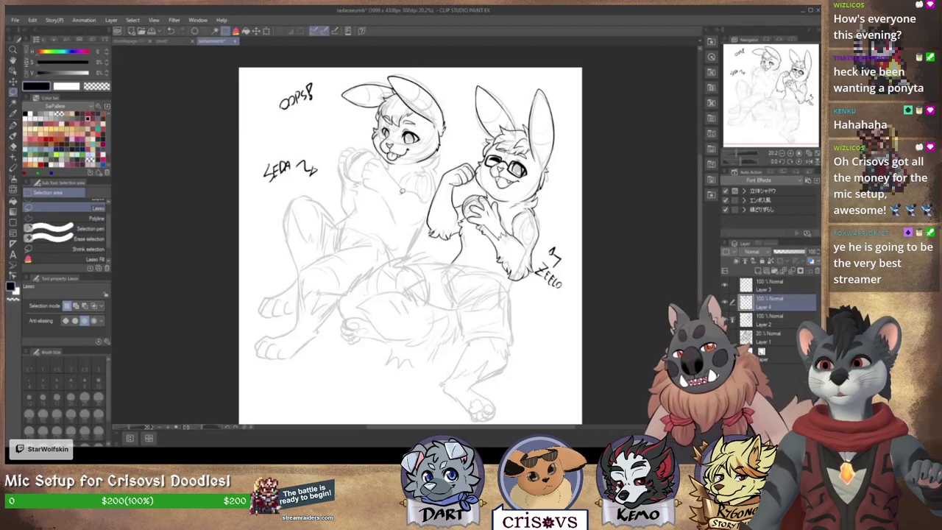
pyautogui.moveTo(403, 189)
pyautogui.mouseDown()
pyautogui.moveTo(337, 69)
pyautogui.moveTo(339, 173)
pyautogui.mouseUp()
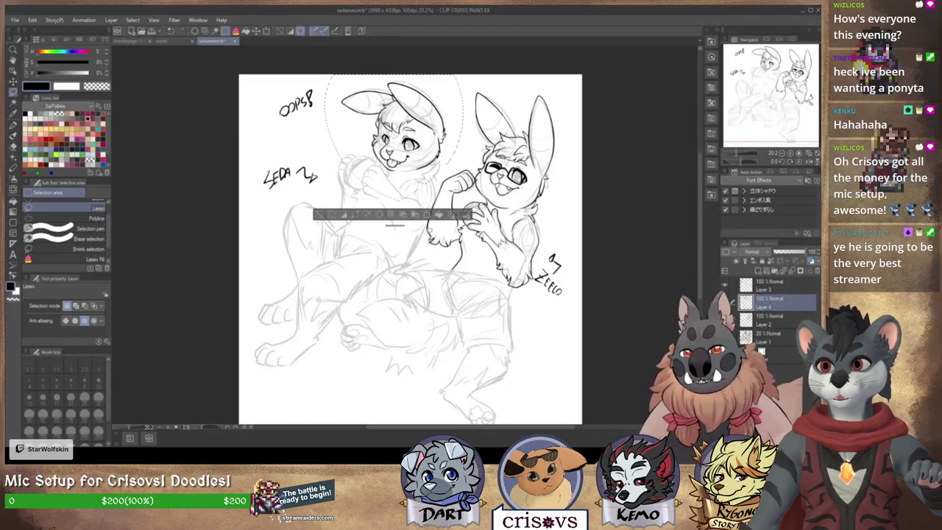
pyautogui.click(322, 216)
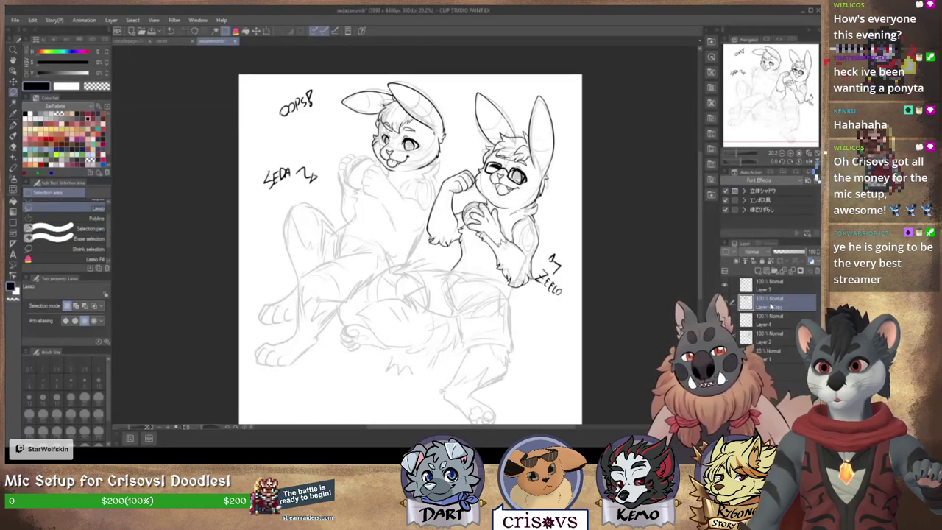
pyautogui.moveTo(769, 302); pyautogui.dragTo(768, 330)
pyautogui.click(792, 272)
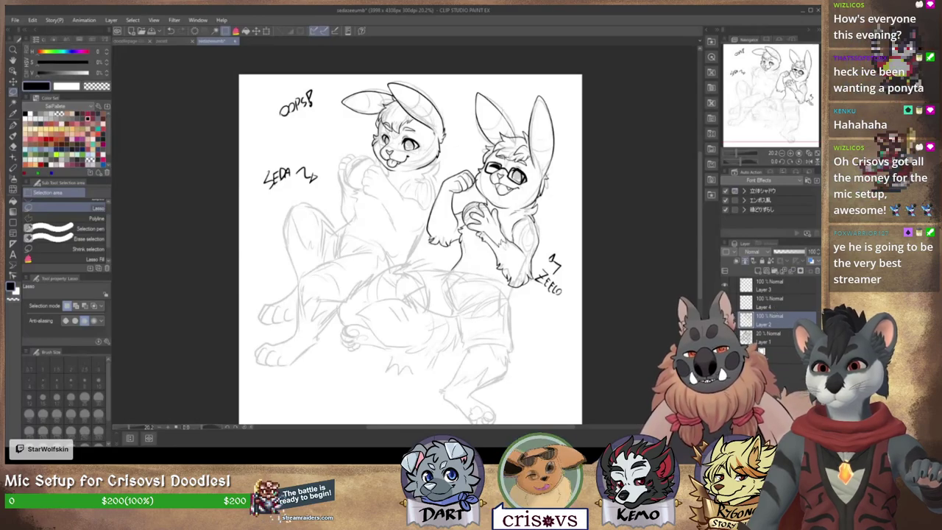
pyautogui.click(791, 153)
pyautogui.click(791, 154)
pyautogui.click(790, 153)
pyautogui.moveTo(769, 82); pyautogui.dragTo(765, 70)
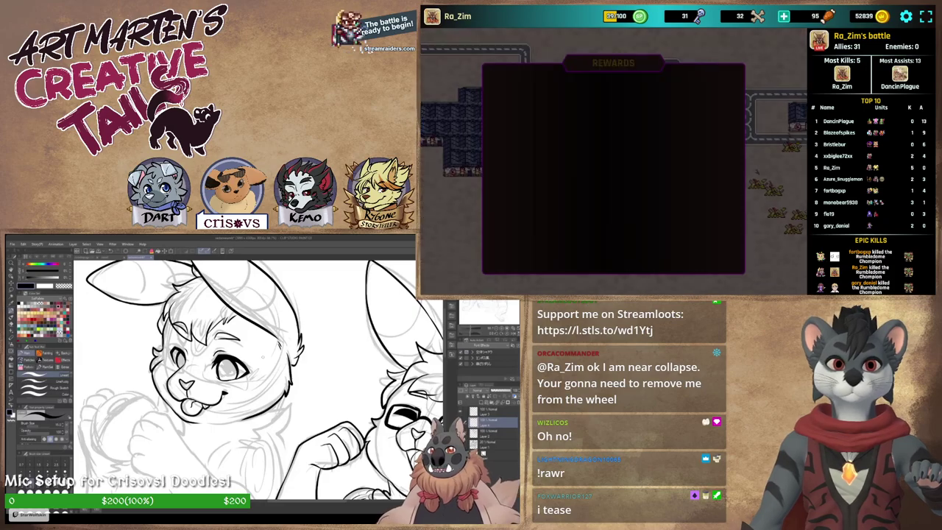
# Step: Switch to Stream Raiders, grant the battle rewards to two random viewers and collect the tier 26 event reward
pyautogui.click(613, 238)
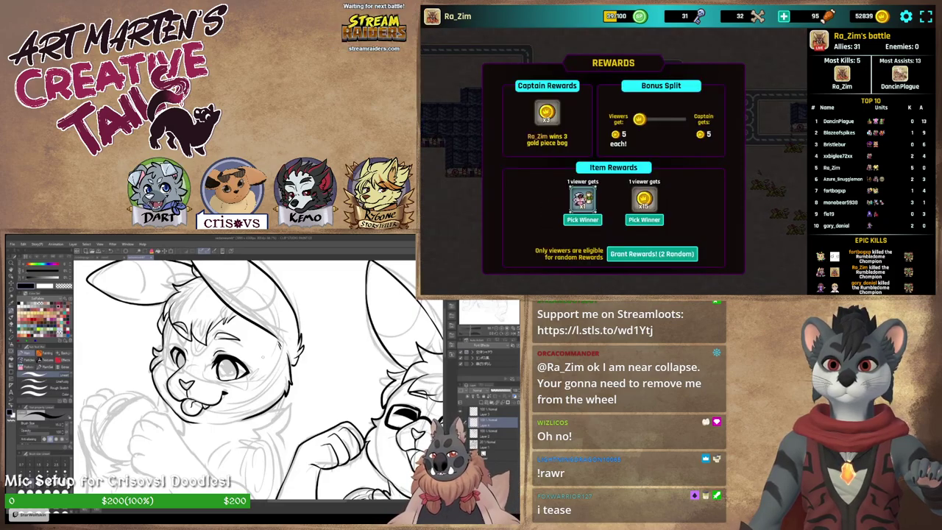
pyautogui.click(652, 254)
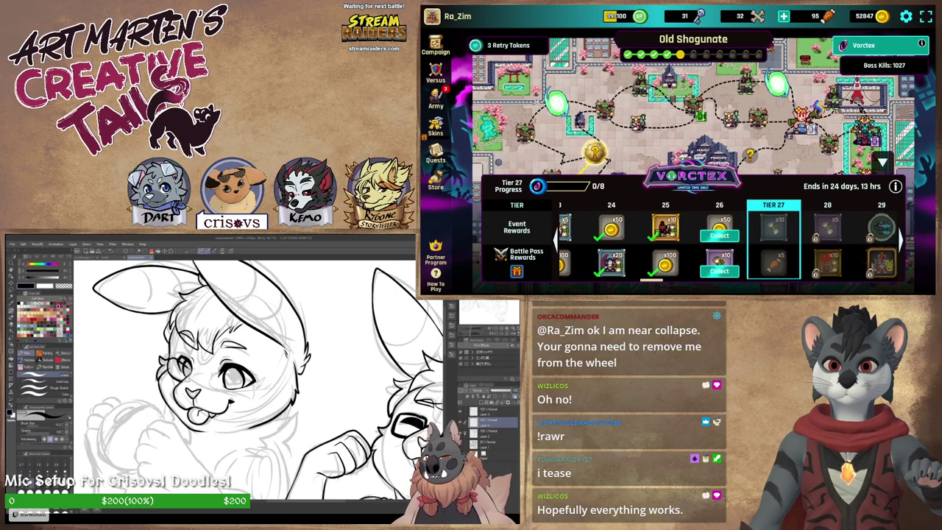
pyautogui.click(720, 235)
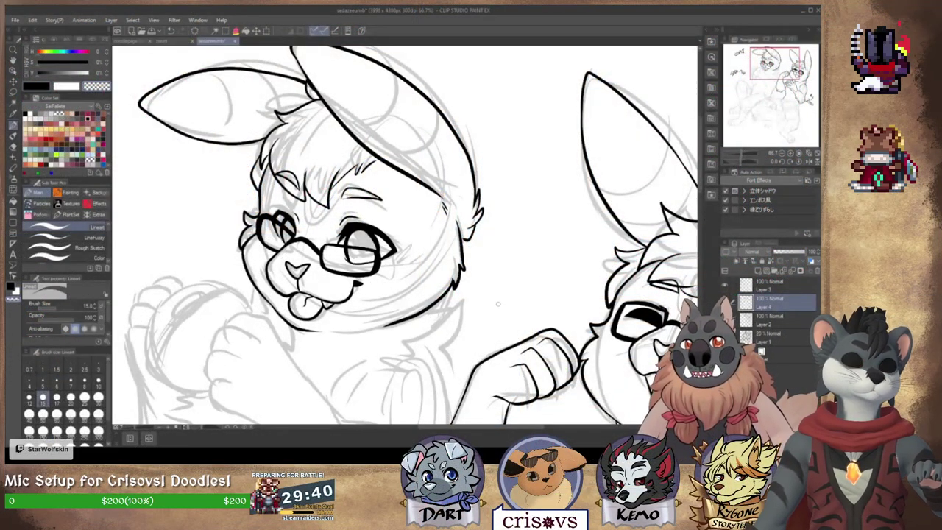
# Step: On Layer 2, ink the second character's fur tufts beneath the chin and at the back of the neck
pyautogui.moveTo(498, 303); pyautogui.dragTo(549, 285)
pyautogui.click(818, 154)
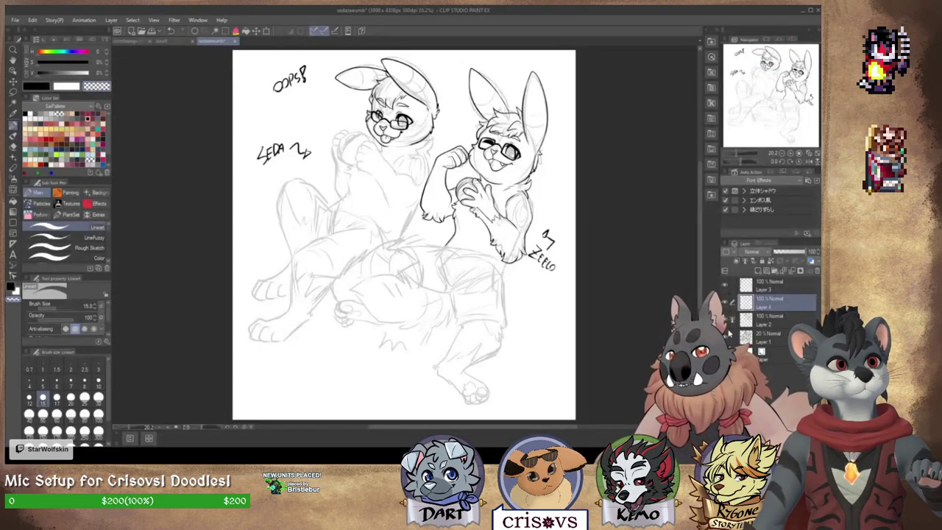
pyautogui.click(773, 324)
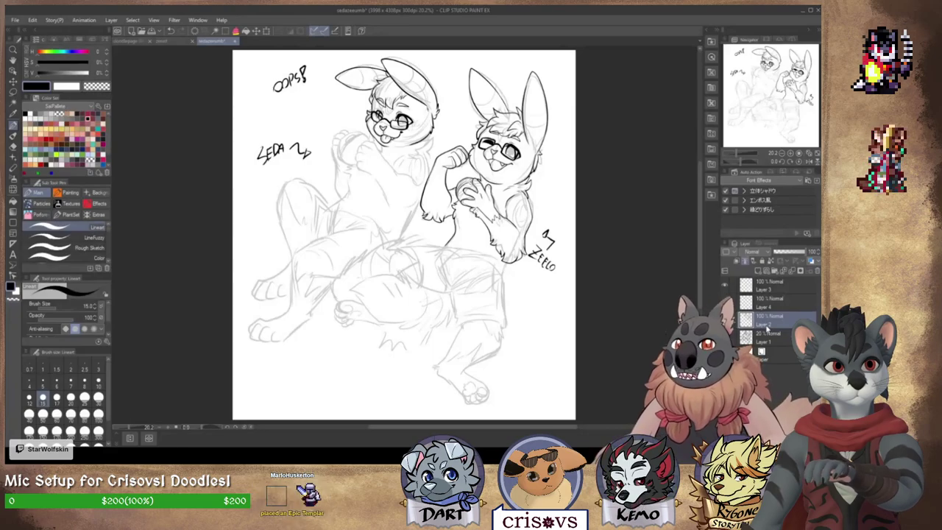
pyautogui.click(791, 153)
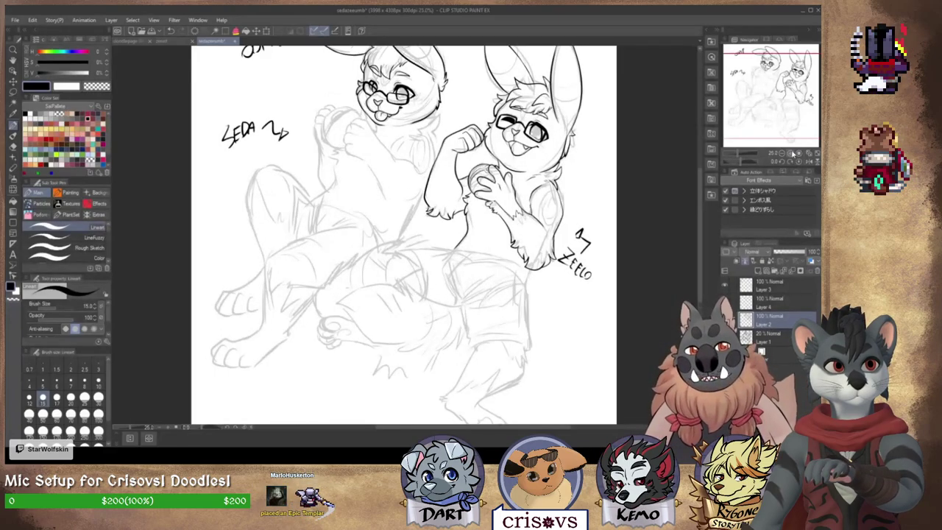
pyautogui.click(791, 153)
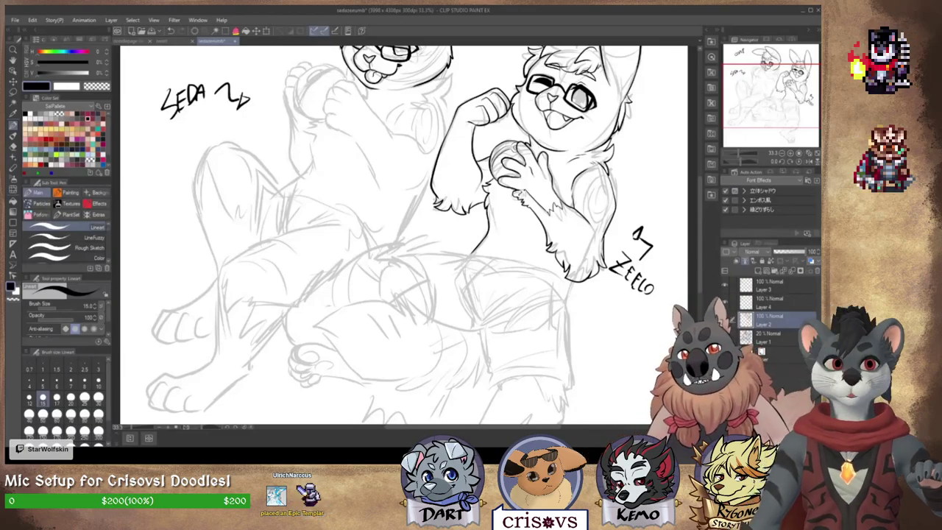
pyautogui.click(769, 89)
pyautogui.scroll(3, 423, 235)
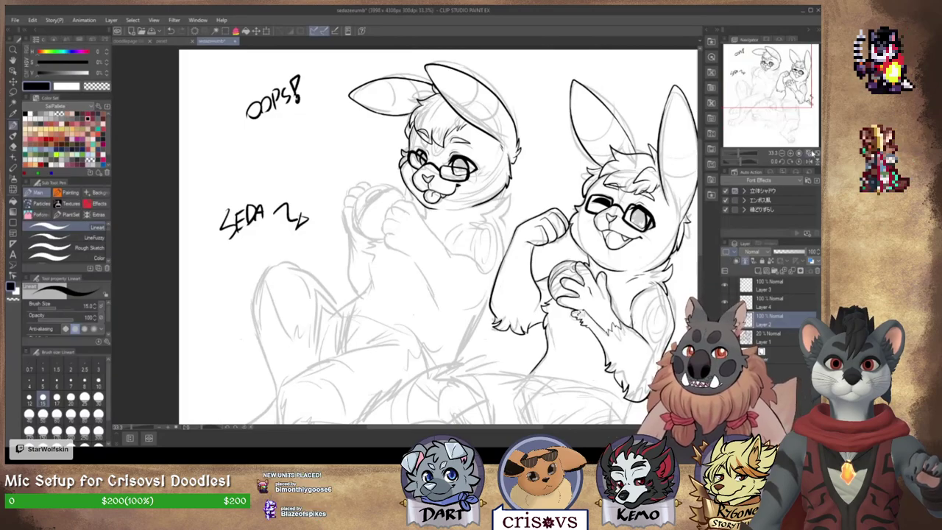
pyautogui.scroll(2, 438, 236)
pyautogui.scroll(4, 477, 220)
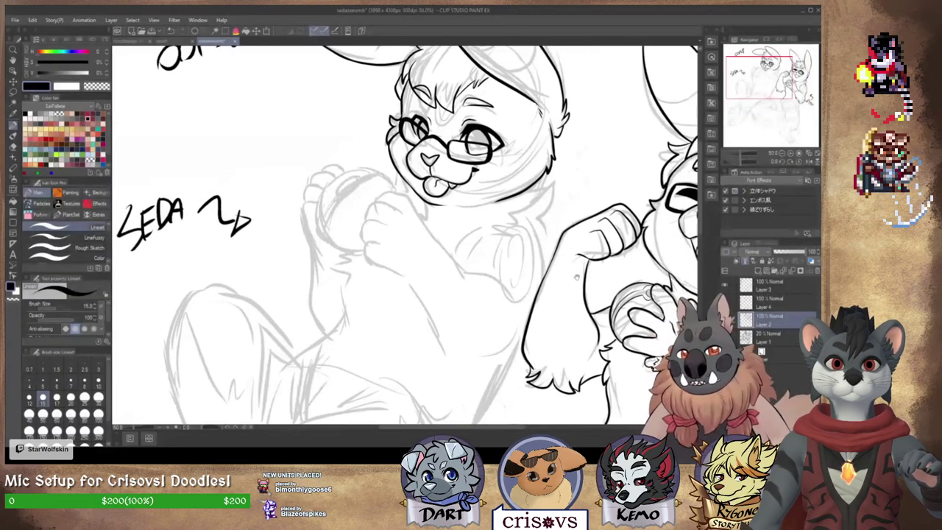
pyautogui.moveTo(430, 223); pyautogui.dragTo(440, 238)
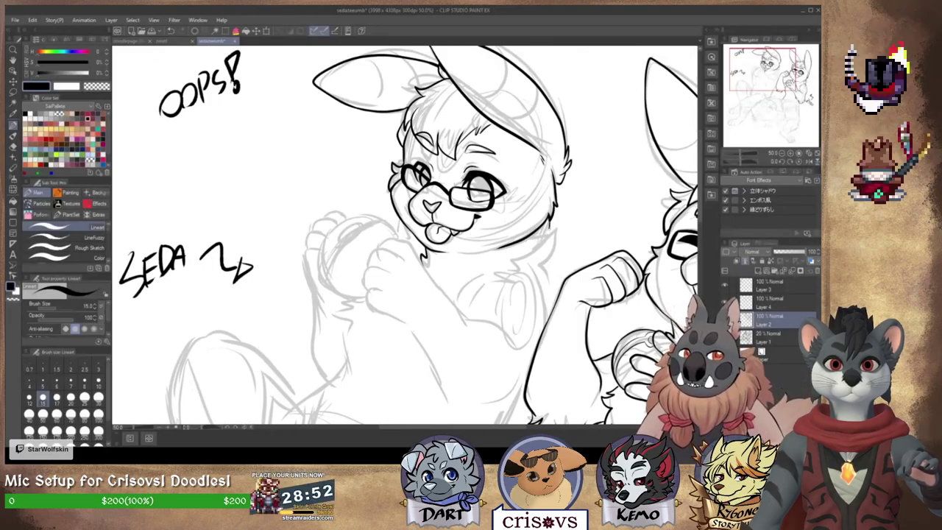
pyautogui.moveTo(554, 246)
pyautogui.mouseDown()
pyautogui.moveTo(536, 272)
pyautogui.moveTo(569, 210)
pyautogui.mouseUp()
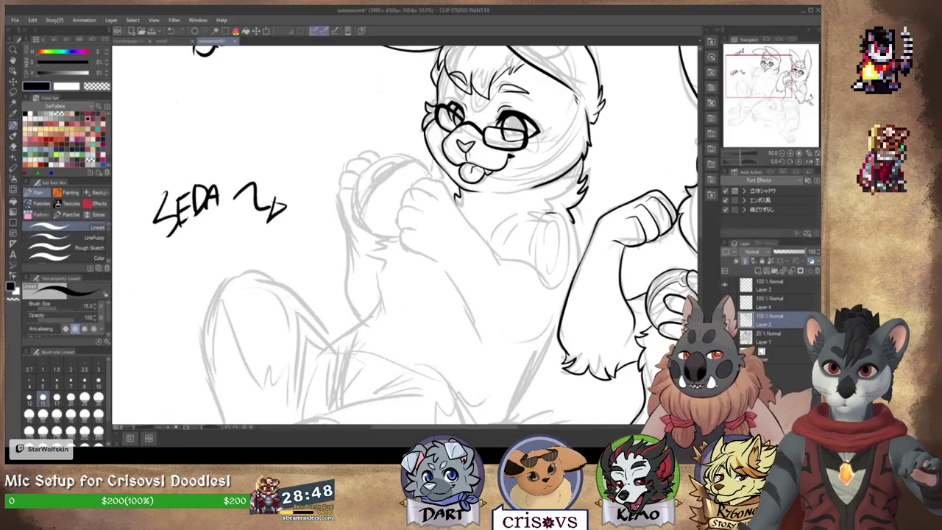
pyautogui.hotkey('ctrl', 'z')
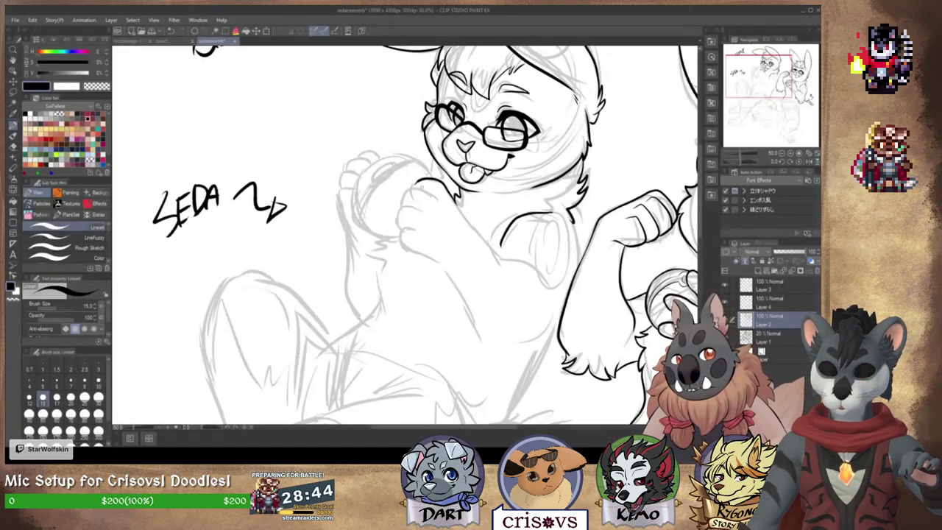
# Step: Ink the second character's near paw with its curled fingers, the forearm's underside and the jagged elbow fur
pyautogui.moveTo(440, 199); pyautogui.dragTo(405, 193)
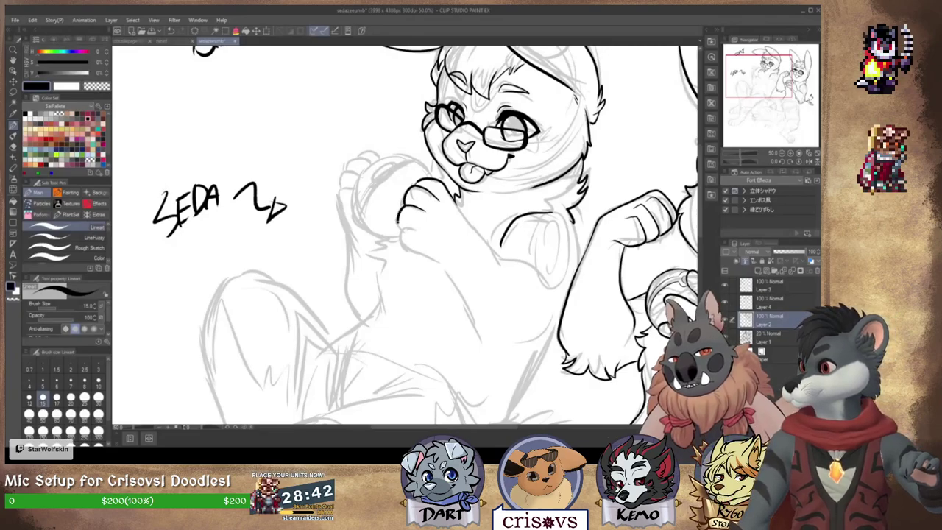
pyautogui.moveTo(401, 229); pyautogui.dragTo(434, 254)
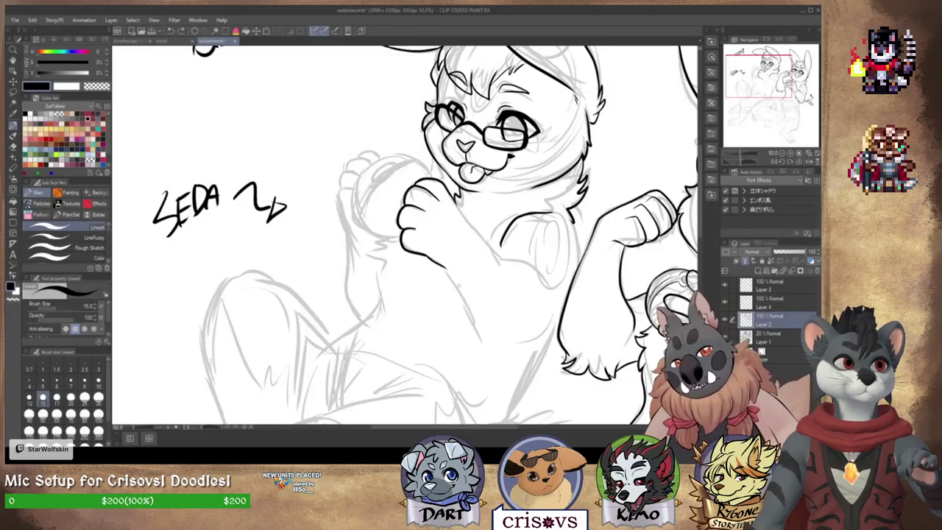
pyautogui.moveTo(451, 276)
pyautogui.mouseDown()
pyautogui.moveTo(515, 345)
pyautogui.moveTo(522, 369)
pyautogui.moveTo(557, 336)
pyautogui.mouseUp()
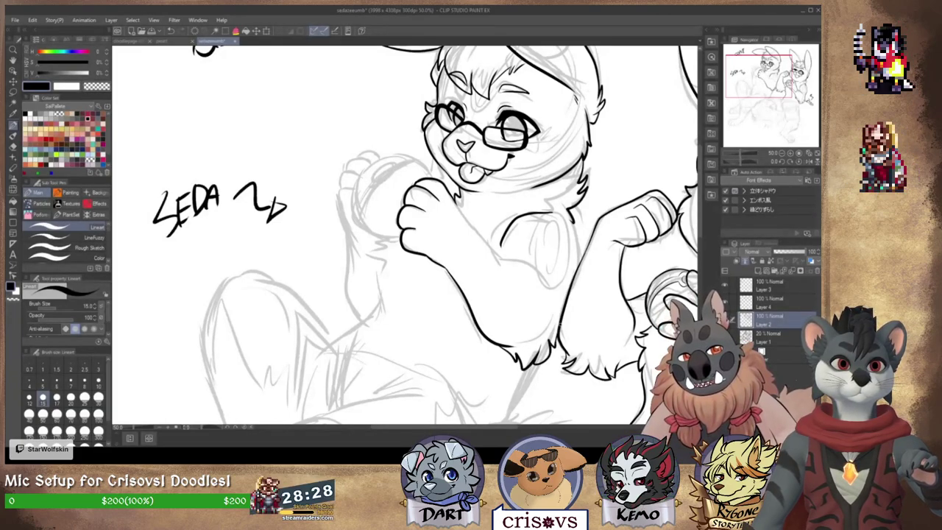
# Step: Ink the back of the second character's upper arm and the forearm's upper edge from paw to inner elbow
pyautogui.moveTo(561, 215)
pyautogui.mouseDown()
pyautogui.moveTo(578, 232)
pyautogui.moveTo(575, 268)
pyautogui.mouseUp()
pyautogui.hotkey('ctrl', 'z')
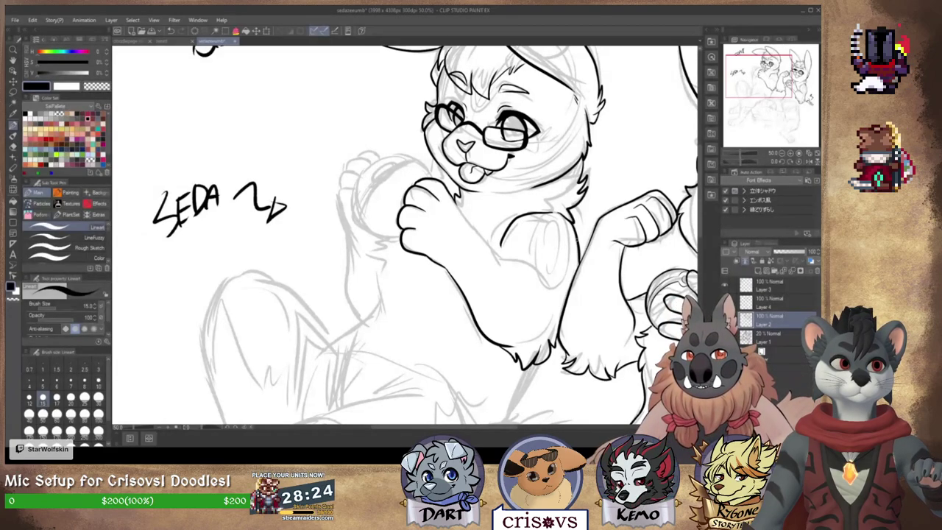
pyautogui.moveTo(454, 197)
pyautogui.mouseDown()
pyautogui.moveTo(474, 231)
pyautogui.moveTo(553, 284)
pyautogui.mouseUp()
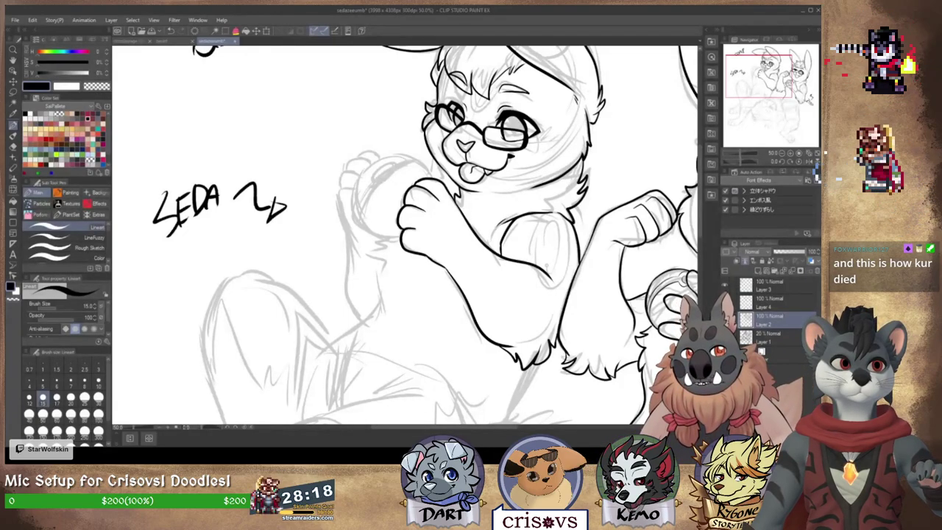
# Step: Ink the outer side and lower edge of the ball held in the second character's paws, redoing strokes until smooth
pyautogui.moveTo(572, 261); pyautogui.dragTo(554, 298)
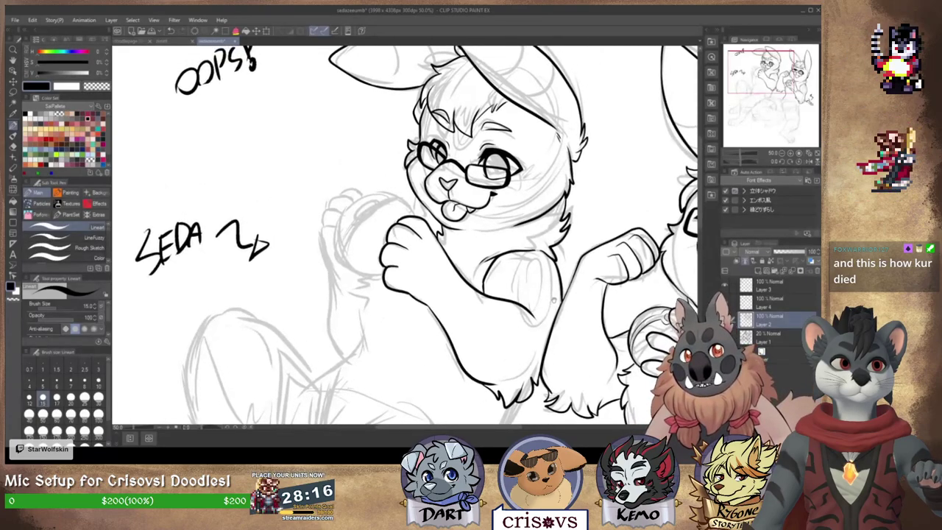
pyautogui.moveTo(339, 217); pyautogui.dragTo(415, 211)
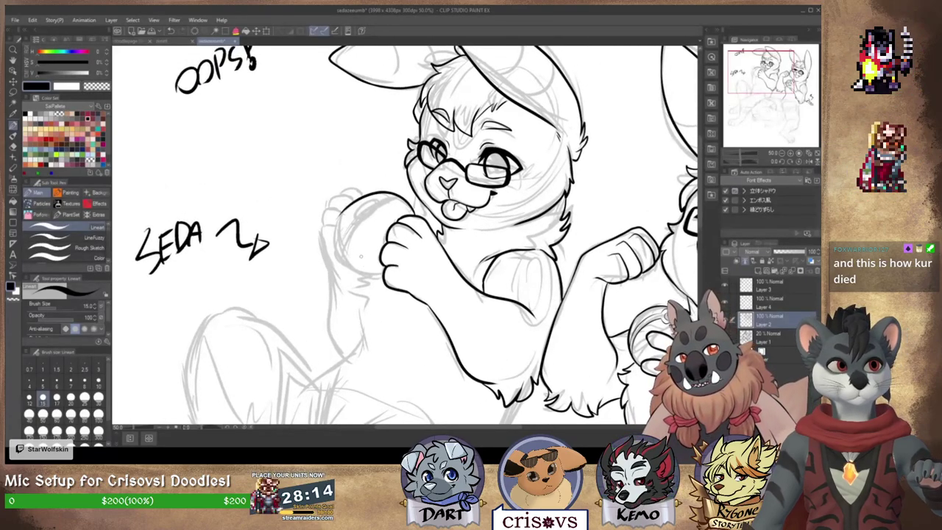
pyautogui.hotkey('ctrl', 'z')
pyautogui.moveTo(357, 197); pyautogui.dragTo(346, 260)
pyautogui.hotkey('ctrl', 'z')
pyautogui.moveTo(361, 196); pyautogui.dragTo(337, 257)
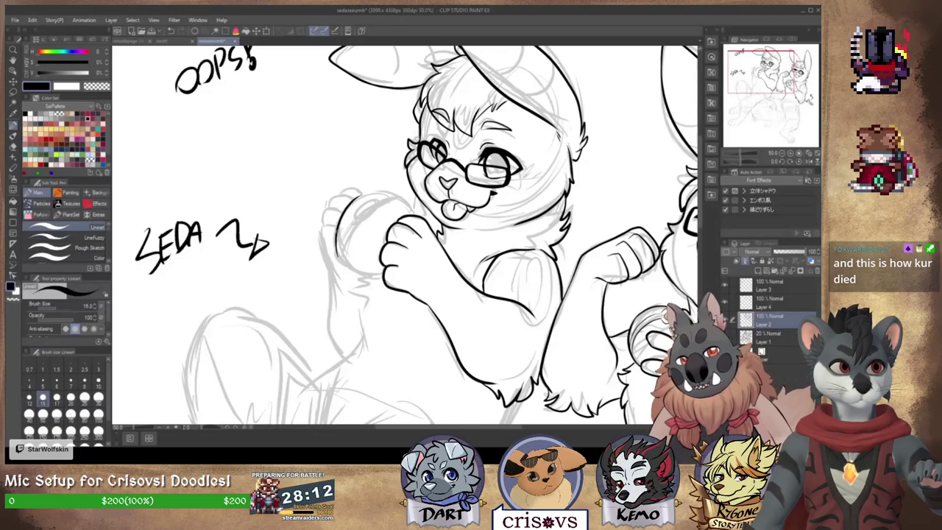
pyautogui.hotkey('ctrl', 'z')
pyautogui.moveTo(364, 193)
pyautogui.mouseDown()
pyautogui.moveTo(336, 255)
pyautogui.moveTo(358, 197)
pyautogui.mouseUp()
pyautogui.hotkey('ctrl', 'z')
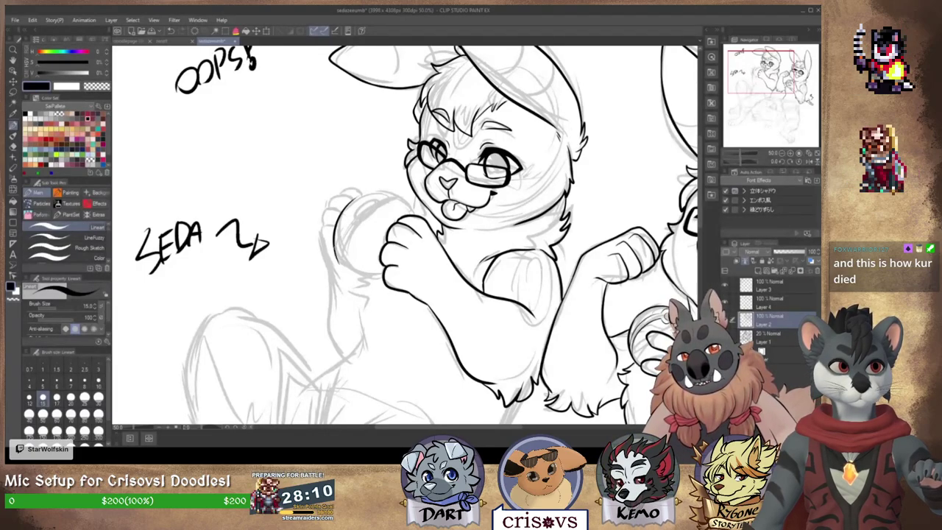
pyautogui.moveTo(337, 258); pyautogui.dragTo(377, 283)
pyautogui.hotkey('ctrl', 'z')
pyautogui.moveTo(335, 243); pyautogui.dragTo(381, 283)
pyautogui.hotkey('ctrl', 'z')
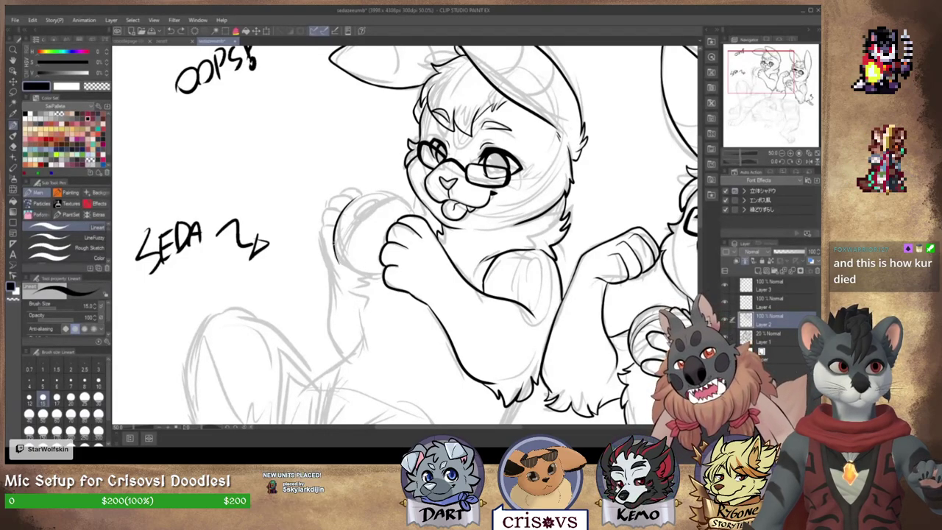
pyautogui.hotkey('ctrl', 'z')
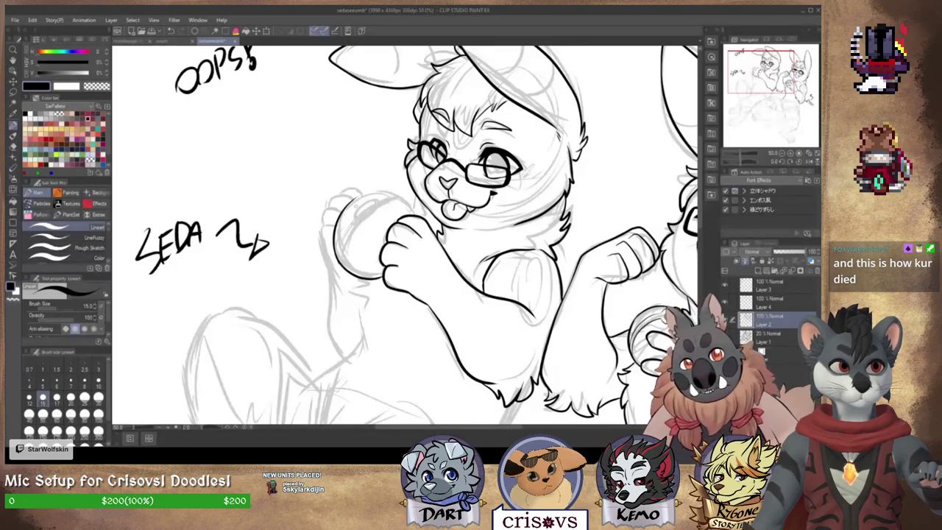
# Step: Ink the ball's upper edge as a smooth arc meeting the near paw, redoing it until it closes the outline
pyautogui.moveTo(371, 195); pyautogui.dragTo(401, 199)
pyautogui.hotkey('ctrl', 'z')
pyautogui.moveTo(340, 217); pyautogui.dragTo(416, 215)
pyautogui.hotkey('ctrl', 'z')
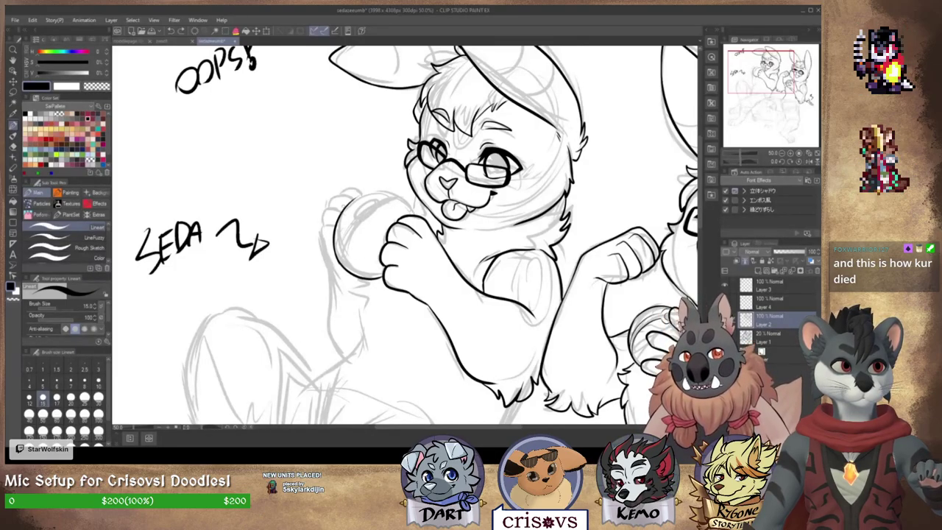
pyautogui.moveTo(342, 214); pyautogui.dragTo(413, 213)
pyautogui.hotkey('ctrl', 'z')
pyautogui.hotkey('ctrl', 'z')
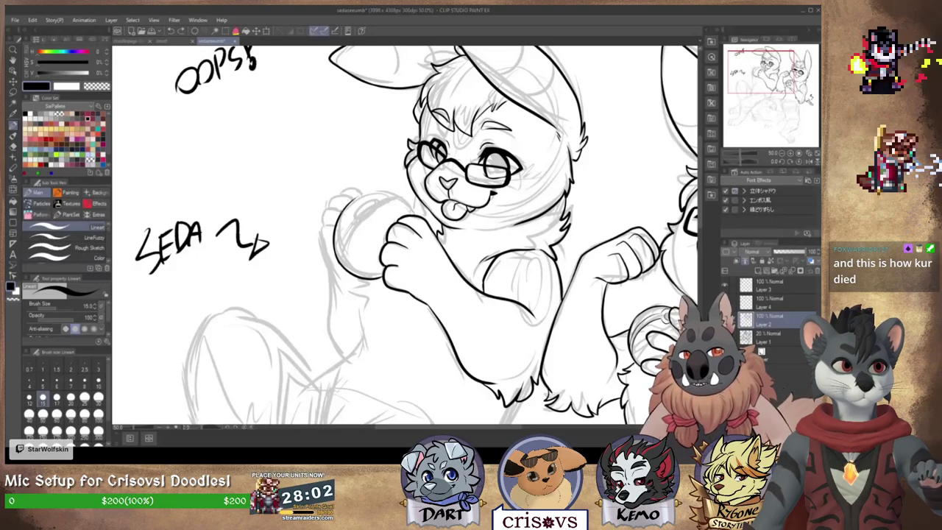
pyautogui.hotkey('ctrl', 'z')
pyautogui.moveTo(344, 214); pyautogui.dragTo(439, 217)
pyautogui.press('c')
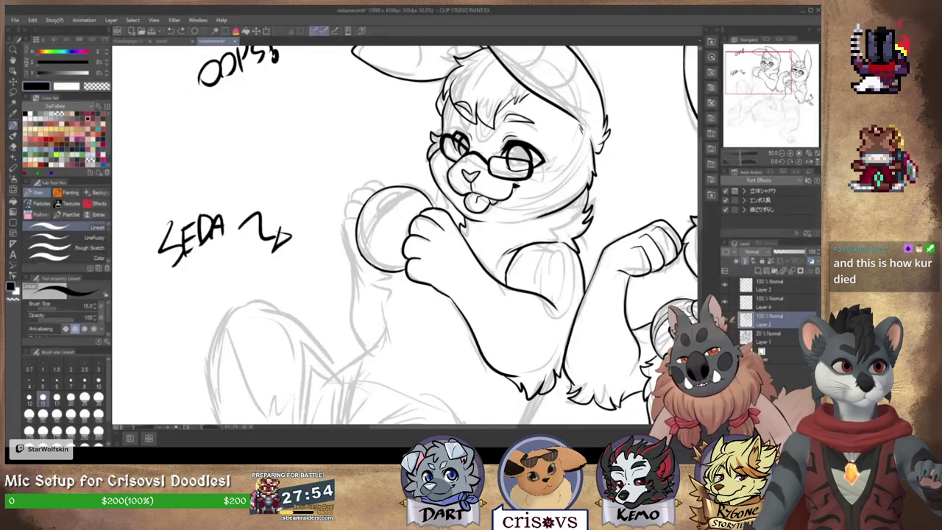
# Step: Ink curved seam lines along the outer side of the ball held by the second character, redoing strokes until smooth
pyautogui.moveTo(377, 268); pyautogui.dragTo(403, 198)
pyautogui.hotkey('ctrl', 'z')
pyautogui.moveTo(386, 271); pyautogui.dragTo(402, 198)
pyautogui.hotkey('ctrl', 'z')
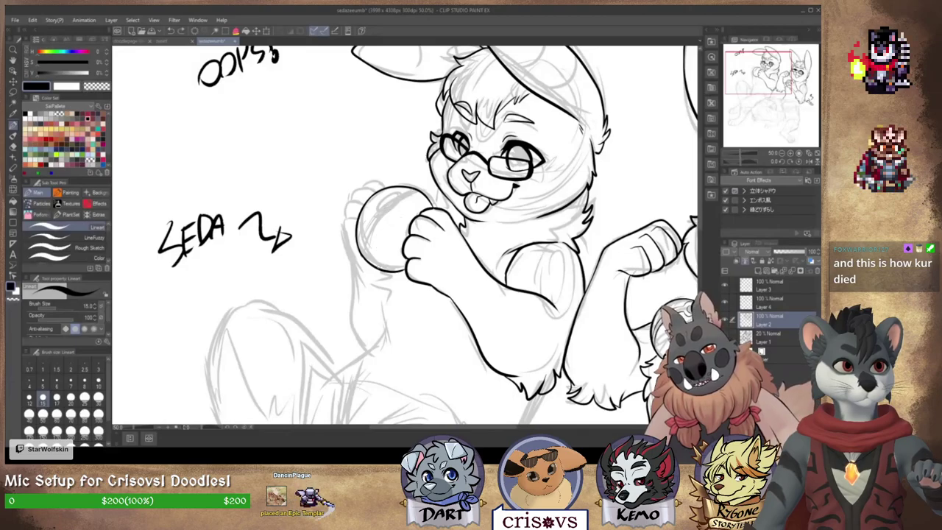
pyautogui.moveTo(373, 266); pyautogui.dragTo(393, 192)
pyautogui.hotkey('ctrl', 'z')
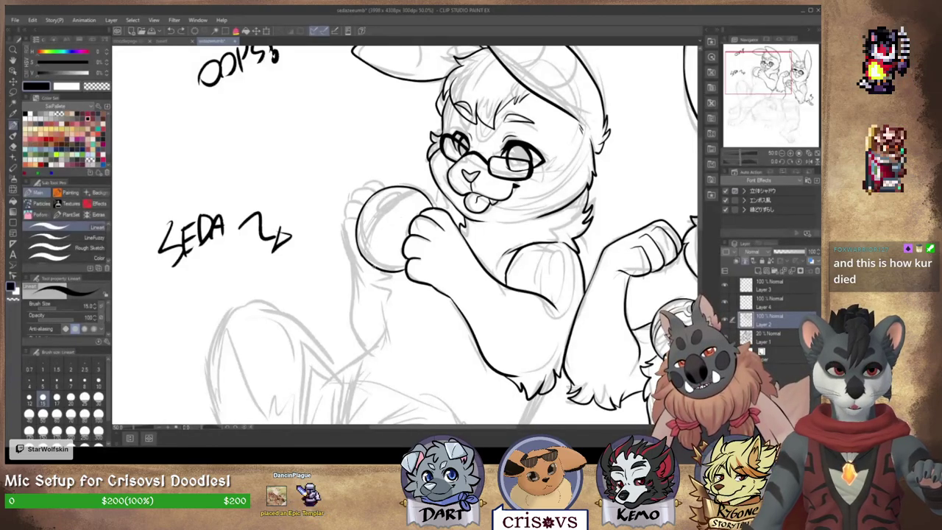
pyautogui.moveTo(376, 269); pyautogui.dragTo(392, 192)
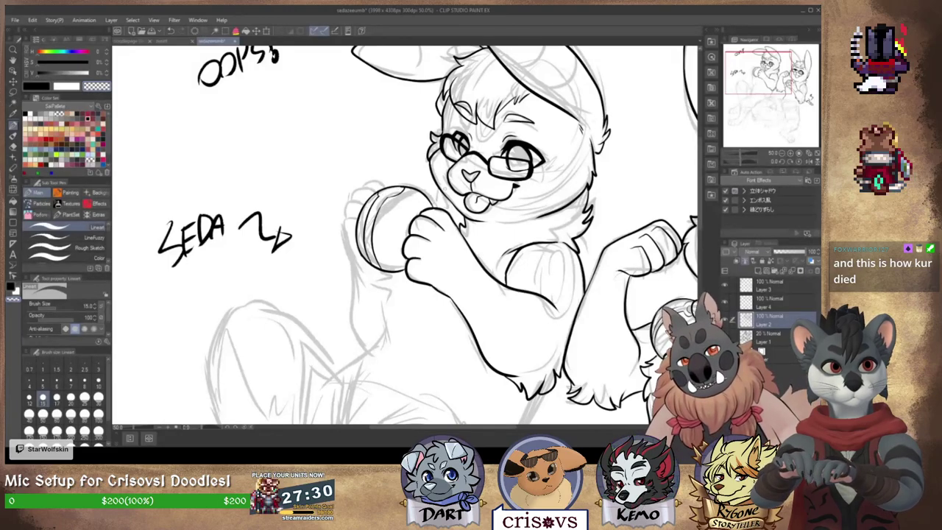
pyautogui.moveTo(453, 207); pyautogui.dragTo(437, 211)
pyautogui.press('c')
# Step: Ink the second character's far paw fingers behind the ball and the jagged chest fur beneath it
pyautogui.moveTo(328, 222)
pyautogui.mouseDown()
pyautogui.moveTo(335, 257)
pyautogui.moveTo(343, 215)
pyautogui.mouseUp()
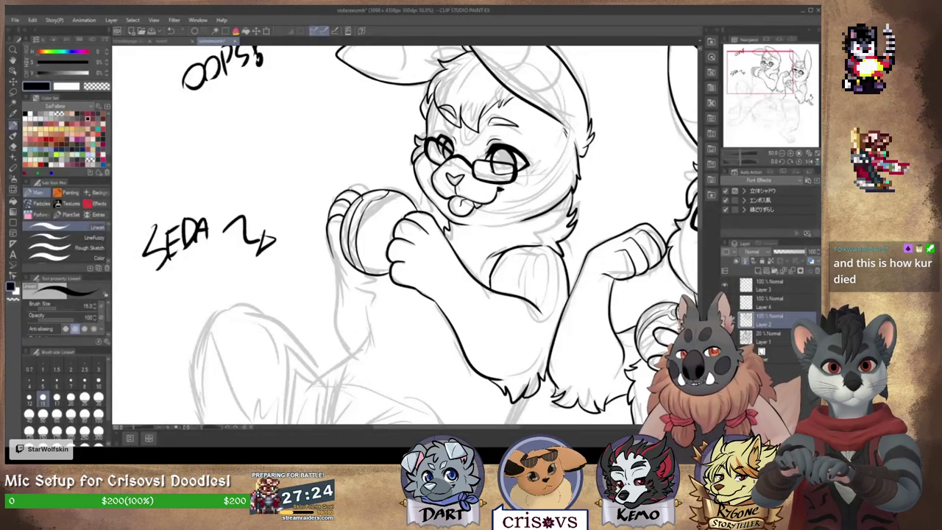
pyautogui.moveTo(361, 184); pyautogui.dragTo(374, 189)
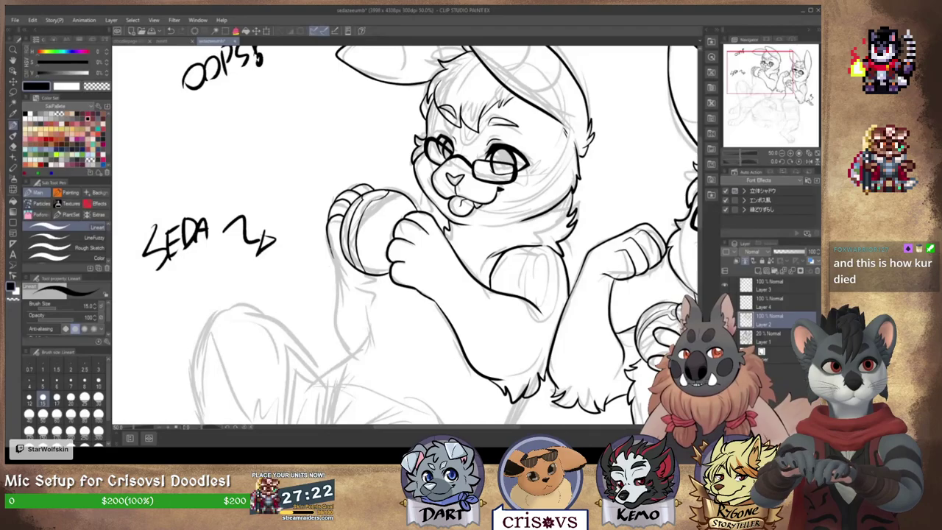
pyautogui.moveTo(405, 275)
pyautogui.mouseDown()
pyautogui.moveTo(412, 230)
pyautogui.moveTo(373, 274)
pyautogui.moveTo(384, 306)
pyautogui.mouseUp()
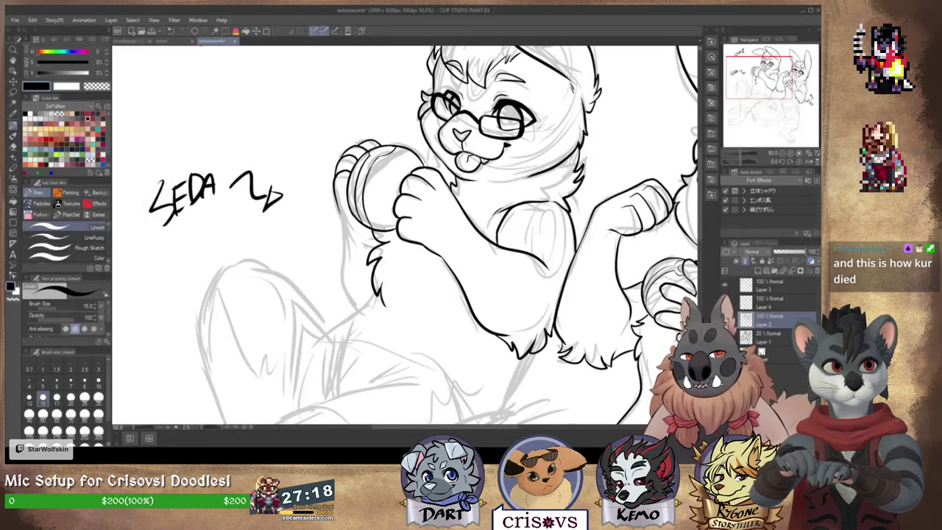
# Step: Ink the outer edge of the second character's far forearm from the paw down to the elbow, redoing the stroke once
pyautogui.moveTo(341, 205); pyautogui.dragTo(353, 306)
pyautogui.hotkey('ctrl', 'z')
pyautogui.moveTo(339, 208)
pyautogui.mouseDown()
pyautogui.moveTo(345, 277)
pyautogui.moveTo(362, 306)
pyautogui.mouseUp()
# Step: Review both characters' inked upper bodies and the sketched legs, close up and across the whole page
pyautogui.moveTo(584, 274)
pyautogui.mouseDown()
pyautogui.moveTo(454, 263)
pyautogui.moveTo(449, 319)
pyautogui.mouseUp()
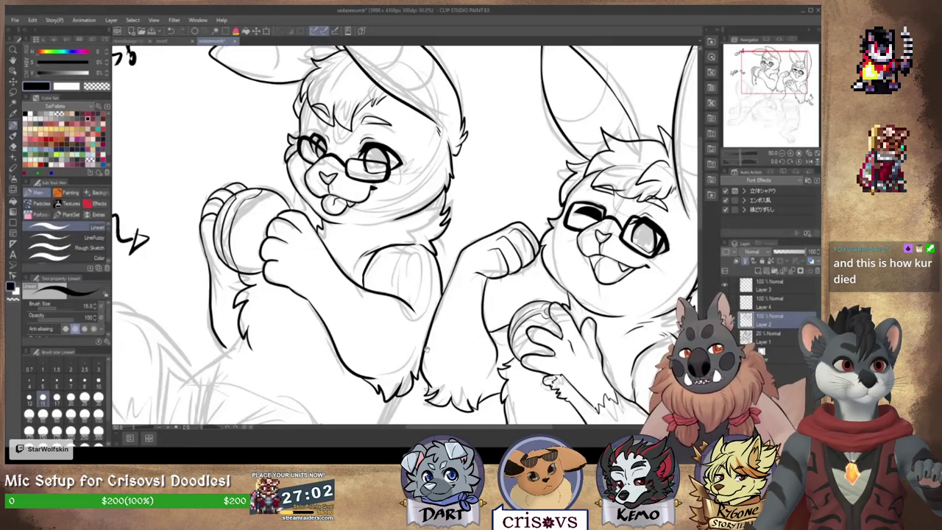
pyautogui.moveTo(427, 349); pyautogui.dragTo(460, 345)
pyautogui.click(815, 154)
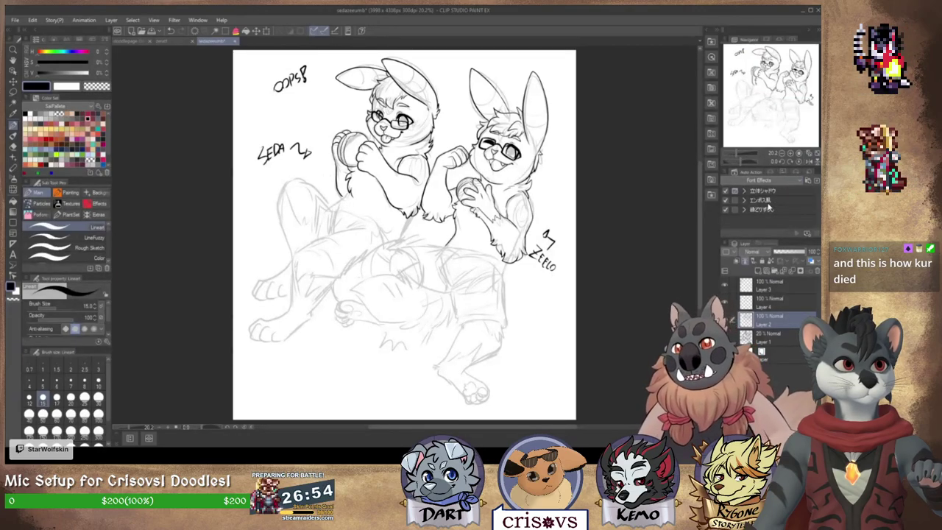
pyautogui.click(791, 153)
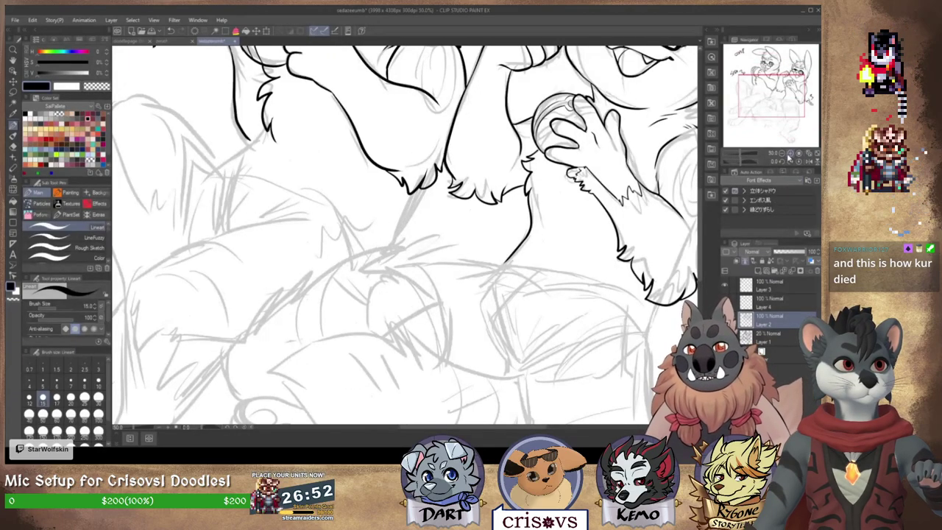
pyautogui.moveTo(773, 96)
pyautogui.mouseDown()
pyautogui.moveTo(765, 74)
pyautogui.moveTo(779, 92)
pyautogui.moveTo(767, 82)
pyautogui.mouseUp()
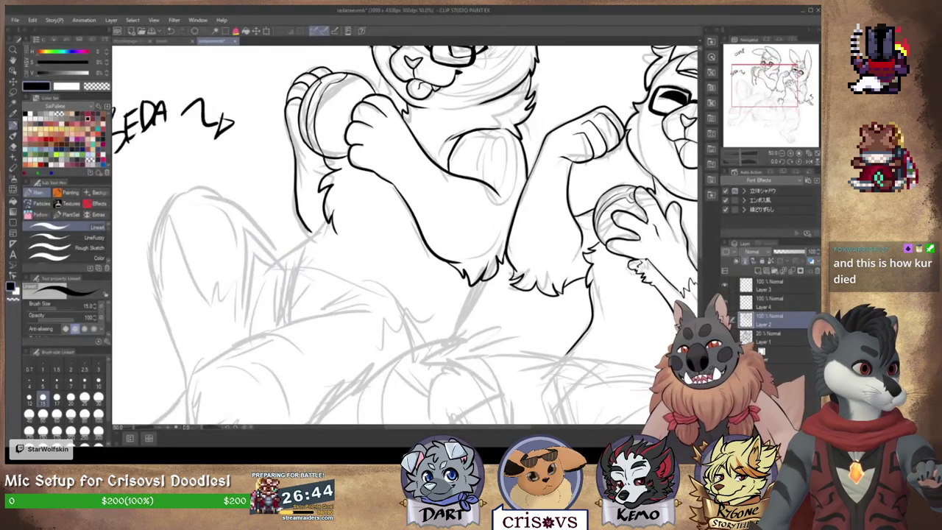
pyautogui.moveTo(404, 236); pyautogui.dragTo(463, 236)
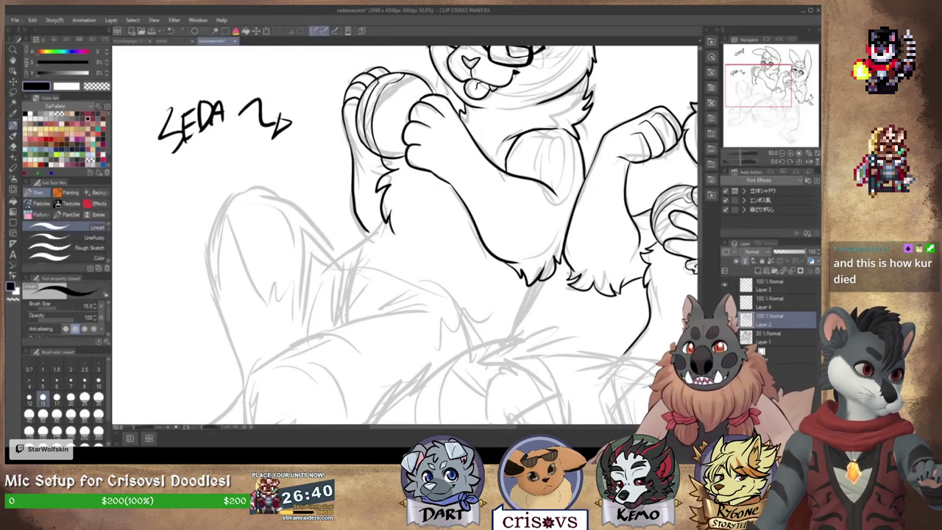
pyautogui.click(813, 153)
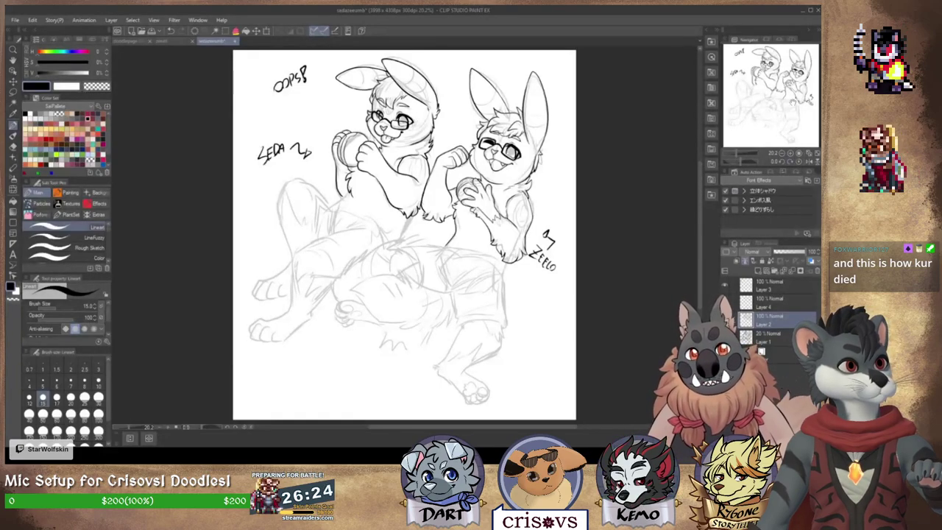
pyautogui.moveTo(402, 134); pyautogui.dragTo(421, 139)
# Step: Ink the cuff of the second character's near shorts leg as a curved band, with fabric creases on and above it
pyautogui.click(791, 152)
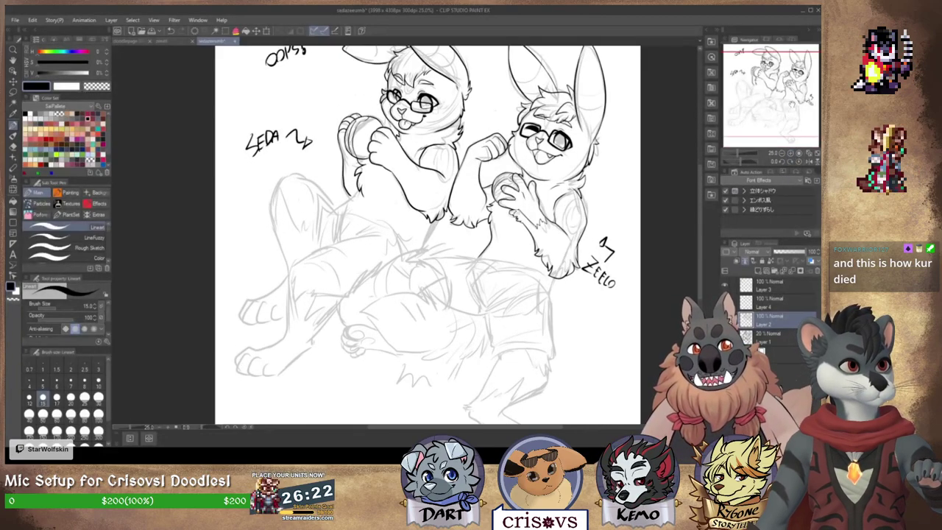
pyautogui.scroll(-2, 428, 234)
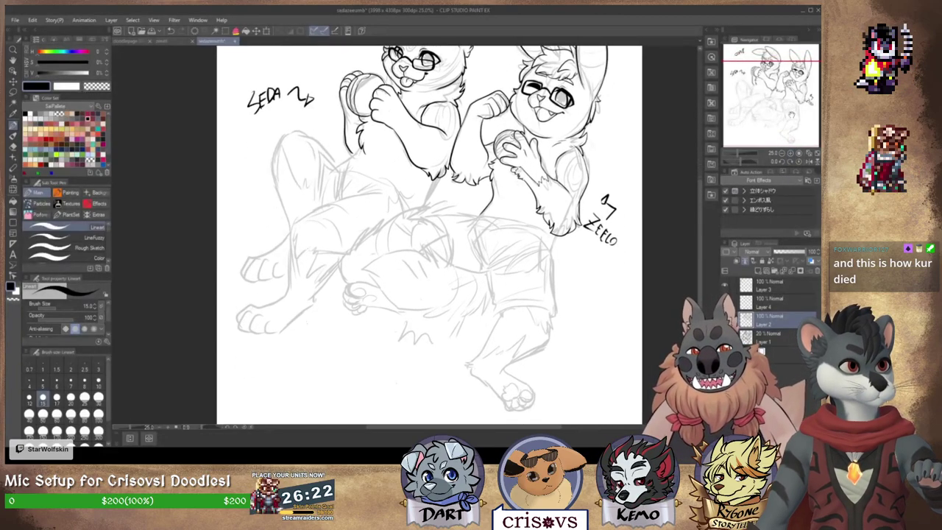
pyautogui.moveTo(428, 234); pyautogui.dragTo(454, 317)
pyautogui.click(793, 152)
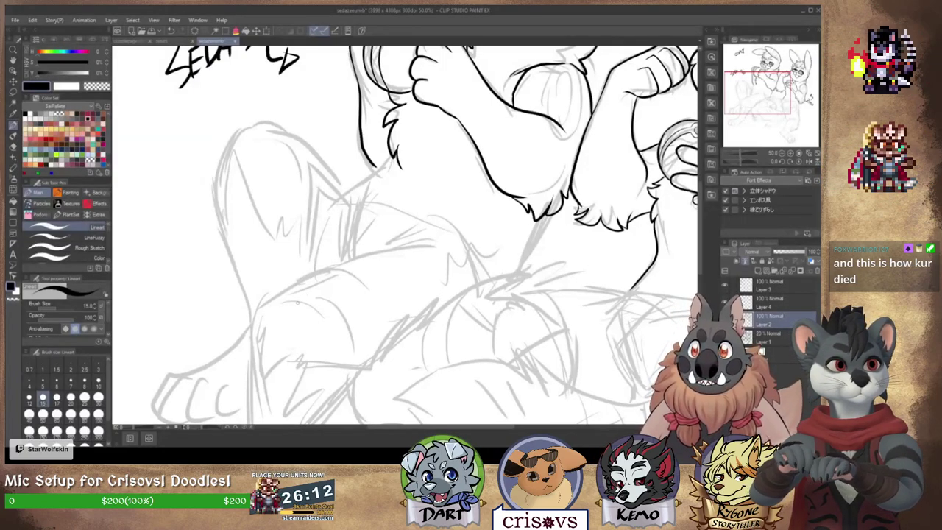
pyautogui.moveTo(295, 281)
pyautogui.mouseDown()
pyautogui.moveTo(328, 254)
pyautogui.moveTo(387, 263)
pyautogui.moveTo(415, 317)
pyautogui.mouseUp()
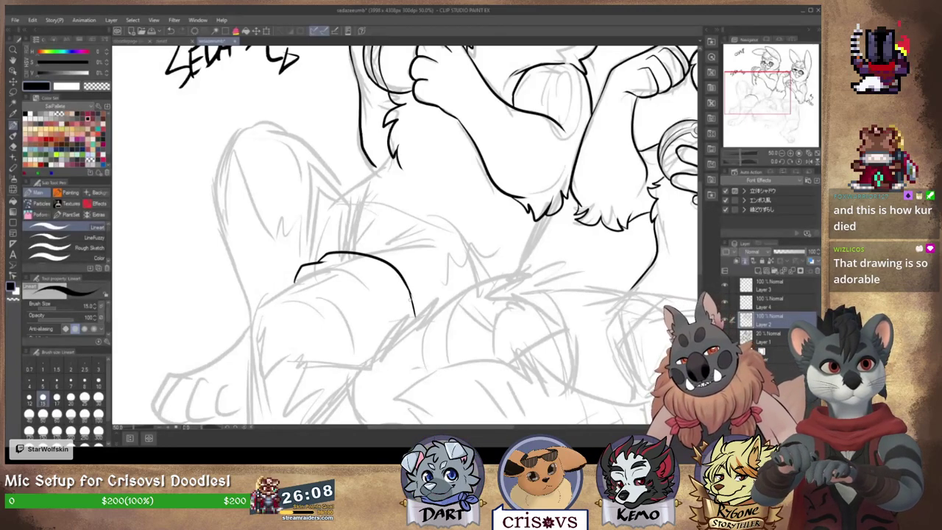
pyautogui.moveTo(301, 279)
pyautogui.mouseDown()
pyautogui.moveTo(354, 313)
pyautogui.moveTo(372, 344)
pyautogui.mouseUp()
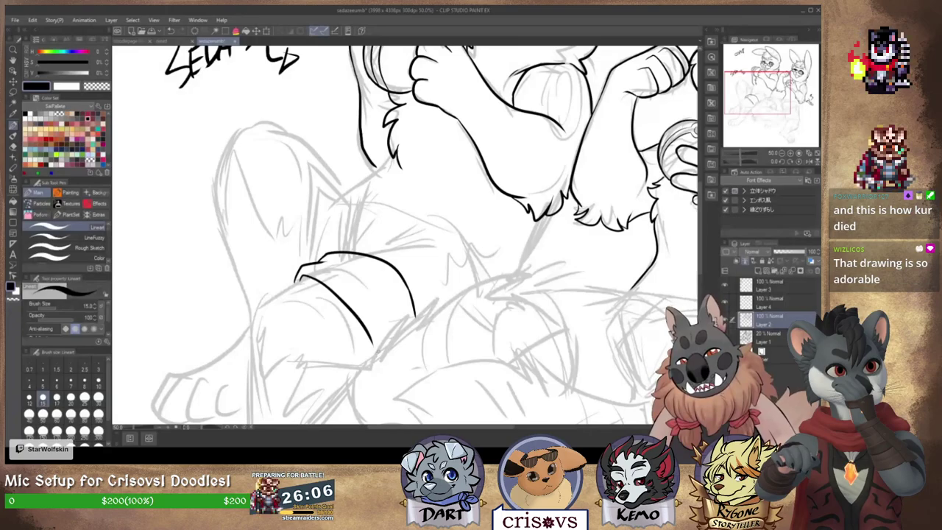
pyautogui.moveTo(329, 265)
pyautogui.mouseDown()
pyautogui.moveTo(320, 273)
pyautogui.moveTo(381, 308)
pyautogui.mouseUp()
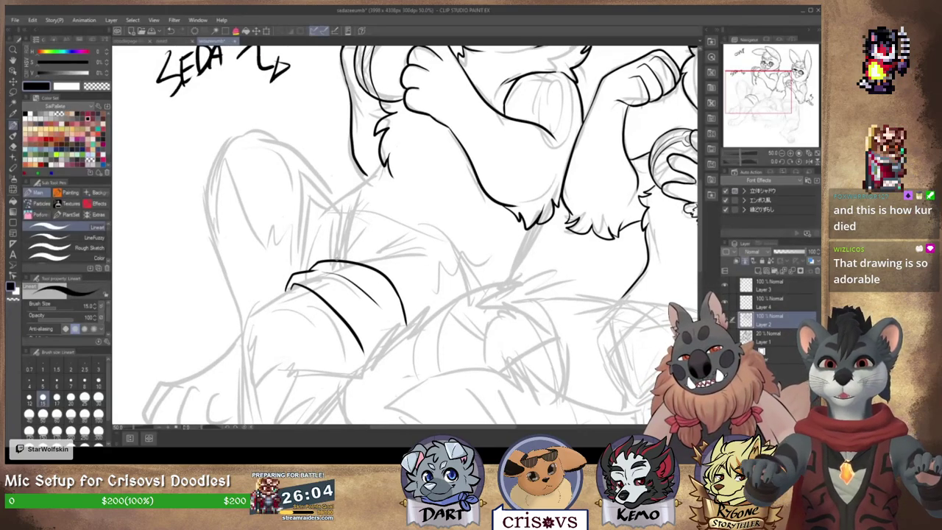
pyautogui.moveTo(336, 259); pyautogui.dragTo(348, 256)
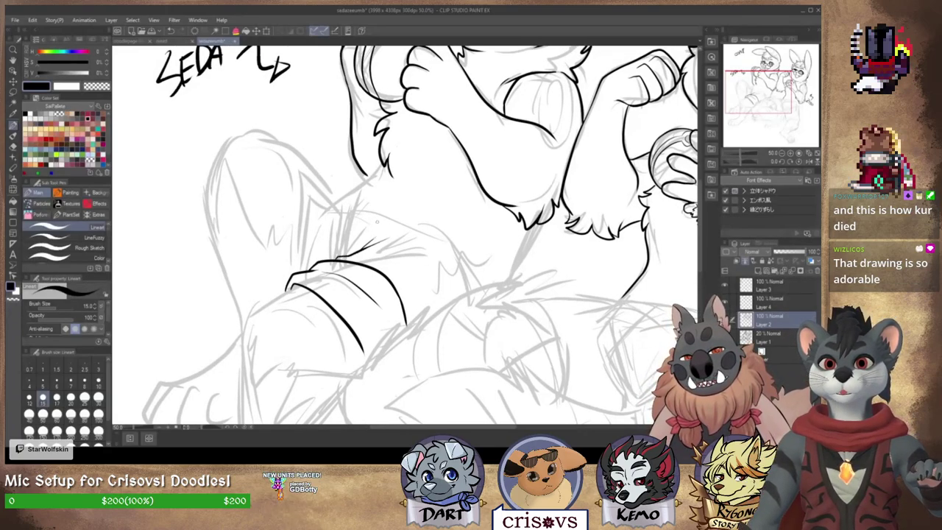
pyautogui.moveTo(374, 258)
pyautogui.mouseDown()
pyautogui.moveTo(358, 274)
pyautogui.moveTo(322, 245)
pyautogui.mouseUp()
pyautogui.hotkey('ctrl', 'z')
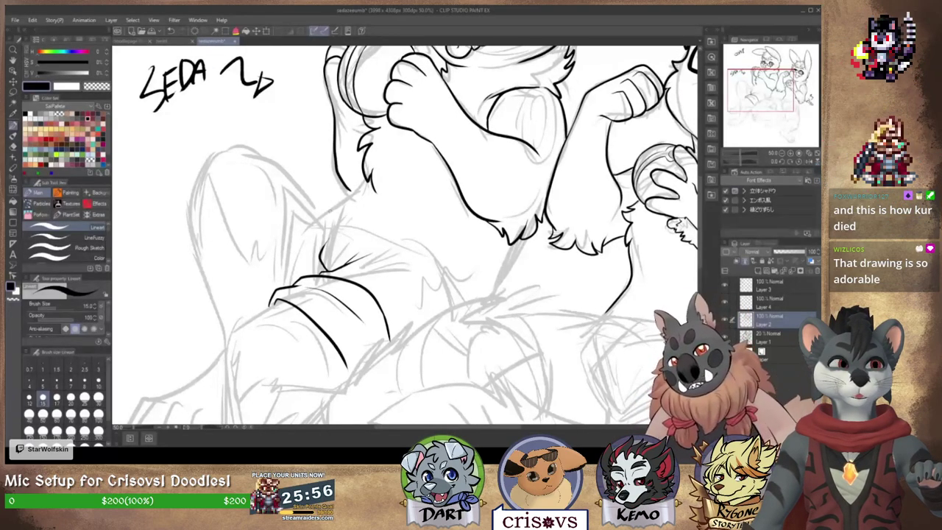
# Step: Ink the second character's waistband as two parallel curved lines and add the lower-back line beneath the near elbow
pyautogui.moveTo(379, 216); pyautogui.dragTo(463, 298)
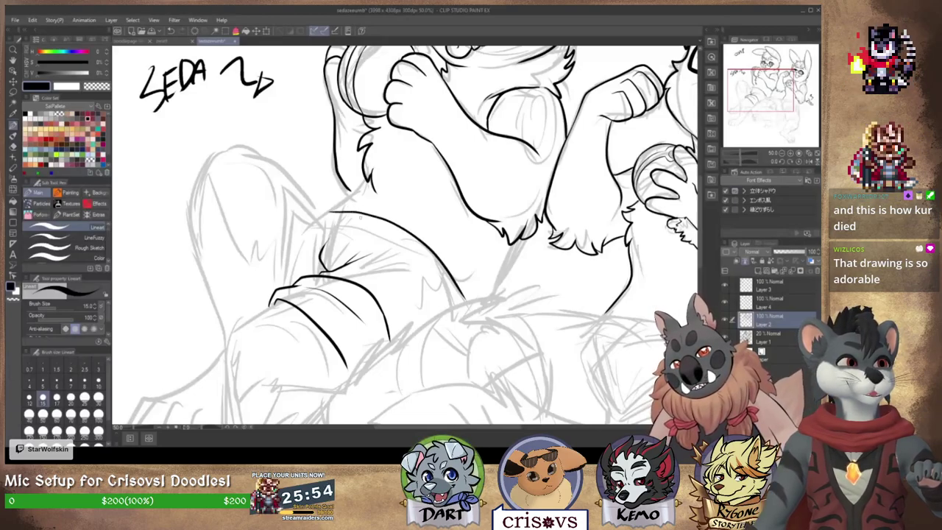
pyautogui.moveTo(315, 219)
pyautogui.mouseDown()
pyautogui.moveTo(363, 225)
pyautogui.moveTo(448, 298)
pyautogui.mouseUp()
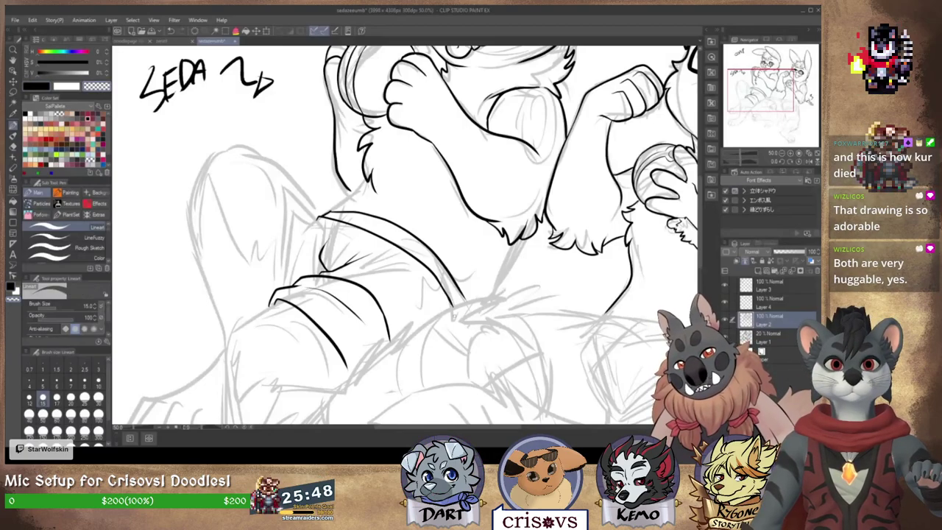
pyautogui.moveTo(518, 267); pyautogui.dragTo(481, 298)
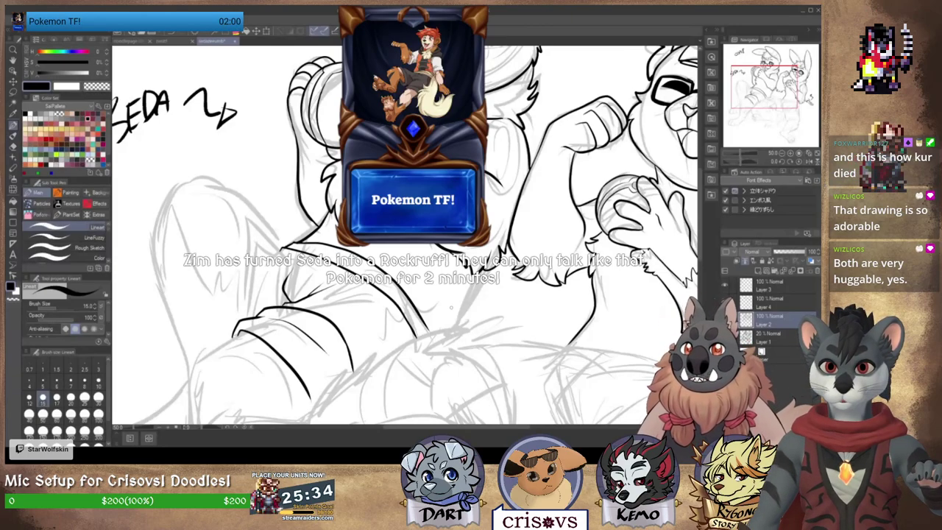
pyautogui.moveTo(451, 307); pyautogui.dragTo(466, 281)
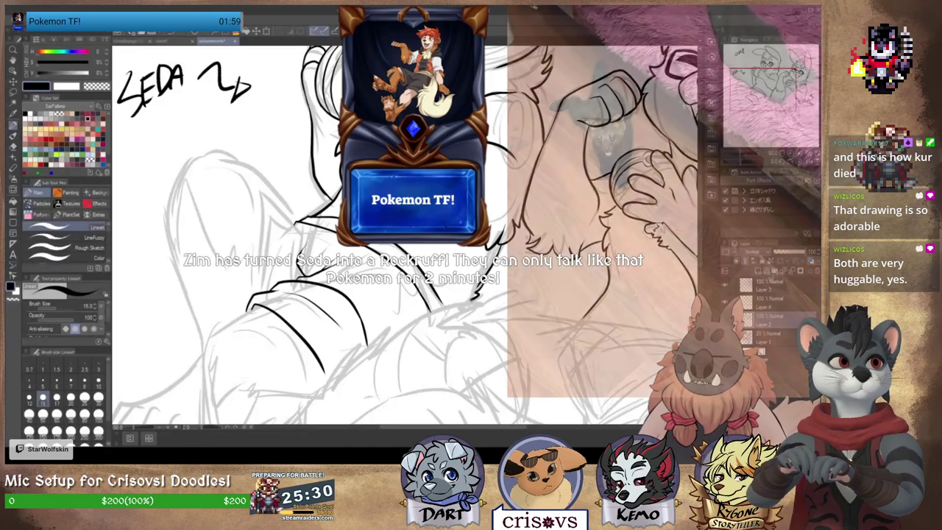
pyautogui.moveTo(412, 250); pyautogui.dragTo(361, 313)
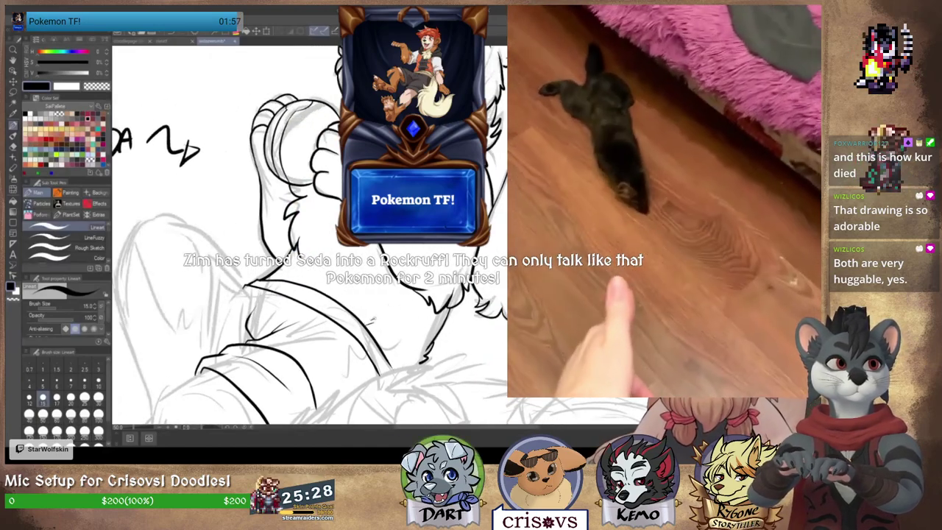
# Step: Ink the cuff and edge of the second character's far shorts leg around the raised thigh
pyautogui.hotkey('ctrl', '0')
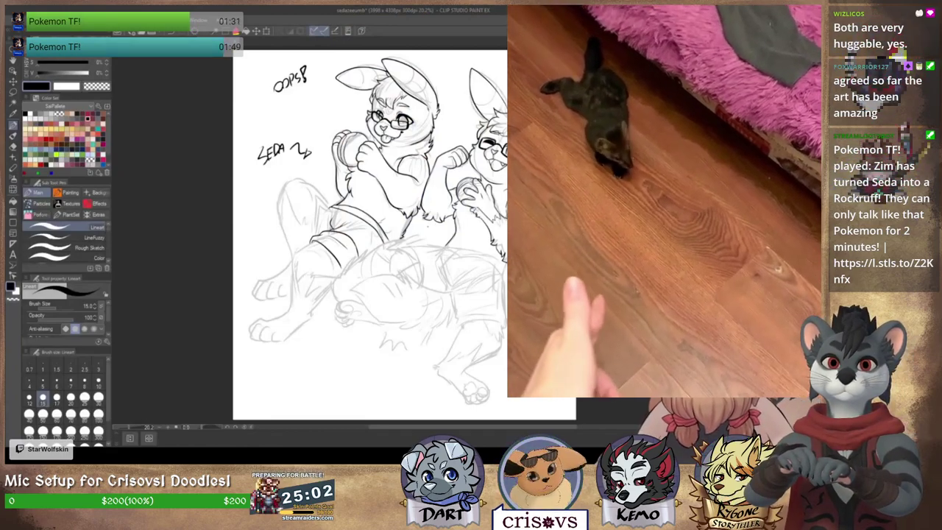
pyautogui.hotkey('ctrl', '+')
pyautogui.hotkey('ctrl', '+')
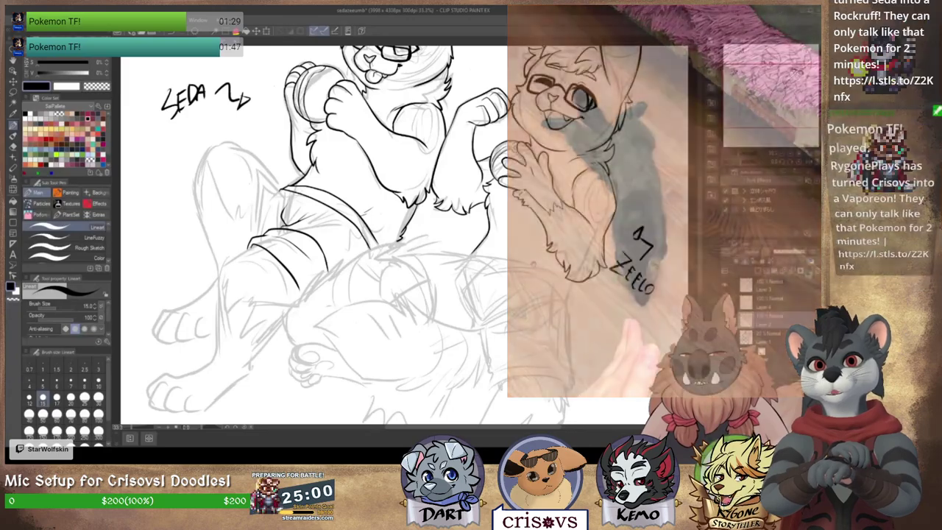
pyautogui.moveTo(534, 264)
pyautogui.mouseDown()
pyautogui.moveTo(522, 272)
pyautogui.moveTo(509, 234)
pyautogui.moveTo(518, 279)
pyautogui.moveTo(561, 296)
pyautogui.mouseUp()
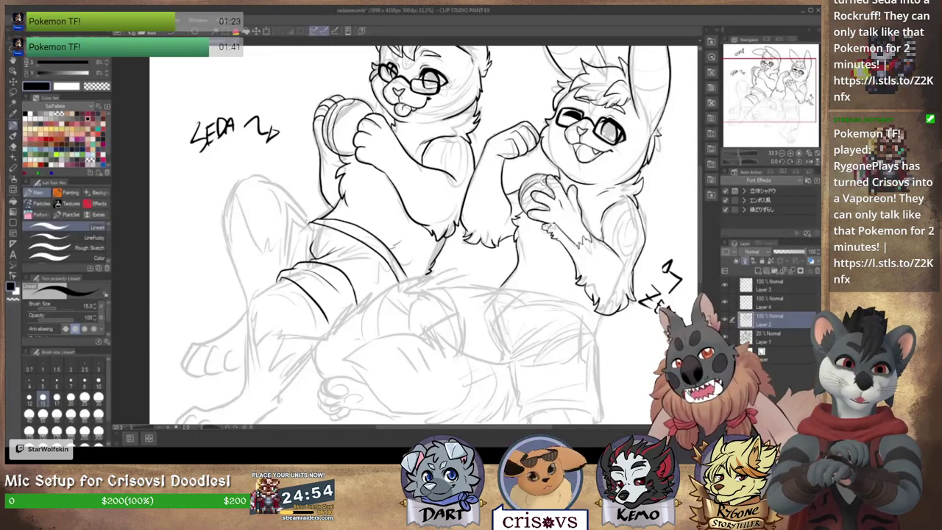
pyautogui.moveTo(293, 191); pyautogui.dragTo(275, 179)
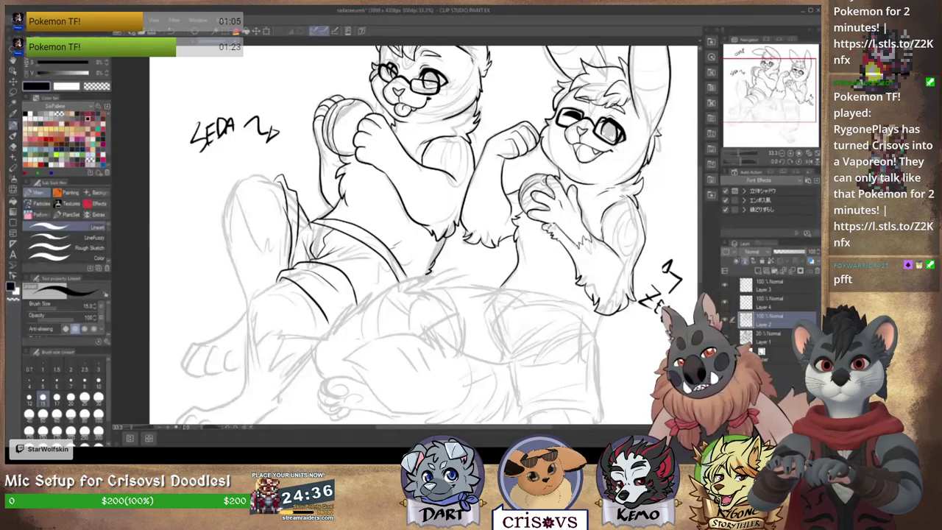
# Step: Ink the second character's bent knees and lower legs with jagged fur markings and ragged calf fur
pyautogui.moveTo(343, 248); pyautogui.dragTo(336, 256)
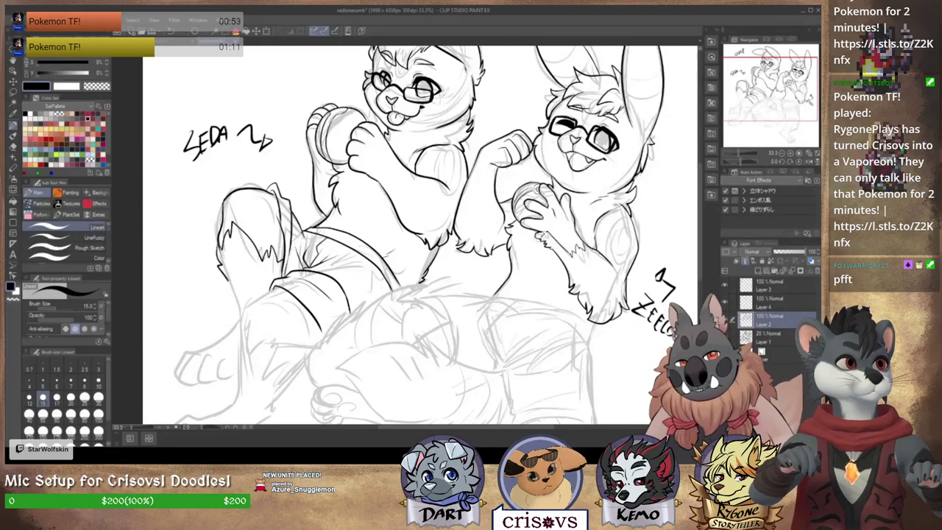
pyautogui.moveTo(288, 329); pyautogui.dragTo(351, 265)
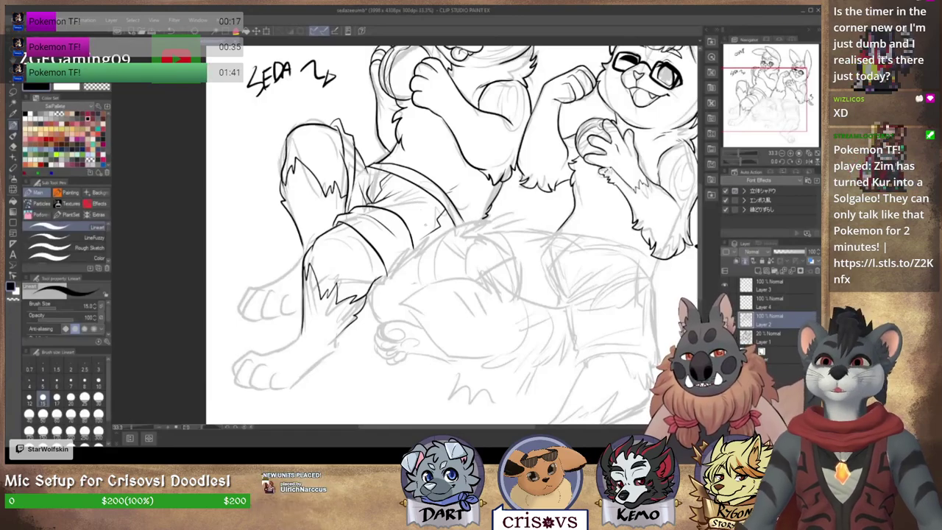
pyautogui.moveTo(428, 248)
pyautogui.mouseDown()
pyautogui.moveTo(397, 187)
pyautogui.moveTo(421, 203)
pyautogui.moveTo(470, 208)
pyautogui.mouseUp()
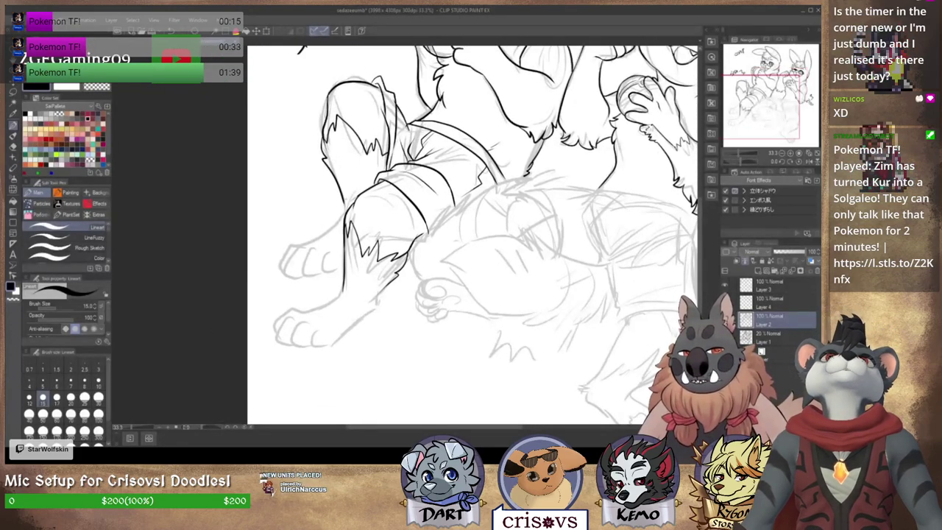
# Step: Ink the second character's far foot with rounded toes, plus the near foot's upper edge and toes
pyautogui.moveTo(343, 212)
pyautogui.mouseDown()
pyautogui.moveTo(279, 267)
pyautogui.moveTo(338, 270)
pyautogui.moveTo(344, 259)
pyautogui.mouseUp()
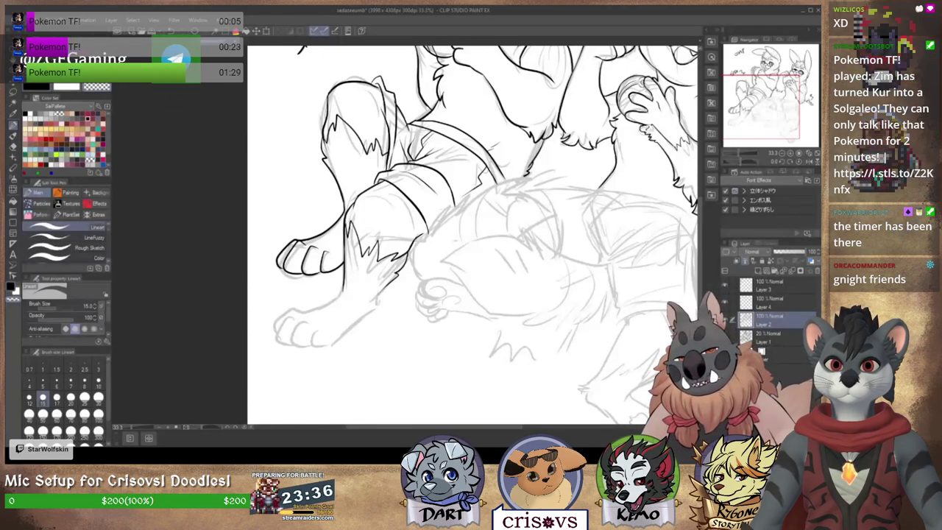
pyautogui.scroll(-2, 471, 236)
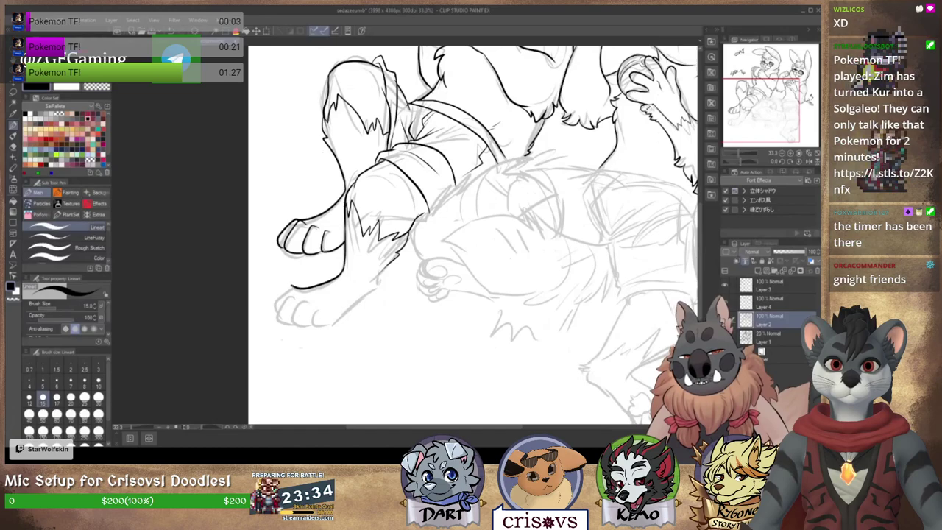
pyautogui.moveTo(292, 287)
pyautogui.mouseDown()
pyautogui.moveTo(276, 312)
pyautogui.moveTo(298, 321)
pyautogui.moveTo(314, 309)
pyautogui.moveTo(317, 324)
pyautogui.mouseUp()
pyautogui.press('c')
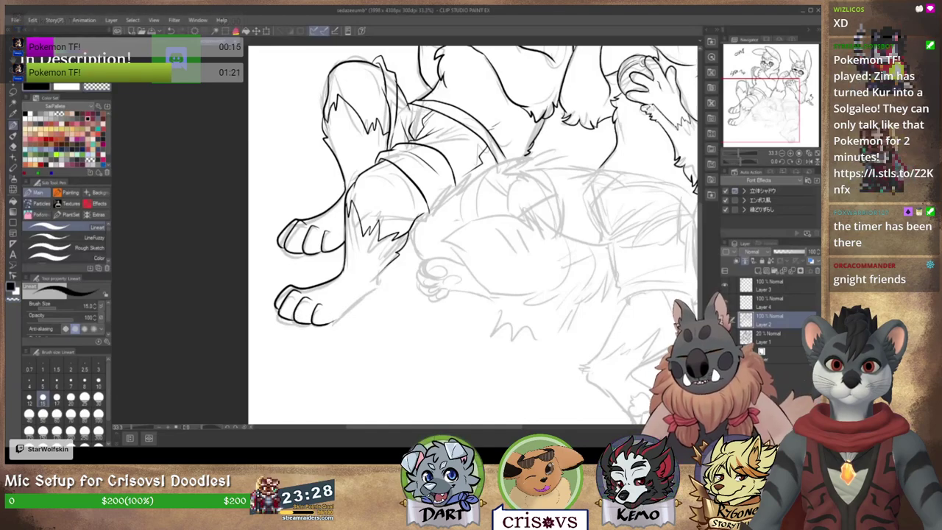
# Step: Ink the sole and heel of the second character's near foot to close its outline
pyautogui.moveTo(379, 279); pyautogui.dragTo(331, 323)
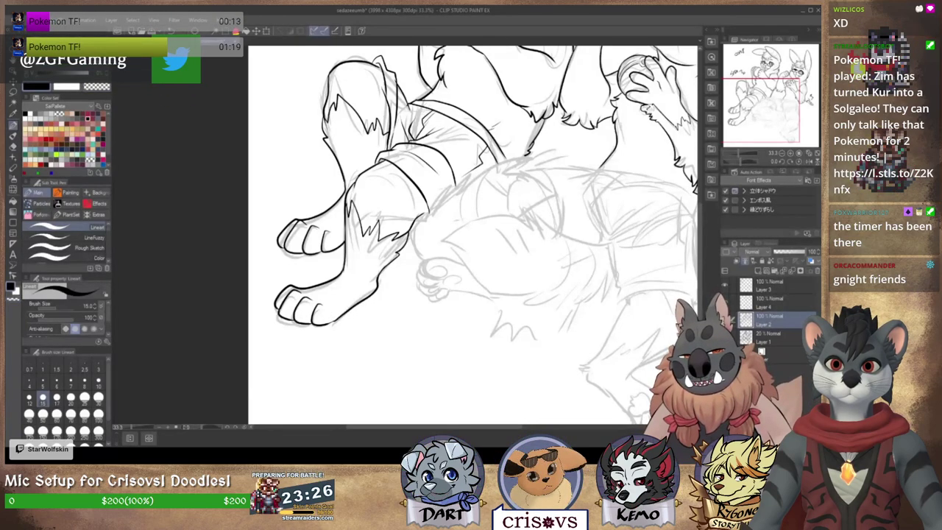
pyautogui.moveTo(441, 221); pyautogui.dragTo(416, 260)
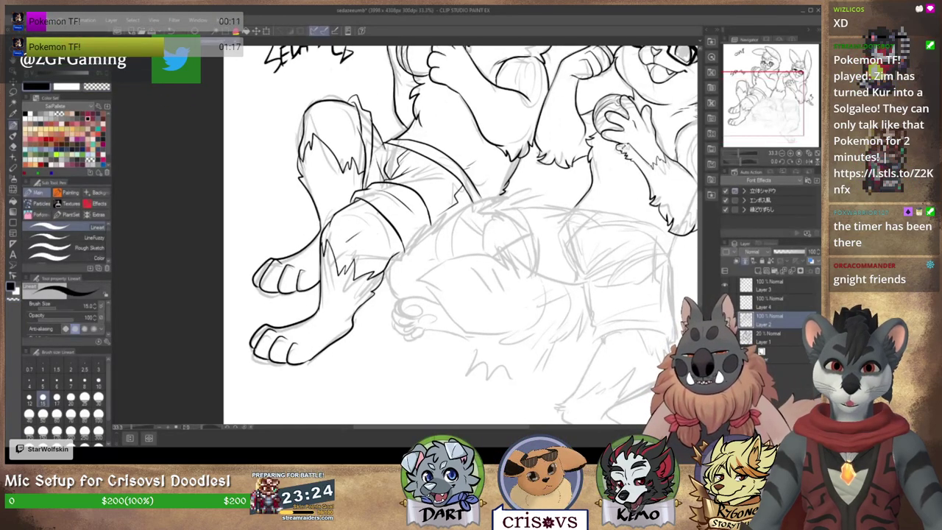
pyautogui.moveTo(523, 243); pyautogui.dragTo(362, 349)
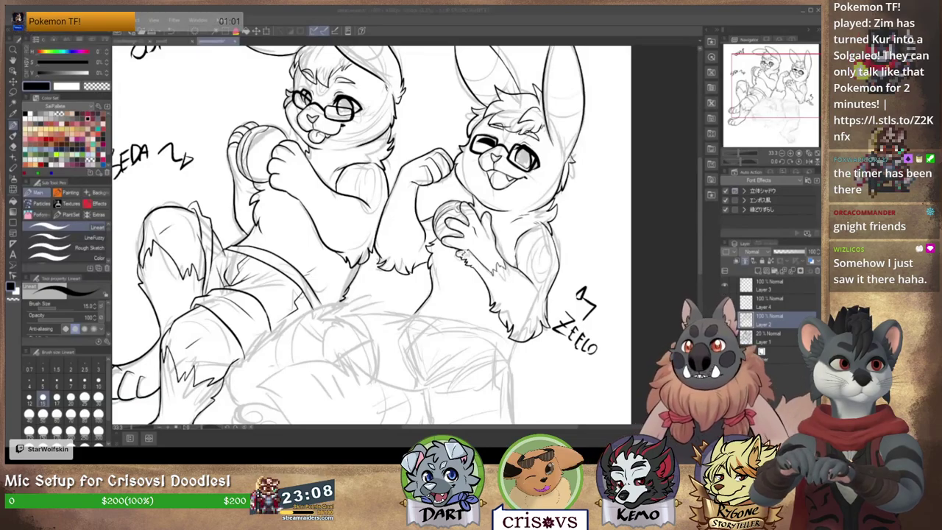
# Step: Ink the rounded outer edge of the right-hand character's bent leg beside the second character's near knee
pyautogui.click(473, 22)
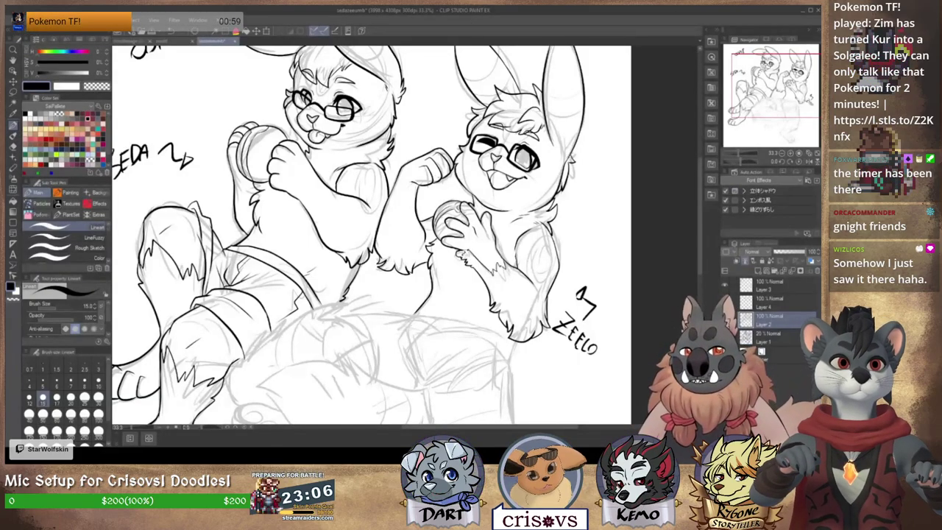
pyautogui.moveTo(430, 188); pyautogui.dragTo(404, 190)
pyautogui.scroll(-5, 397, 236)
pyautogui.moveTo(476, 240); pyautogui.dragTo(508, 311)
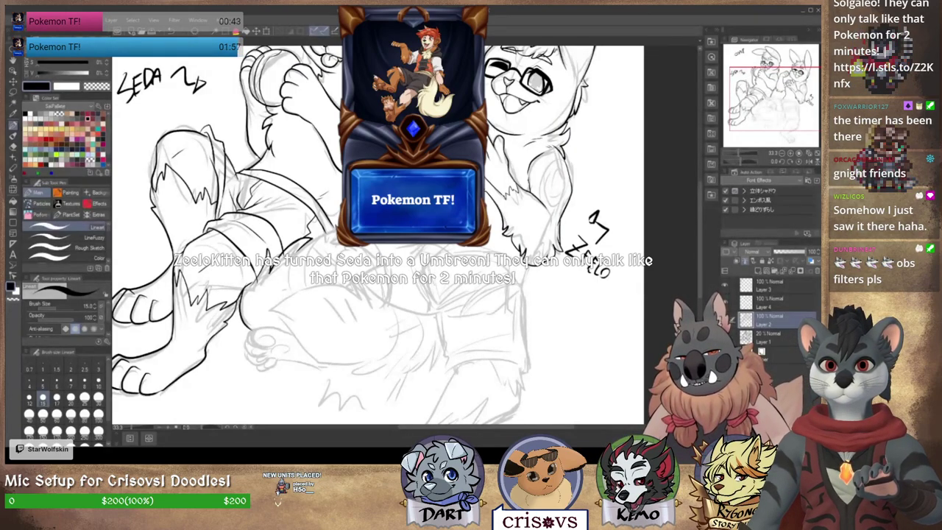
pyautogui.moveTo(387, 284)
pyautogui.mouseDown()
pyautogui.moveTo(378, 318)
pyautogui.moveTo(327, 290)
pyautogui.moveTo(377, 297)
pyautogui.mouseUp()
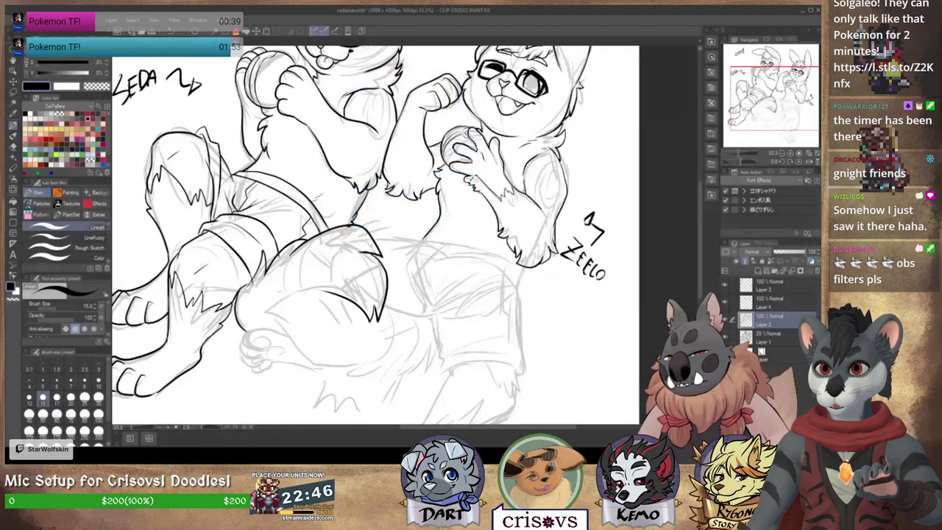
pyautogui.hotkey('ctrl', 'z')
pyautogui.hotkey('ctrl', 'z')
pyautogui.hotkey('ctrl', 'z')
pyautogui.hotkey('ctrl', 'z')
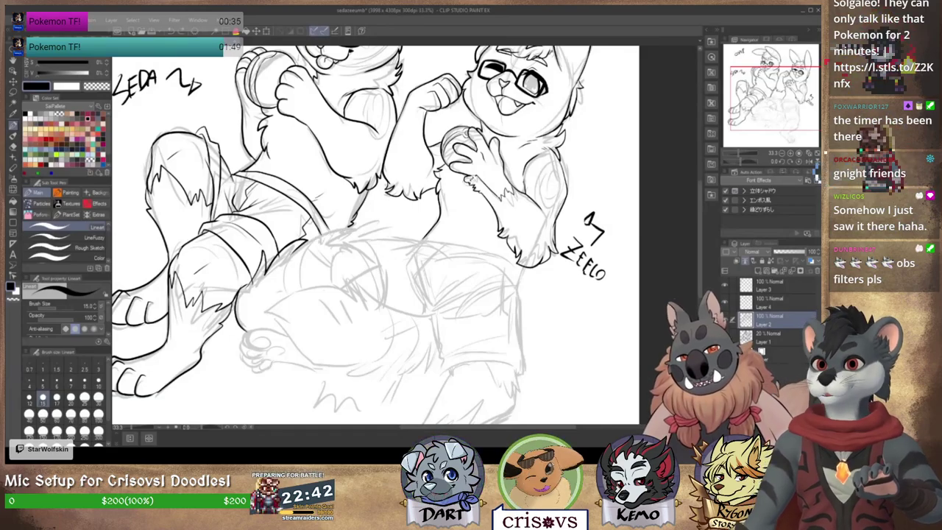
pyautogui.moveTo(317, 236); pyautogui.dragTo(375, 316)
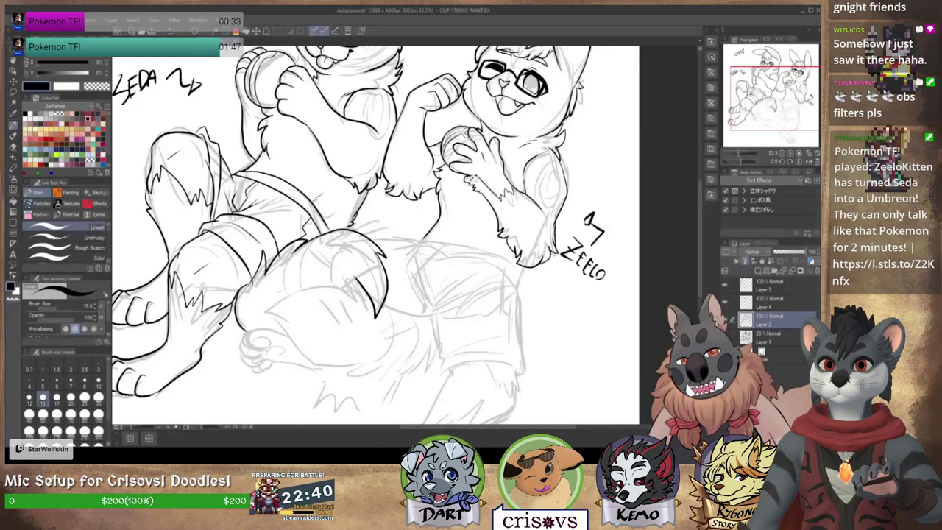
pyautogui.hotkey('ctrl', 'z')
pyautogui.hotkey('ctrl', 'z')
pyautogui.moveTo(305, 241)
pyautogui.mouseDown()
pyautogui.moveTo(380, 248)
pyautogui.moveTo(378, 321)
pyautogui.mouseUp()
pyautogui.hotkey('ctrl', 'z')
# Step: Ink the bent leg's top curve with its pointed fur tuft, plus the bushy tail shape with ragged fur below it
pyautogui.moveTo(380, 244)
pyautogui.mouseDown()
pyautogui.moveTo(378, 324)
pyautogui.moveTo(340, 279)
pyautogui.mouseUp()
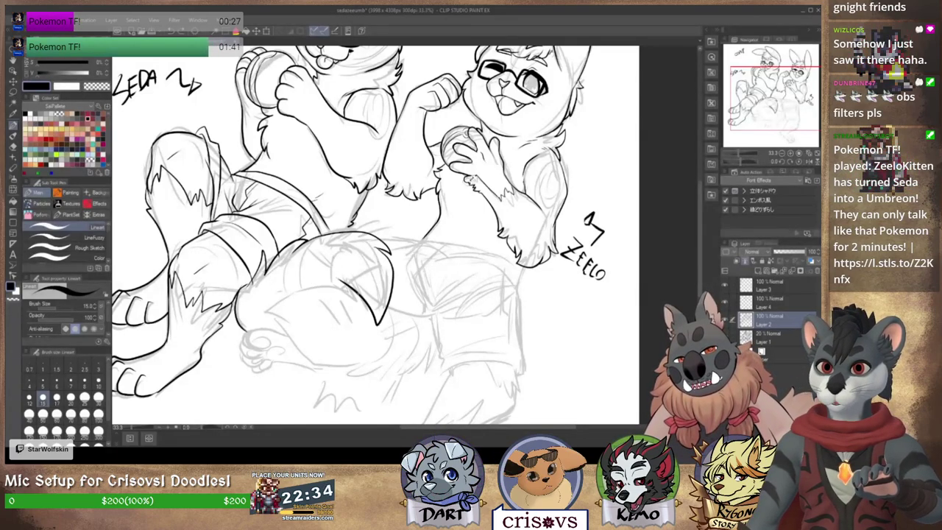
pyautogui.moveTo(333, 282)
pyautogui.mouseDown()
pyautogui.moveTo(270, 318)
pyautogui.moveTo(317, 364)
pyautogui.moveTo(338, 319)
pyautogui.moveTo(422, 307)
pyautogui.mouseUp()
pyautogui.hotkey('ctrl', 'z')
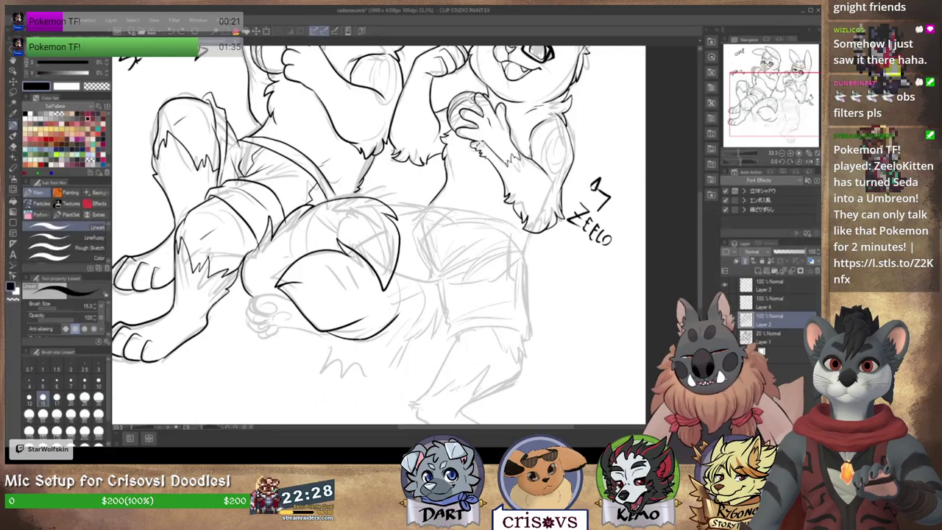
pyautogui.moveTo(359, 339)
pyautogui.mouseDown()
pyautogui.moveTo(425, 306)
pyautogui.moveTo(415, 336)
pyautogui.mouseUp()
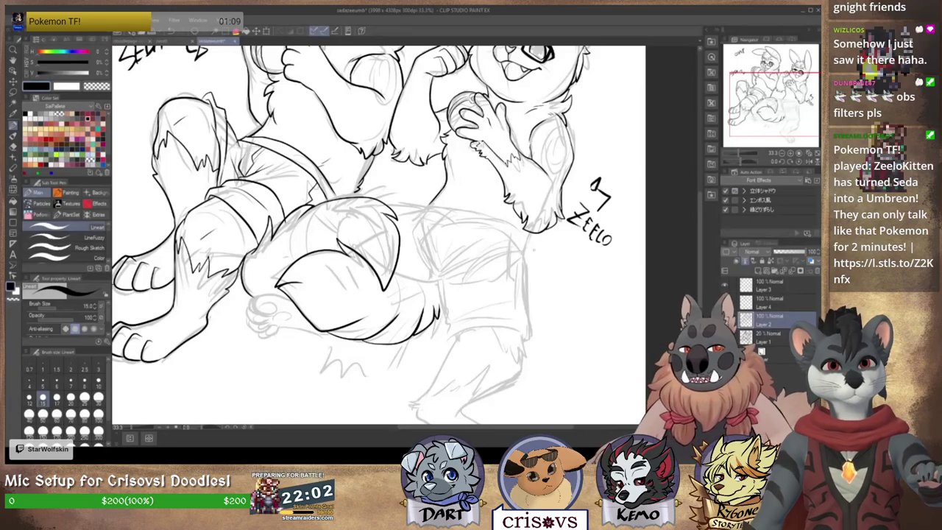
# Step: Clean up the lower tail line and ink the short shorts edge between the fur tuft and the crotch
pyautogui.moveTo(530, 266); pyautogui.dragTo(564, 218)
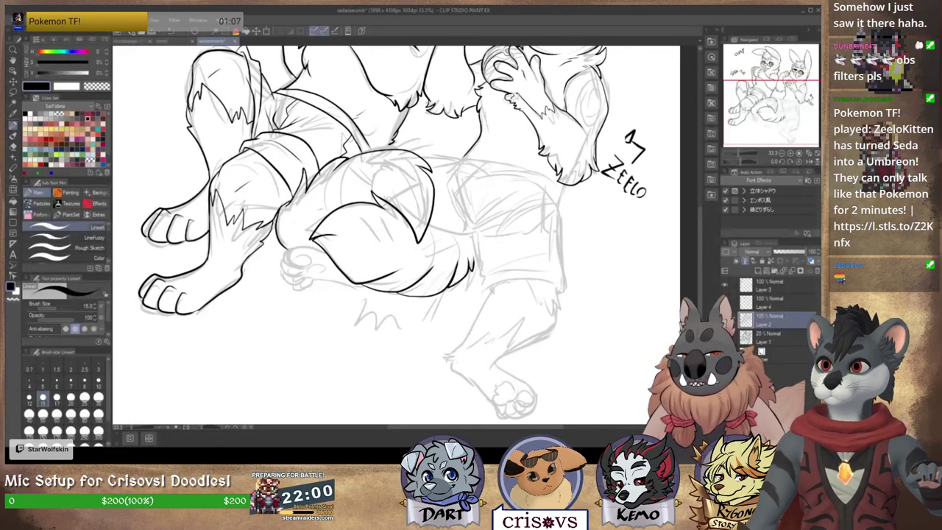
pyautogui.moveTo(421, 278)
pyautogui.mouseDown()
pyautogui.moveTo(378, 299)
pyautogui.moveTo(409, 291)
pyautogui.moveTo(421, 271)
pyautogui.mouseUp()
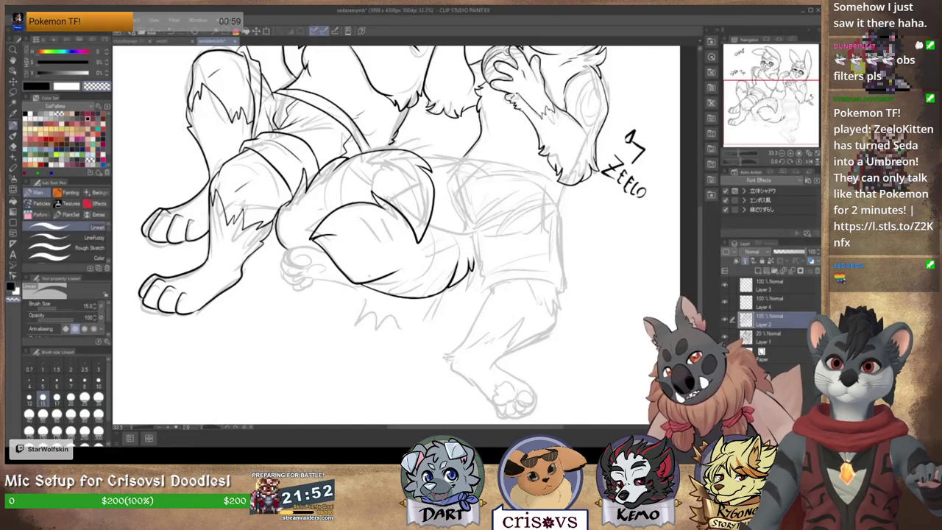
pyautogui.moveTo(351, 258); pyautogui.dragTo(401, 271)
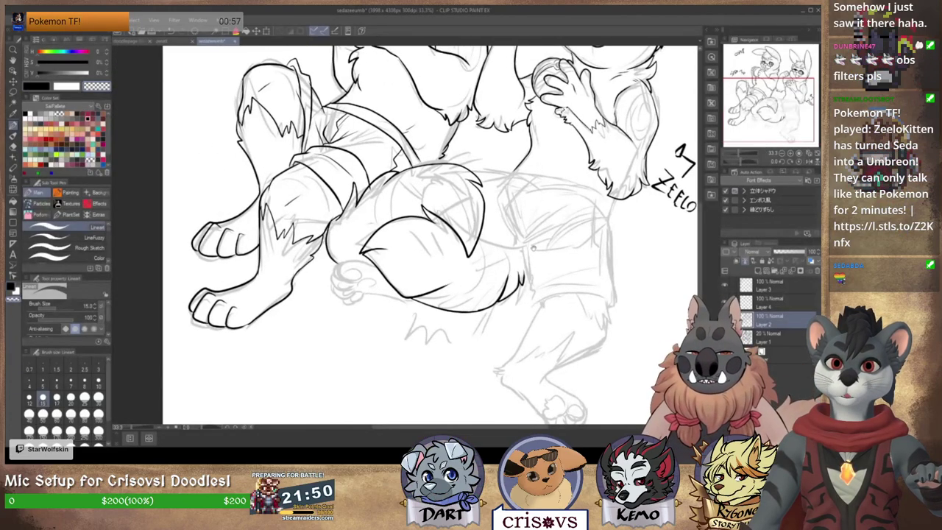
pyautogui.moveTo(533, 248); pyautogui.dragTo(497, 285)
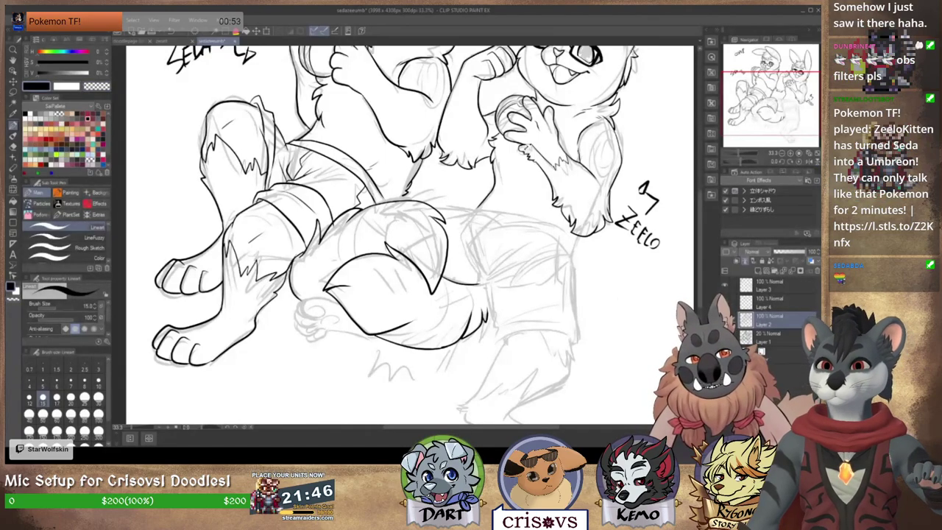
# Step: Ink the right-hand character's curved waistband and add small navel marks on both characters' bellies
pyautogui.moveTo(529, 239); pyautogui.dragTo(506, 255)
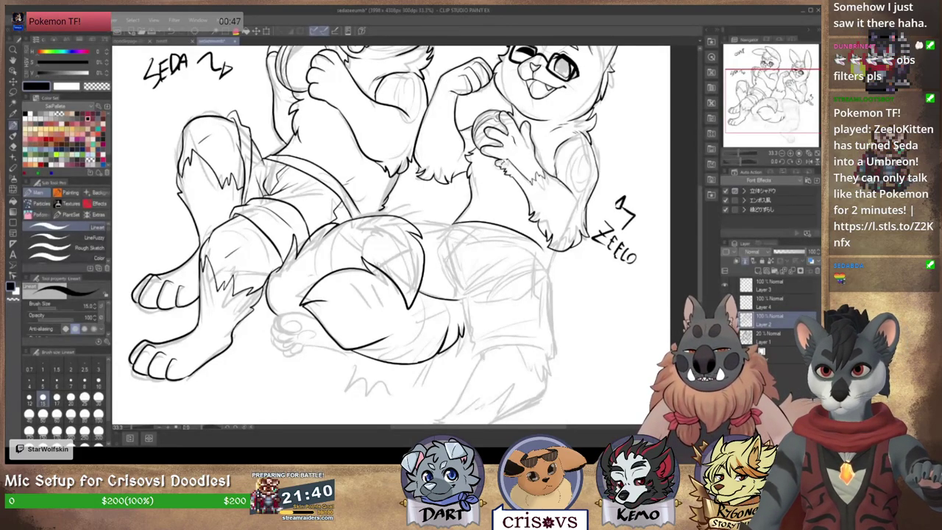
pyautogui.hotkey('ctrl', 'z')
pyautogui.moveTo(454, 224); pyautogui.dragTo(541, 255)
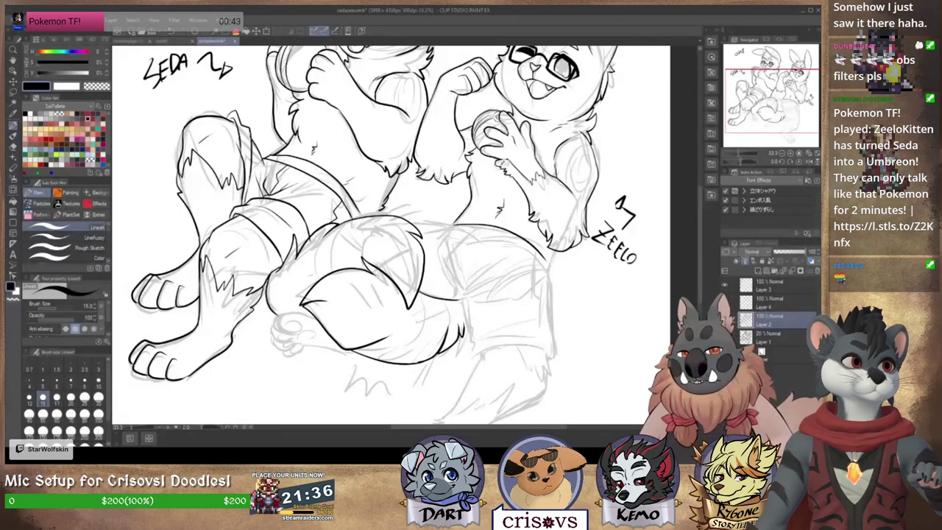
pyautogui.moveTo(550, 272); pyautogui.dragTo(477, 265)
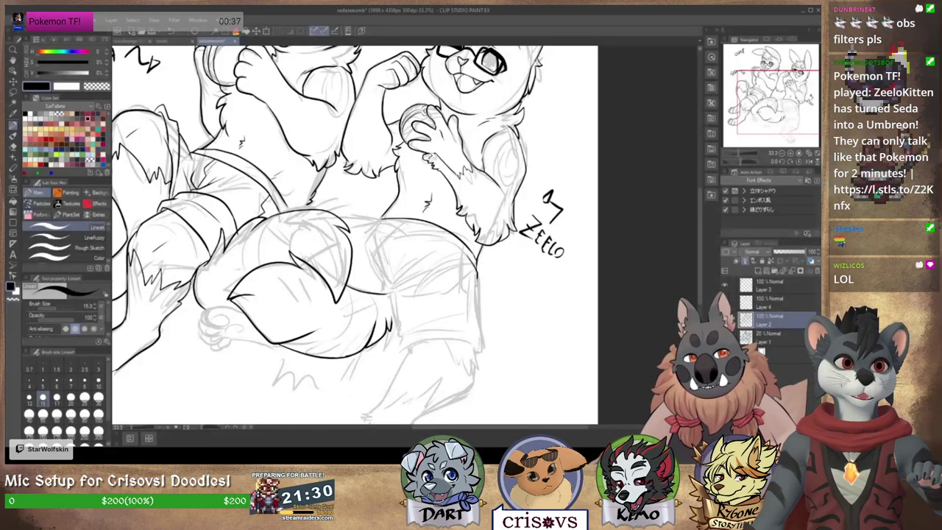
# Step: Ink the right-hand character's near shorts leg with its outer side, curved cuff, side seam and fabric folds
pyautogui.moveTo(478, 278)
pyautogui.mouseDown()
pyautogui.moveTo(482, 356)
pyautogui.moveTo(477, 342)
pyautogui.mouseUp()
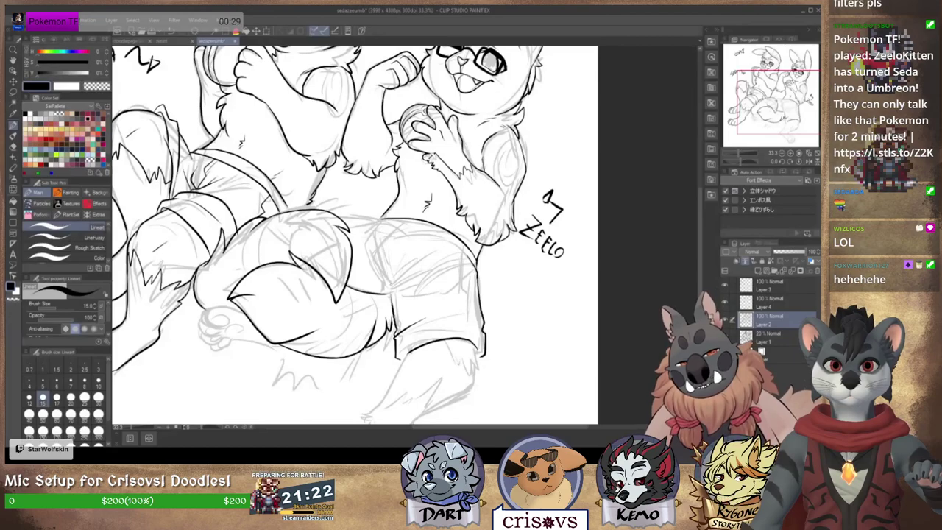
pyautogui.moveTo(441, 309); pyautogui.dragTo(374, 298)
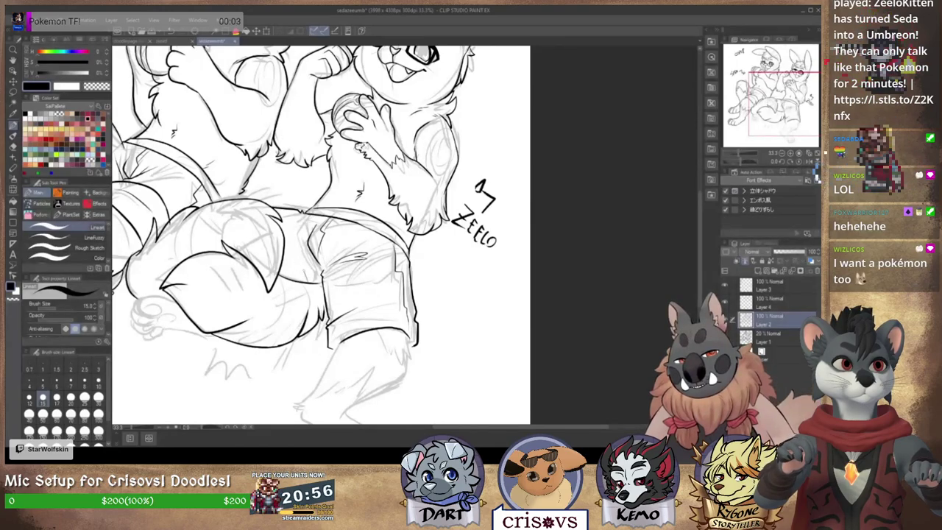
pyautogui.moveTo(331, 279); pyautogui.dragTo(405, 236)
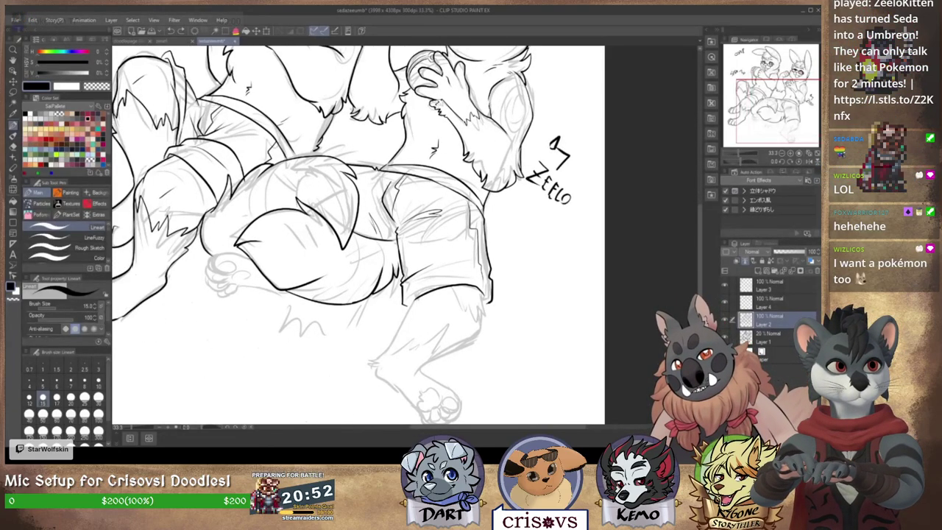
# Step: Ink the right-hand character's tucked foot below the tail, with rounded toes, paw pads and the underside line
pyautogui.moveTo(227, 254)
pyautogui.mouseDown()
pyautogui.moveTo(212, 271)
pyautogui.moveTo(236, 271)
pyautogui.moveTo(230, 285)
pyautogui.moveTo(251, 273)
pyautogui.mouseUp()
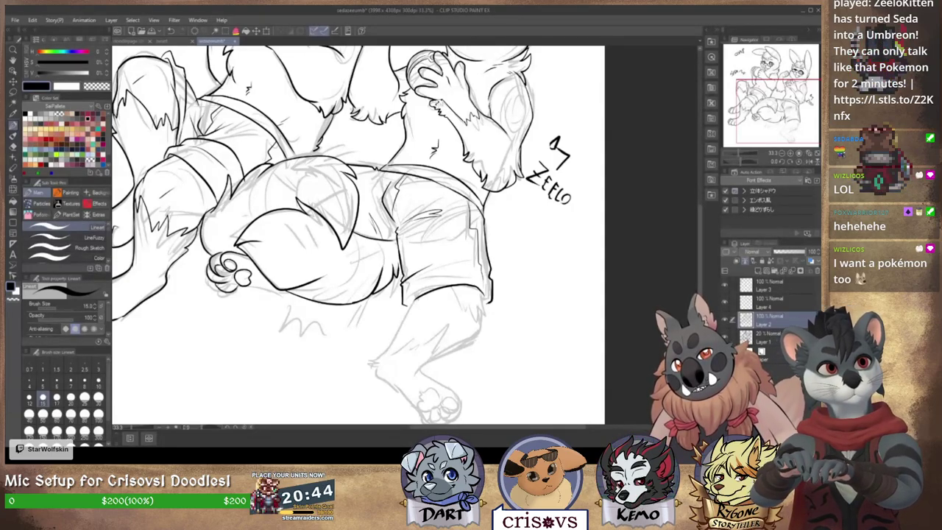
pyautogui.moveTo(223, 273); pyautogui.dragTo(232, 278)
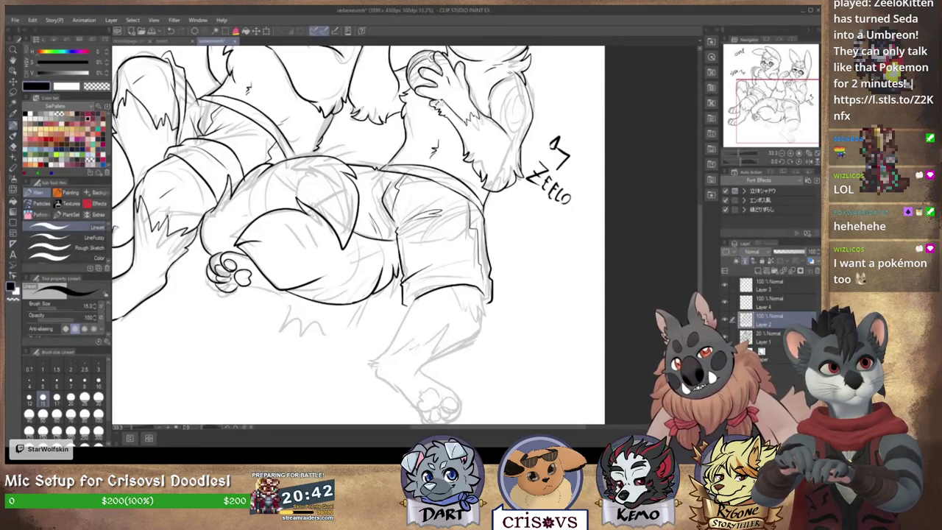
pyautogui.moveTo(224, 283); pyautogui.dragTo(234, 288)
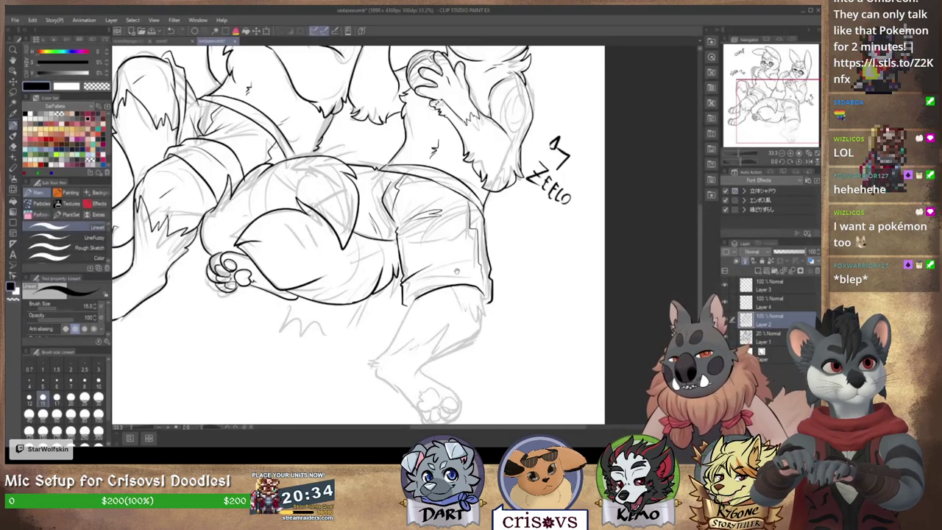
pyautogui.moveTo(456, 274)
pyautogui.mouseDown()
pyautogui.moveTo(545, 331)
pyautogui.moveTo(550, 355)
pyautogui.mouseUp()
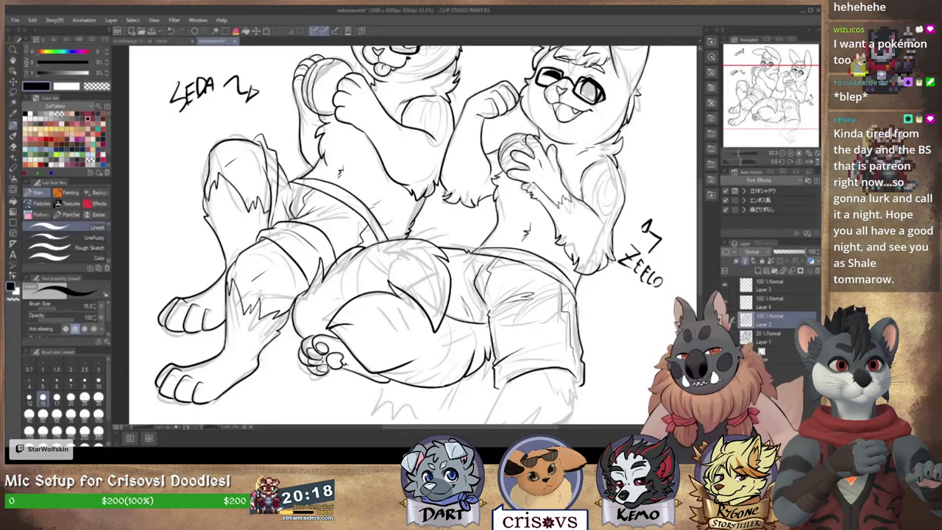
# Step: Ink the right-hand character's extended lower leg with jagged fur under the cuff, both calf edges and a tufted heel
pyautogui.moveTo(442, 294); pyautogui.dragTo(400, 224)
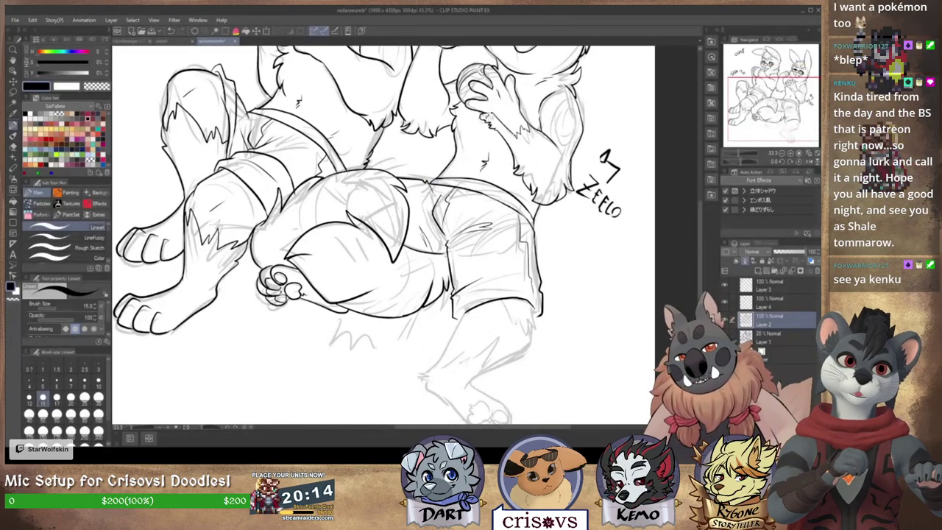
pyautogui.scroll(-3, 382, 235)
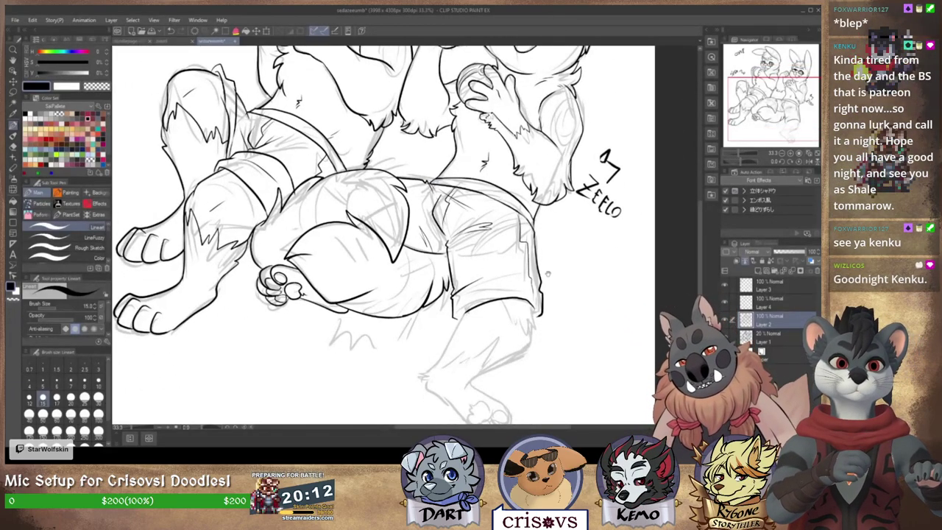
pyautogui.moveTo(551, 233); pyautogui.dragTo(544, 248)
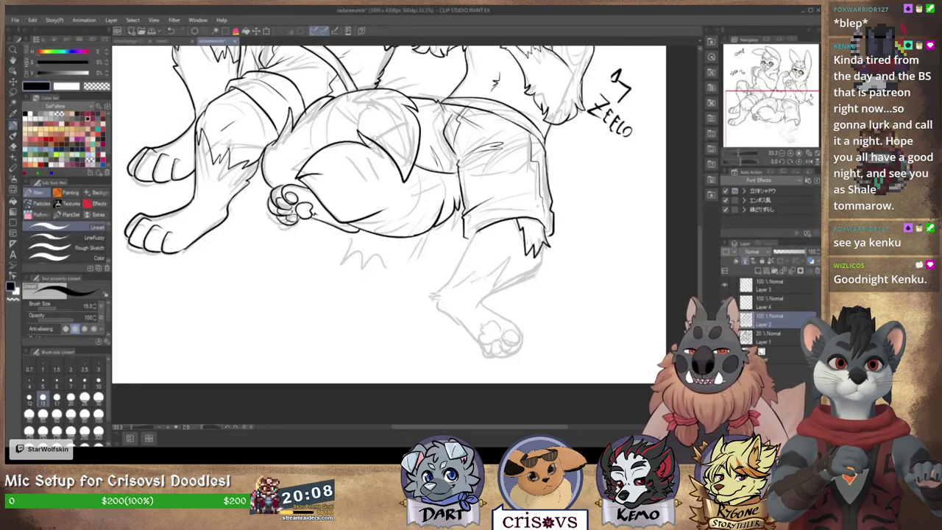
pyautogui.moveTo(543, 252); pyautogui.dragTo(525, 272)
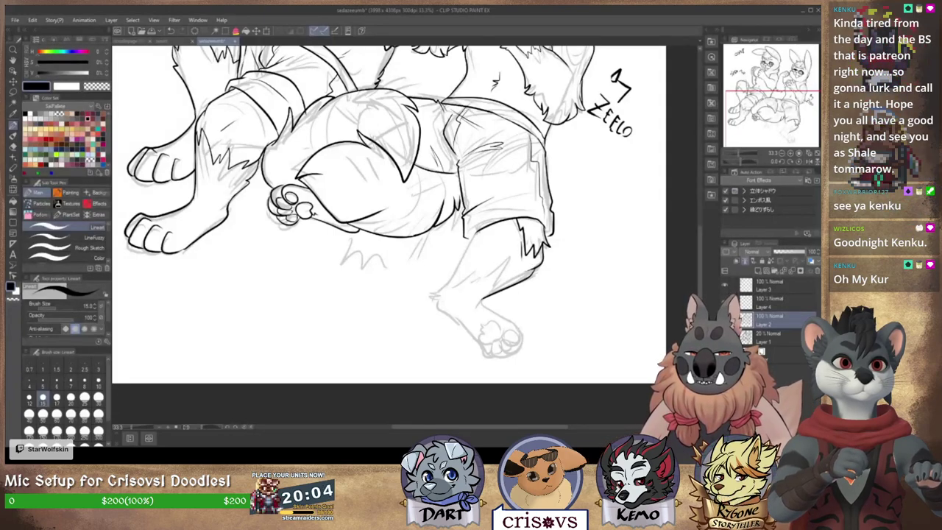
pyautogui.moveTo(479, 231)
pyautogui.mouseDown()
pyautogui.moveTo(434, 300)
pyautogui.moveTo(477, 343)
pyautogui.mouseUp()
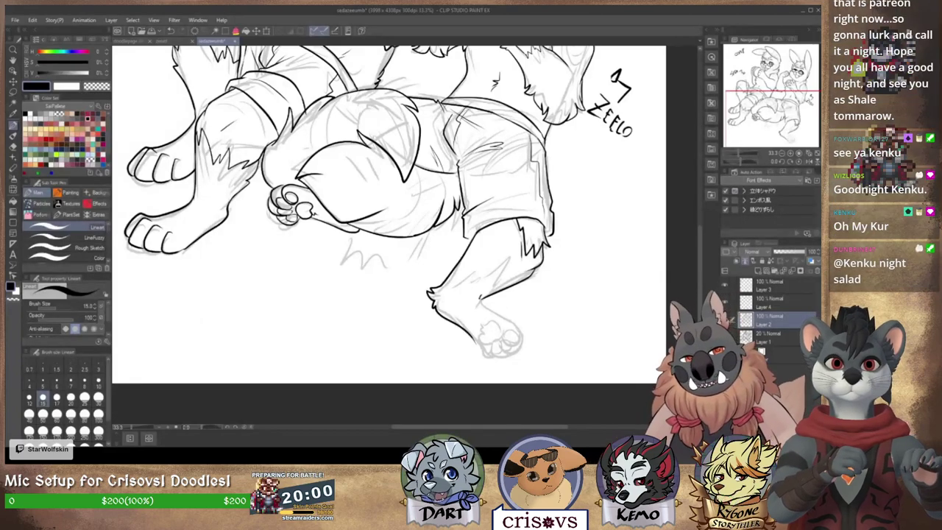
# Step: Ink the extended foot's toes and paw pads, and add jagged fur markings across the lower leg above it
pyautogui.moveTo(479, 297)
pyautogui.mouseDown()
pyautogui.moveTo(521, 341)
pyautogui.moveTo(521, 354)
pyautogui.moveTo(497, 360)
pyautogui.mouseUp()
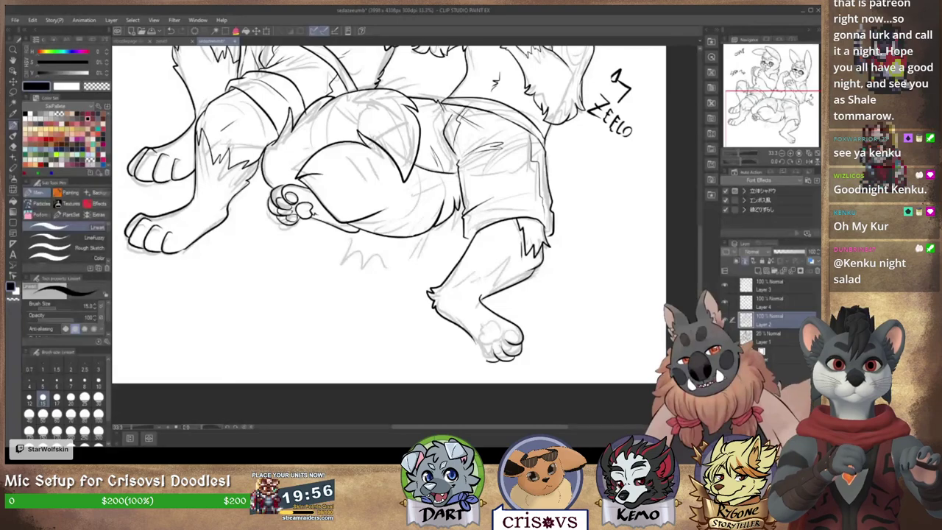
pyautogui.moveTo(462, 313); pyautogui.dragTo(444, 290)
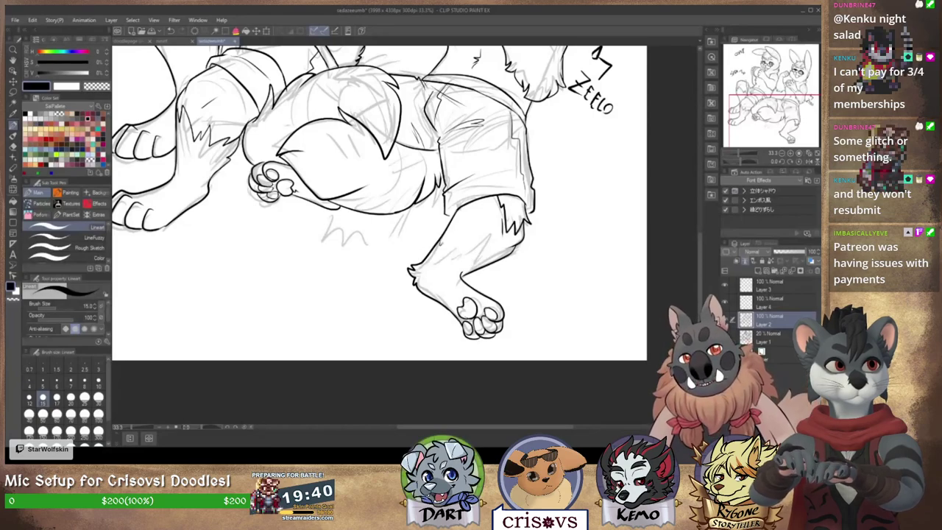
pyautogui.moveTo(449, 237)
pyautogui.mouseDown()
pyautogui.moveTo(461, 252)
pyautogui.moveTo(472, 237)
pyautogui.moveTo(476, 266)
pyautogui.mouseUp()
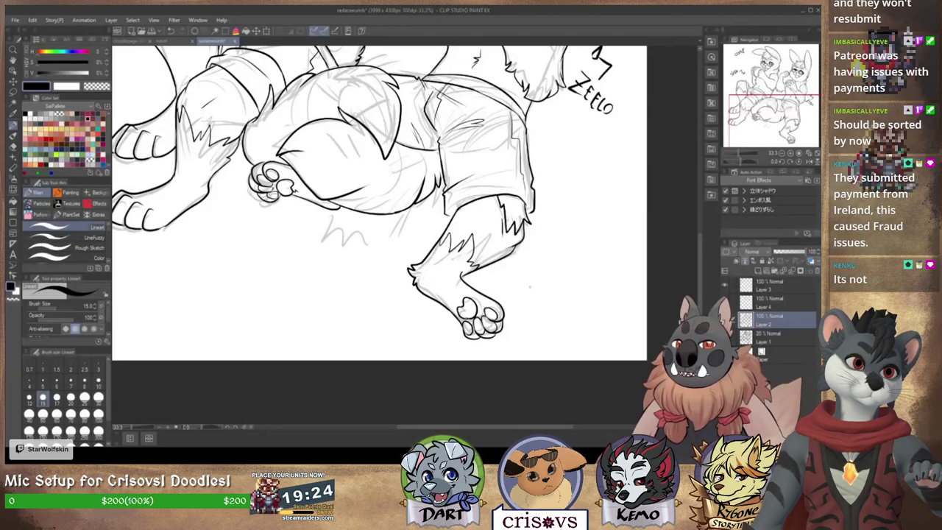
pyautogui.moveTo(441, 161); pyautogui.dragTo(446, 388)
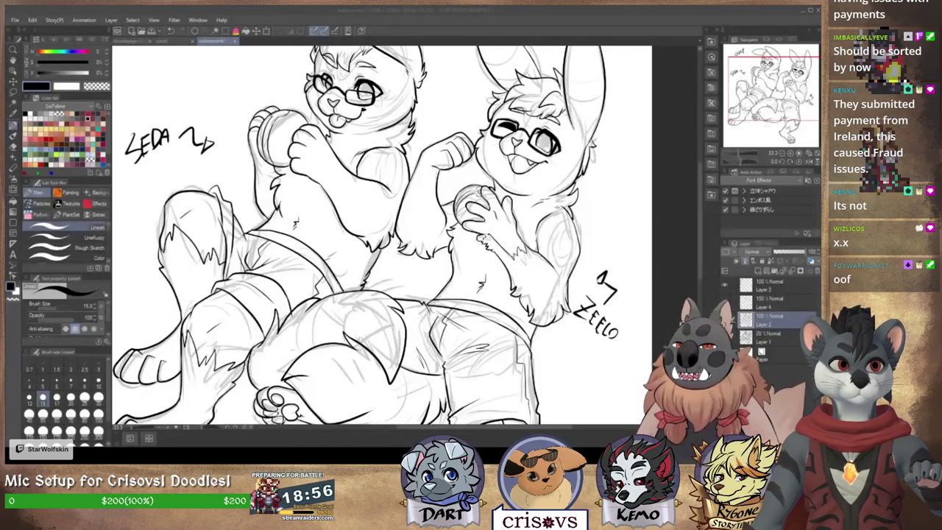
pyautogui.click(495, 27)
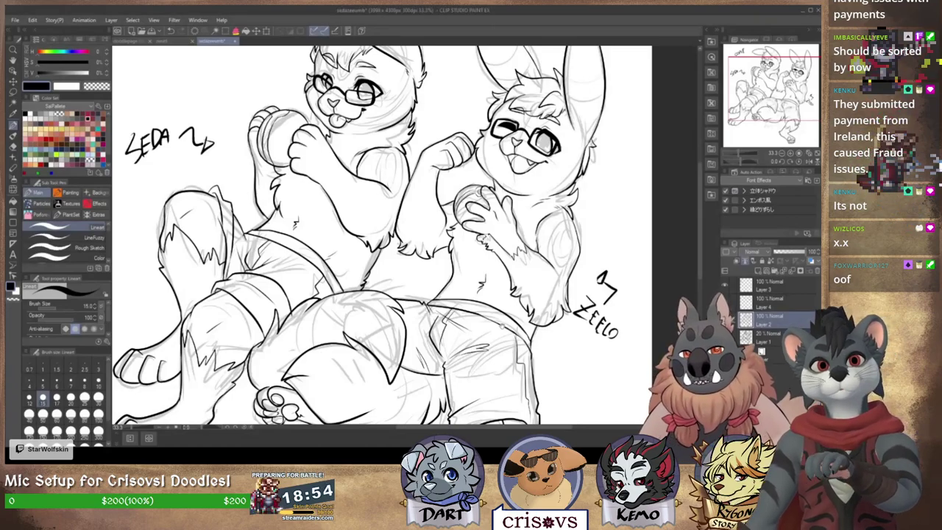
# Step: On a new top layer, use the Color brush to draw bold zigzags and short paired motion strokes above and below the right-hand character's tail
pyautogui.scroll(-2, 502, 326)
pyautogui.click(748, 287)
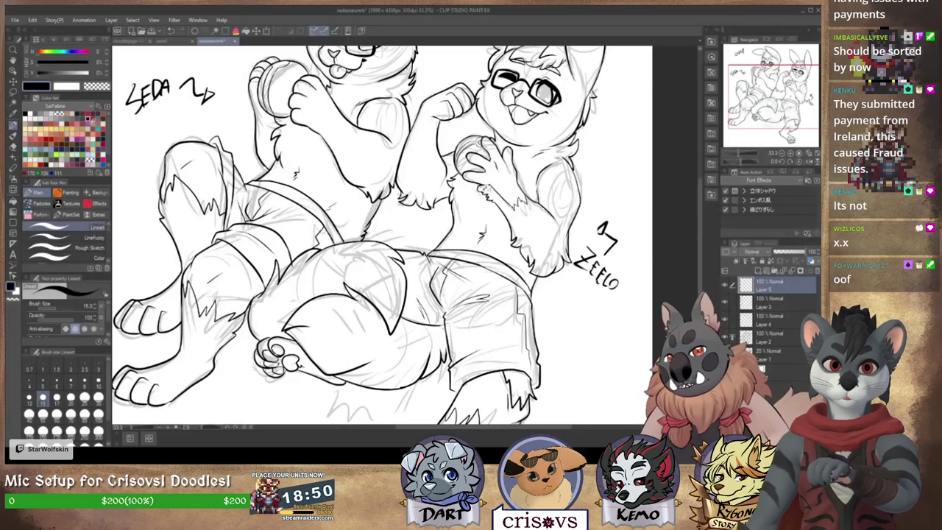
pyautogui.click(87, 257)
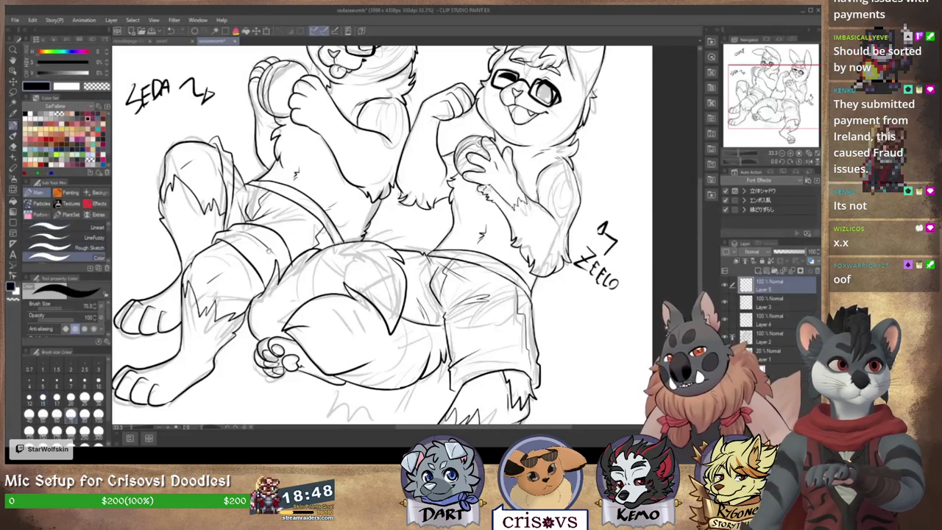
pyautogui.moveTo(338, 231); pyautogui.dragTo(297, 225)
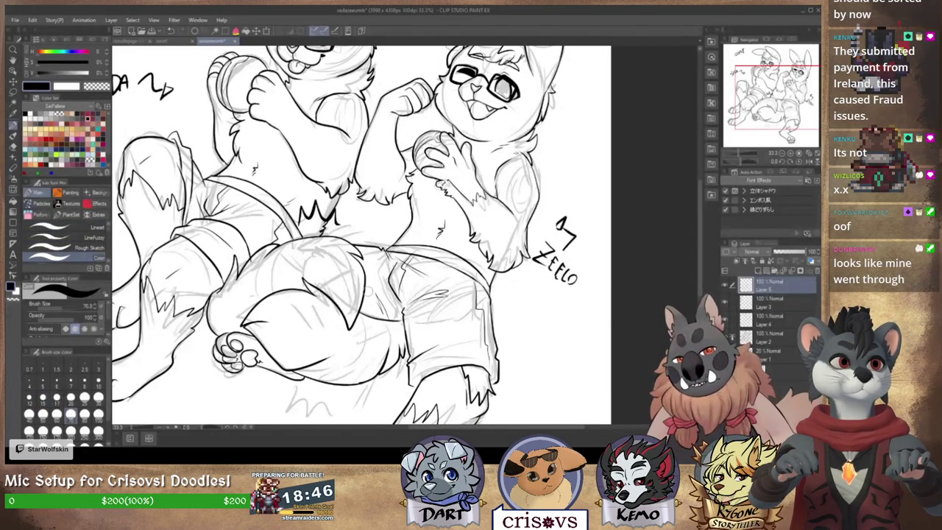
pyautogui.scroll(-3, 303, 324)
pyautogui.moveTo(351, 342)
pyautogui.mouseDown()
pyautogui.moveTo(353, 327)
pyautogui.moveTo(325, 355)
pyautogui.mouseUp()
pyautogui.moveTo(394, 356)
pyautogui.mouseDown()
pyautogui.moveTo(383, 378)
pyautogui.moveTo(391, 381)
pyautogui.mouseUp()
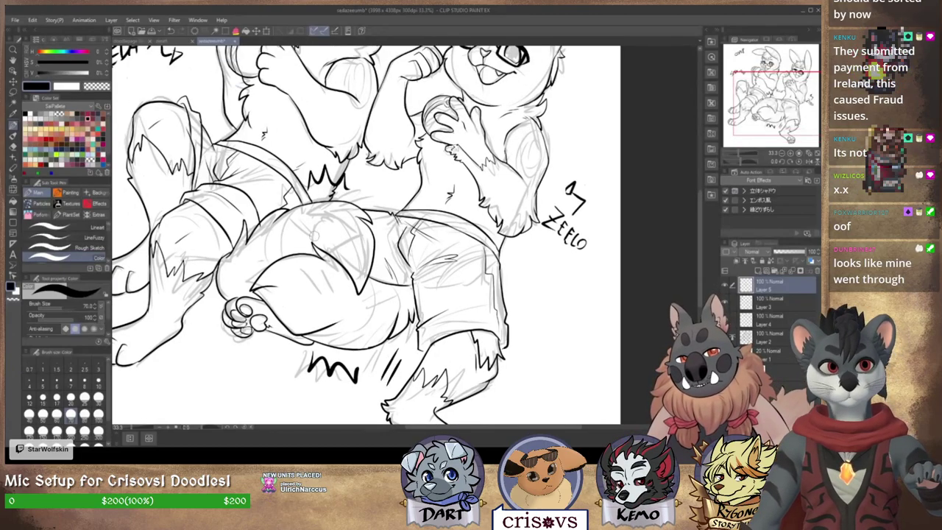
pyautogui.moveTo(279, 188); pyautogui.dragTo(259, 213)
pyautogui.moveTo(283, 194); pyautogui.dragTo(265, 211)
# Step: Hide the rough sketch layer and draw thin concentric oval markings on both characters' upper arms with the Lineart brush
pyautogui.moveTo(604, 234)
pyautogui.mouseDown()
pyautogui.moveTo(507, 309)
pyautogui.moveTo(501, 319)
pyautogui.moveTo(537, 294)
pyautogui.moveTo(582, 286)
pyautogui.moveTo(511, 336)
pyautogui.mouseUp()
pyautogui.click(725, 354)
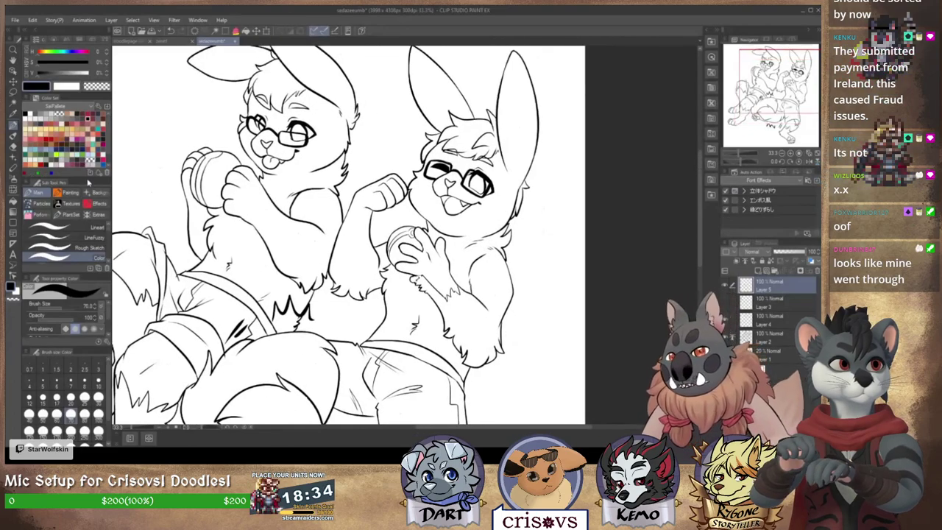
pyautogui.click(100, 230)
pyautogui.moveTo(459, 165); pyautogui.dragTo(424, 216)
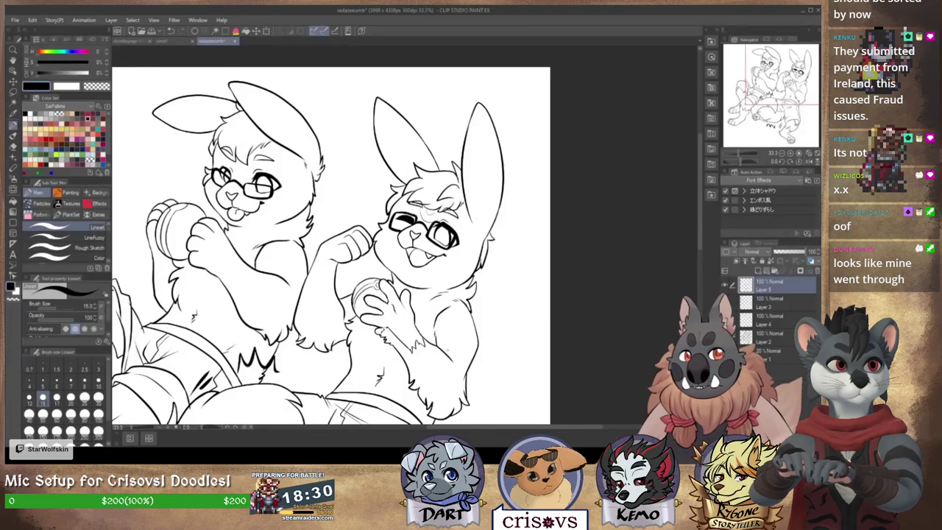
pyautogui.moveTo(454, 320); pyautogui.dragTo(464, 328)
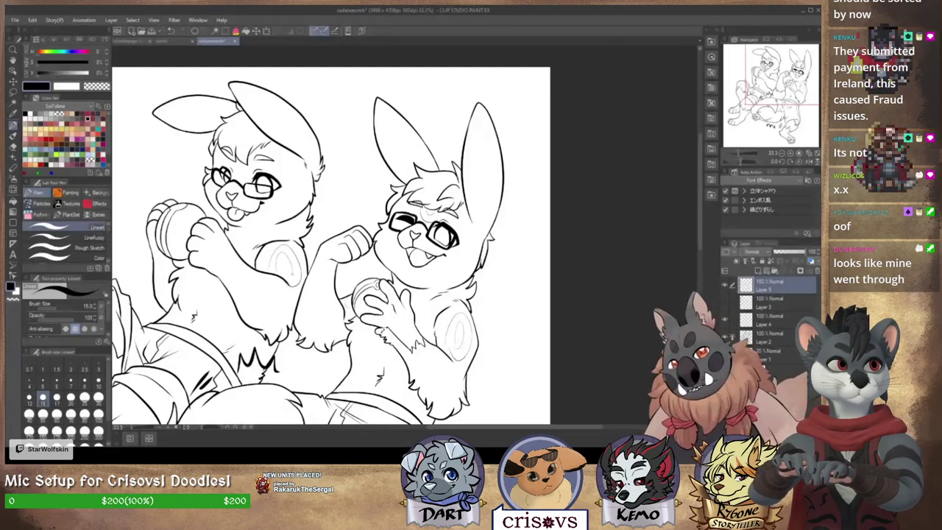
# Step: Draw thin curved marking bands across both characters' ears
pyautogui.moveTo(368, 257); pyautogui.dragTo(470, 271)
pyautogui.moveTo(385, 120)
pyautogui.mouseDown()
pyautogui.moveTo(371, 145)
pyautogui.moveTo(403, 150)
pyautogui.moveTo(404, 136)
pyautogui.mouseUp()
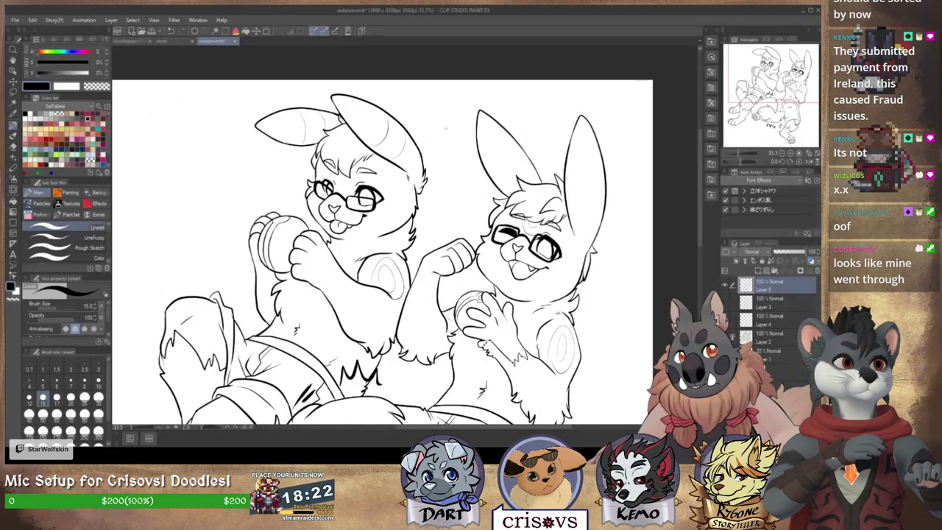
pyautogui.moveTo(572, 176); pyautogui.dragTo(604, 182)
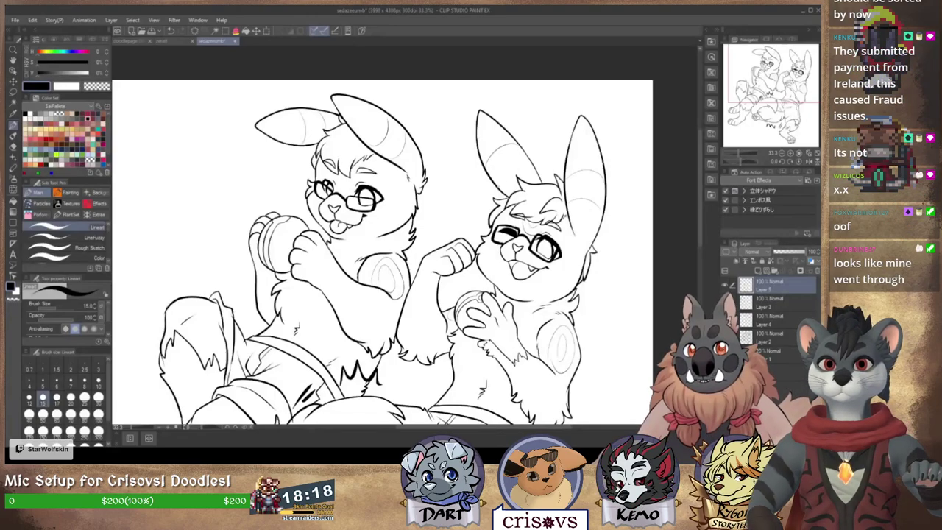
pyautogui.moveTo(398, 324)
pyautogui.mouseDown()
pyautogui.moveTo(368, 278)
pyautogui.moveTo(348, 129)
pyautogui.mouseUp()
pyautogui.moveTo(510, 229); pyautogui.dragTo(518, 183)
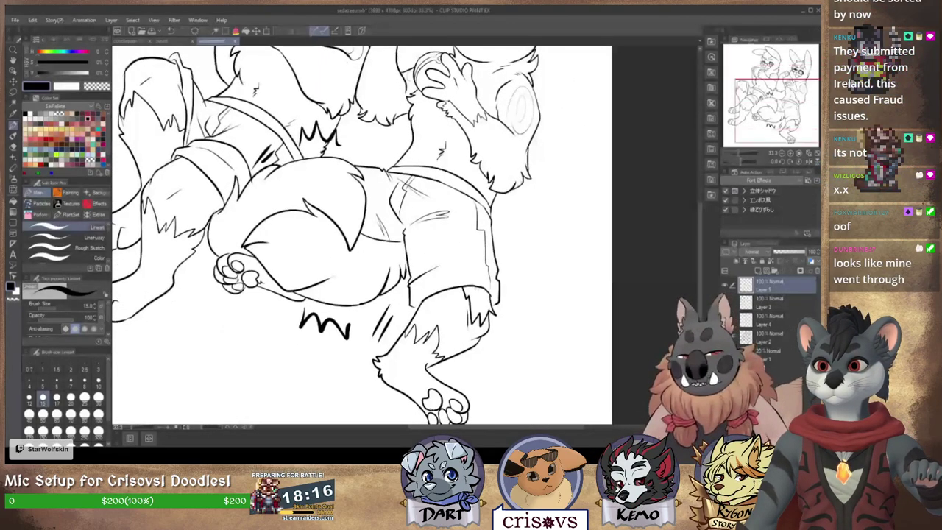
pyautogui.moveTo(466, 257)
pyautogui.mouseDown()
pyautogui.moveTo(473, 247)
pyautogui.moveTo(490, 253)
pyautogui.moveTo(478, 327)
pyautogui.mouseUp()
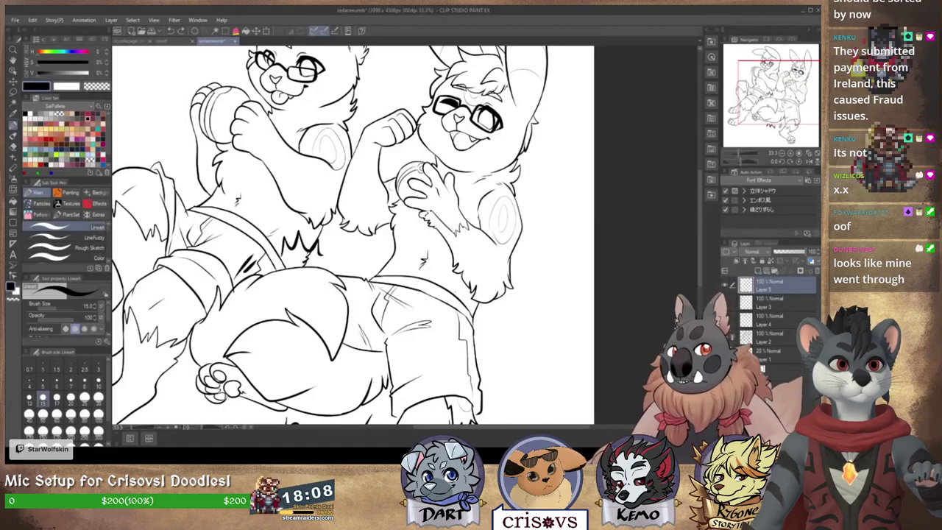
pyautogui.click(818, 157)
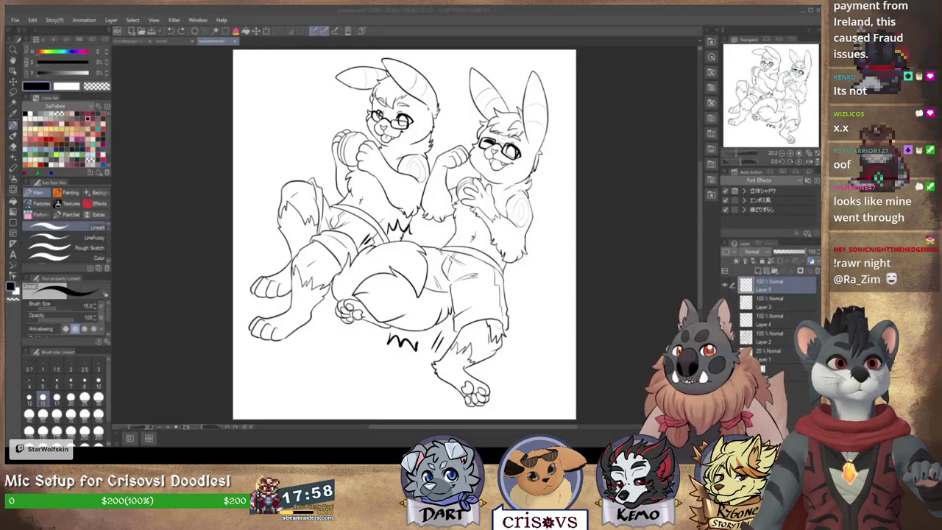
# Step: Add thin detail lines to the balls in both characters' hands, with a small oval and wavy line on the left-hand one
pyautogui.click(790, 153)
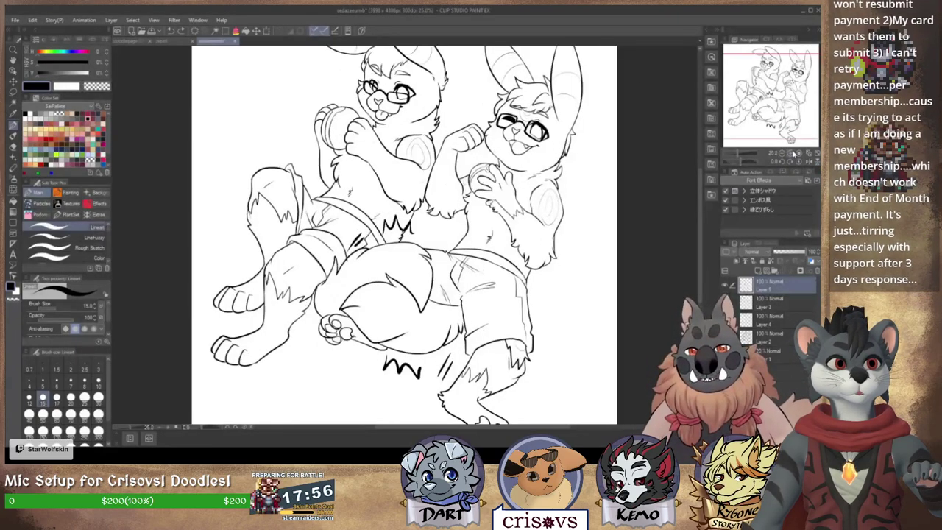
pyautogui.click(790, 153)
pyautogui.click(790, 153)
pyautogui.moveTo(635, 196); pyautogui.dragTo(494, 295)
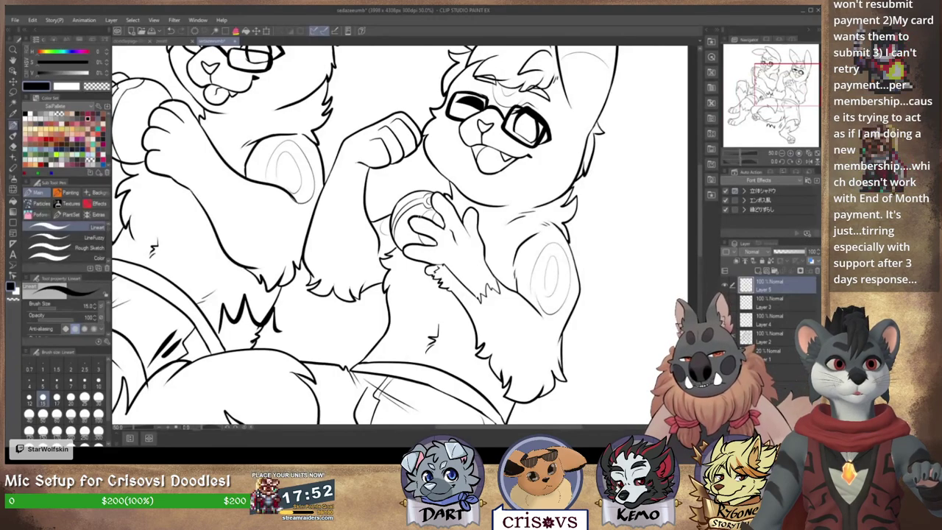
pyautogui.moveTo(354, 199); pyautogui.dragTo(455, 265)
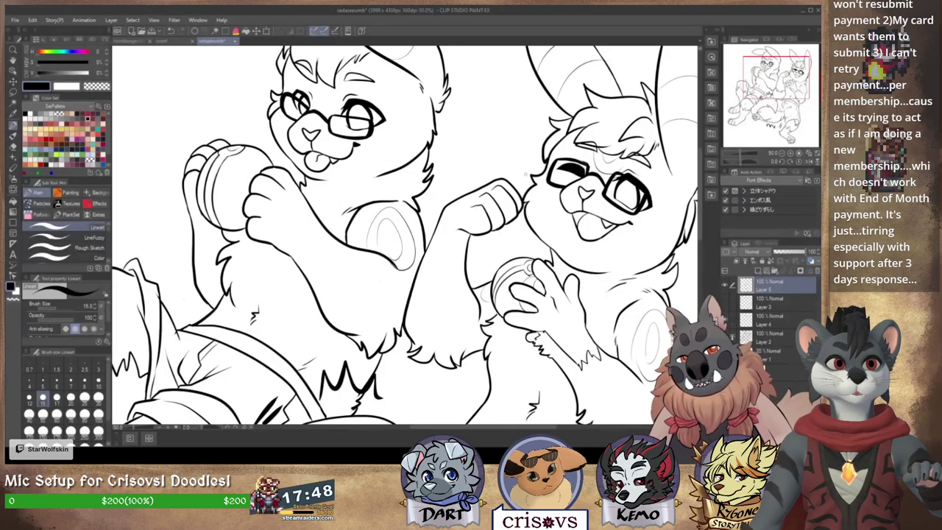
pyautogui.moveTo(472, 210); pyautogui.dragTo(501, 230)
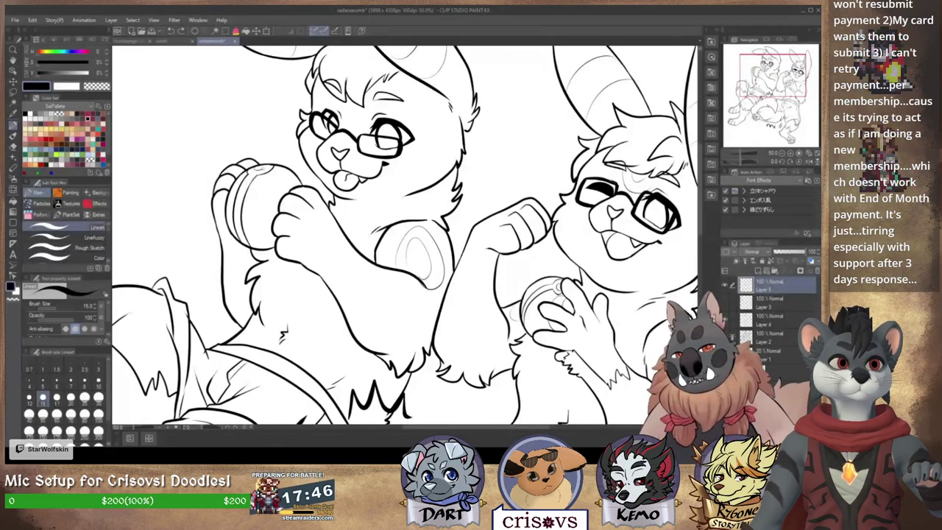
pyautogui.moveTo(273, 214)
pyautogui.mouseDown()
pyautogui.moveTo(271, 194)
pyautogui.moveTo(294, 179)
pyautogui.mouseUp()
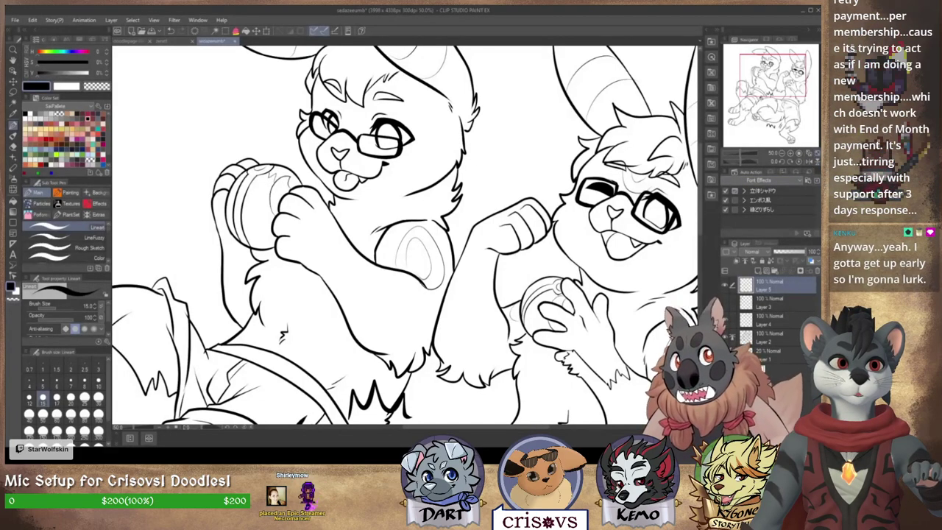
pyautogui.hotkey('ctrl', '0')
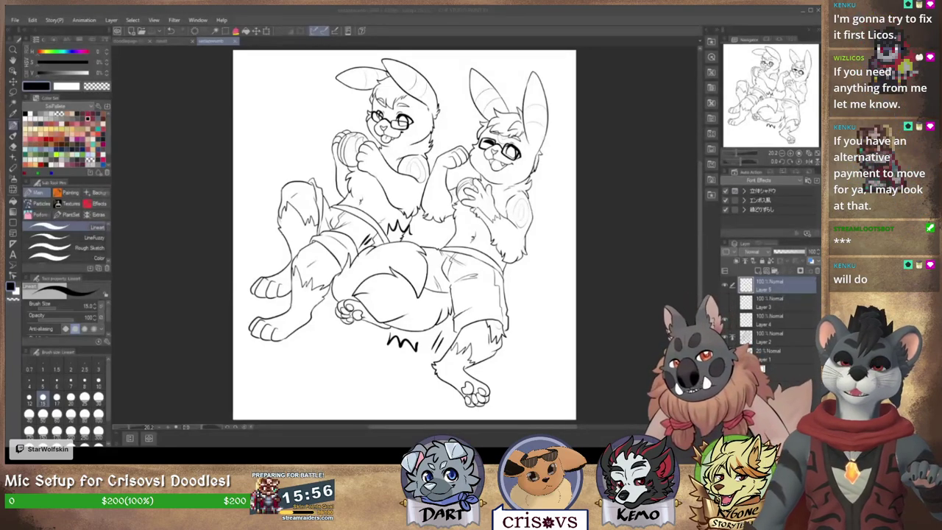
pyautogui.hotkey('alt', 'Tab')
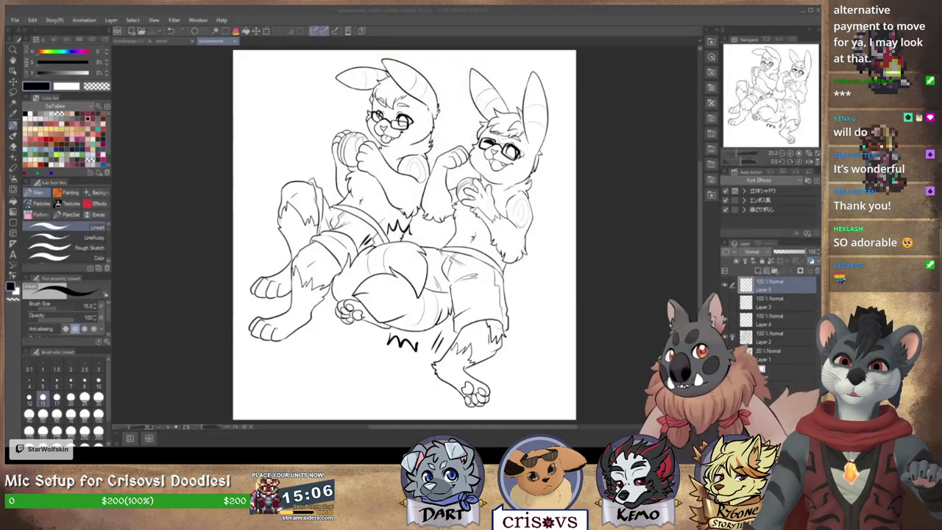
pyautogui.hotkey('alt', 'Tab')
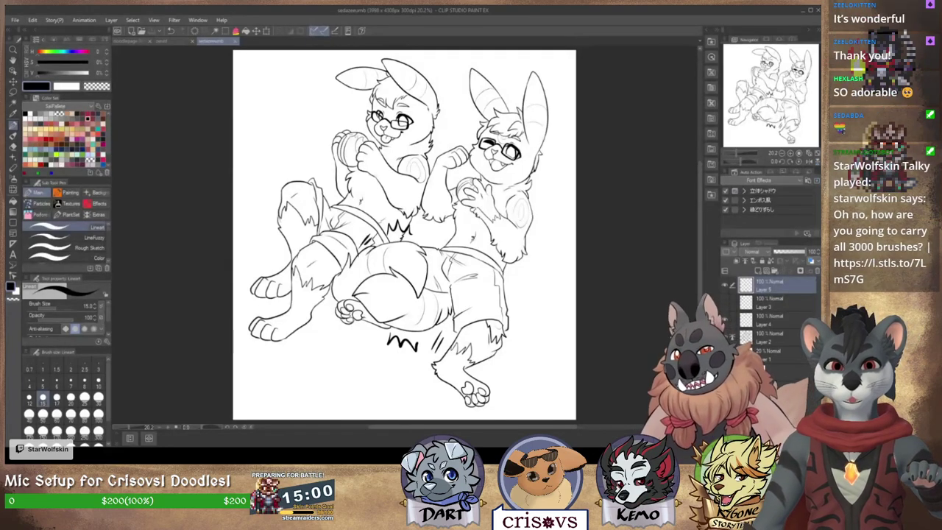
pyautogui.hotkey('alt', 'Tab')
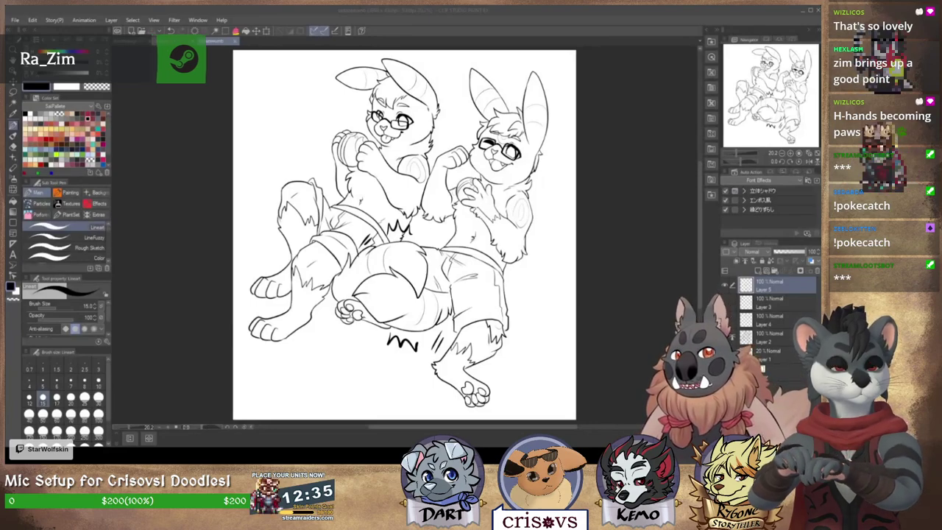
pyautogui.click(15, 20)
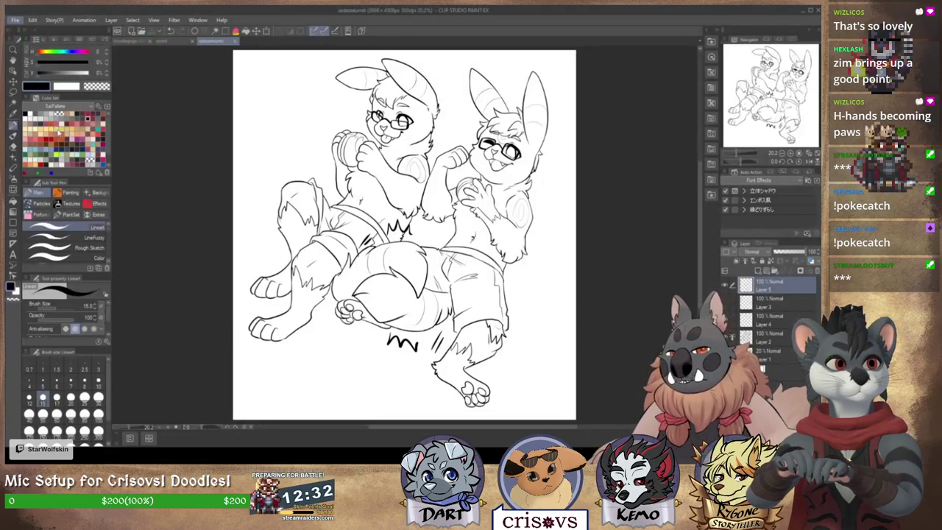
pyautogui.hotkey('alt', 'Tab')
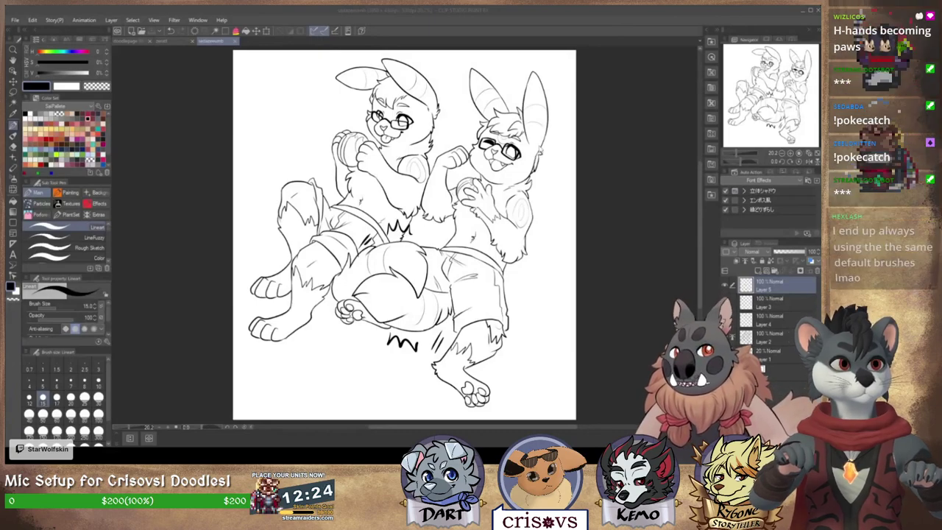
pyautogui.hotkey('alt', 'Tab')
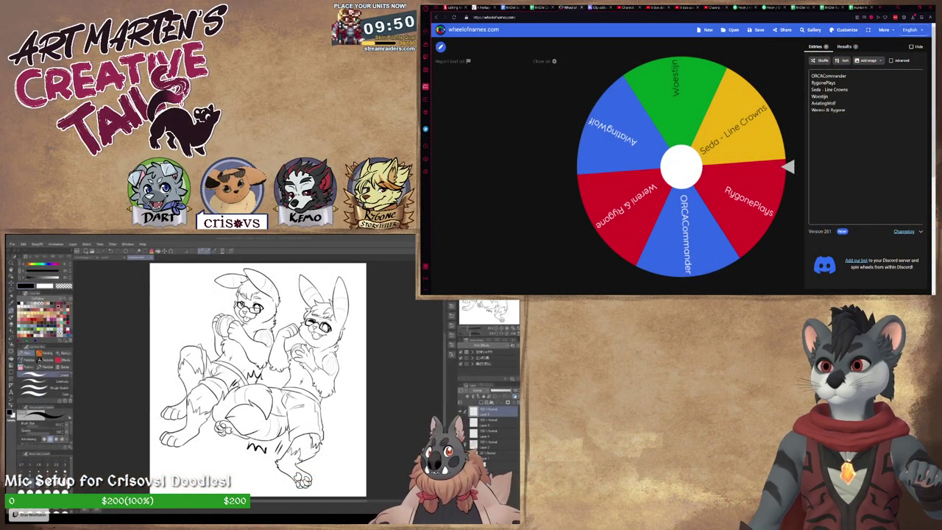
pyautogui.click(456, 280)
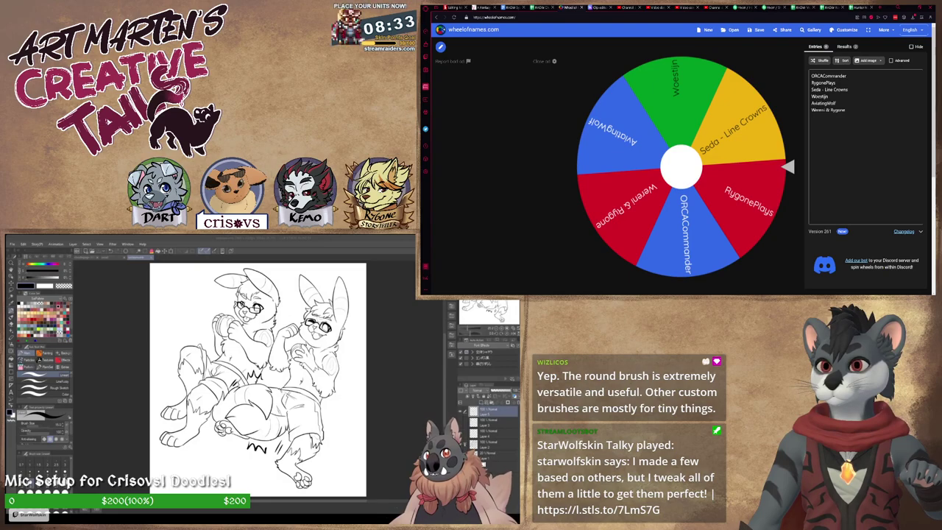
pyautogui.click(492, 245)
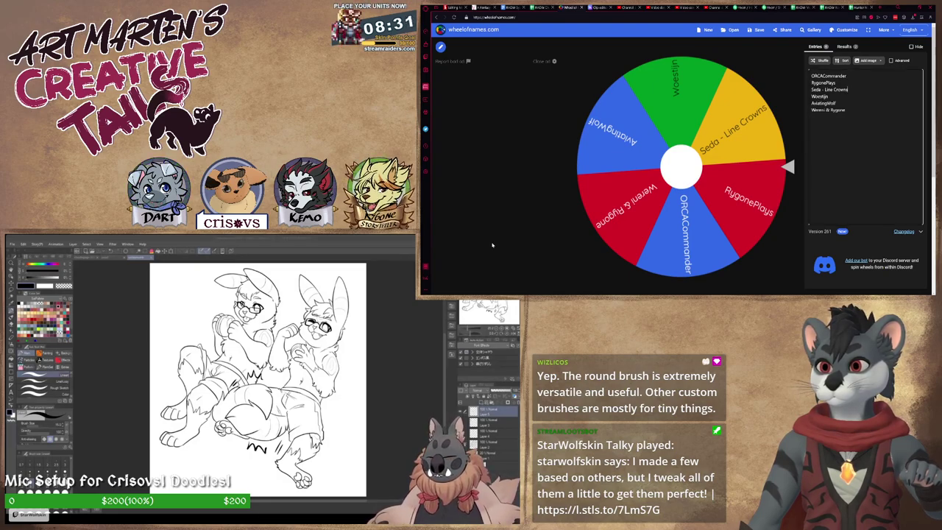
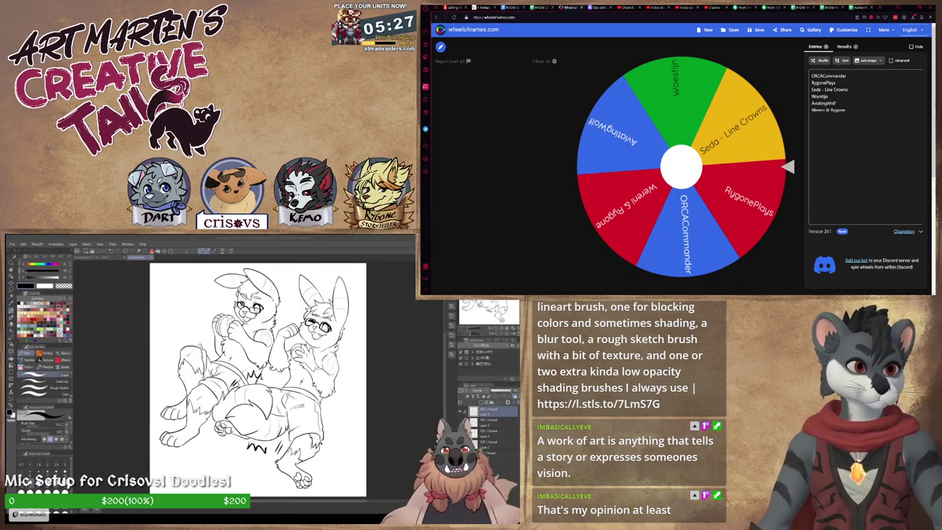
# Step: Switch to the doodle page and set up an inking layer above the faint winged-character sketch with the Rough Sketch brush
pyautogui.click(151, 258)
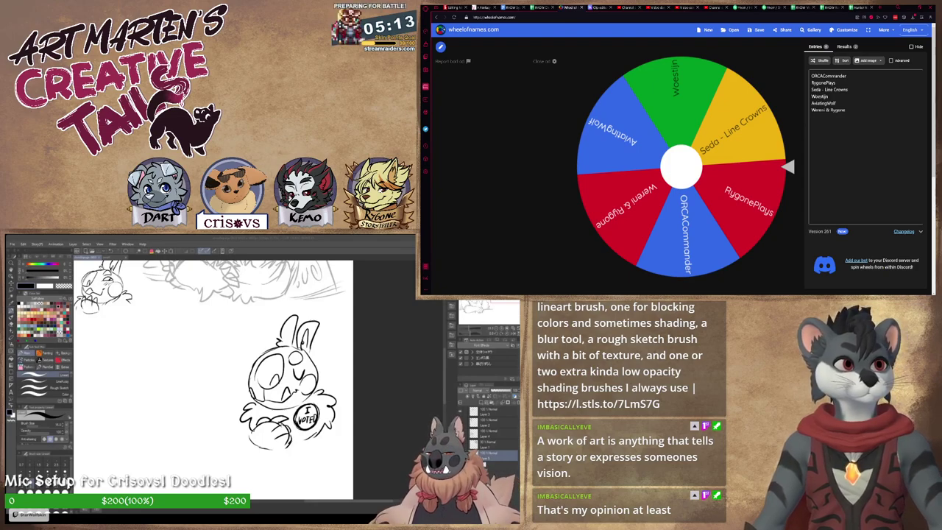
pyautogui.moveTo(221, 301)
pyautogui.mouseDown()
pyautogui.moveTo(298, 456)
pyautogui.moveTo(270, 467)
pyautogui.mouseUp()
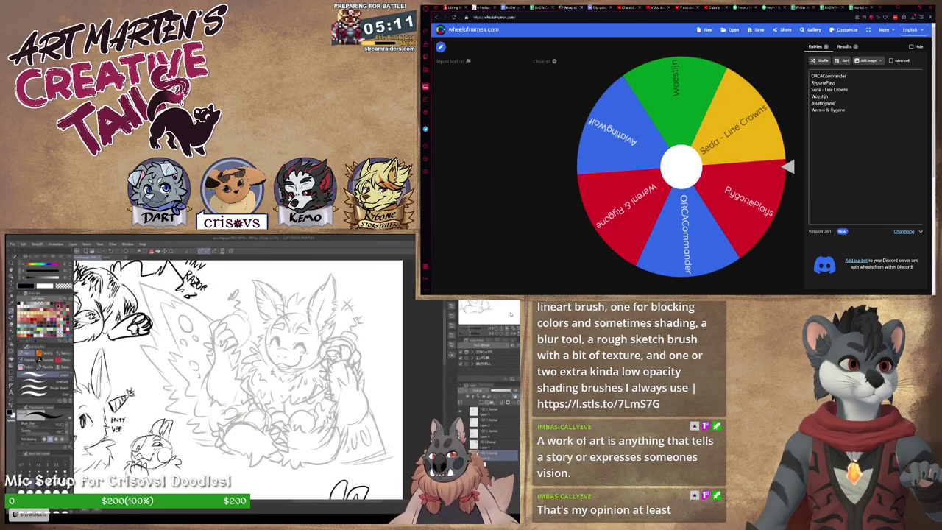
pyautogui.click(495, 329)
pyautogui.moveTo(257, 360); pyautogui.dragTo(238, 353)
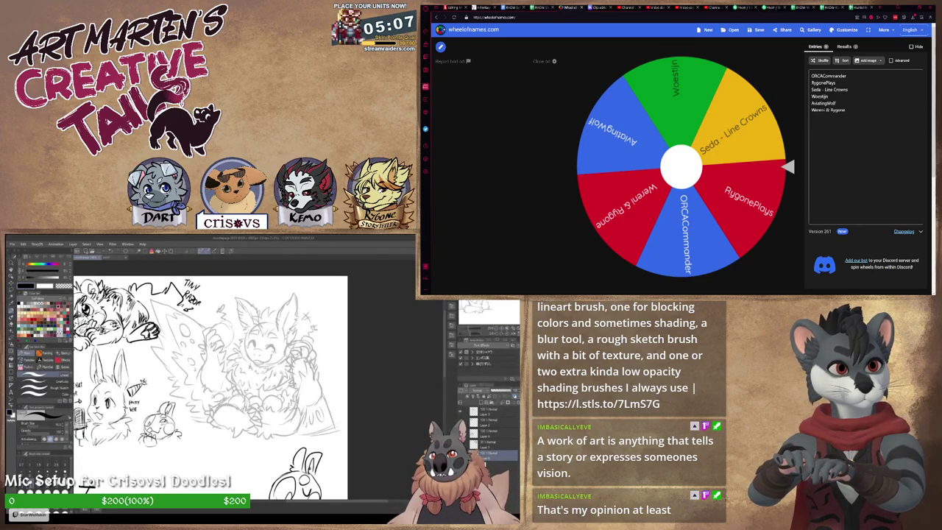
pyautogui.scroll(2, 217, 389)
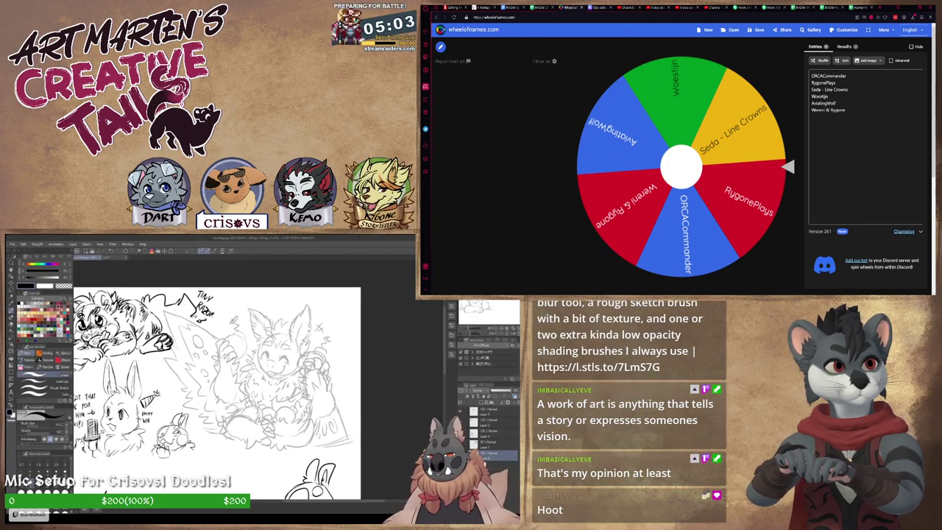
pyautogui.scroll(-3, 257, 376)
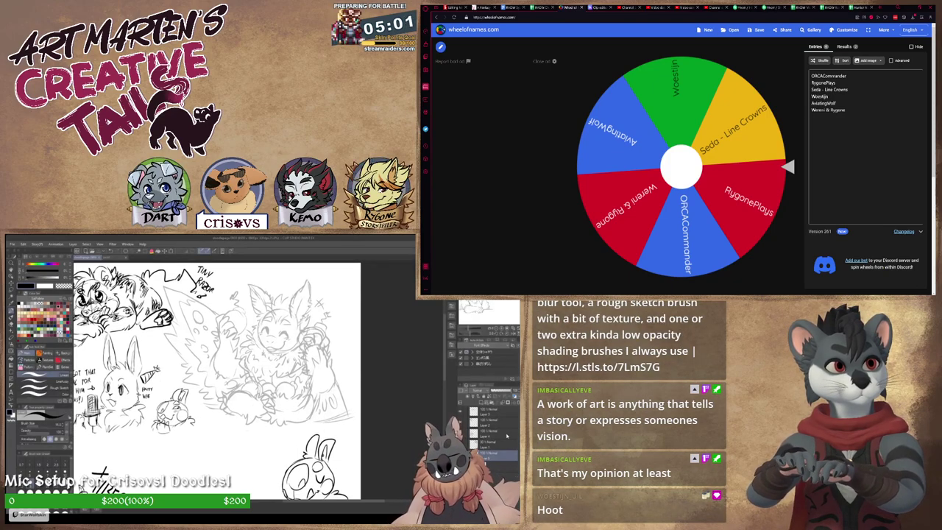
pyautogui.click(497, 442)
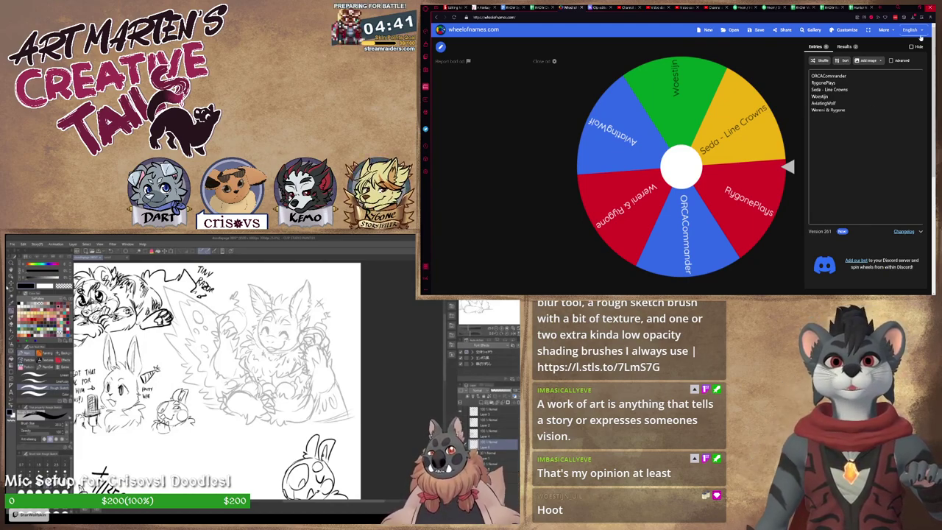
pyautogui.click(500, 328)
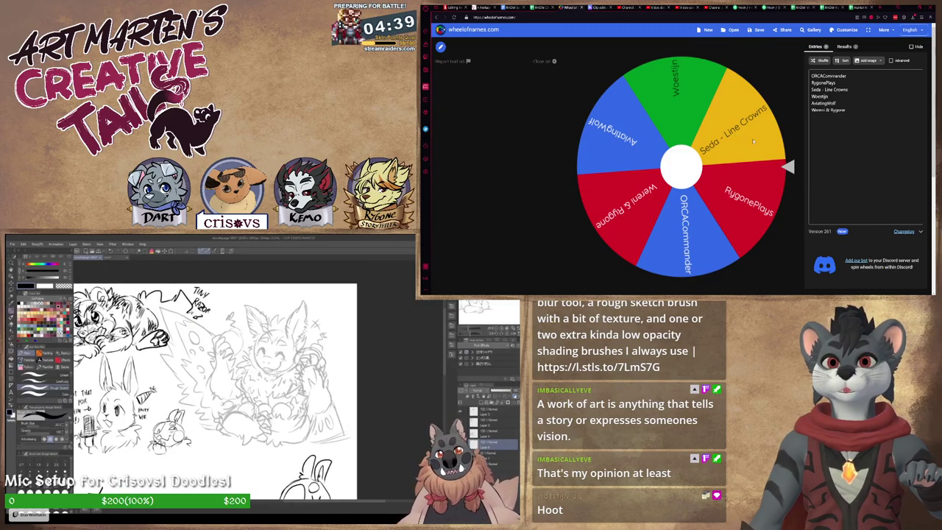
pyautogui.click(501, 328)
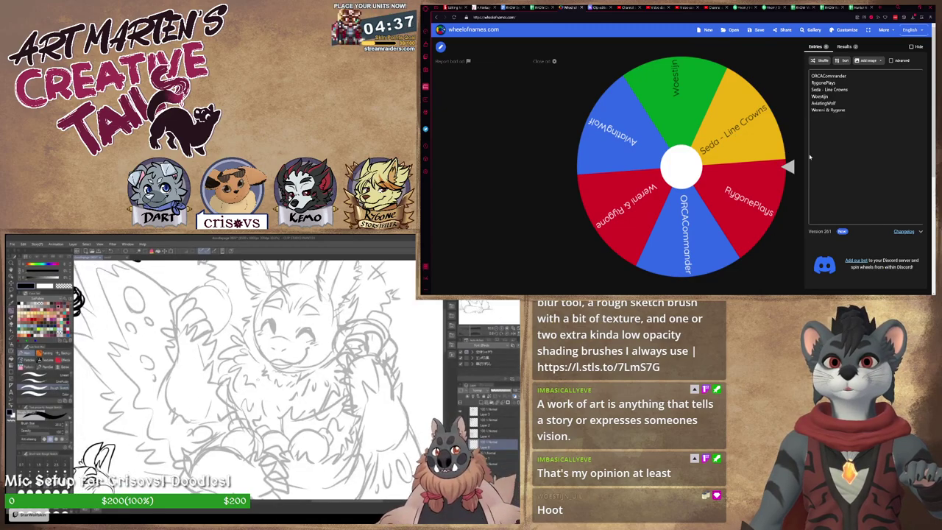
# Step: Shuffle the entries on the wheelofnames.com wheel and spin it
pyautogui.click(822, 61)
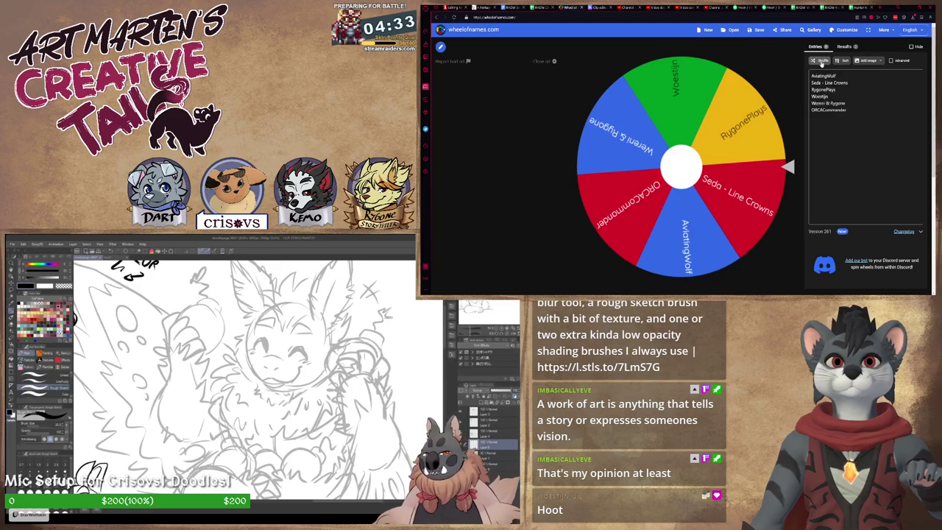
pyautogui.click(739, 158)
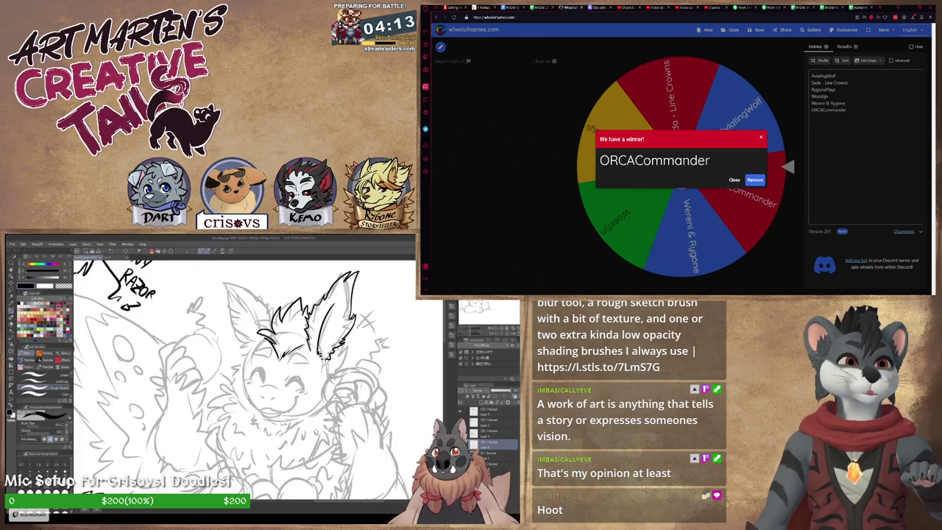
# Step: Ink the winged character's head over the sketch, including the furry cheeks, jaw, closed smiling eyes, mouth and remaining ear
pyautogui.moveTo(328, 368)
pyautogui.mouseDown()
pyautogui.moveTo(325, 386)
pyautogui.moveTo(311, 376)
pyautogui.mouseUp()
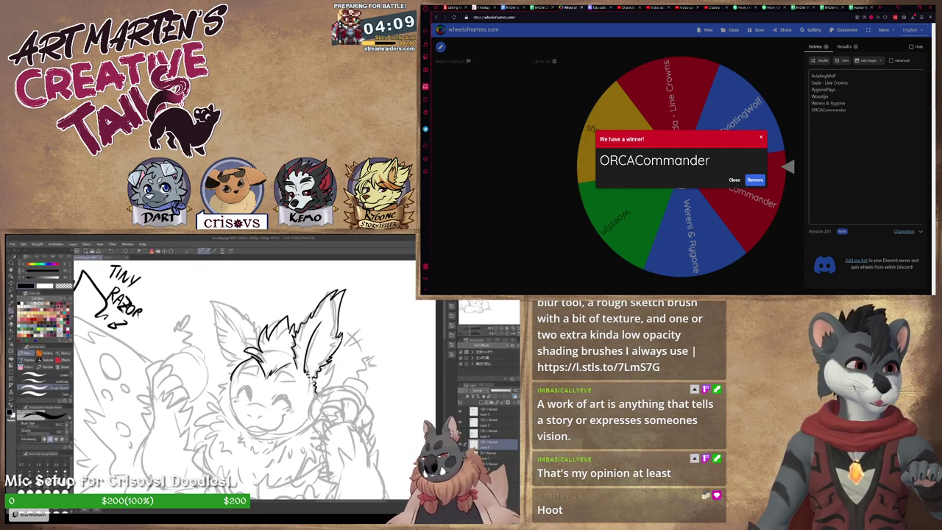
pyautogui.moveTo(236, 373)
pyautogui.mouseDown()
pyautogui.moveTo(220, 400)
pyautogui.moveTo(236, 434)
pyautogui.mouseUp()
pyautogui.moveTo(313, 424); pyautogui.dragTo(285, 440)
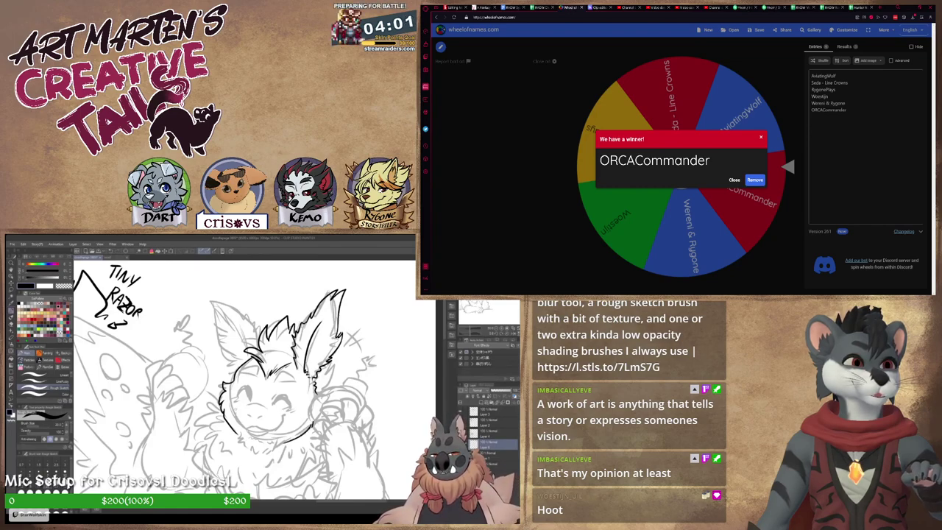
pyautogui.hotkey('ctrl', 'z')
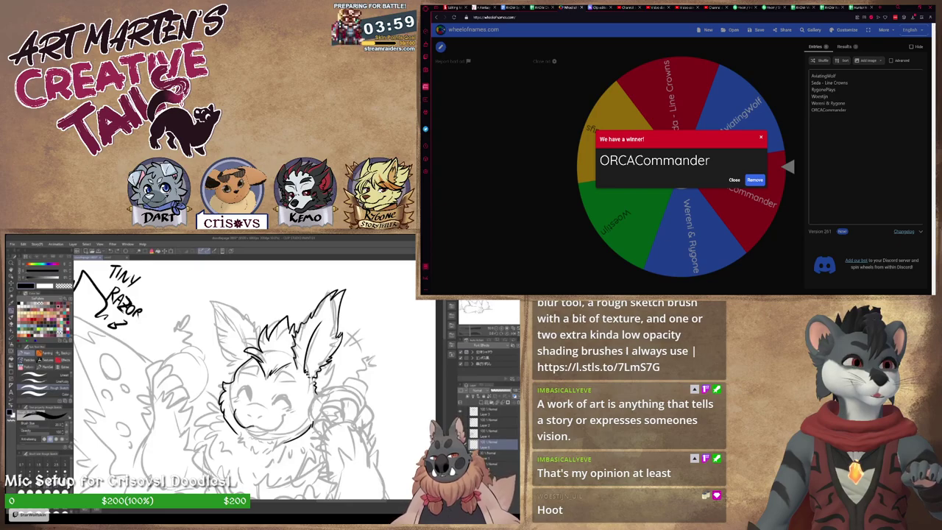
pyautogui.moveTo(255, 427); pyautogui.dragTo(284, 420)
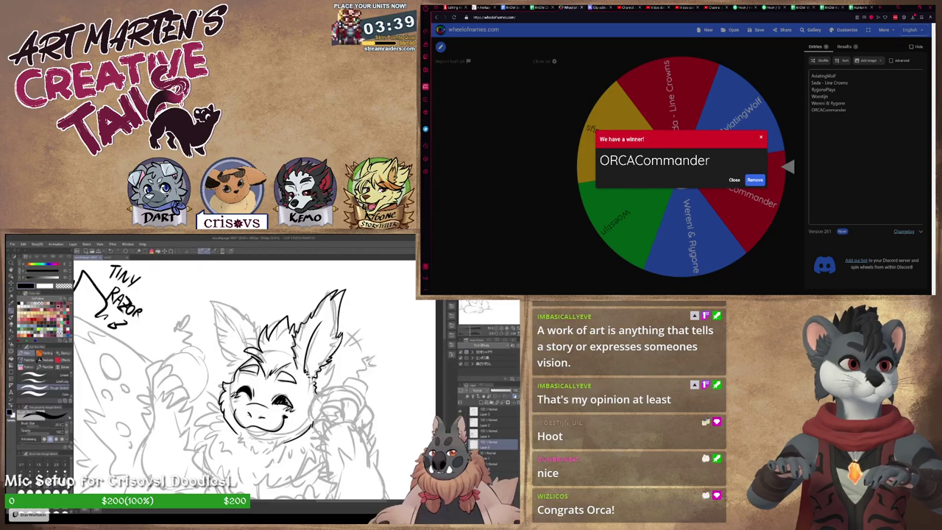
pyautogui.moveTo(257, 335)
pyautogui.mouseDown()
pyautogui.moveTo(241, 353)
pyautogui.moveTo(232, 336)
pyautogui.moveTo(189, 318)
pyautogui.moveTo(226, 383)
pyautogui.mouseUp()
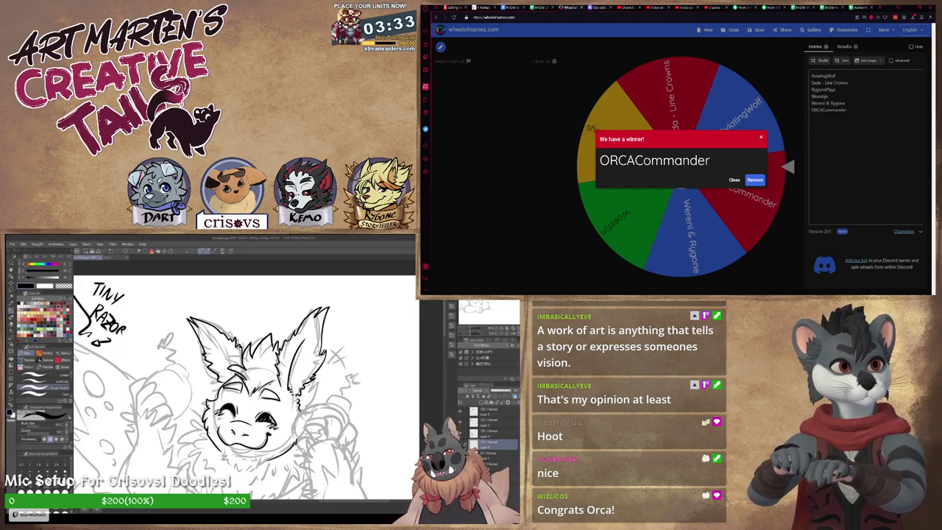
# Step: Ink the fluffy neck and chest fur and one raised arm, and remove the winning entry from the name wheel
pyautogui.moveTo(210, 340)
pyautogui.mouseDown()
pyautogui.moveTo(233, 375)
pyautogui.moveTo(244, 342)
pyautogui.mouseUp()
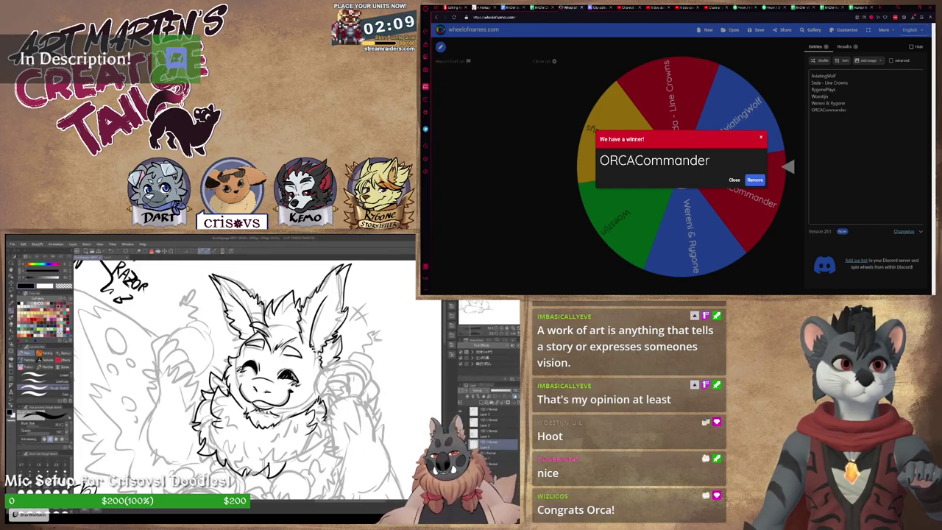
pyautogui.moveTo(335, 426)
pyautogui.mouseDown()
pyautogui.moveTo(313, 463)
pyautogui.moveTo(287, 474)
pyautogui.moveTo(277, 462)
pyautogui.moveTo(298, 415)
pyautogui.mouseUp()
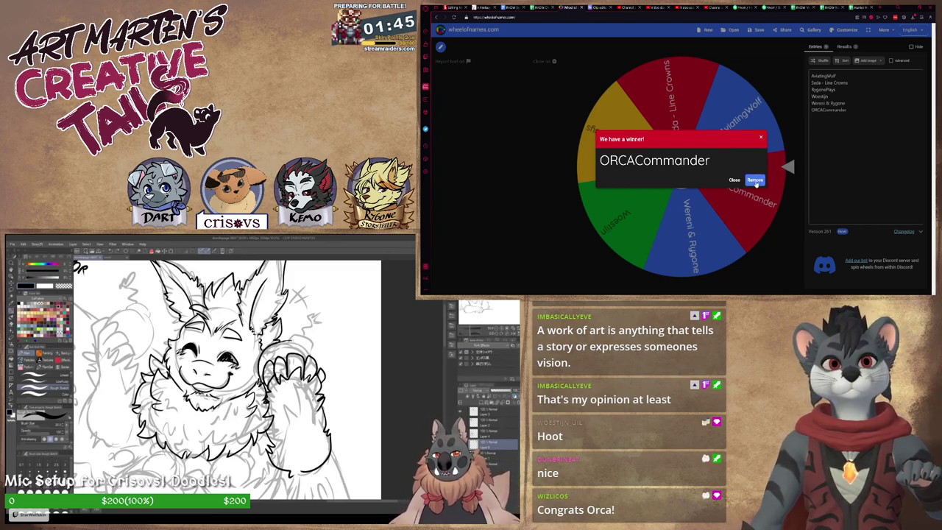
pyautogui.click(755, 180)
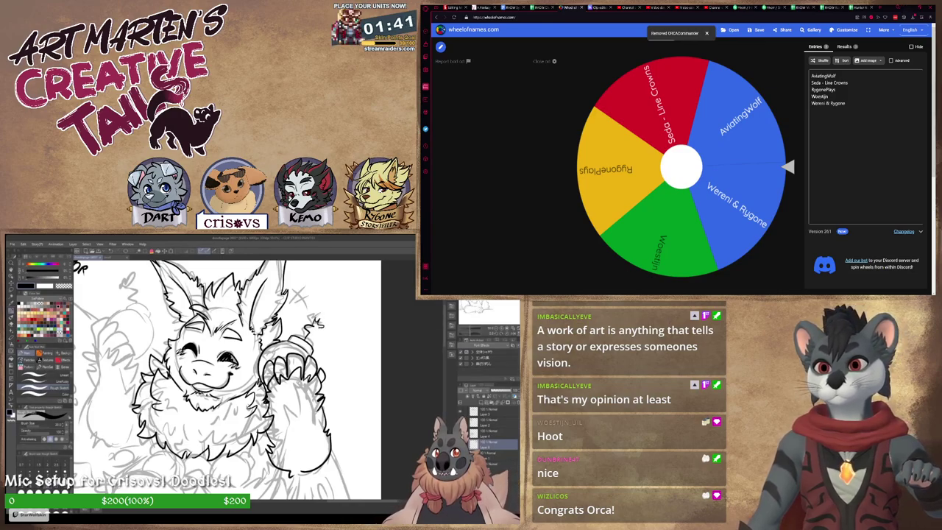
# Step: Ink the lit bombs, the other arm, the furry legs, the patterned wings and the sparkle marks around the ears
pyautogui.moveTo(310, 324); pyautogui.dragTo(318, 332)
pyautogui.moveTo(314, 450)
pyautogui.mouseDown()
pyautogui.moveTo(360, 395)
pyautogui.moveTo(355, 380)
pyautogui.mouseUp()
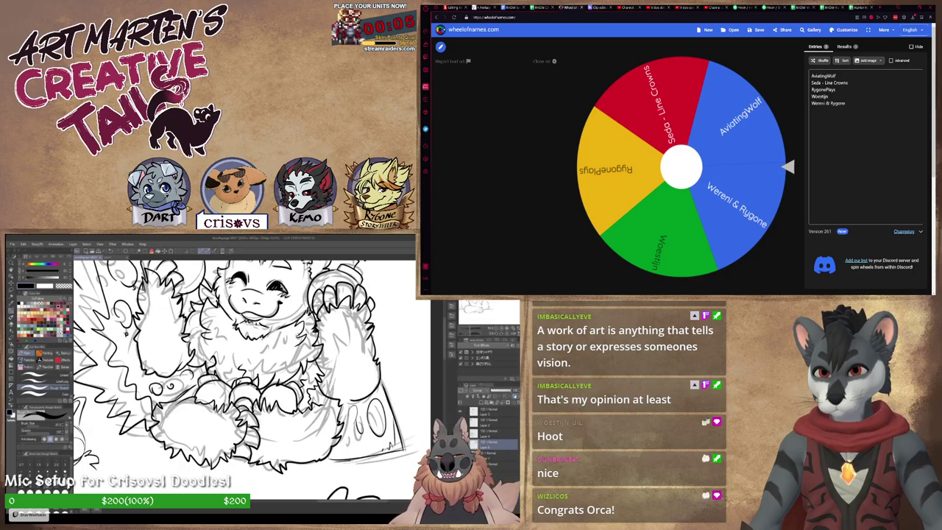
pyautogui.moveTo(409, 359); pyautogui.dragTo(390, 422)
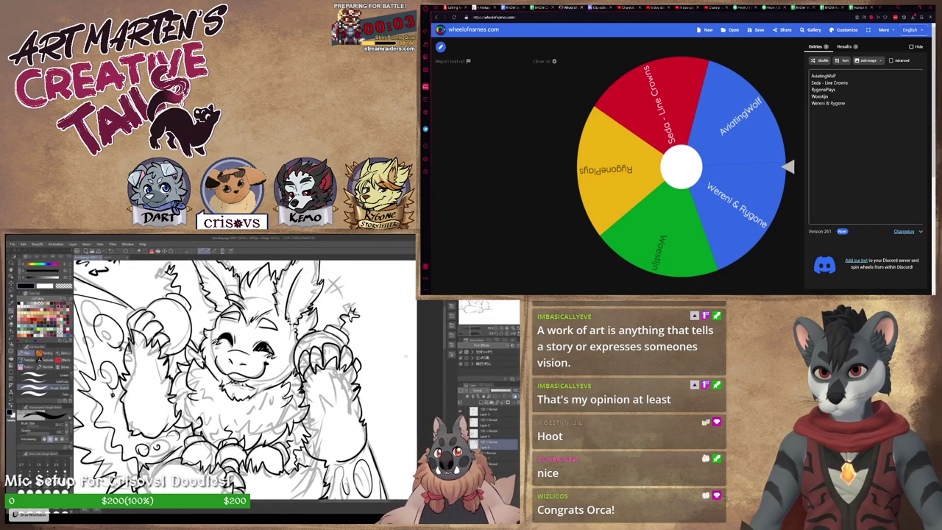
pyautogui.moveTo(406, 356); pyautogui.dragTo(376, 412)
pyautogui.moveTo(312, 333); pyautogui.dragTo(301, 348)
pyautogui.moveTo(204, 305); pyautogui.dragTo(282, 312)
pyautogui.moveTo(316, 354); pyautogui.dragTo(290, 354)
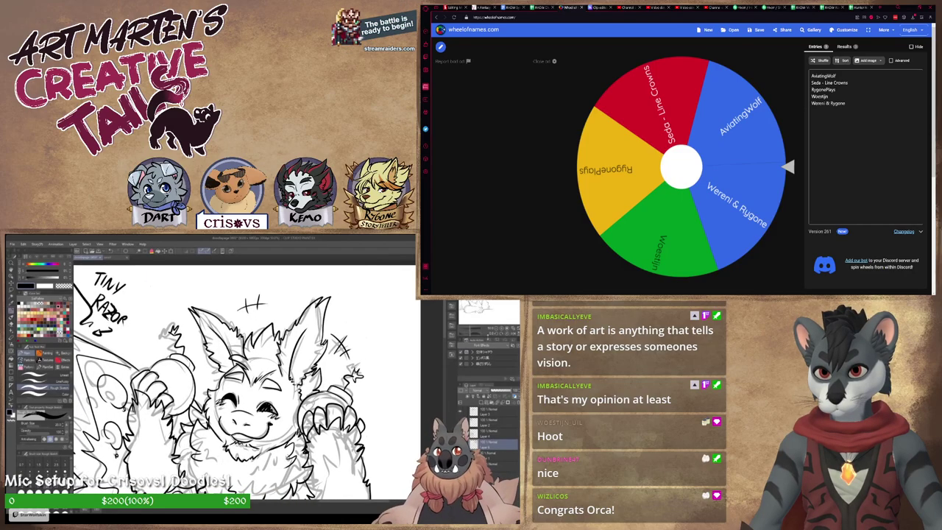
# Step: Clear the rough sketch from the layer beneath the inked winged character
pyautogui.hotkey('ctrl', '-')
pyautogui.moveTo(342, 416); pyautogui.dragTo(352, 383)
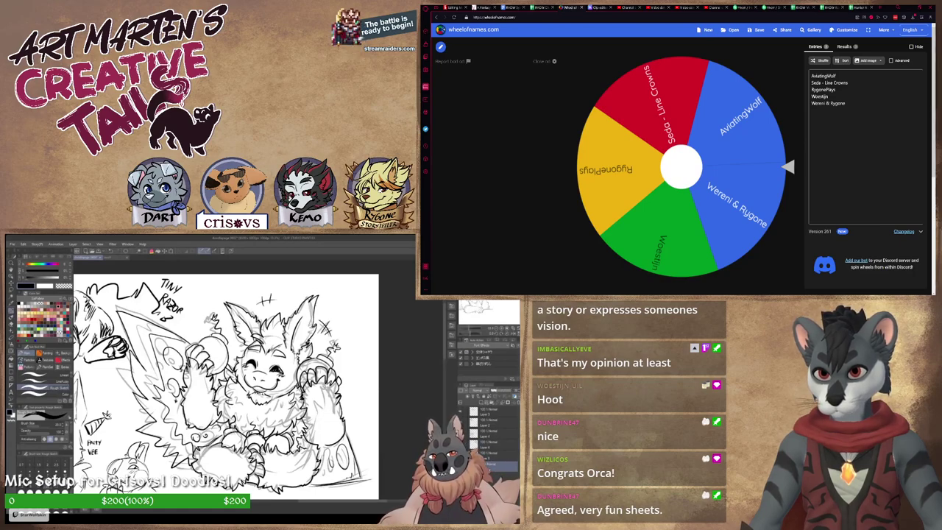
pyautogui.click(125, 252)
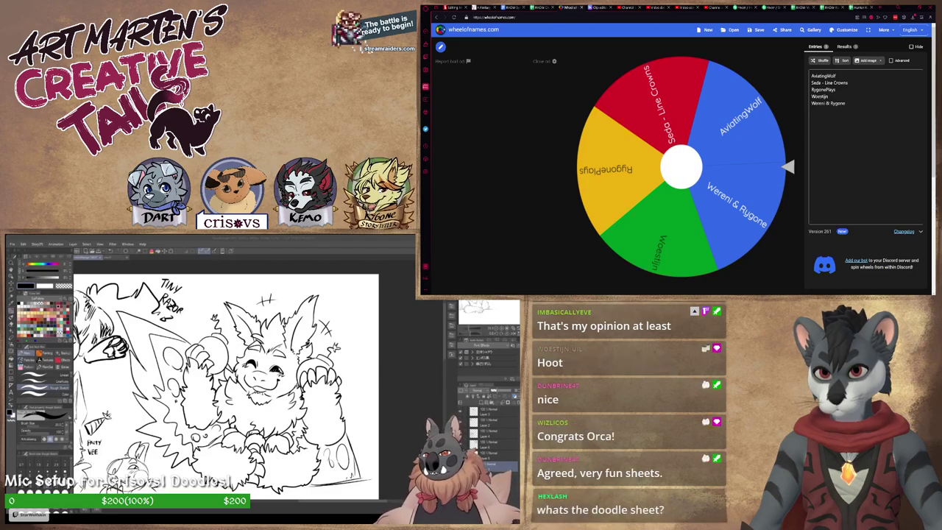
# Step: Letter the character's name beside its ear with the Long Pentagon brush and fit the whole page in view
pyautogui.moveTo(302, 393); pyautogui.dragTo(236, 415)
pyautogui.moveTo(269, 308); pyautogui.dragTo(273, 321)
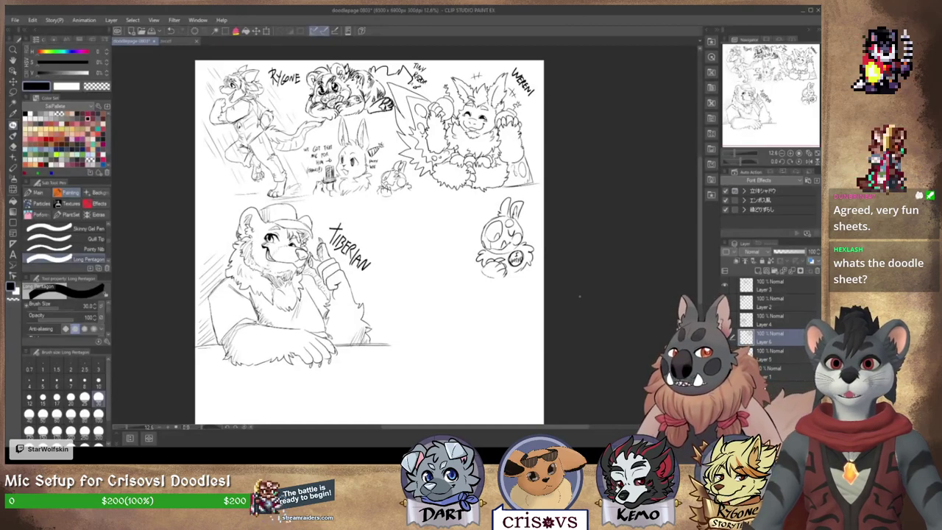
pyautogui.click(817, 155)
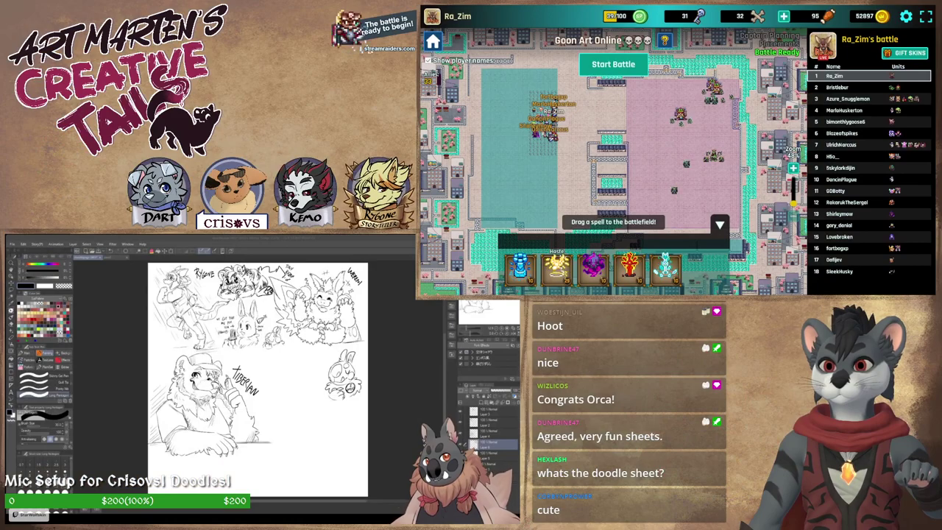
# Step: Cast a Haste spell on the battlefield in the Stream Raiders game
pyautogui.moveTo(557, 269); pyautogui.dragTo(583, 100)
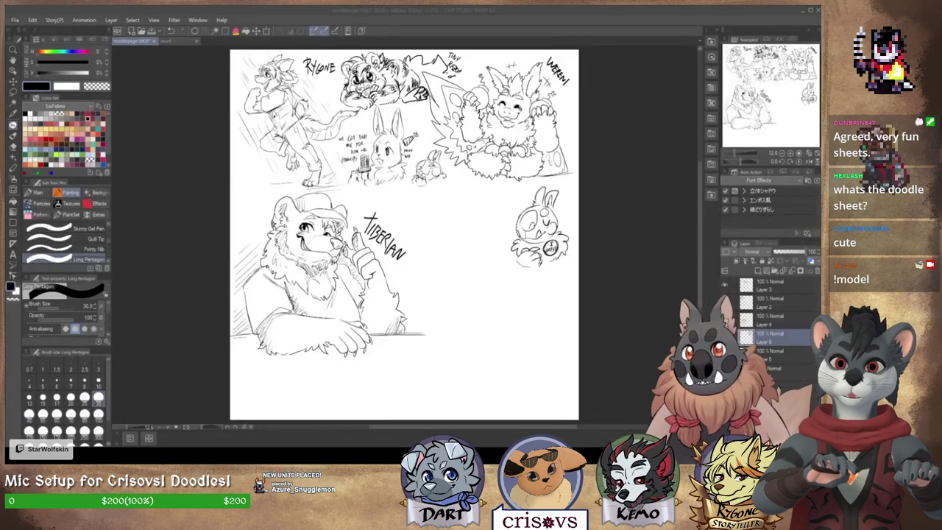
# Step: Crop the doodle page with a rectangular selection to about 5980 px tall, cutting off the empty strip beneath the drawings
pyautogui.click(496, 37)
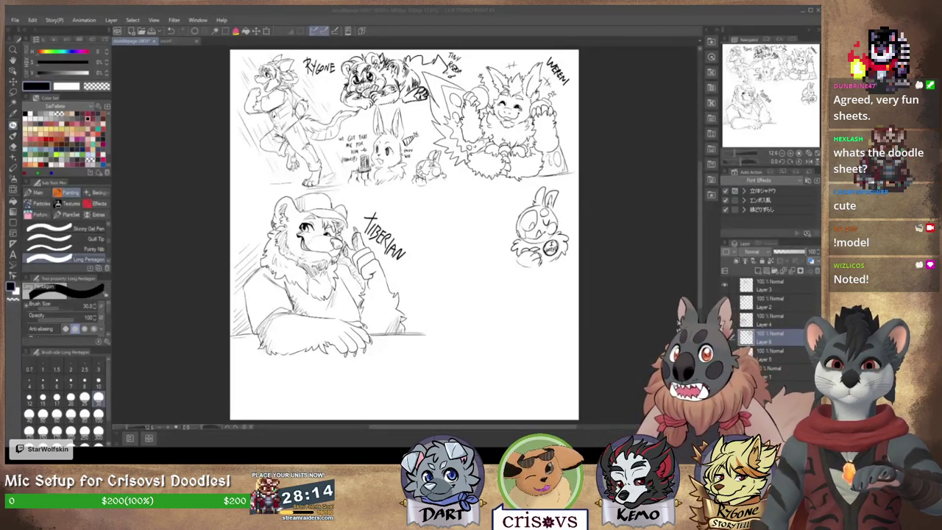
pyautogui.click(782, 153)
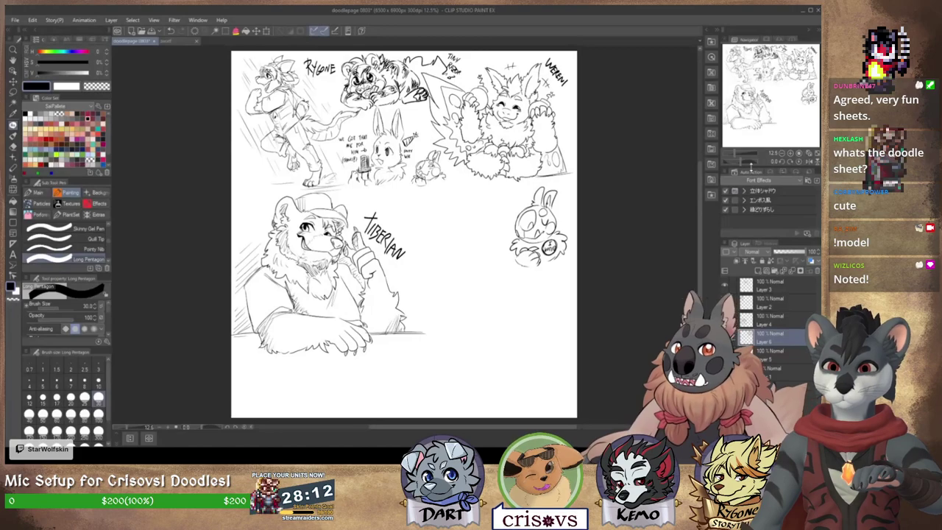
pyautogui.click(817, 154)
pyautogui.click(782, 153)
pyautogui.click(782, 153)
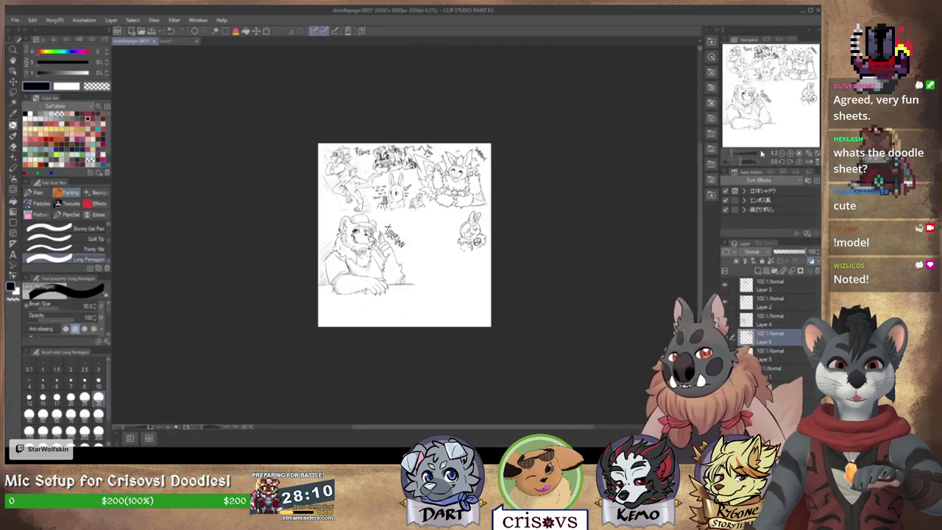
pyautogui.press('m')
pyautogui.moveTo(271, 124); pyautogui.dragTo(499, 303)
pyautogui.click(339, 318)
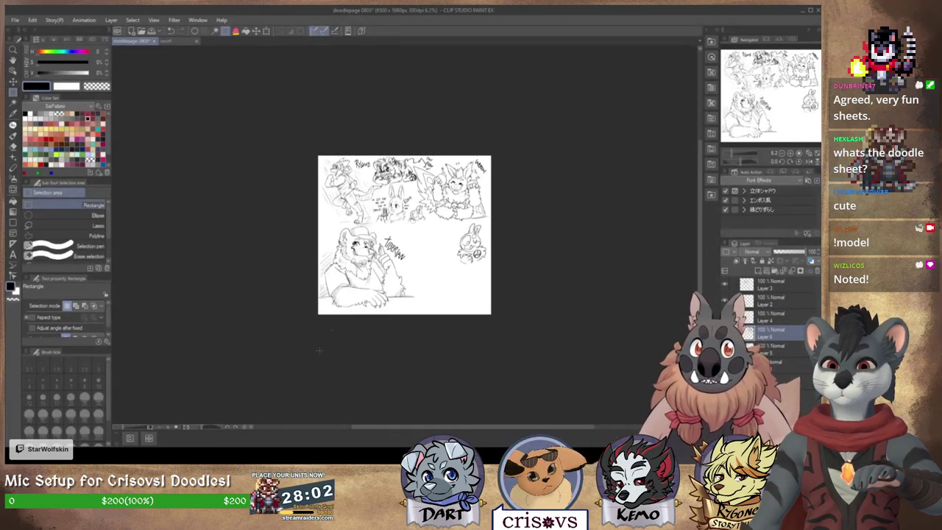
pyautogui.hotkey('ctrl', '0')
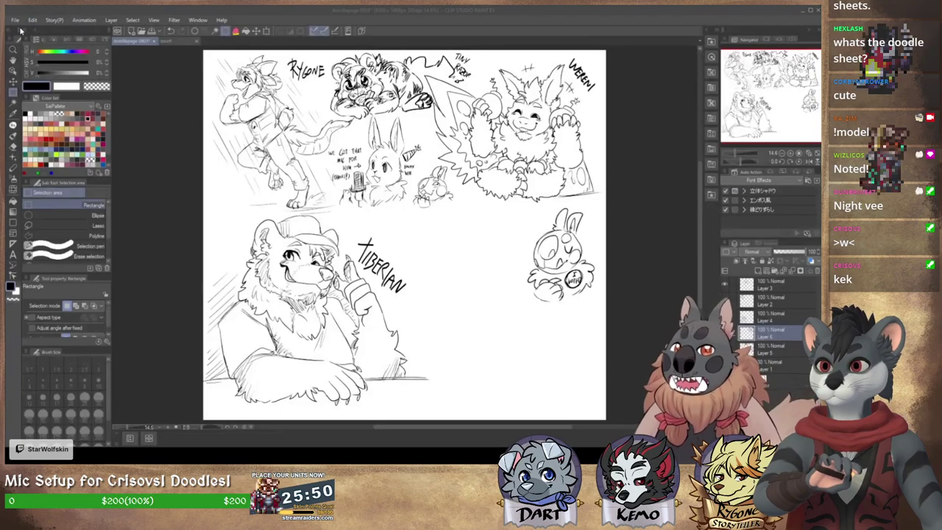
# Step: Create a blank 4500 x 4500 px canvas at 300 dpi and choose the Rough Sketch brush at size 40
pyautogui.press('Return')
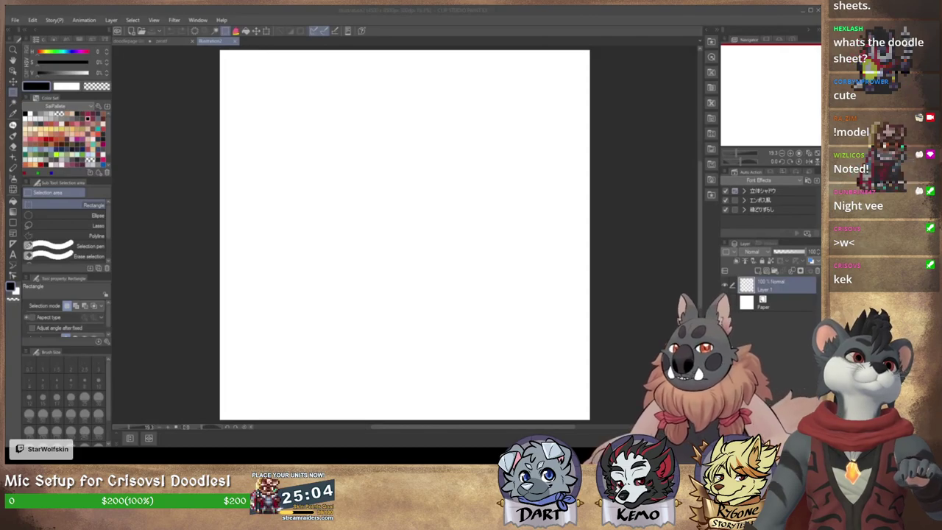
pyautogui.click(508, 32)
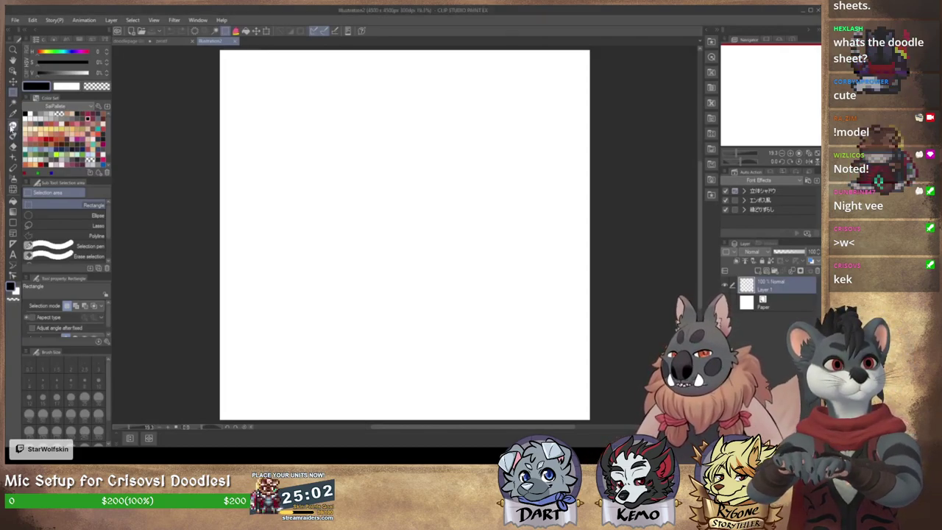
pyautogui.click(13, 126)
pyautogui.click(36, 193)
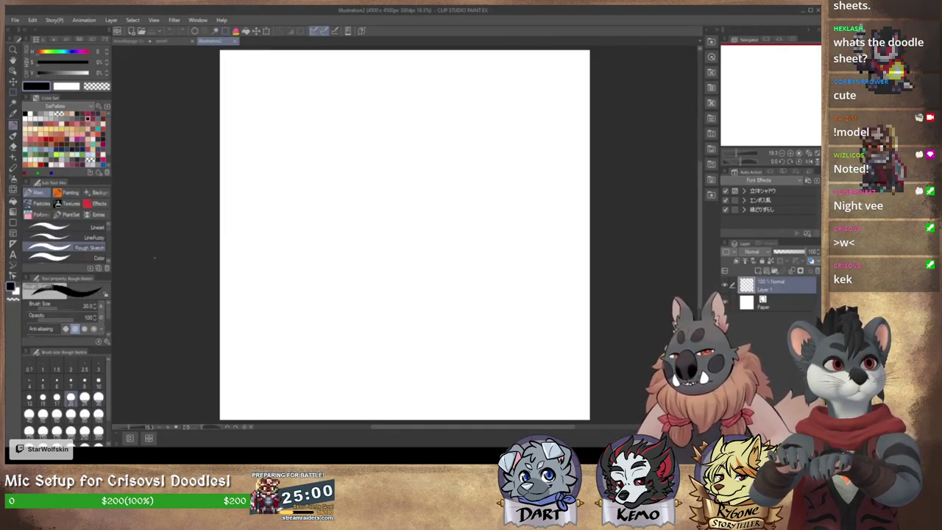
pyautogui.click(29, 415)
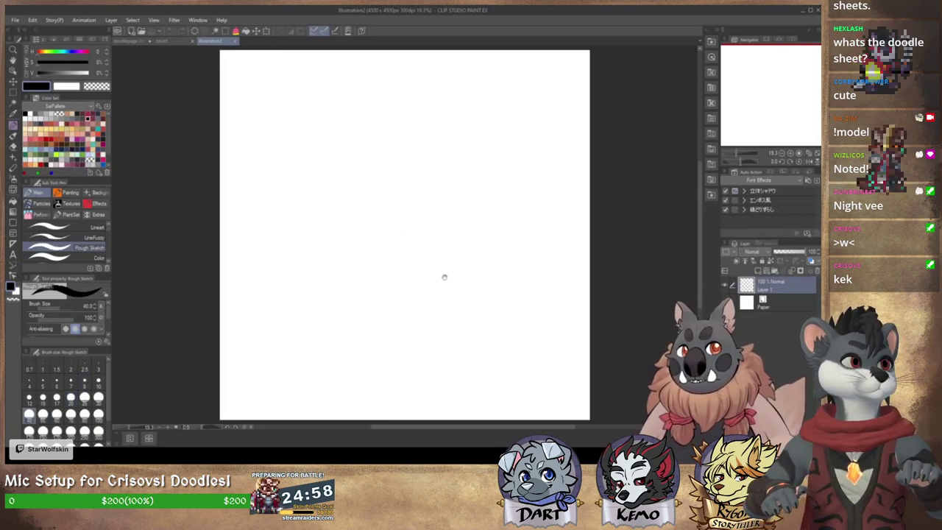
# Step: Sketch the left edge and the outer and inner top edges of a boxy monitor's front frame
pyautogui.moveTo(313, 120); pyautogui.dragTo(319, 221)
pyautogui.moveTo(313, 138); pyautogui.dragTo(325, 261)
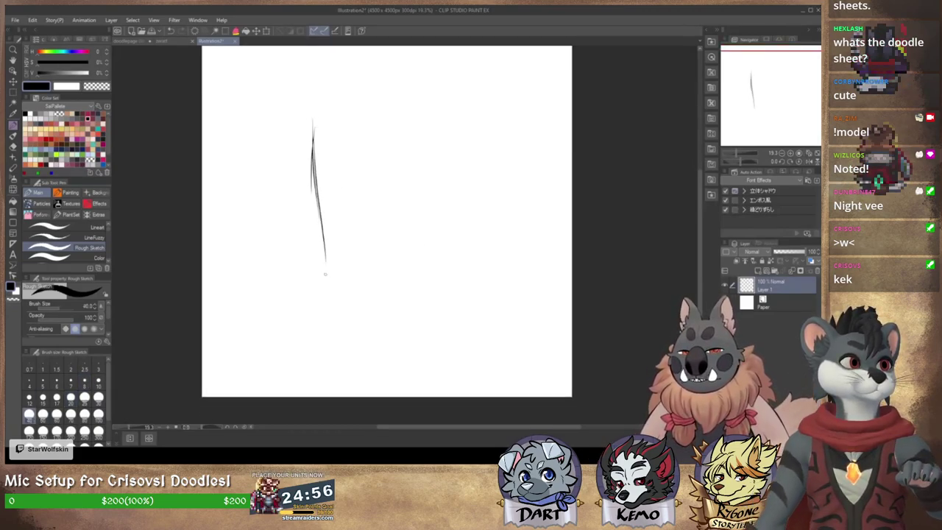
pyautogui.moveTo(318, 117)
pyautogui.mouseDown()
pyautogui.moveTo(385, 99)
pyautogui.moveTo(479, 112)
pyautogui.mouseUp()
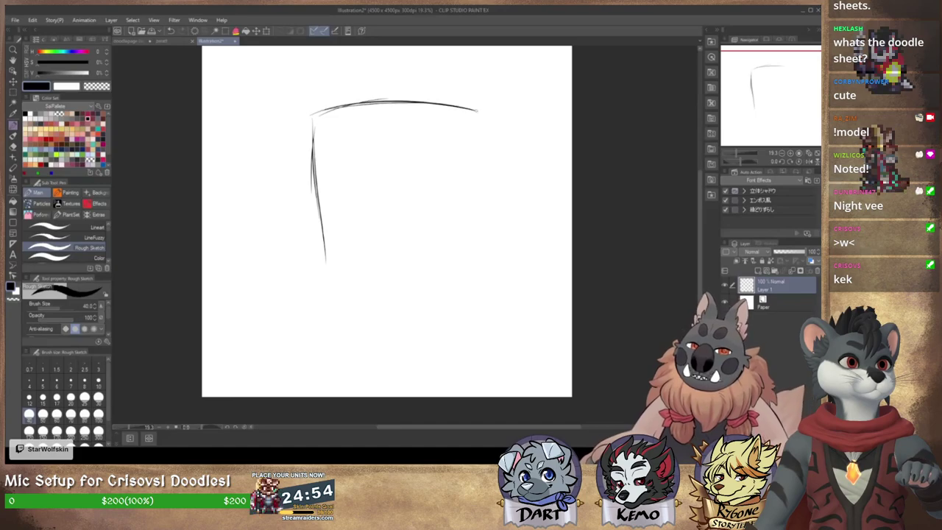
pyautogui.moveTo(367, 101)
pyautogui.mouseDown()
pyautogui.moveTo(471, 110)
pyautogui.moveTo(496, 124)
pyautogui.mouseUp()
pyautogui.moveTo(343, 141)
pyautogui.mouseDown()
pyautogui.moveTo(435, 131)
pyautogui.moveTo(503, 162)
pyautogui.mouseUp()
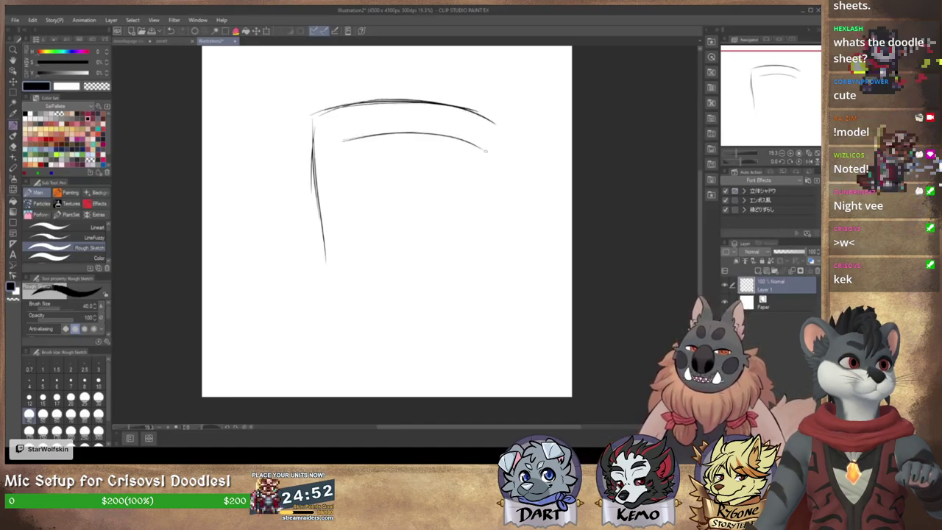
pyautogui.moveTo(334, 145); pyautogui.dragTo(512, 134)
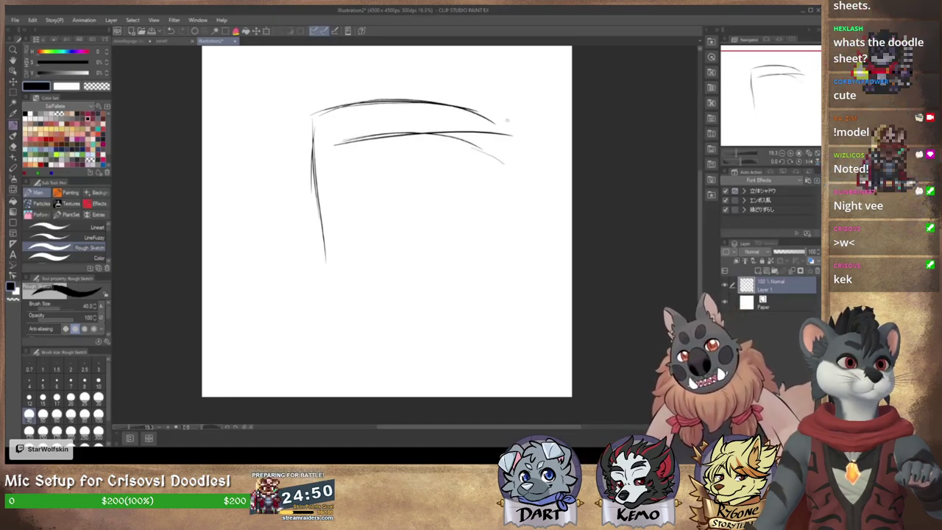
# Step: Extend the frame's outer top edge, add its long right edge and lengthen the left edge downward
pyautogui.moveTo(321, 112); pyautogui.dragTo(516, 109)
pyautogui.moveTo(431, 97); pyautogui.dragTo(534, 101)
pyautogui.moveTo(529, 104); pyautogui.dragTo(532, 184)
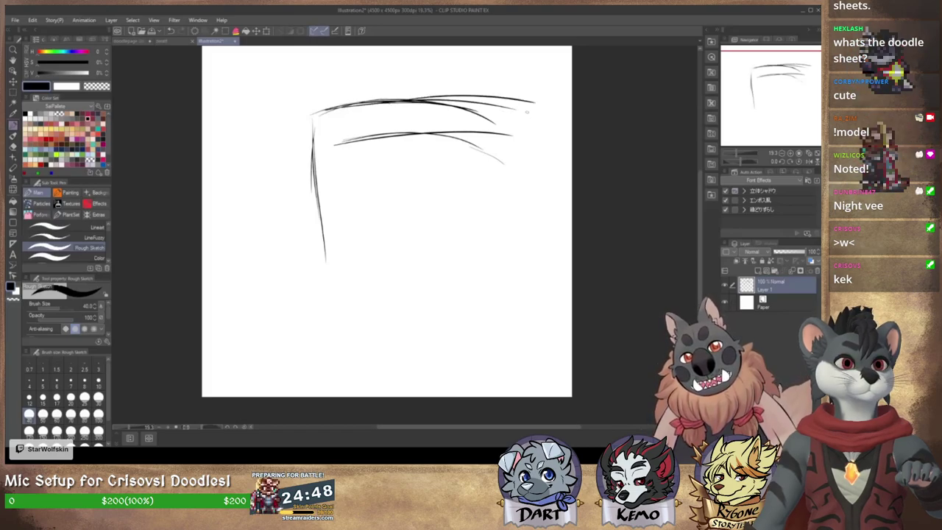
pyautogui.moveTo(529, 109); pyautogui.dragTo(524, 298)
pyautogui.moveTo(312, 115); pyautogui.dragTo(329, 308)
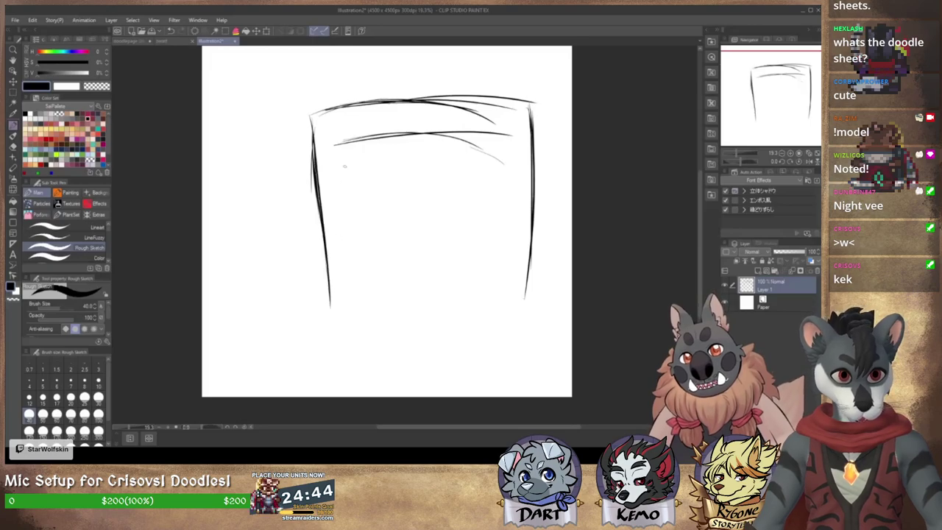
# Step: Sketch the inner left, right and bottom edges of the screen opening inside the frame
pyautogui.moveTo(341, 144); pyautogui.dragTo(362, 307)
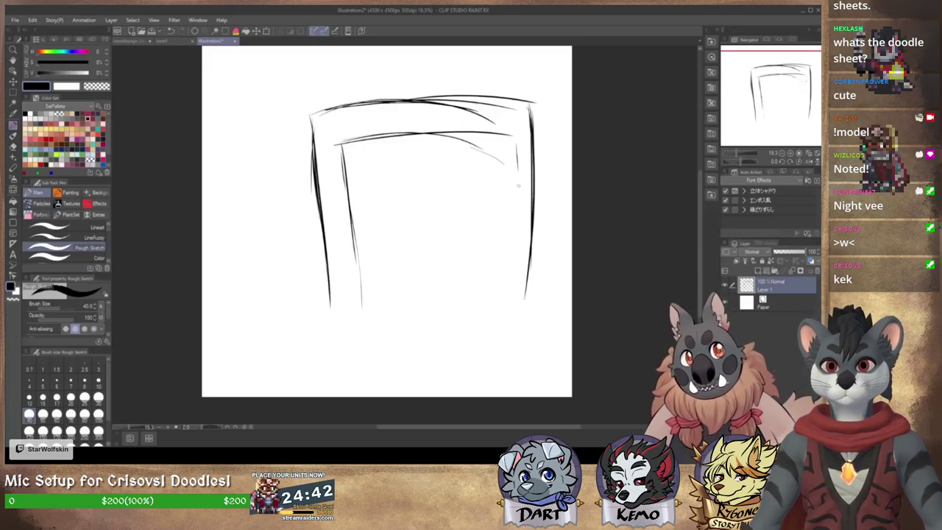
pyautogui.moveTo(518, 145)
pyautogui.mouseDown()
pyautogui.moveTo(521, 296)
pyautogui.moveTo(544, 252)
pyautogui.mouseUp()
pyautogui.moveTo(397, 256); pyautogui.dragTo(555, 241)
pyautogui.moveTo(462, 252); pyautogui.dragTo(565, 240)
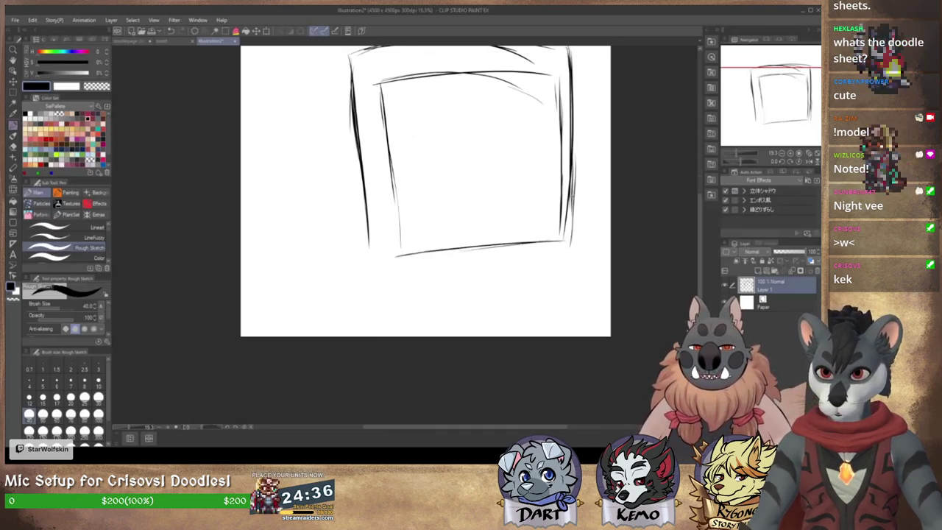
# Step: Lengthen the frame's outer sides and sketch its bottom edge beneath the screen opening
pyautogui.moveTo(575, 155); pyautogui.dragTo(571, 261)
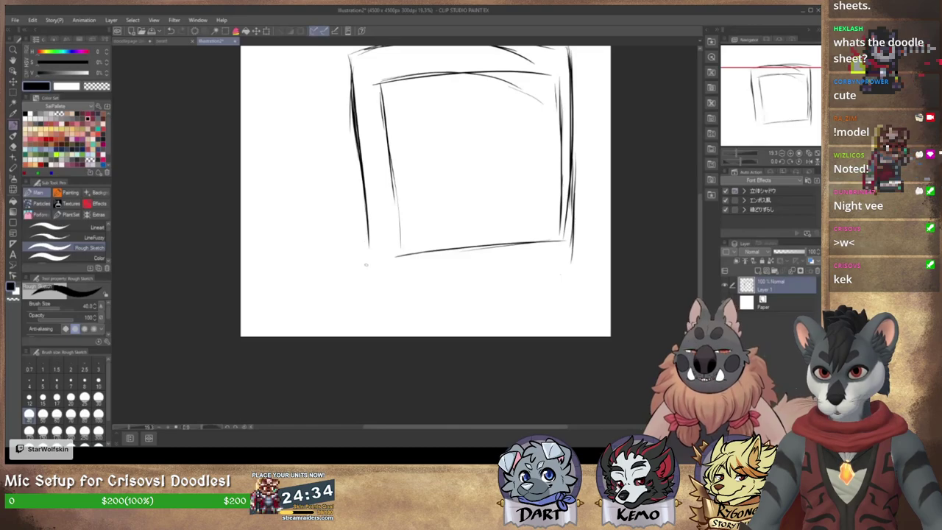
pyautogui.moveTo(386, 300); pyautogui.dragTo(535, 276)
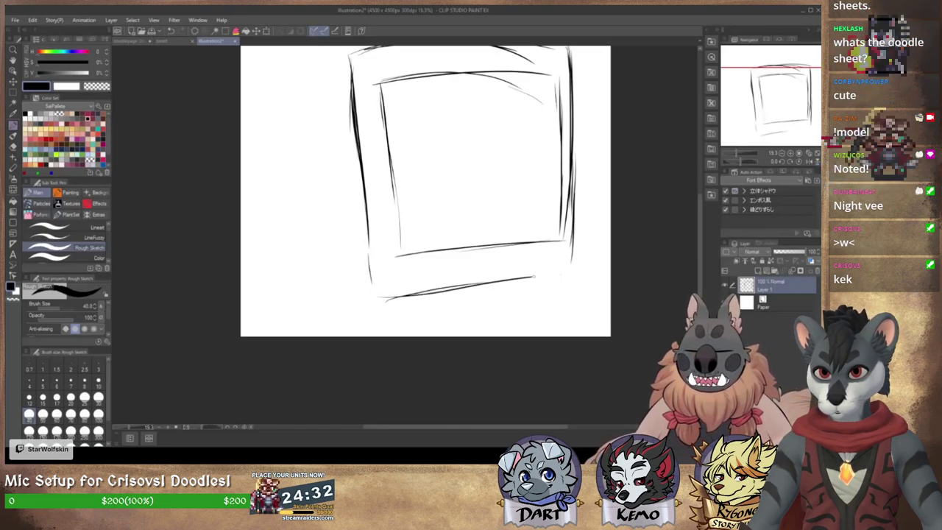
pyautogui.moveTo(451, 290)
pyautogui.mouseDown()
pyautogui.moveTo(590, 275)
pyautogui.moveTo(609, 303)
pyautogui.mouseUp()
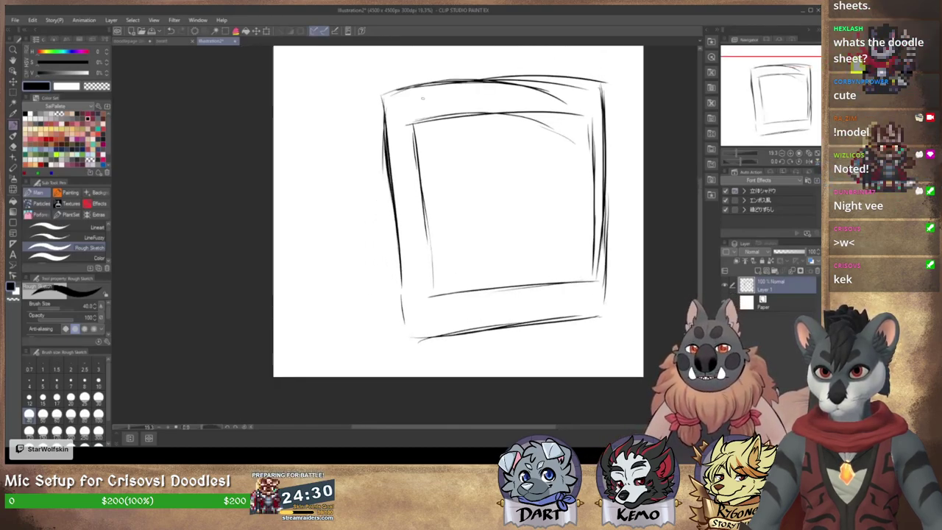
# Step: Rework the frame's top edge toward its left corner and undo the unwanted strokes
pyautogui.moveTo(410, 131)
pyautogui.mouseDown()
pyautogui.moveTo(301, 144)
pyautogui.moveTo(307, 106)
pyautogui.moveTo(473, 93)
pyautogui.mouseUp()
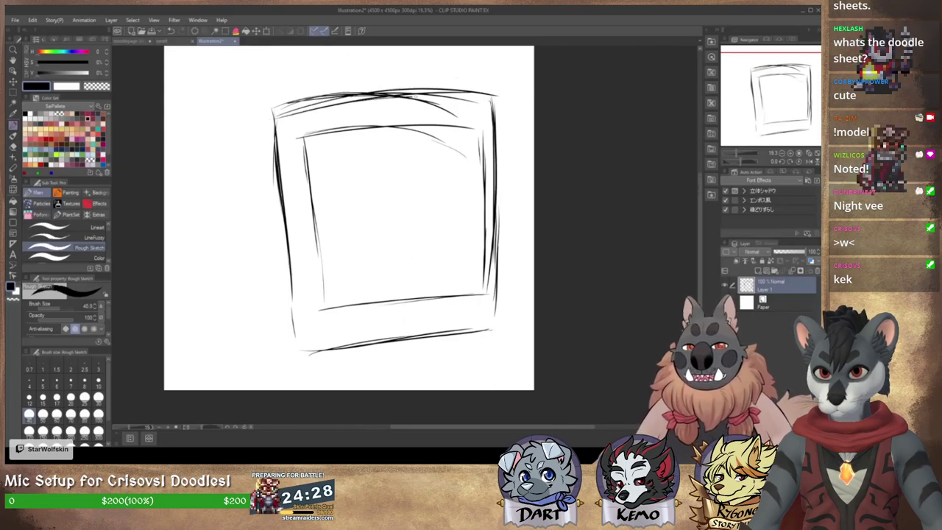
pyautogui.moveTo(412, 97); pyautogui.dragTo(501, 91)
pyautogui.hotkey('ctrl', 'z')
pyautogui.hotkey('ctrl', 'z')
pyautogui.hotkey('ctrl', 'z')
pyautogui.hotkey('ctrl', 'z')
pyautogui.hotkey('ctrl', 'z')
pyautogui.hotkey('ctrl', 'z')
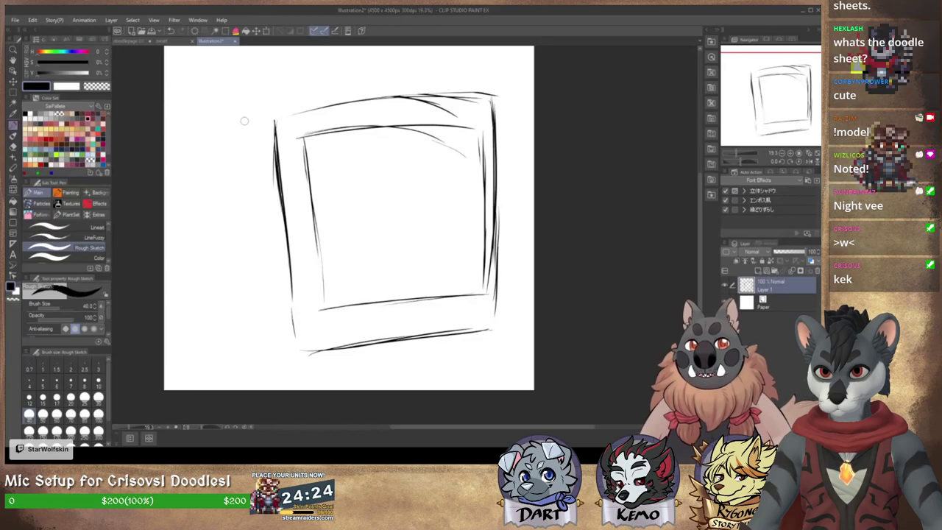
# Step: Reshape the frame sketch with Free Transform, making it shorter and wider and rotating it slightly clockwise
pyautogui.click(267, 32)
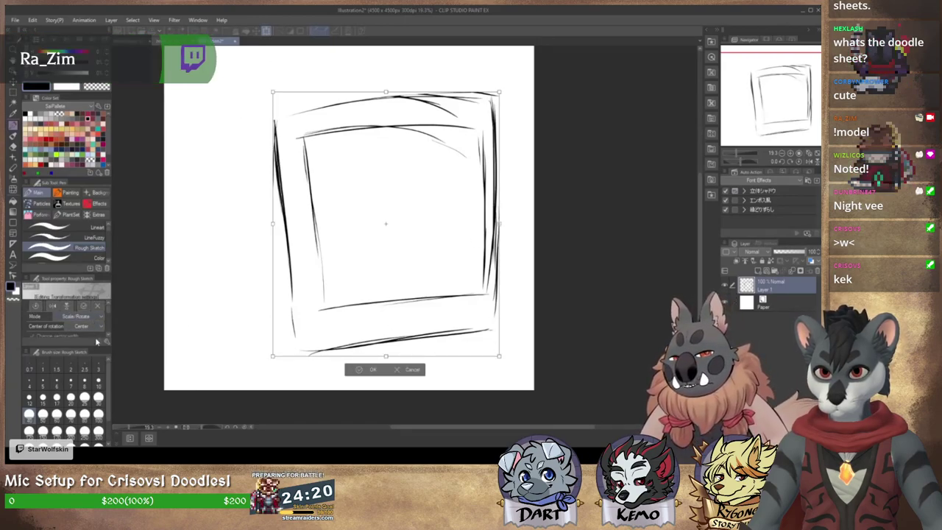
pyautogui.click(96, 341)
pyautogui.moveTo(386, 358); pyautogui.dragTo(382, 335)
pyautogui.moveTo(500, 93); pyautogui.dragTo(511, 105)
pyautogui.moveTo(496, 333); pyautogui.dragTo(518, 338)
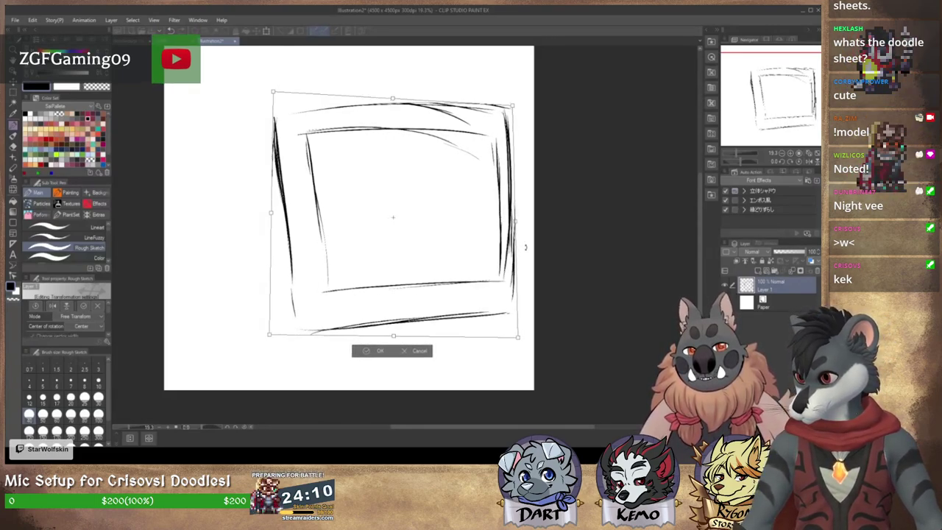
pyautogui.moveTo(523, 240); pyautogui.dragTo(527, 254)
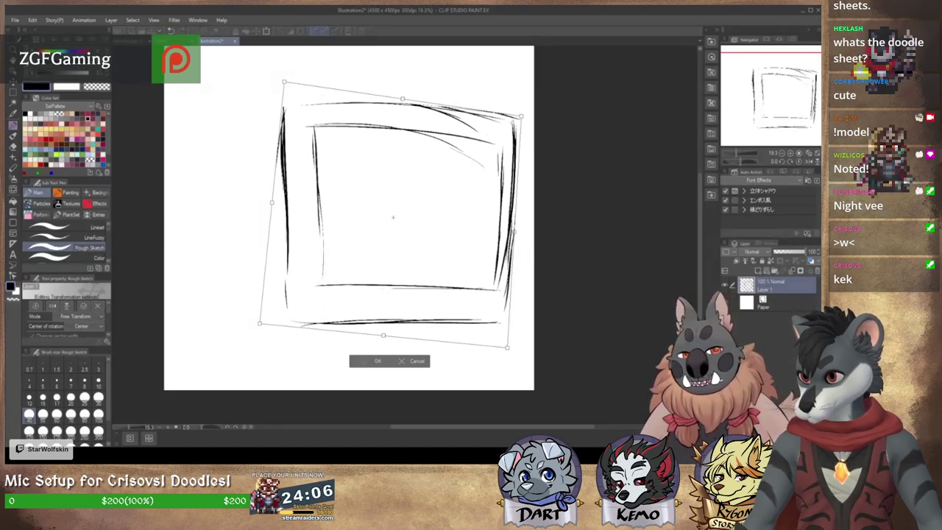
# Step: Strengthen the frame's left edges, add a bezel line below and beside the screen, and scribble a small logo in the lower-right corner
pyautogui.moveTo(286, 149); pyautogui.dragTo(295, 299)
pyautogui.moveTo(287, 192); pyautogui.dragTo(297, 325)
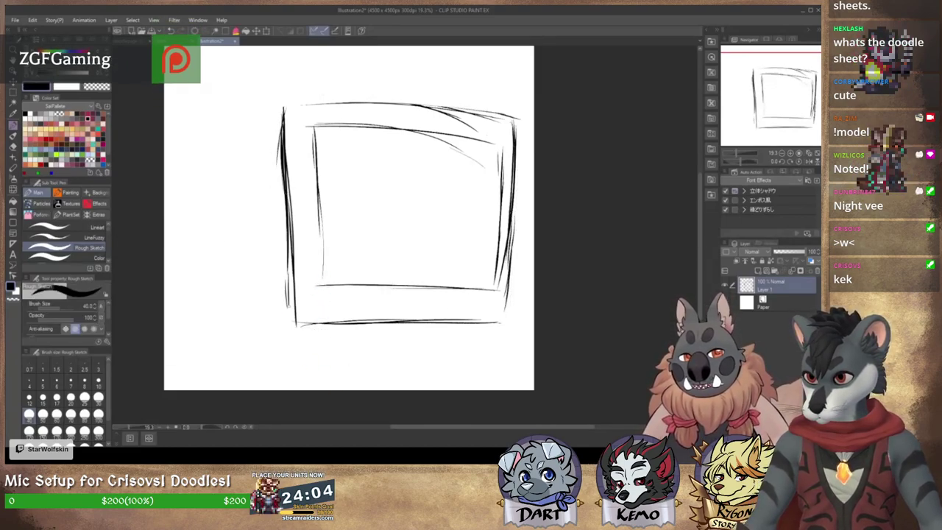
pyautogui.moveTo(323, 248)
pyautogui.mouseDown()
pyautogui.moveTo(328, 298)
pyautogui.moveTo(454, 300)
pyautogui.moveTo(468, 313)
pyautogui.moveTo(485, 309)
pyautogui.moveTo(486, 299)
pyautogui.mouseUp()
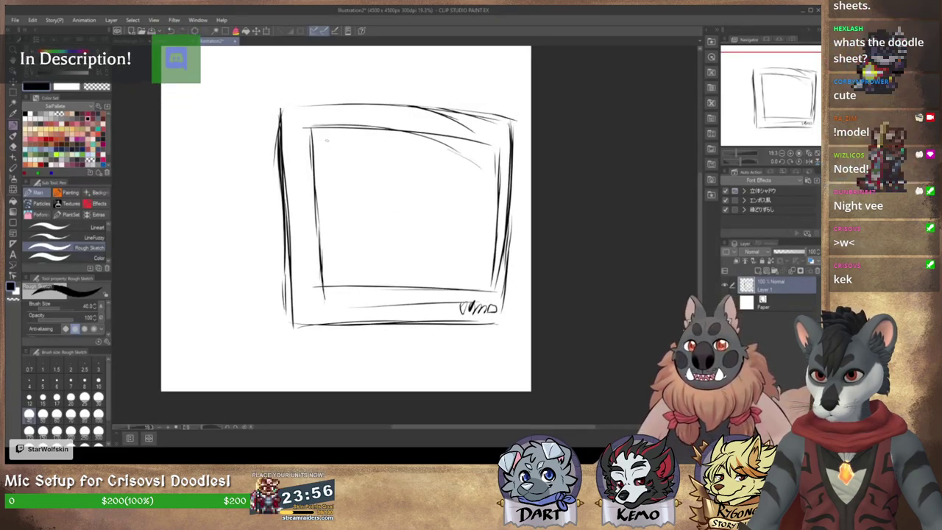
pyautogui.moveTo(297, 180); pyautogui.dragTo(298, 203)
pyautogui.moveTo(296, 141); pyautogui.dragTo(306, 270)
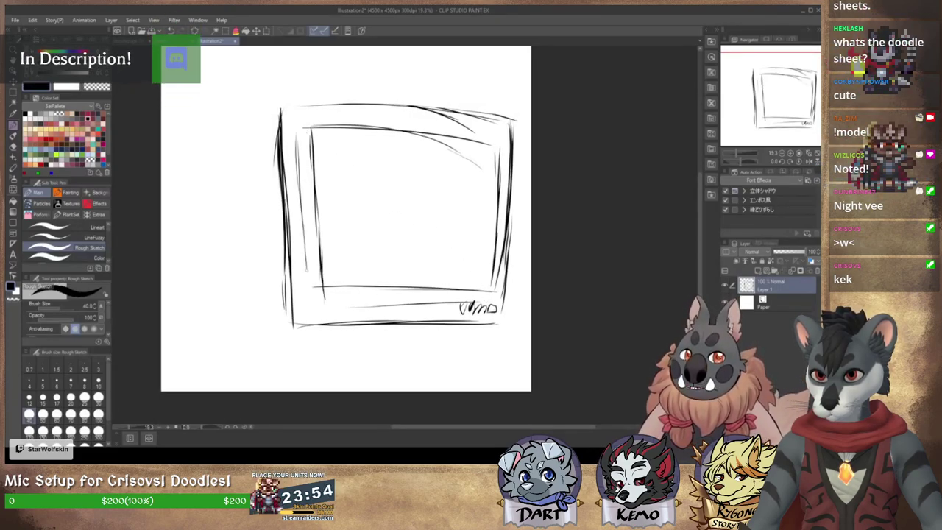
# Step: Sketch the monitor's bulky stepped rear casing to the left of the frame and a lower lip beneath the bezel
pyautogui.moveTo(502, 152)
pyautogui.mouseDown()
pyautogui.moveTo(455, 265)
pyautogui.moveTo(424, 274)
pyautogui.mouseUp()
pyautogui.moveTo(383, 208); pyautogui.dragTo(424, 202)
pyautogui.moveTo(274, 116)
pyautogui.mouseDown()
pyautogui.moveTo(290, 110)
pyautogui.moveTo(213, 180)
pyautogui.moveTo(206, 287)
pyautogui.moveTo(291, 338)
pyautogui.moveTo(376, 319)
pyautogui.mouseUp()
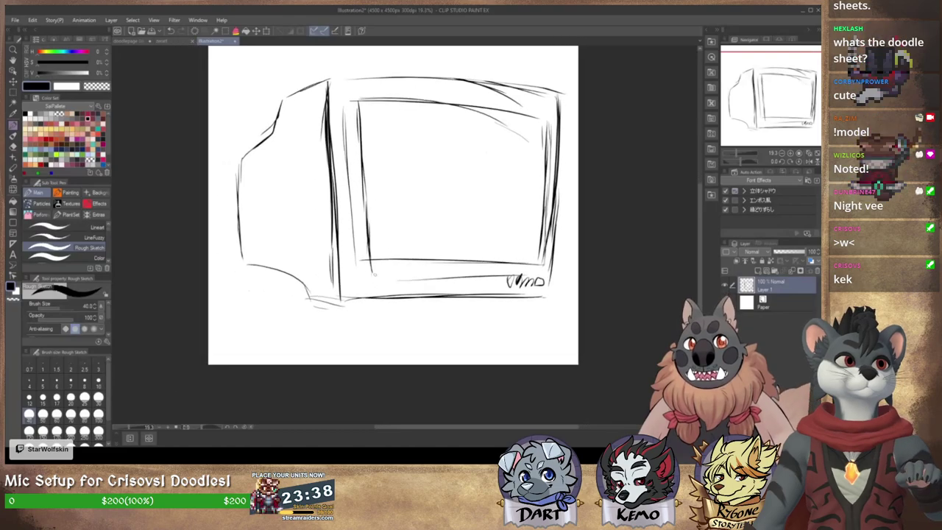
pyautogui.moveTo(309, 301)
pyautogui.mouseDown()
pyautogui.moveTo(342, 316)
pyautogui.moveTo(416, 311)
pyautogui.mouseUp()
pyautogui.moveTo(345, 316); pyautogui.dragTo(548, 315)
pyautogui.moveTo(433, 215); pyautogui.dragTo(426, 228)
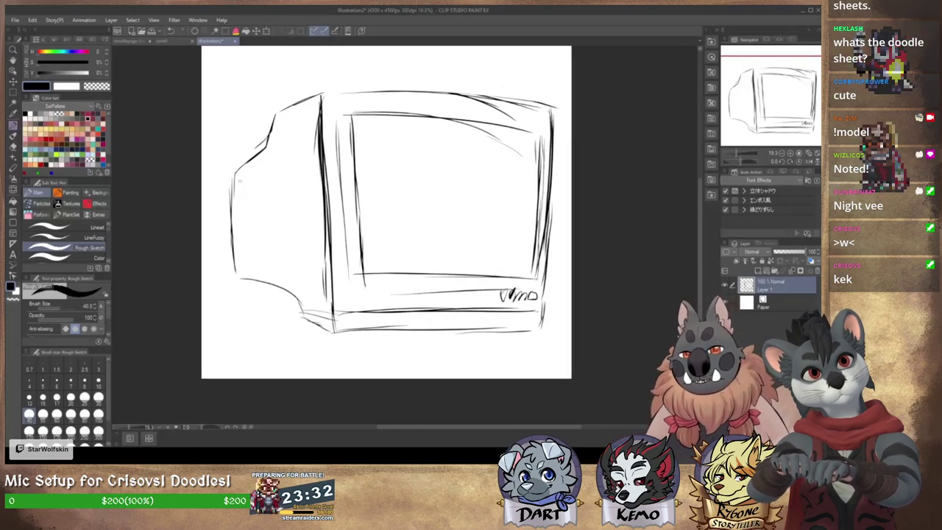
# Step: Sketch a cross-hatched vent grille on the upper part of the rear casing
pyautogui.moveTo(240, 176); pyautogui.dragTo(240, 209)
pyautogui.moveTo(240, 178)
pyautogui.mouseDown()
pyautogui.moveTo(271, 156)
pyautogui.moveTo(271, 195)
pyautogui.moveTo(270, 166)
pyautogui.mouseUp()
pyautogui.moveTo(241, 193)
pyautogui.mouseDown()
pyautogui.moveTo(271, 172)
pyautogui.moveTo(270, 182)
pyautogui.mouseUp()
pyautogui.moveTo(243, 207)
pyautogui.mouseDown()
pyautogui.moveTo(266, 189)
pyautogui.moveTo(246, 205)
pyautogui.mouseUp()
pyautogui.moveTo(255, 168)
pyautogui.mouseDown()
pyautogui.moveTo(253, 203)
pyautogui.moveTo(260, 198)
pyautogui.mouseUp()
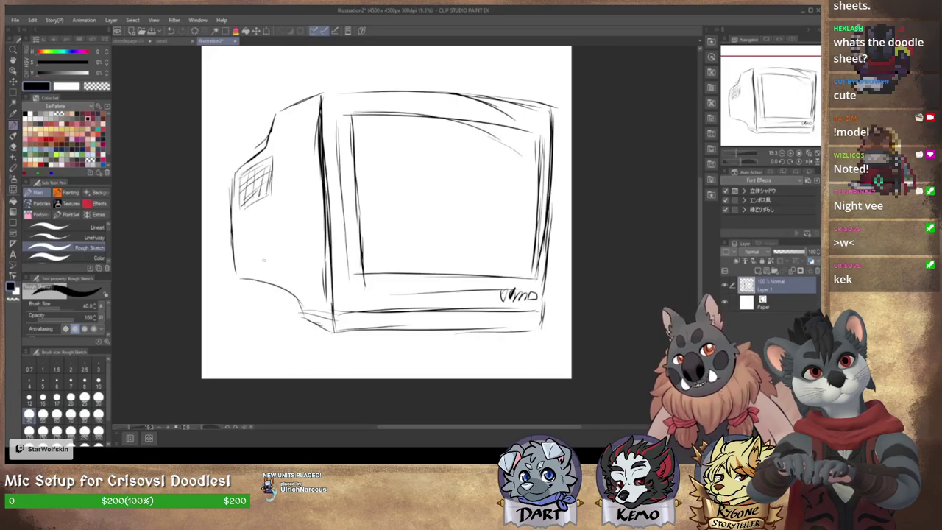
# Step: Add a second hatched vent under the rear casing and firm up the monitor's bottom edge
pyautogui.moveTo(260, 282)
pyautogui.mouseDown()
pyautogui.moveTo(298, 310)
pyautogui.moveTo(337, 337)
pyautogui.moveTo(313, 277)
pyautogui.mouseUp()
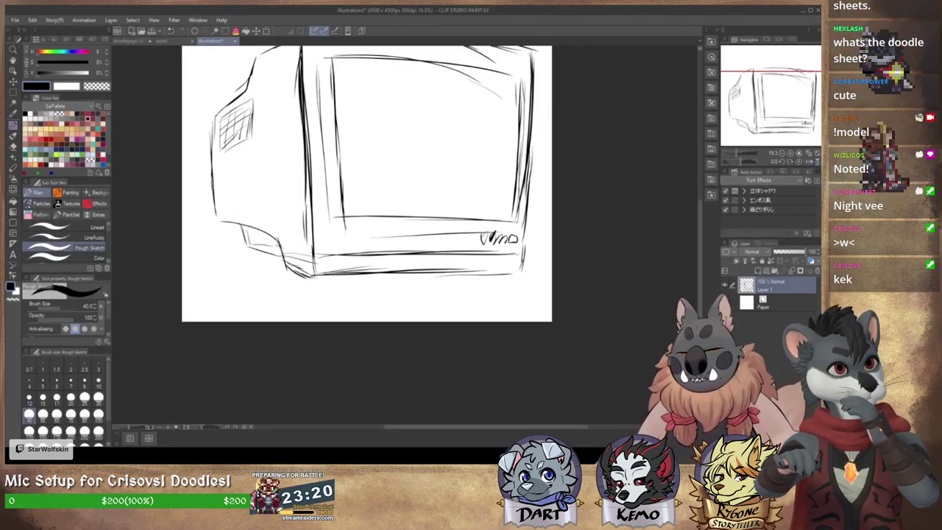
pyautogui.moveTo(249, 225); pyautogui.dragTo(255, 246)
pyautogui.moveTo(257, 228); pyautogui.dragTo(270, 249)
pyautogui.moveTo(247, 232); pyautogui.dragTo(277, 245)
pyautogui.moveTo(440, 234); pyautogui.dragTo(453, 276)
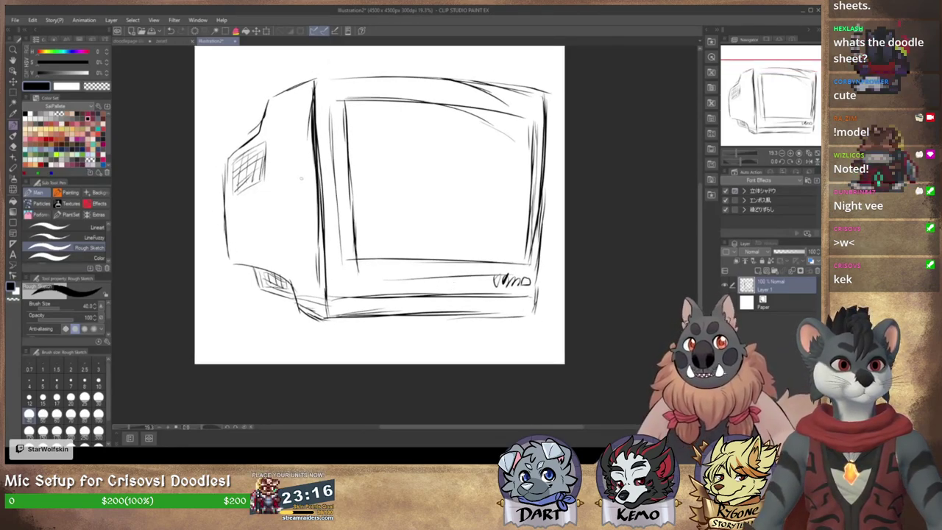
# Step: Sketch long vertical seam lines down the side casing between the rear bulge and the front frame
pyautogui.moveTo(276, 119); pyautogui.dragTo(276, 173)
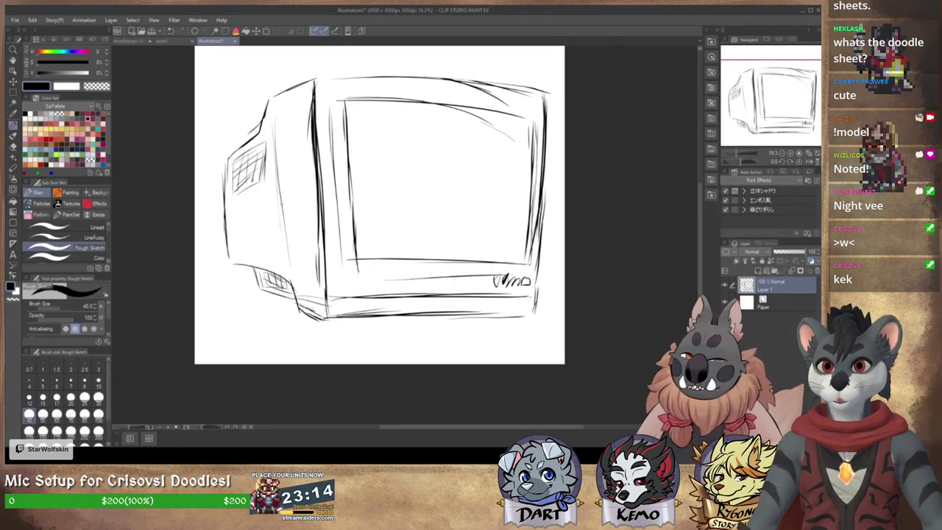
pyautogui.moveTo(272, 100); pyautogui.dragTo(276, 174)
pyautogui.moveTo(272, 115); pyautogui.dragTo(284, 265)
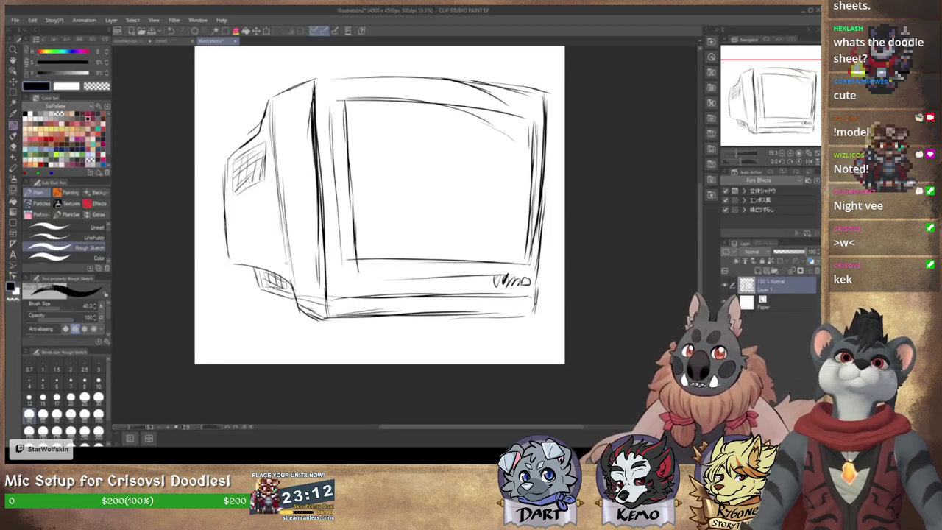
pyautogui.moveTo(281, 215); pyautogui.dragTo(290, 271)
pyautogui.moveTo(291, 110)
pyautogui.mouseDown()
pyautogui.moveTo(292, 181)
pyautogui.moveTo(315, 328)
pyautogui.mouseUp()
# Step: Sketch an oval stand with a curved neck beneath the monitor and undo the extra stroke on the base
pyautogui.moveTo(440, 314); pyautogui.dragTo(470, 267)
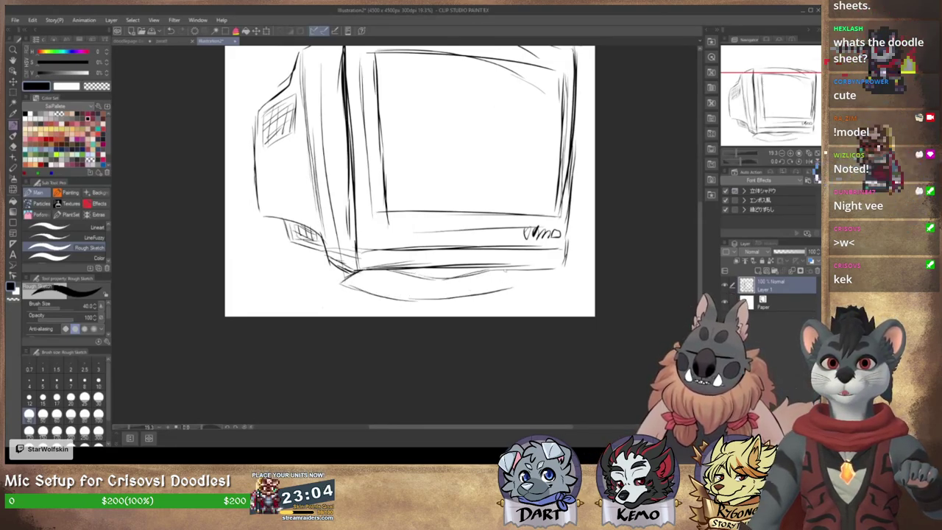
pyautogui.moveTo(497, 266)
pyautogui.mouseDown()
pyautogui.moveTo(514, 288)
pyautogui.moveTo(462, 296)
pyautogui.mouseUp()
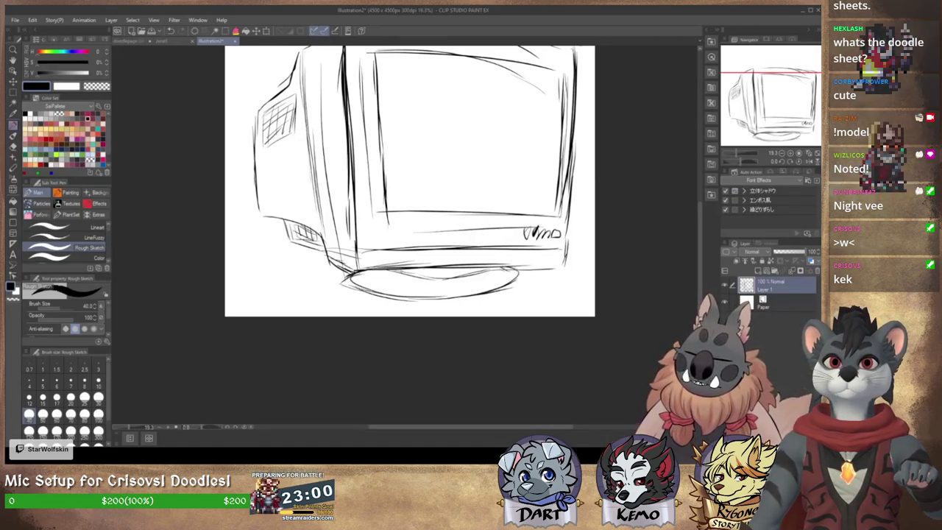
pyautogui.moveTo(421, 277)
pyautogui.mouseDown()
pyautogui.moveTo(484, 270)
pyautogui.moveTo(443, 281)
pyautogui.mouseUp()
pyautogui.moveTo(367, 278); pyautogui.dragTo(511, 272)
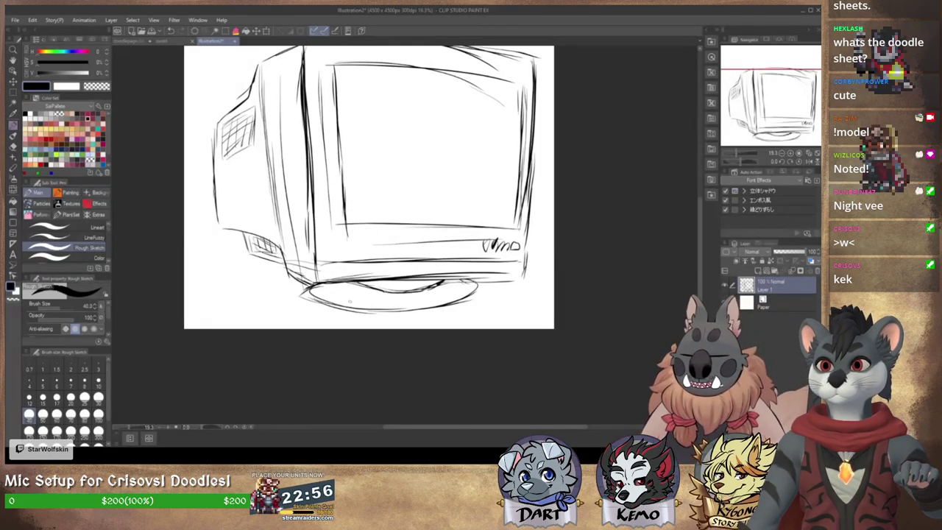
pyautogui.moveTo(354, 304)
pyautogui.mouseDown()
pyautogui.moveTo(351, 294)
pyautogui.moveTo(437, 271)
pyautogui.moveTo(509, 267)
pyautogui.moveTo(434, 300)
pyautogui.mouseUp()
pyautogui.hotkey('ctrl', 'z')
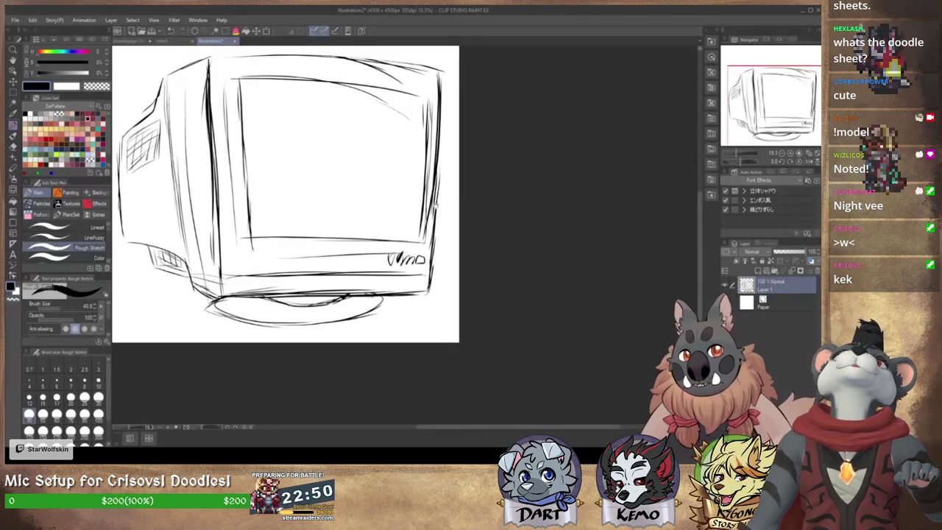
# Step: Add another stroke along the bottom edge of the screen opening
pyautogui.moveTo(434, 206)
pyautogui.mouseDown()
pyautogui.moveTo(431, 218)
pyautogui.moveTo(594, 215)
pyautogui.mouseUp()
pyautogui.moveTo(400, 251); pyautogui.dragTo(497, 248)
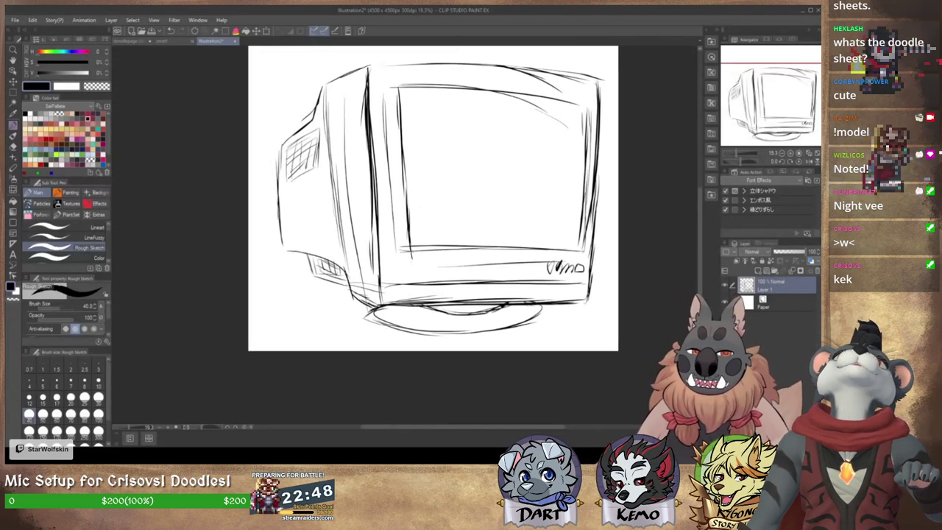
# Step: Firm up the bottom, top and right edges of the monitor's screen opening with additional rough strokes
pyautogui.moveTo(429, 151); pyautogui.dragTo(365, 201)
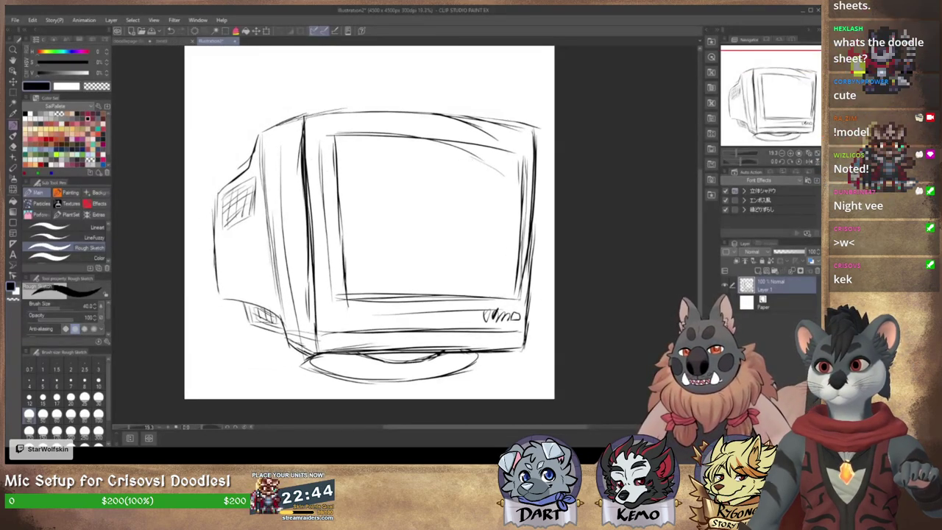
pyautogui.moveTo(545, 209)
pyautogui.mouseDown()
pyautogui.moveTo(537, 232)
pyautogui.moveTo(528, 223)
pyautogui.mouseUp()
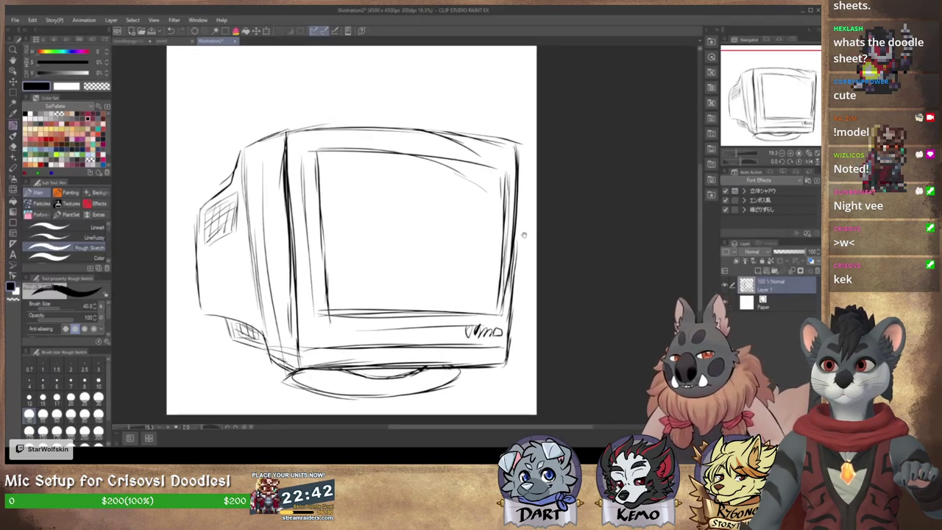
pyautogui.moveTo(354, 310); pyautogui.dragTo(387, 313)
pyautogui.moveTo(327, 315); pyautogui.dragTo(465, 316)
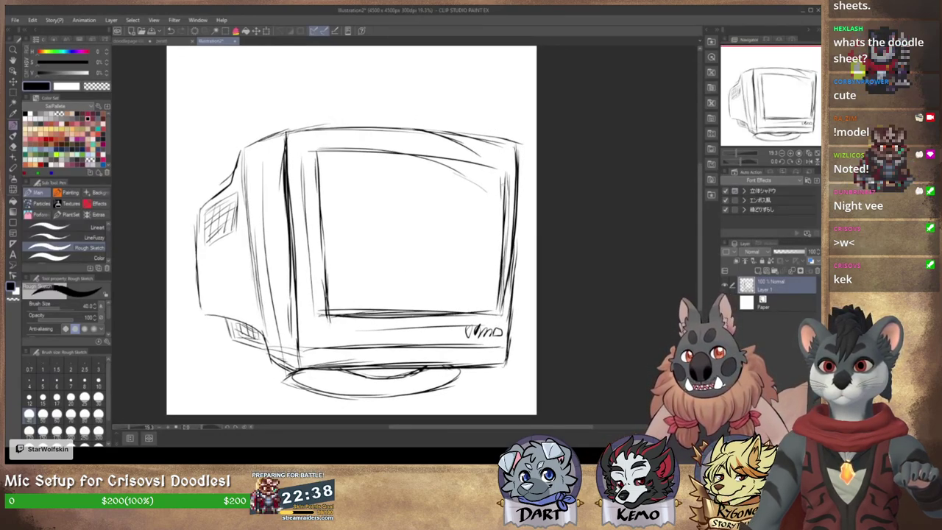
pyautogui.moveTo(345, 156); pyautogui.dragTo(487, 160)
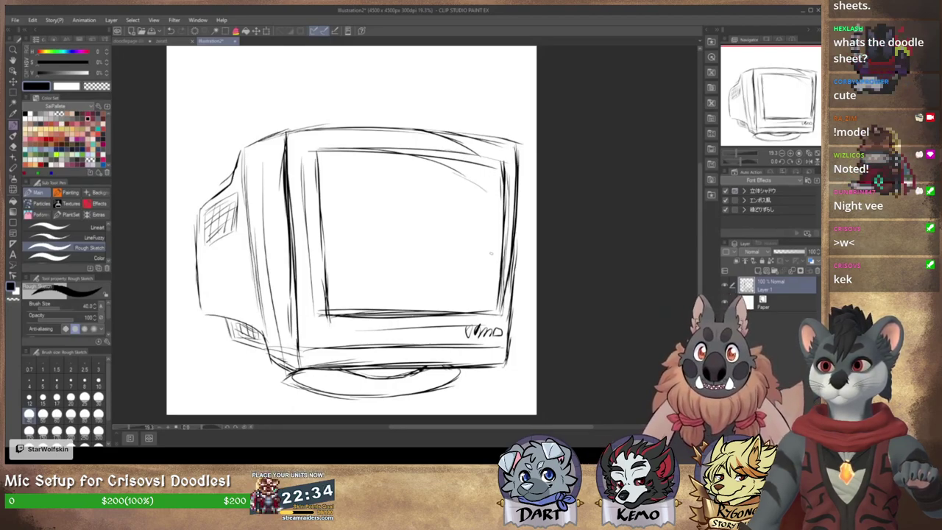
pyautogui.moveTo(514, 141); pyautogui.dragTo(511, 204)
pyautogui.moveTo(527, 249); pyautogui.dragTo(511, 242)
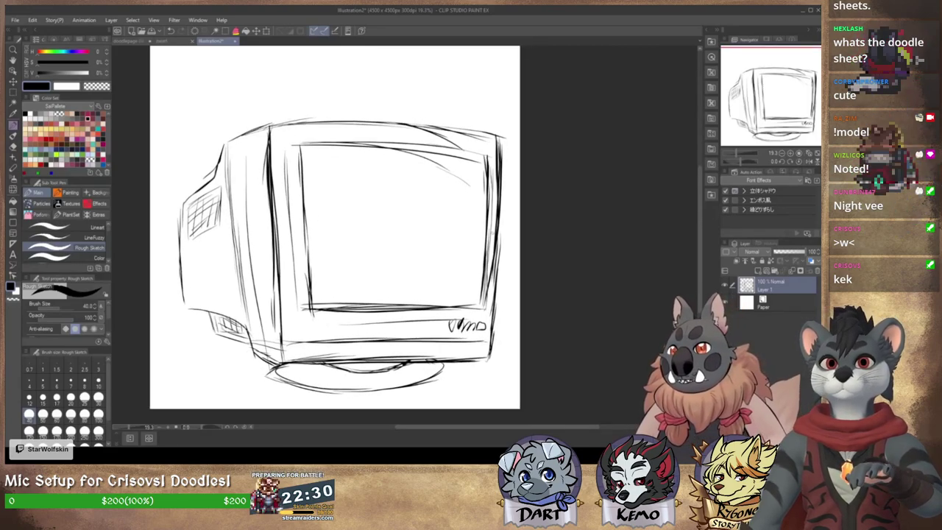
# Step: Save the canvas under the file name amaramonitor
pyautogui.click(118, 27)
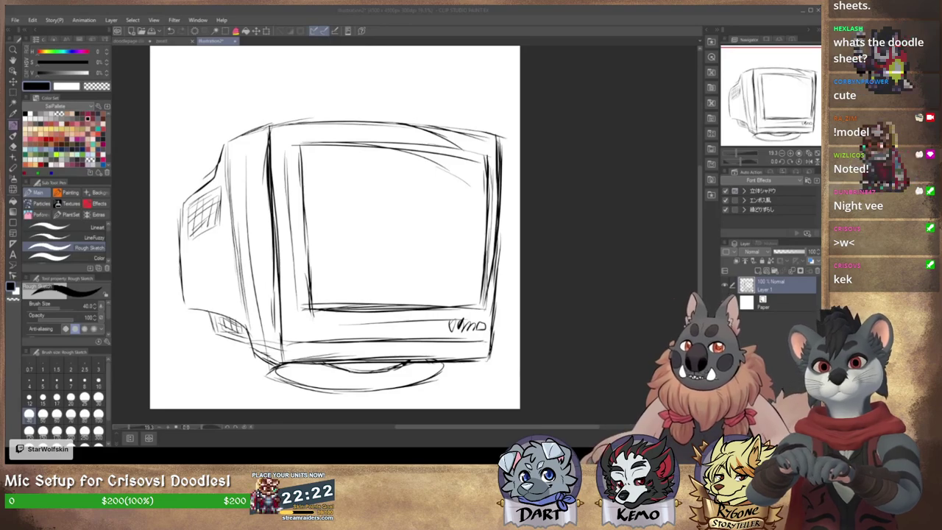
pyautogui.press('Return')
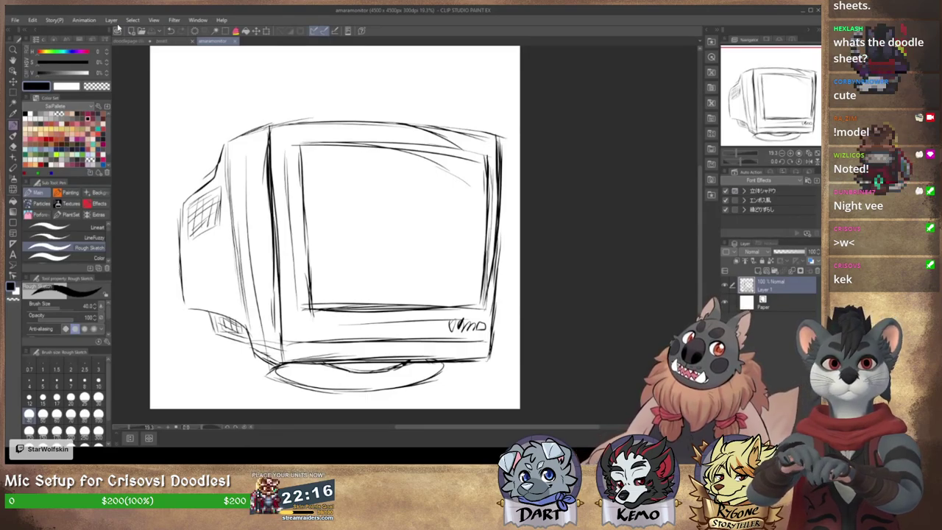
# Step: Distort the whole monitor sketch by pulling its upper-right corner slightly up and inward, and apply the transformation
pyautogui.click(13, 92)
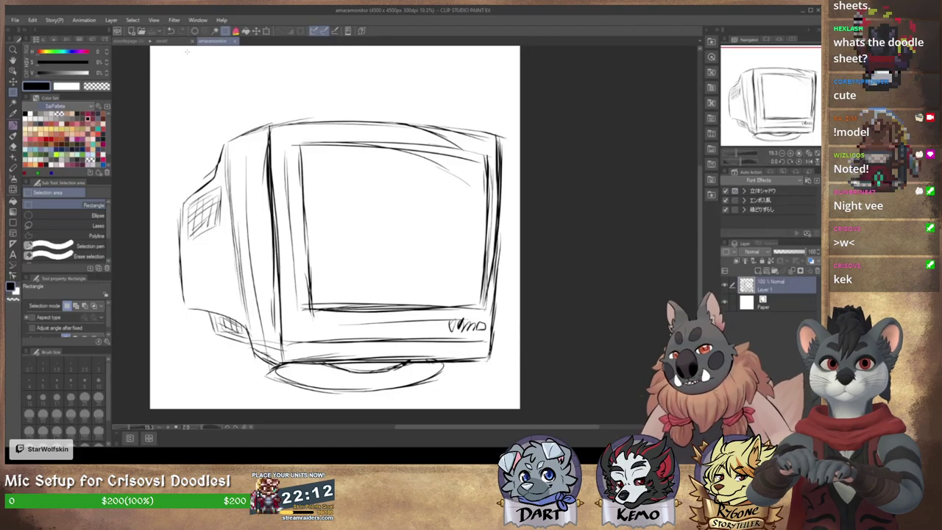
pyautogui.click(266, 31)
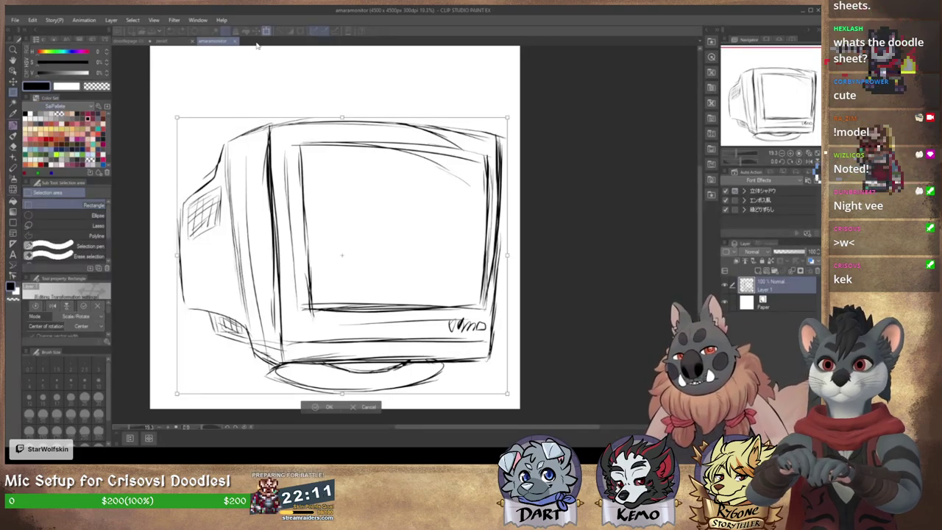
pyautogui.click(81, 315)
pyautogui.click(80, 335)
pyautogui.moveTo(507, 117); pyautogui.dragTo(502, 104)
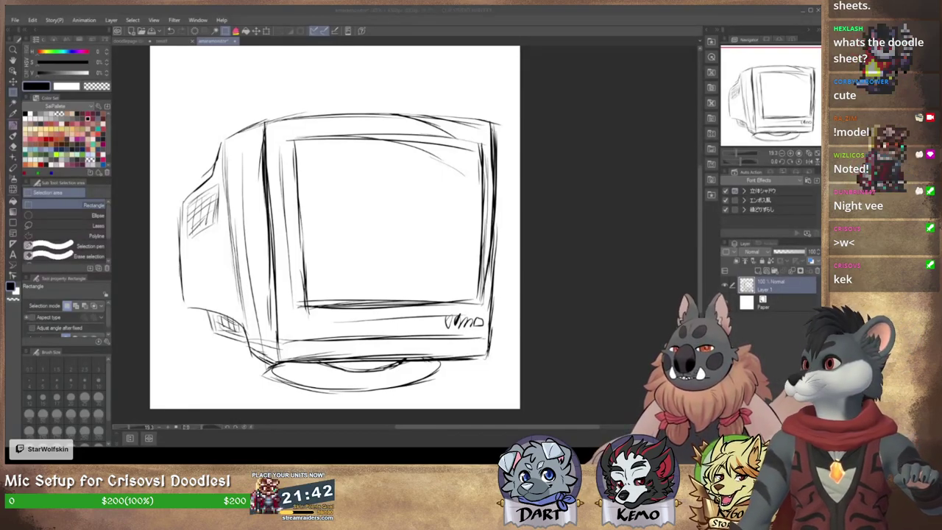
# Step: Add a new layer above the monitor sketch and draw a head circle with crossing face guidelines in the screen's upper half
pyautogui.hotkey('alt', 'Tab')
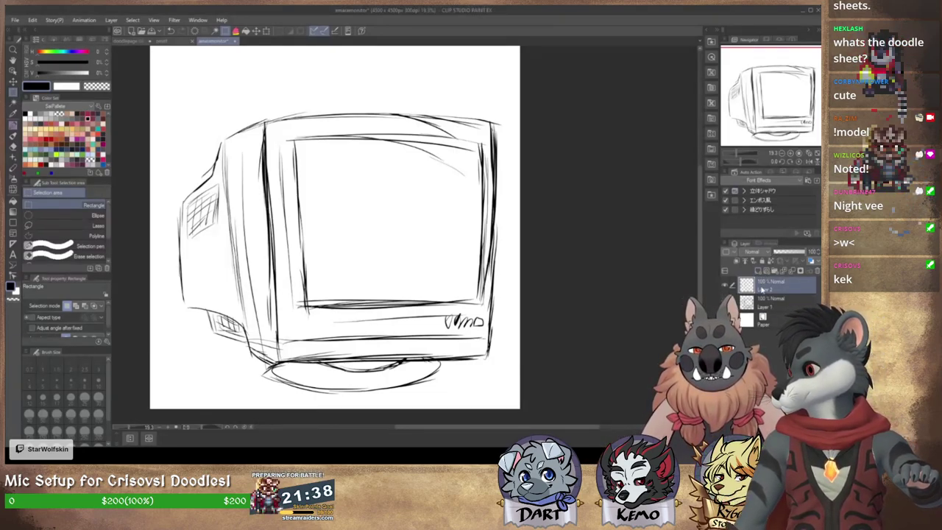
pyautogui.press('b')
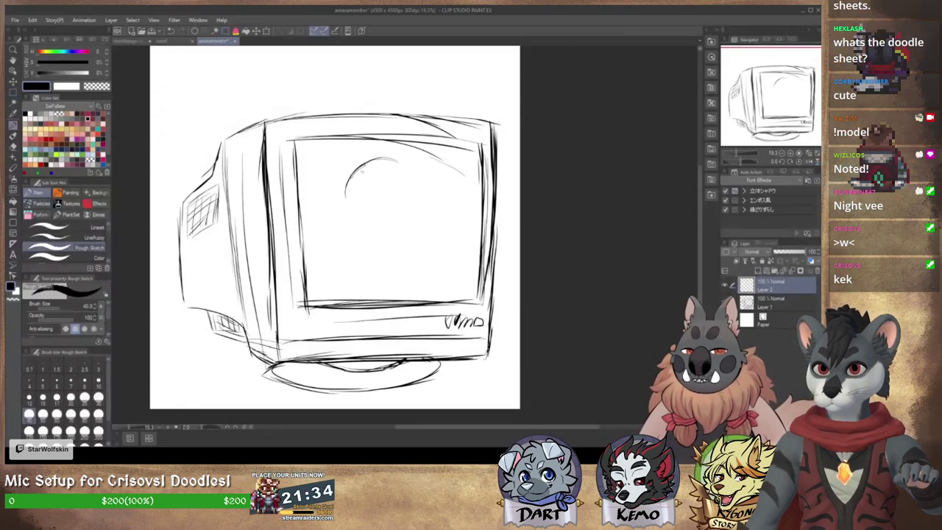
pyautogui.moveTo(345, 191); pyautogui.dragTo(361, 214)
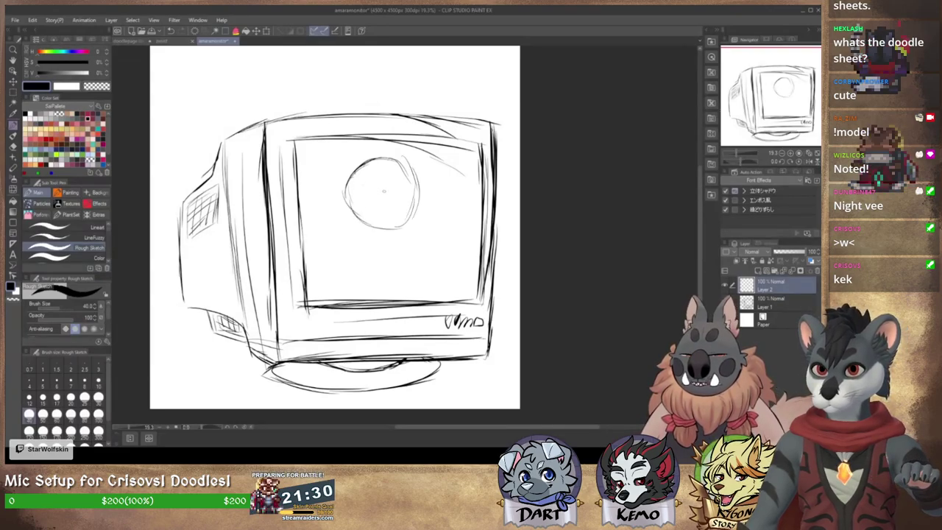
pyautogui.moveTo(349, 199); pyautogui.dragTo(417, 187)
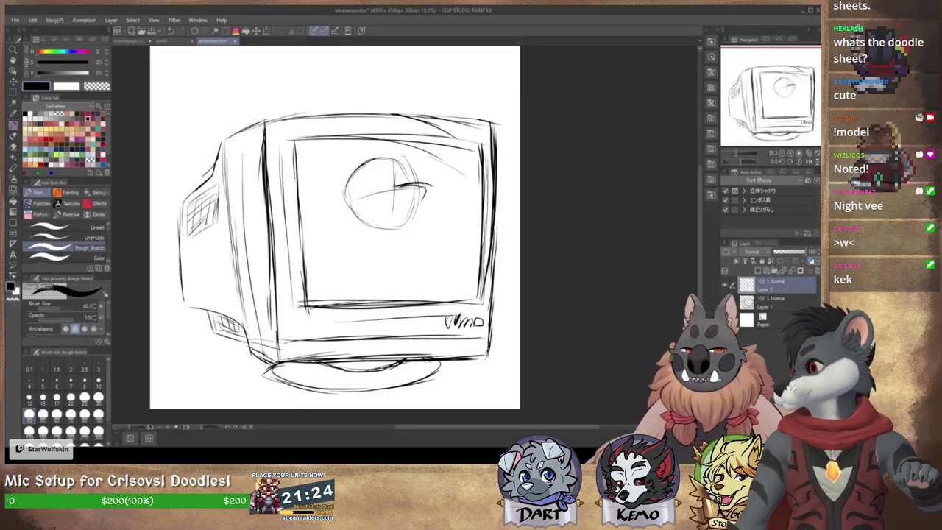
# Step: Sketch a canine muzzle on the head circle's right side, with a dark nose, an open lower jaw and jagged teeth
pyautogui.moveTo(427, 197); pyautogui.dragTo(415, 197)
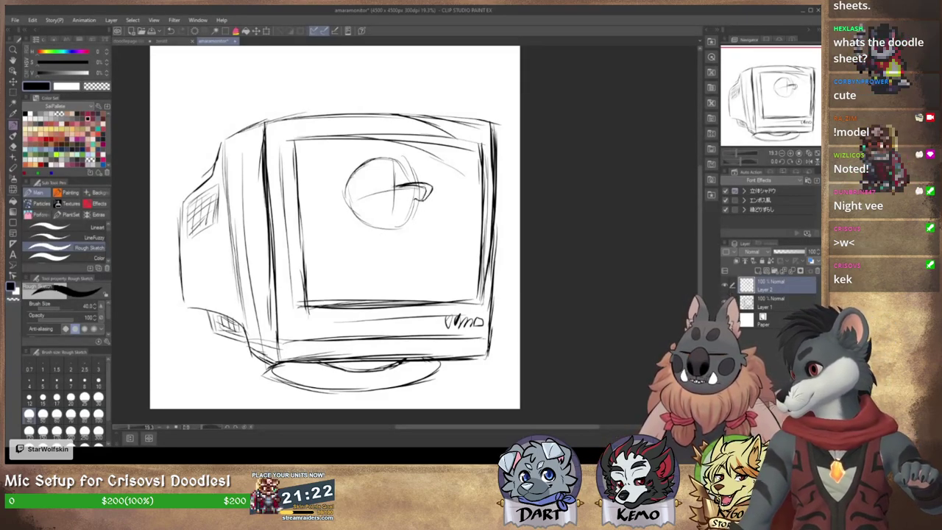
pyautogui.moveTo(422, 202)
pyautogui.mouseDown()
pyautogui.moveTo(382, 207)
pyautogui.moveTo(370, 202)
pyautogui.moveTo(376, 195)
pyautogui.mouseUp()
pyautogui.hotkey('ctrl', 'z')
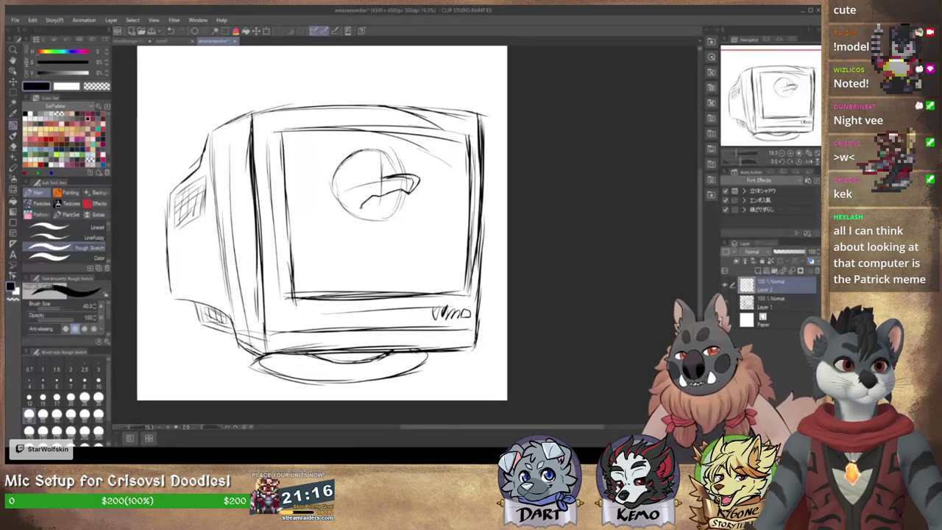
pyautogui.moveTo(405, 203); pyautogui.dragTo(401, 210)
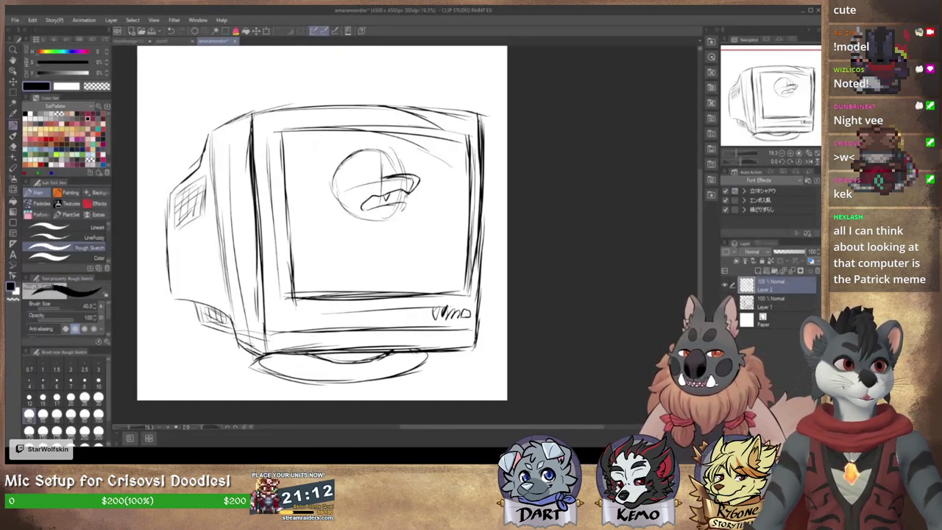
pyautogui.moveTo(396, 191); pyautogui.dragTo(409, 185)
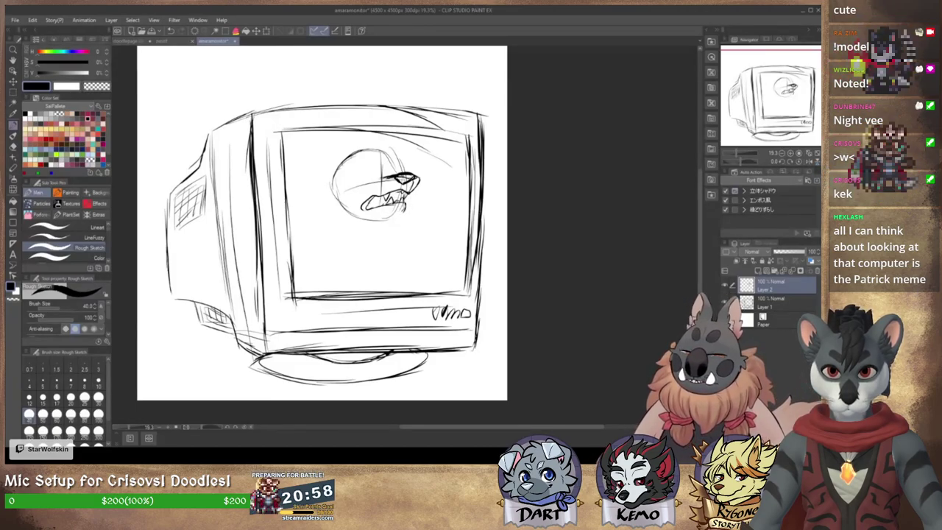
pyautogui.moveTo(405, 209)
pyautogui.mouseDown()
pyautogui.moveTo(383, 217)
pyautogui.moveTo(382, 241)
pyautogui.mouseUp()
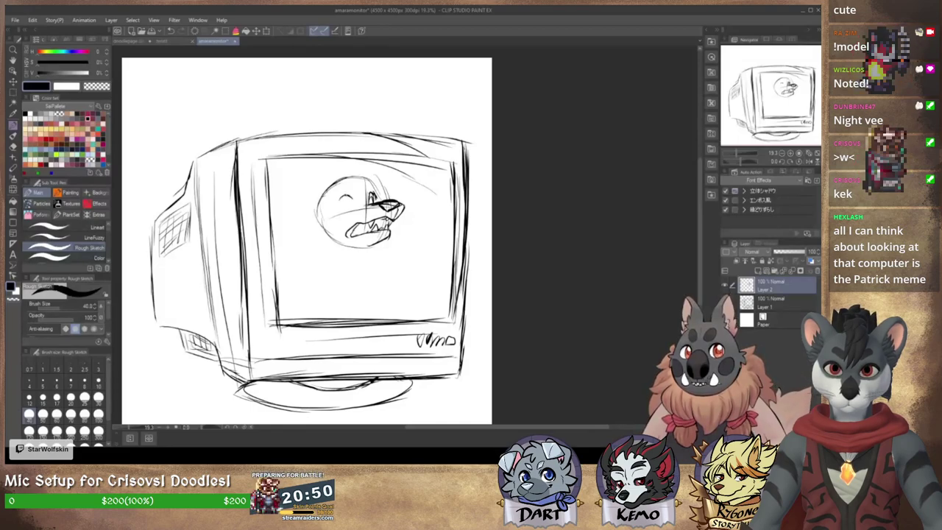
# Step: Sketch two tall oval eyes with worried brows above the muzzle
pyautogui.moveTo(340, 197)
pyautogui.mouseDown()
pyautogui.moveTo(336, 210)
pyautogui.moveTo(348, 211)
pyautogui.mouseUp()
pyautogui.moveTo(345, 198); pyautogui.dragTo(344, 211)
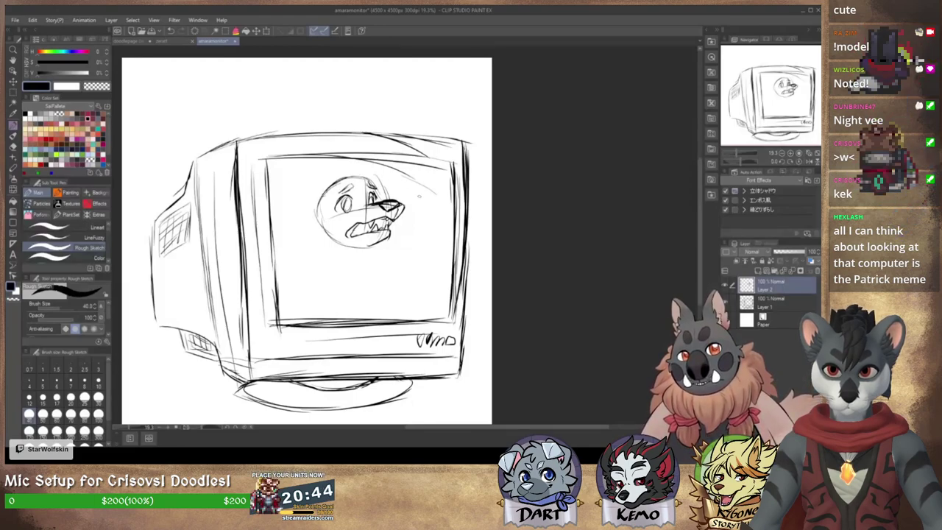
pyautogui.moveTo(419, 196); pyautogui.dragTo(413, 220)
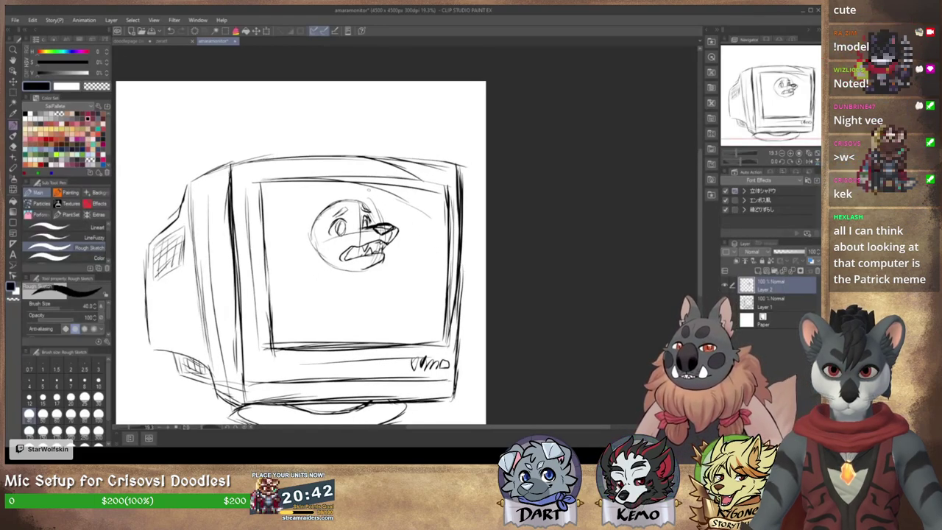
# Step: Sketch a pointed tuft on top of the head, a long ear swept back to the left, and cheek fur
pyautogui.moveTo(350, 199)
pyautogui.mouseDown()
pyautogui.moveTo(341, 183)
pyautogui.moveTo(329, 200)
pyautogui.mouseUp()
pyautogui.moveTo(328, 195); pyautogui.dragTo(310, 192)
pyautogui.moveTo(310, 192)
pyautogui.mouseDown()
pyautogui.moveTo(318, 204)
pyautogui.moveTo(430, 188)
pyautogui.mouseUp()
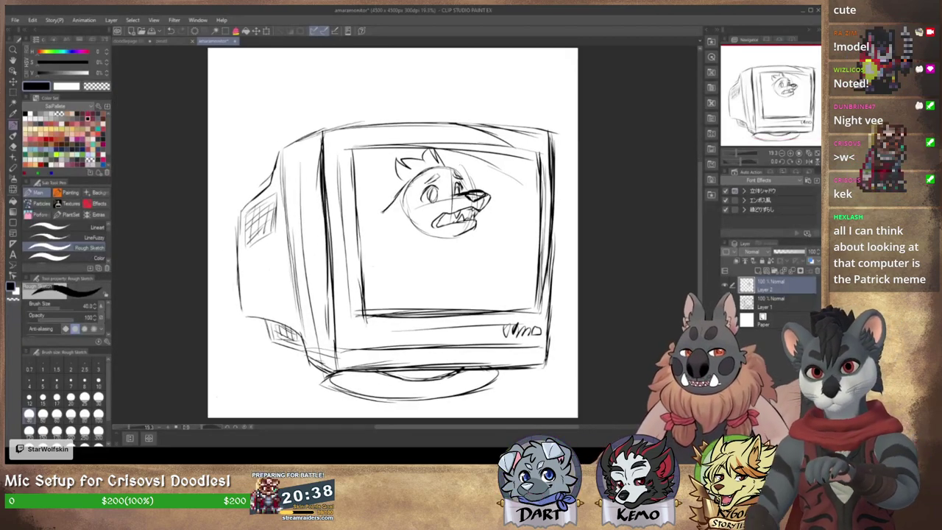
pyautogui.moveTo(383, 212)
pyautogui.mouseDown()
pyautogui.moveTo(365, 219)
pyautogui.moveTo(382, 222)
pyautogui.mouseUp()
pyautogui.moveTo(491, 215)
pyautogui.mouseDown()
pyautogui.moveTo(485, 225)
pyautogui.moveTo(530, 197)
pyautogui.mouseUp()
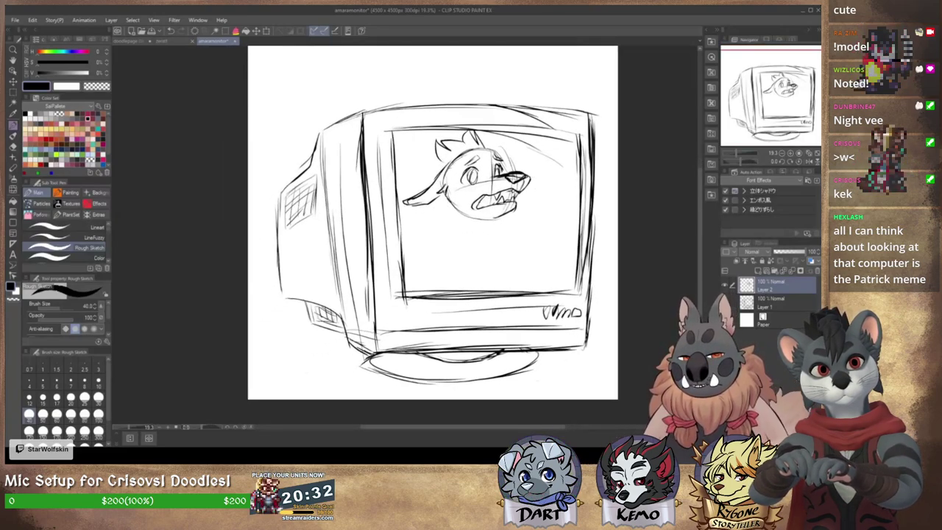
pyautogui.moveTo(435, 197); pyautogui.dragTo(445, 212)
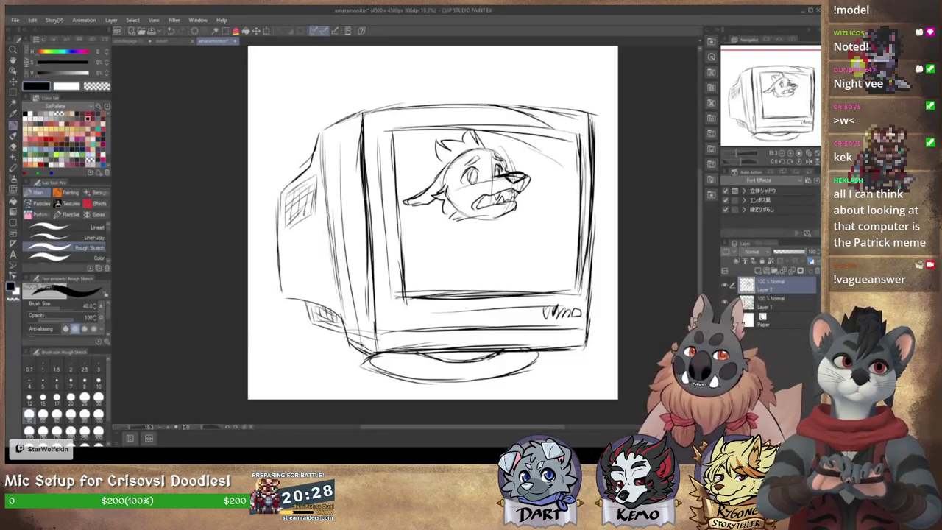
# Step: Darken the inside of the mouth, add pupils to the eyes and extend the ear to the screen's left edge
pyautogui.moveTo(478, 208); pyautogui.dragTo(501, 199)
pyautogui.moveTo(501, 199); pyautogui.dragTo(511, 197)
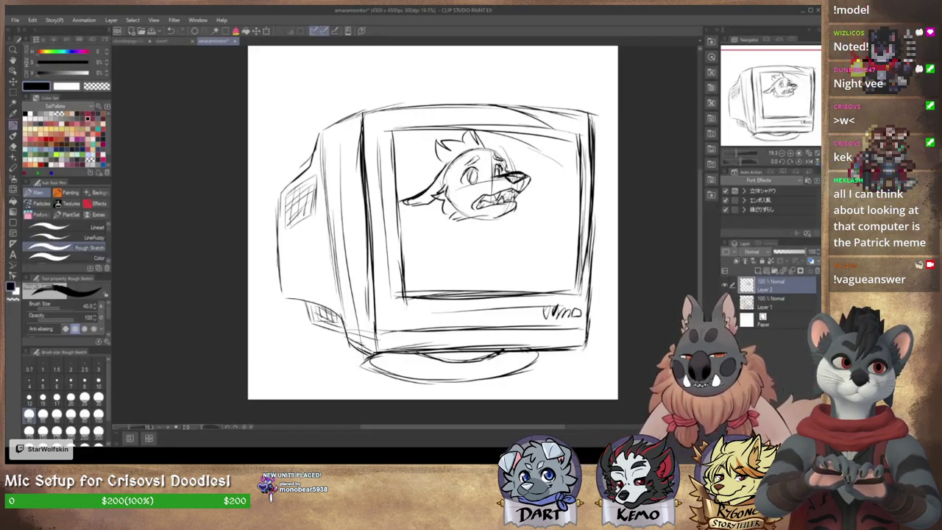
pyautogui.moveTo(397, 209); pyautogui.dragTo(439, 201)
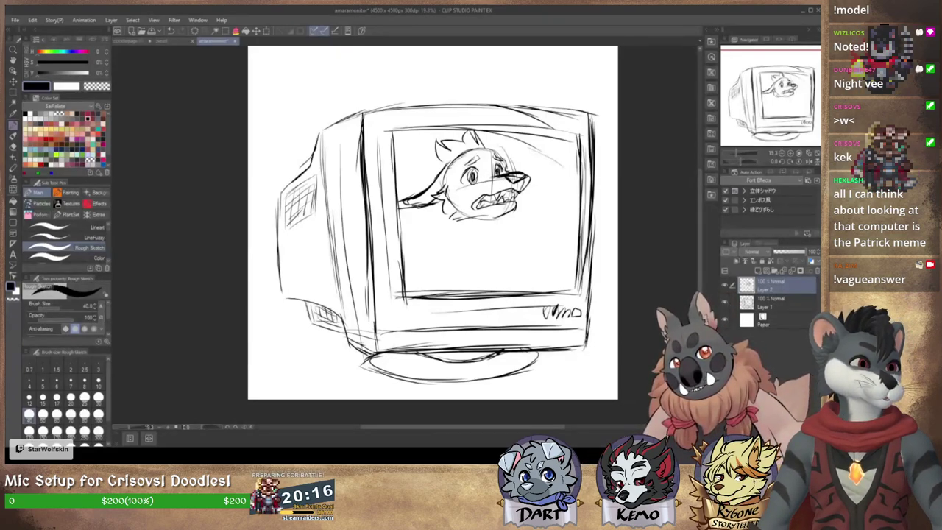
# Step: Sketch a raised hand with curled fingers right of the muzzle and a forearm running down beside the screen edge
pyautogui.moveTo(534, 197); pyautogui.dragTo(549, 184)
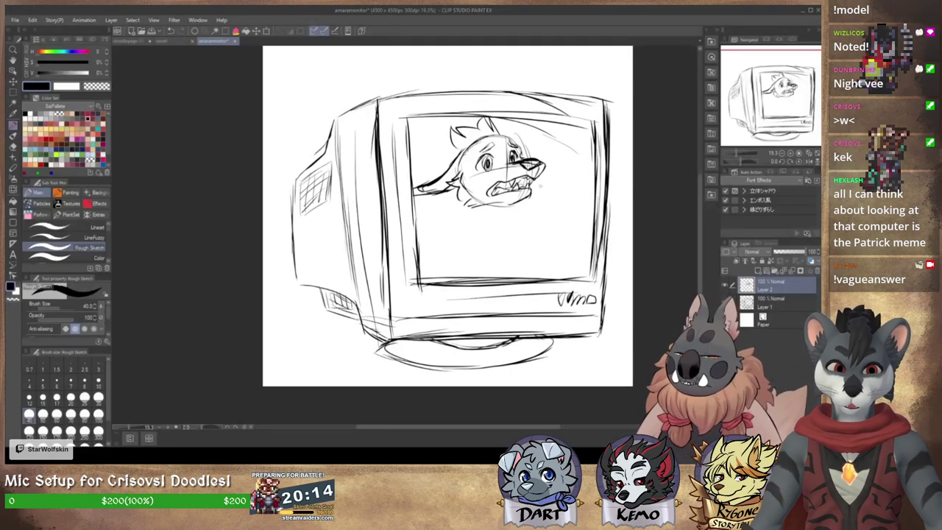
pyautogui.moveTo(522, 212); pyautogui.dragTo(452, 230)
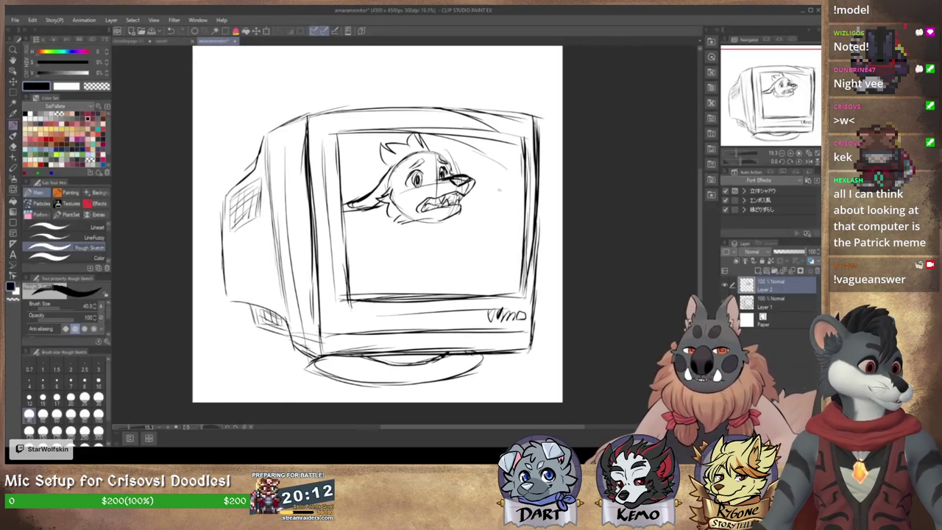
pyautogui.moveTo(509, 201)
pyautogui.mouseDown()
pyautogui.moveTo(492, 185)
pyautogui.moveTo(499, 197)
pyautogui.mouseUp()
pyautogui.hotkey('ctrl', 'z')
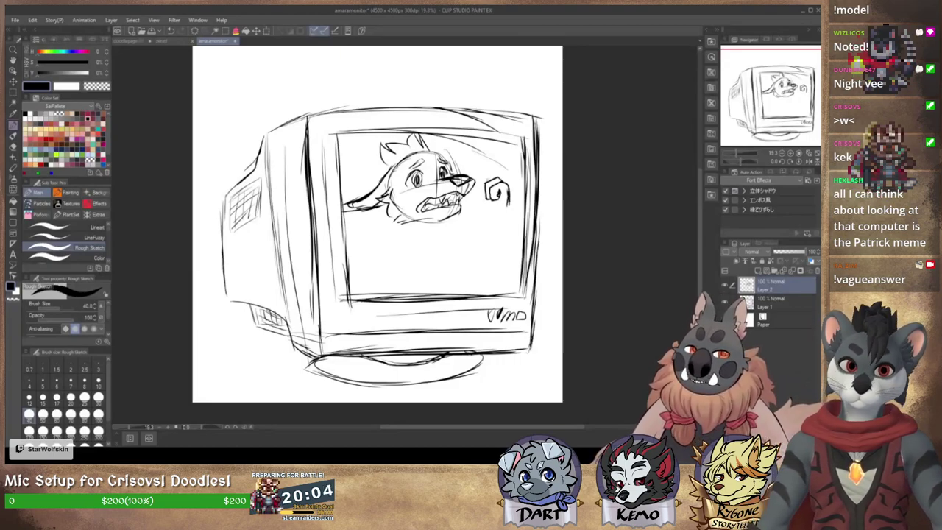
pyautogui.moveTo(492, 177)
pyautogui.mouseDown()
pyautogui.moveTo(482, 182)
pyautogui.moveTo(484, 196)
pyautogui.moveTo(477, 192)
pyautogui.moveTo(482, 208)
pyautogui.moveTo(510, 229)
pyautogui.mouseUp()
pyautogui.moveTo(492, 189)
pyautogui.mouseDown()
pyautogui.moveTo(500, 185)
pyautogui.moveTo(506, 213)
pyautogui.moveTo(500, 190)
pyautogui.mouseUp()
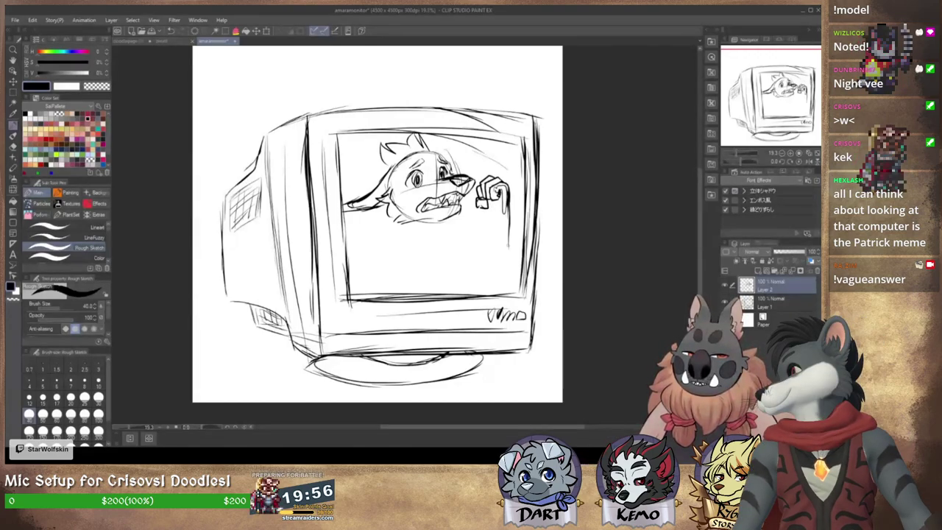
pyautogui.moveTo(509, 224); pyautogui.dragTo(512, 253)
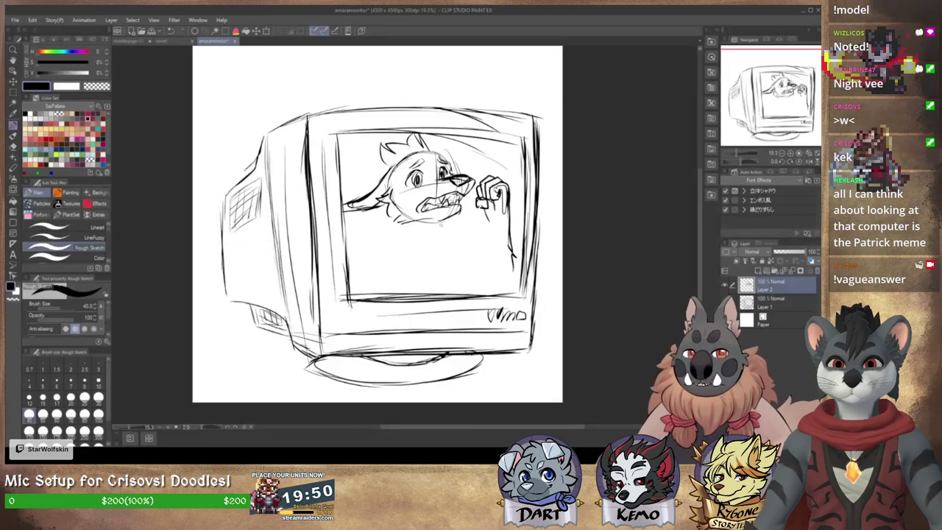
# Step: Sketch the throat line under the jaw and a second hand with spread, rounded fingertips pressed against the glass below the head
pyautogui.moveTo(446, 219); pyautogui.dragTo(433, 232)
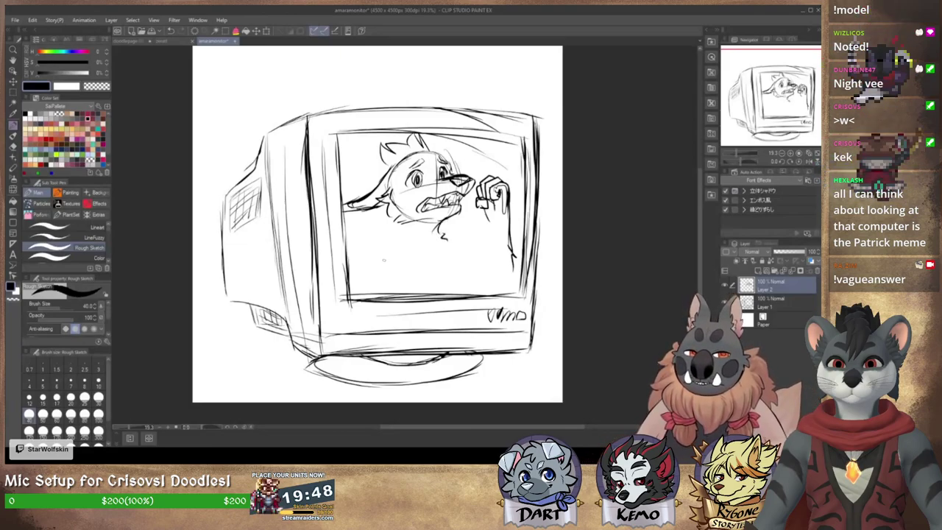
pyautogui.moveTo(421, 233); pyautogui.dragTo(411, 251)
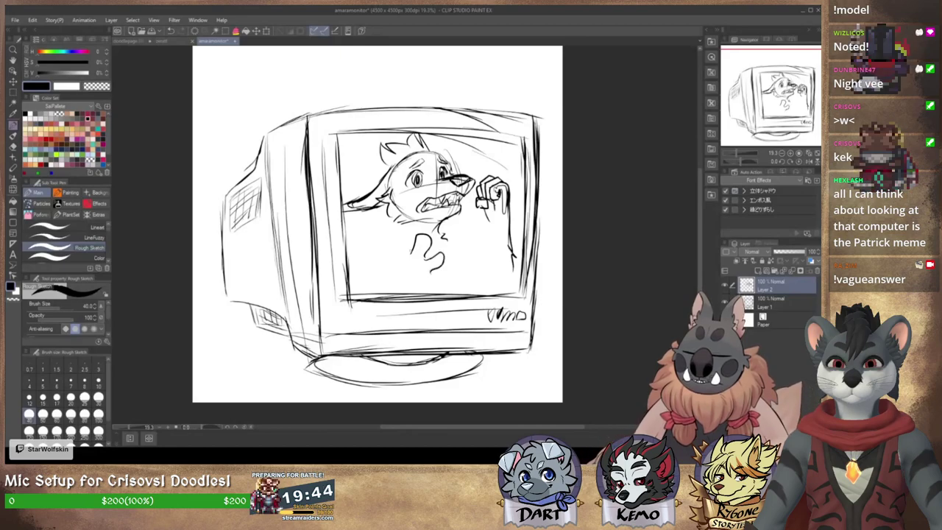
pyautogui.moveTo(425, 236); pyautogui.dragTo(420, 249)
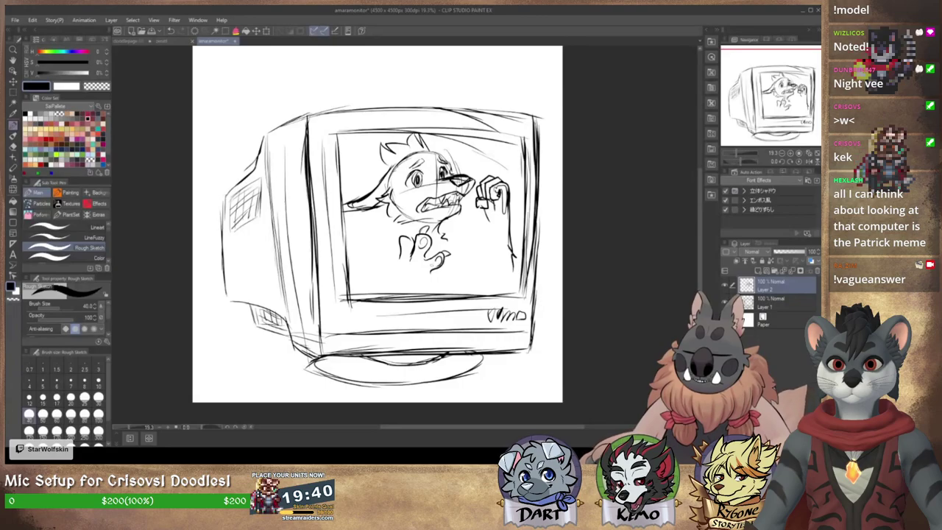
pyautogui.moveTo(427, 260)
pyautogui.mouseDown()
pyautogui.moveTo(412, 280)
pyautogui.moveTo(427, 283)
pyautogui.moveTo(422, 290)
pyautogui.mouseUp()
pyautogui.moveTo(397, 240)
pyautogui.mouseDown()
pyautogui.moveTo(415, 231)
pyautogui.moveTo(385, 266)
pyautogui.mouseUp()
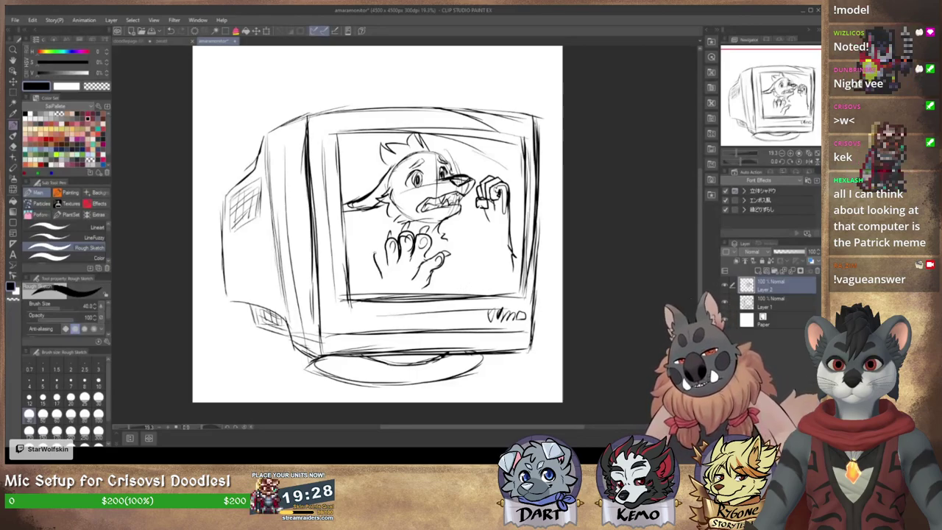
# Step: Sketch the palm and arm of the lower hand, shaggy shoulder and chest fur, and the raised forearm's inner edge with elbow tufts
pyautogui.moveTo(404, 267); pyautogui.dragTo(392, 277)
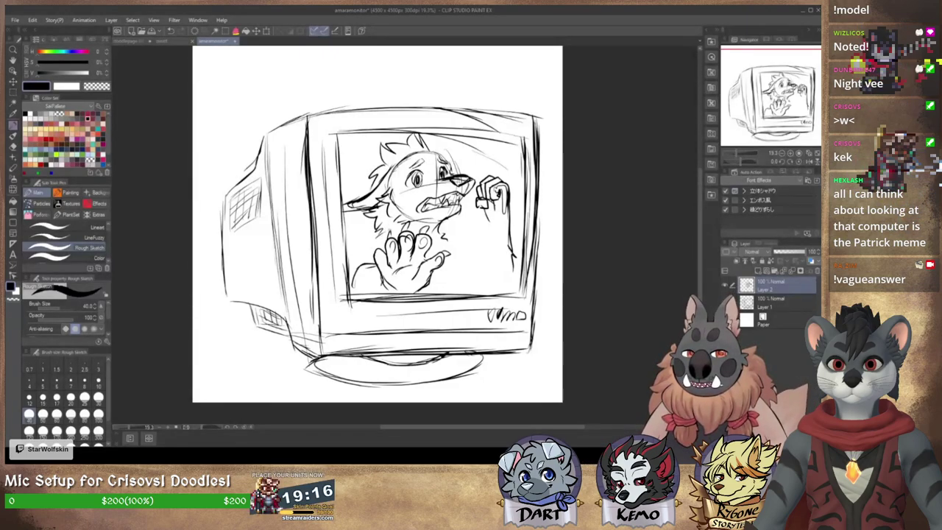
pyautogui.moveTo(379, 234)
pyautogui.mouseDown()
pyautogui.moveTo(353, 267)
pyautogui.moveTo(383, 233)
pyautogui.moveTo(380, 245)
pyautogui.mouseUp()
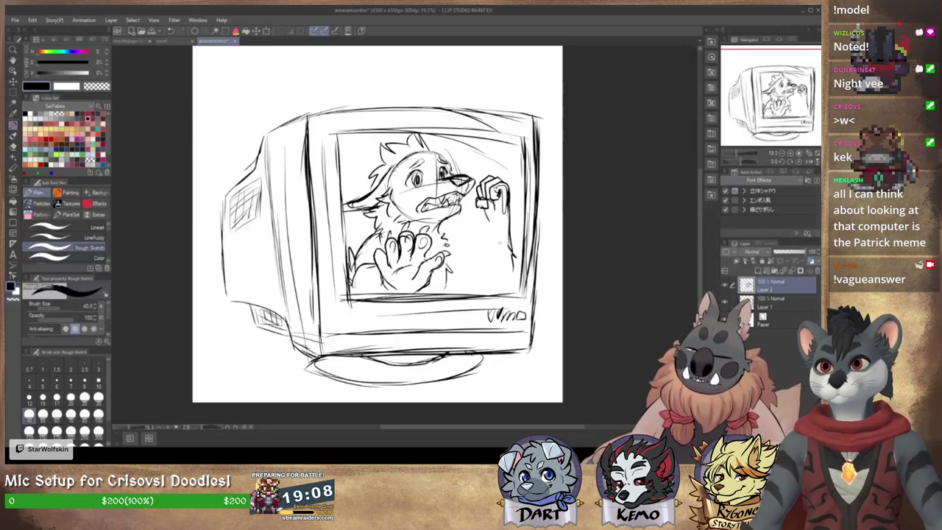
pyautogui.moveTo(488, 209)
pyautogui.mouseDown()
pyautogui.moveTo(468, 273)
pyautogui.moveTo(507, 292)
pyautogui.mouseUp()
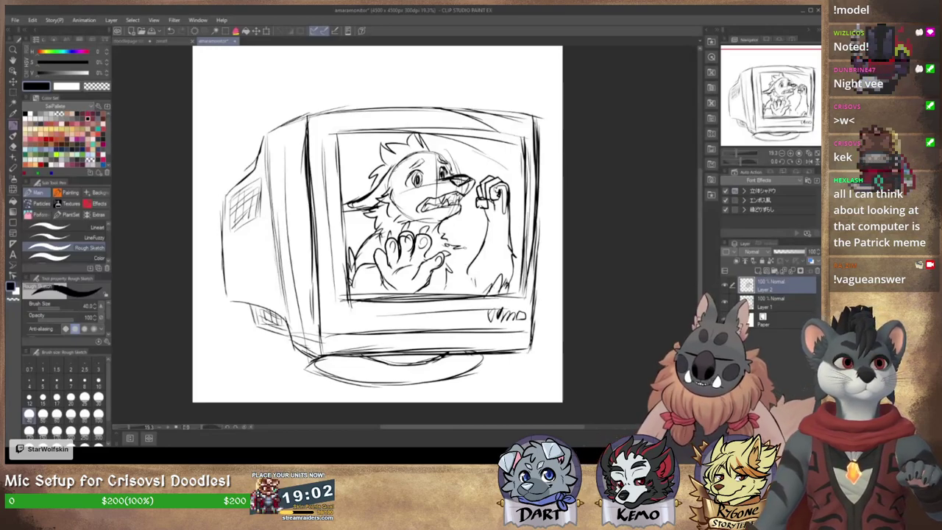
pyautogui.moveTo(466, 250)
pyautogui.mouseDown()
pyautogui.moveTo(474, 263)
pyautogui.moveTo(495, 258)
pyautogui.moveTo(460, 253)
pyautogui.moveTo(452, 242)
pyautogui.mouseUp()
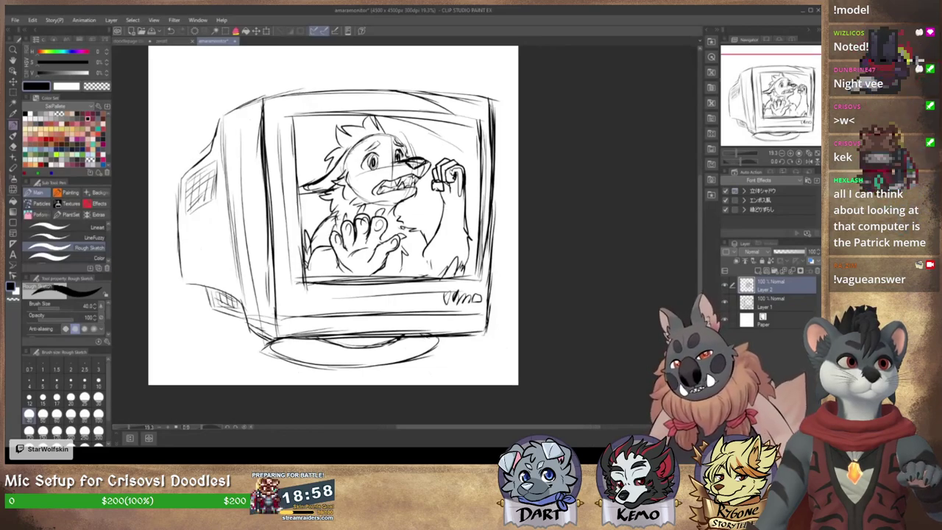
# Step: Redraw the thumb of the hand pressed against the glass and add pads to its palm
pyautogui.press('m')
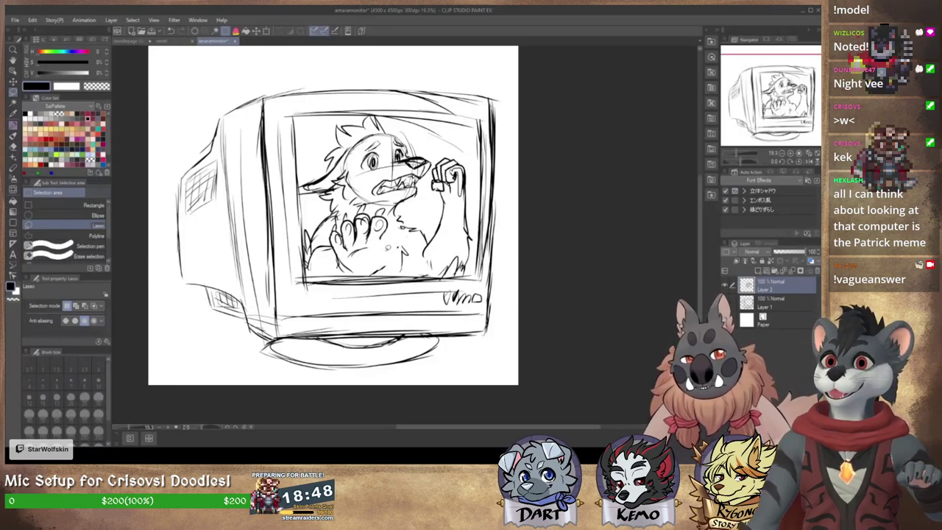
pyautogui.press('b')
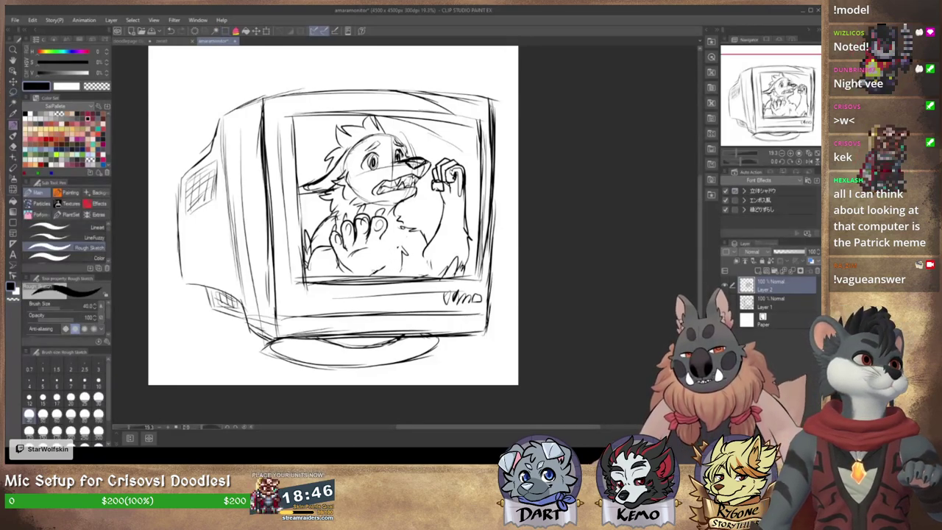
pyautogui.moveTo(388, 237)
pyautogui.mouseDown()
pyautogui.moveTo(394, 249)
pyautogui.moveTo(412, 234)
pyautogui.mouseUp()
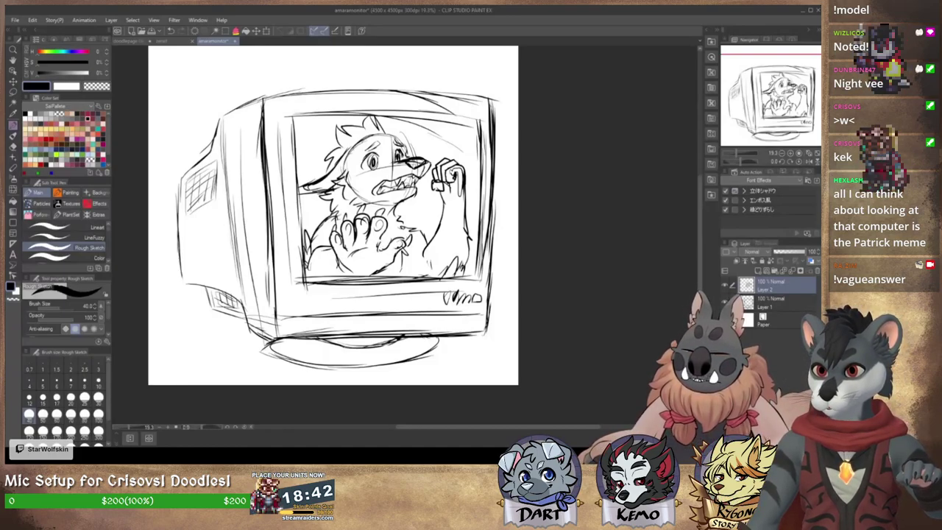
pyautogui.moveTo(350, 247)
pyautogui.mouseDown()
pyautogui.moveTo(377, 256)
pyautogui.moveTo(377, 271)
pyautogui.moveTo(347, 300)
pyautogui.mouseUp()
# Step: Lasso the hand pressed against the glass, scale it down slightly, reposition it below the chest and deselect it
pyautogui.press('m')
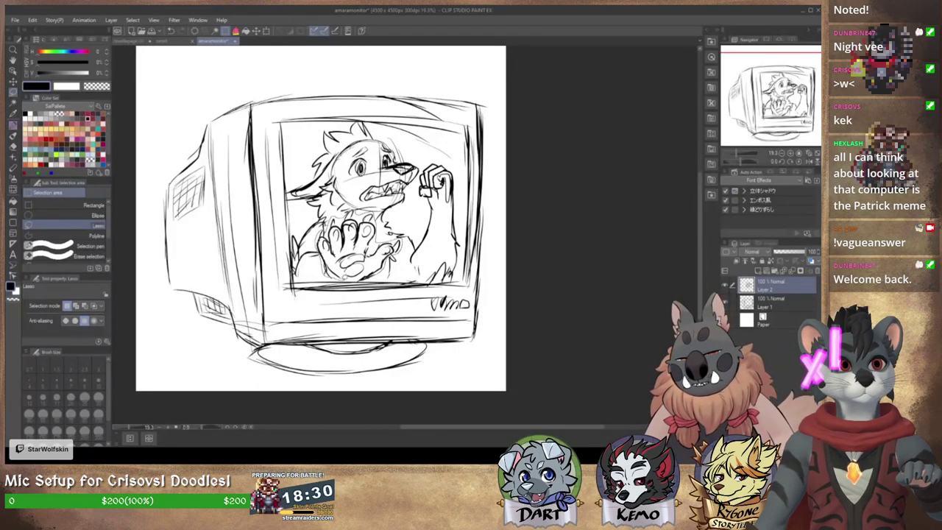
pyautogui.hotkey('ctrl', 't')
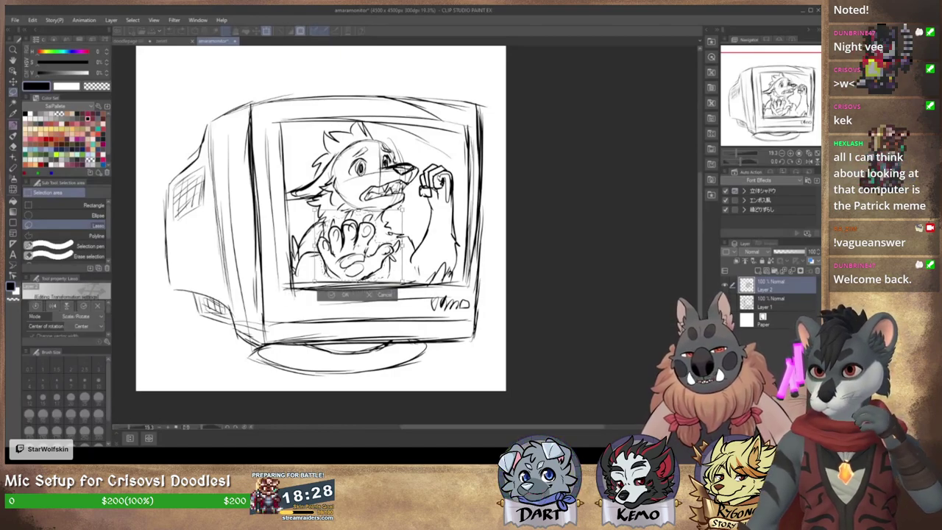
pyautogui.moveTo(403, 210); pyautogui.dragTo(393, 217)
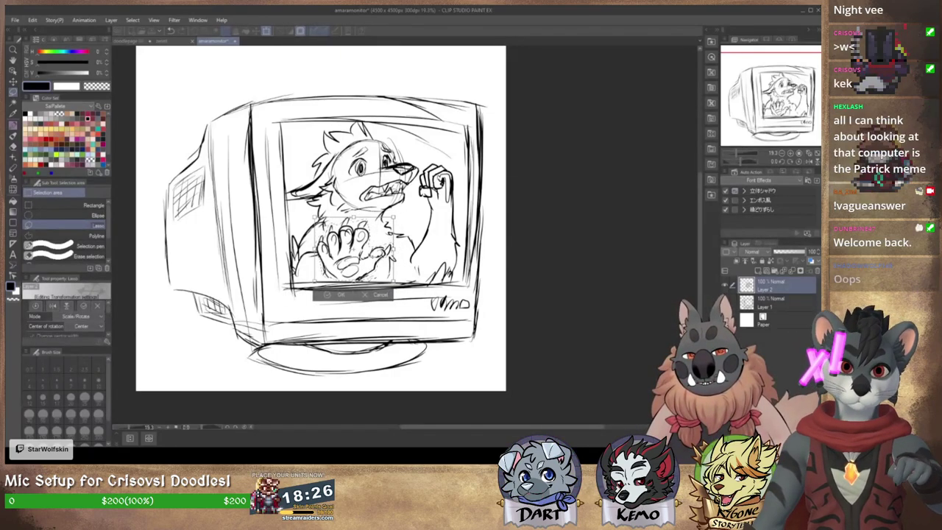
pyautogui.moveTo(354, 250); pyautogui.dragTo(362, 252)
pyautogui.moveTo(402, 219); pyautogui.dragTo(395, 223)
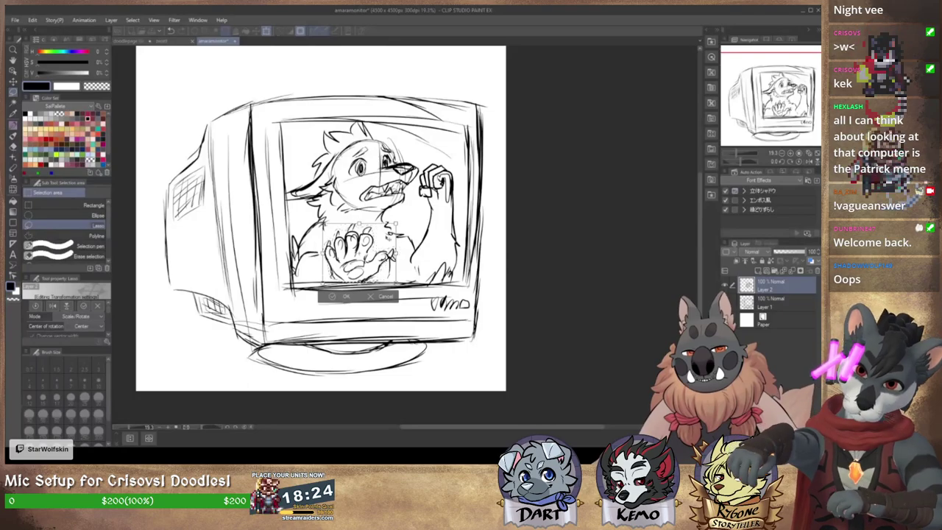
pyautogui.moveTo(359, 254); pyautogui.dragTo(363, 255)
pyautogui.click(336, 296)
pyautogui.click(264, 316)
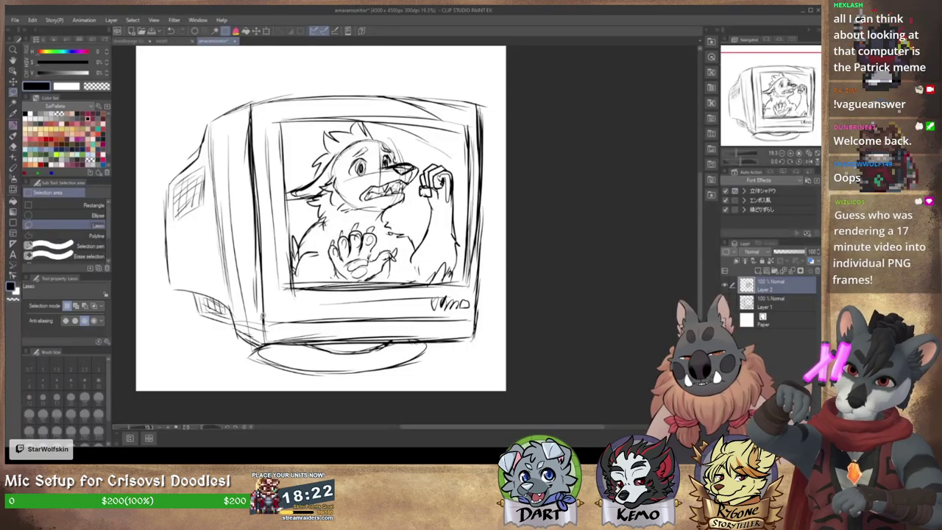
# Step: Sketch fur tufts beside the shoulder and tall pointed shapes behind the character on both sides of the head
pyautogui.press('b')
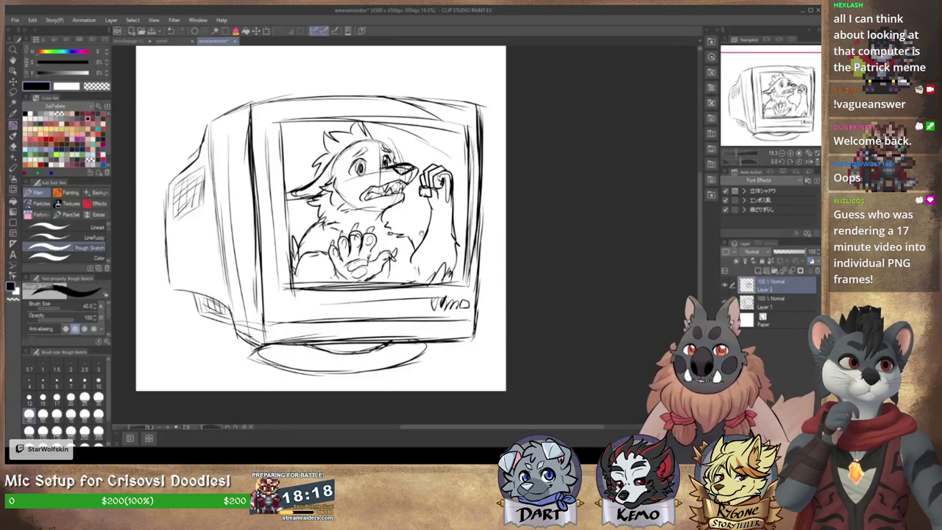
pyautogui.moveTo(411, 248); pyautogui.dragTo(467, 260)
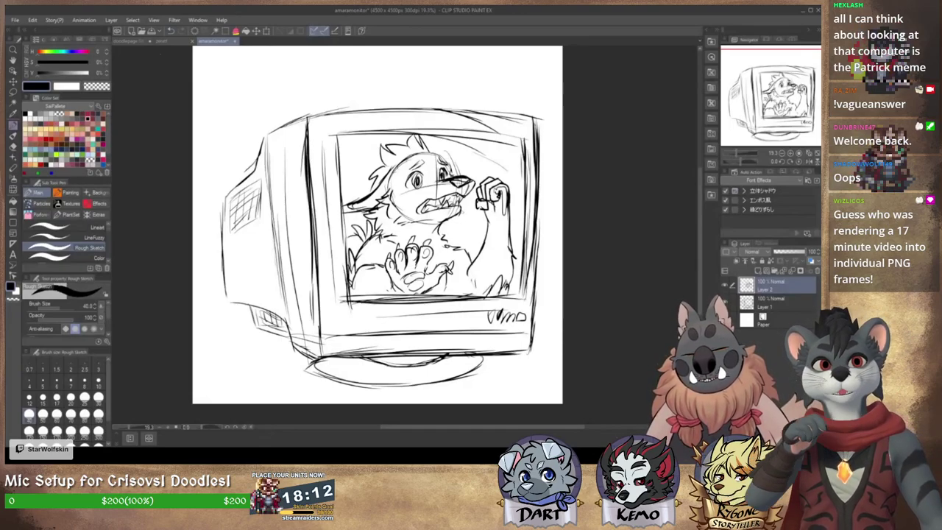
pyautogui.moveTo(447, 166); pyautogui.dragTo(478, 178)
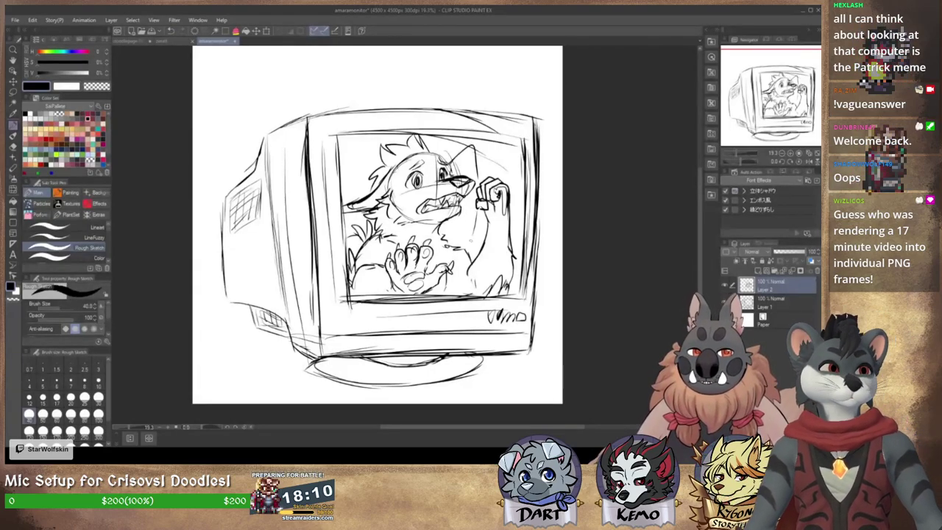
pyautogui.moveTo(467, 212); pyautogui.dragTo(466, 248)
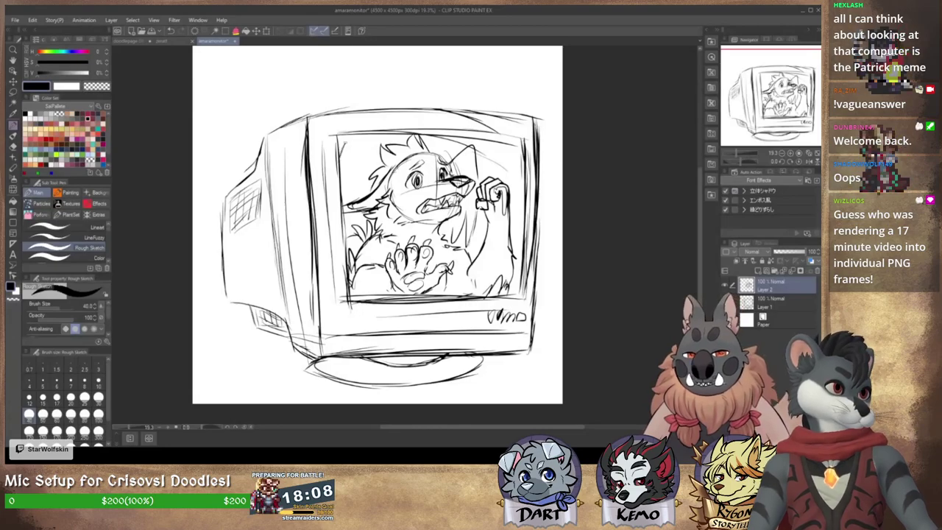
pyautogui.moveTo(346, 143)
pyautogui.mouseDown()
pyautogui.moveTo(367, 194)
pyautogui.moveTo(347, 203)
pyautogui.mouseUp()
pyautogui.moveTo(489, 258)
pyautogui.mouseDown()
pyautogui.moveTo(429, 240)
pyautogui.moveTo(432, 233)
pyautogui.moveTo(448, 258)
pyautogui.moveTo(454, 247)
pyautogui.mouseUp()
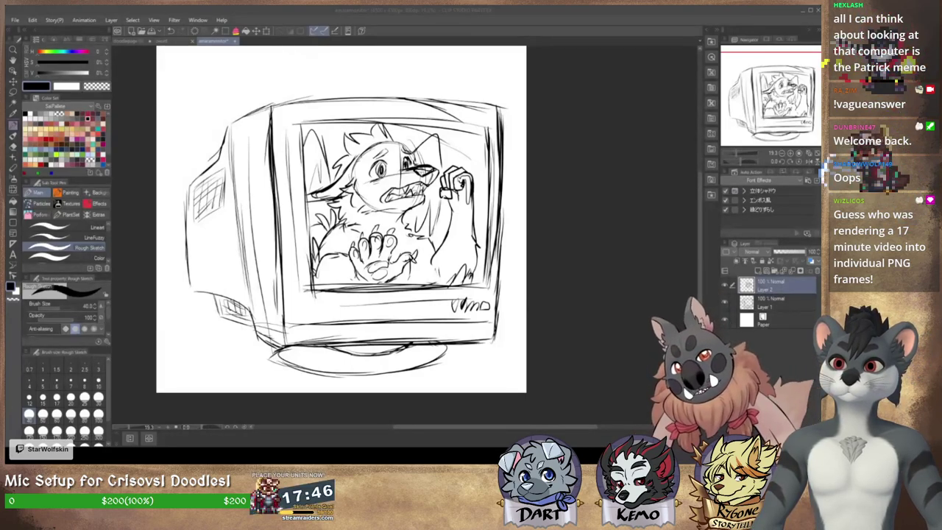
# Step: Sketch a small zigzag mark outside the monitor, beside its right edge
pyautogui.hotkey('alt', 'Tab')
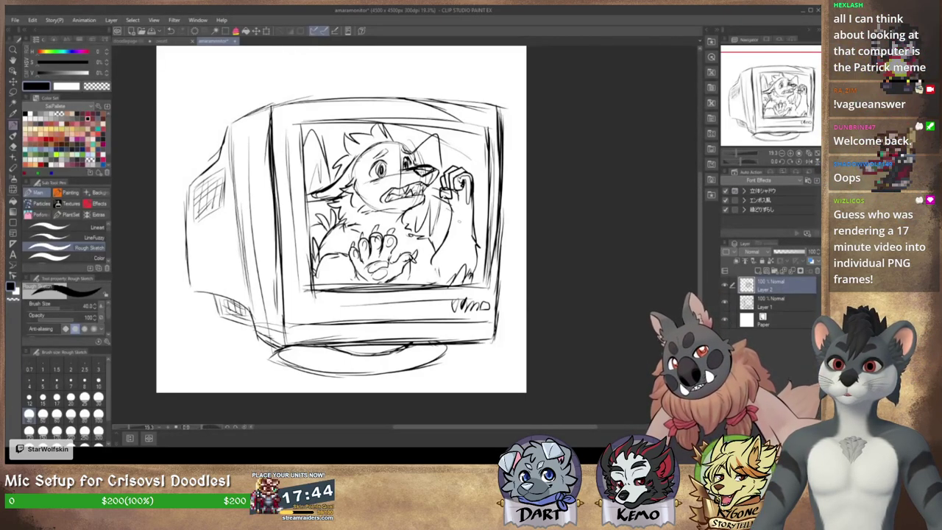
pyautogui.moveTo(510, 256)
pyautogui.mouseDown()
pyautogui.moveTo(518, 288)
pyautogui.moveTo(512, 245)
pyautogui.mouseUp()
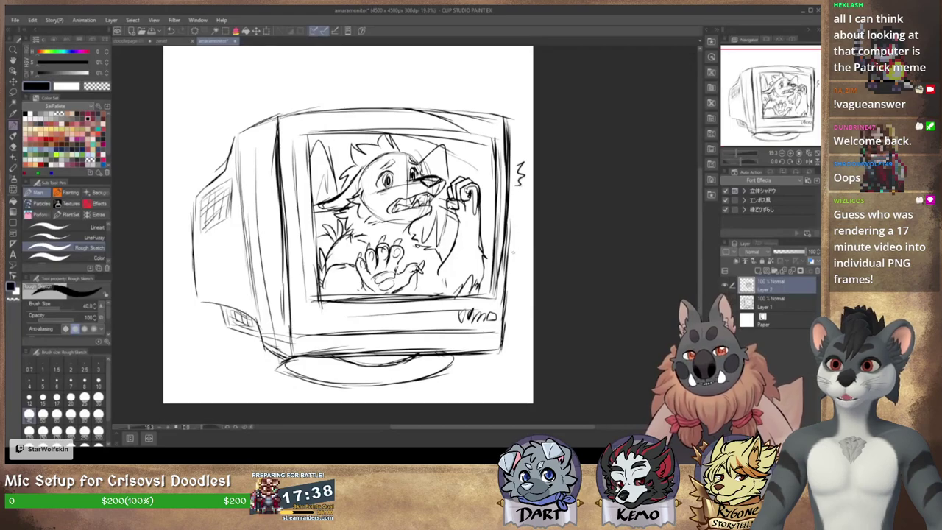
pyautogui.moveTo(513, 258)
pyautogui.mouseDown()
pyautogui.moveTo(487, 259)
pyautogui.moveTo(487, 245)
pyautogui.mouseUp()
# Step: Merge the character layer into the monitor layer, then scale the whole sketch down and place it toward the canvas's lower-left corner
pyautogui.hotkey('ctrl', 't')
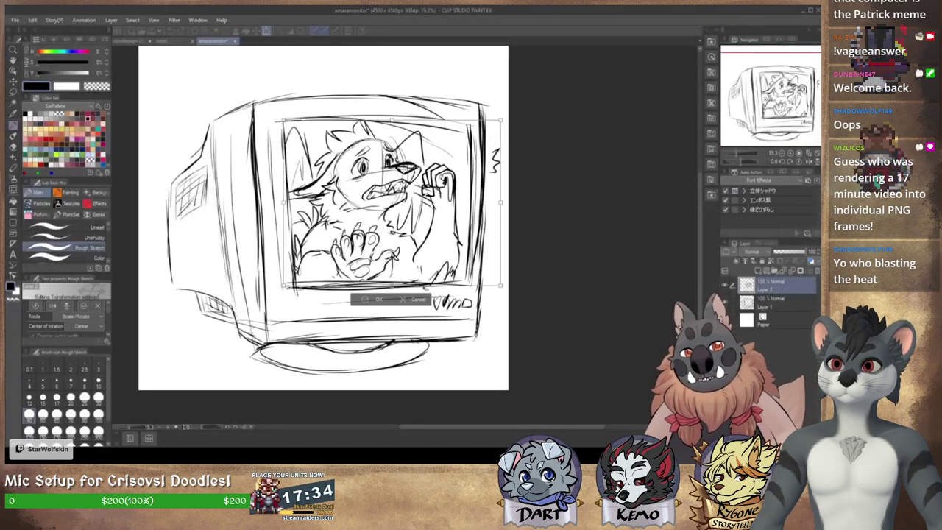
pyautogui.click(420, 300)
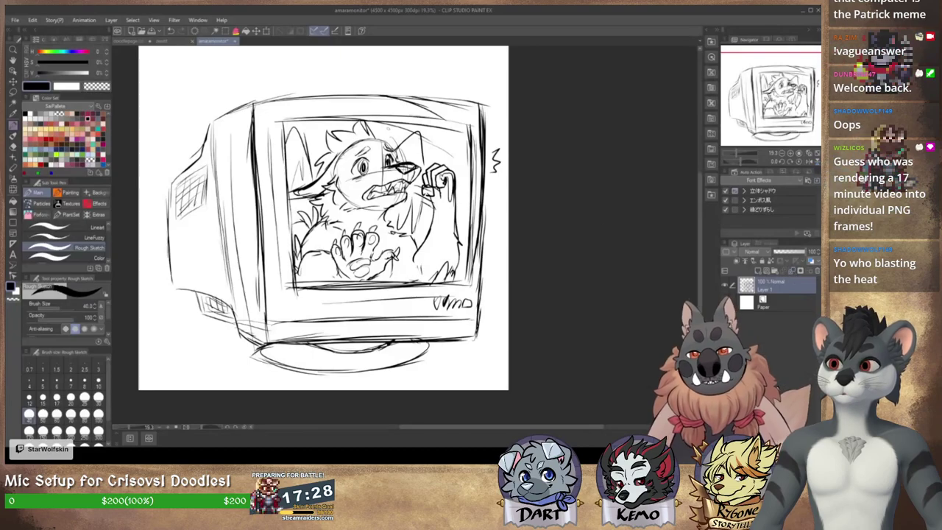
pyautogui.hotkey('ctrl', 't')
pyautogui.moveTo(502, 91); pyautogui.dragTo(460, 121)
pyautogui.moveTo(398, 191); pyautogui.dragTo(380, 198)
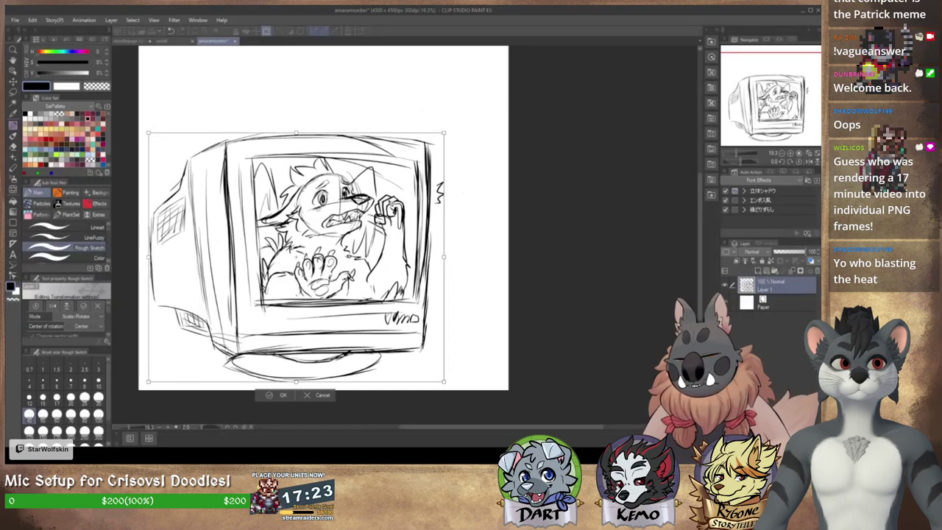
pyautogui.click(281, 395)
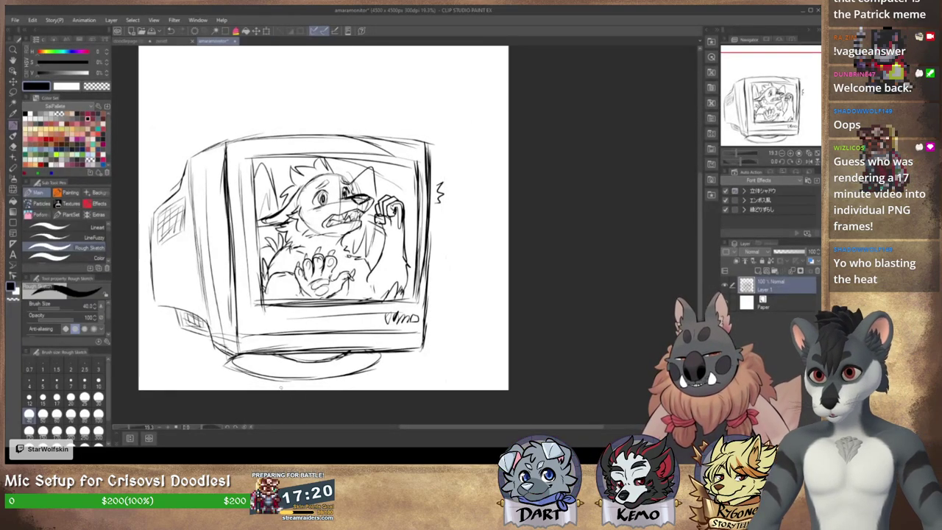
# Step: Sketch a winding cable from the back of the monitor's base to the canvas's lower-left corner
pyautogui.moveTo(280, 368); pyautogui.dragTo(487, 345)
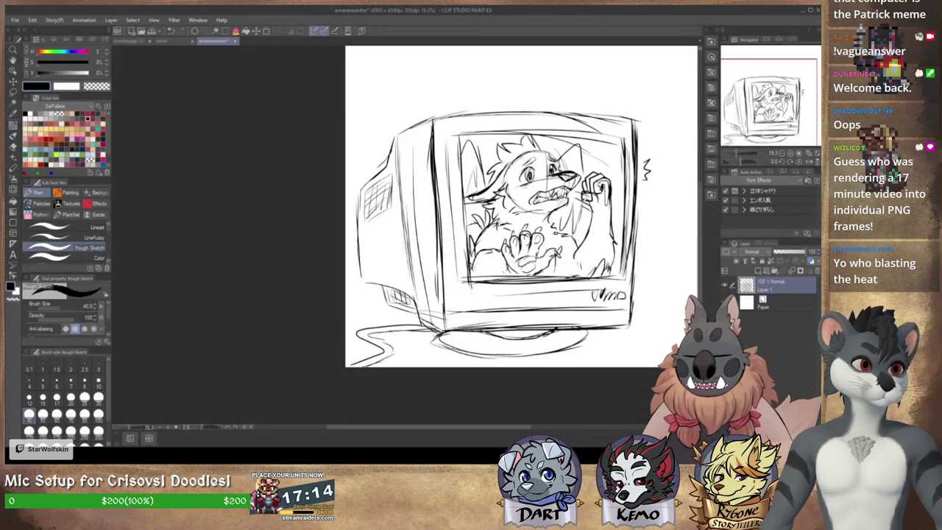
pyautogui.moveTo(486, 235); pyautogui.dragTo(335, 249)
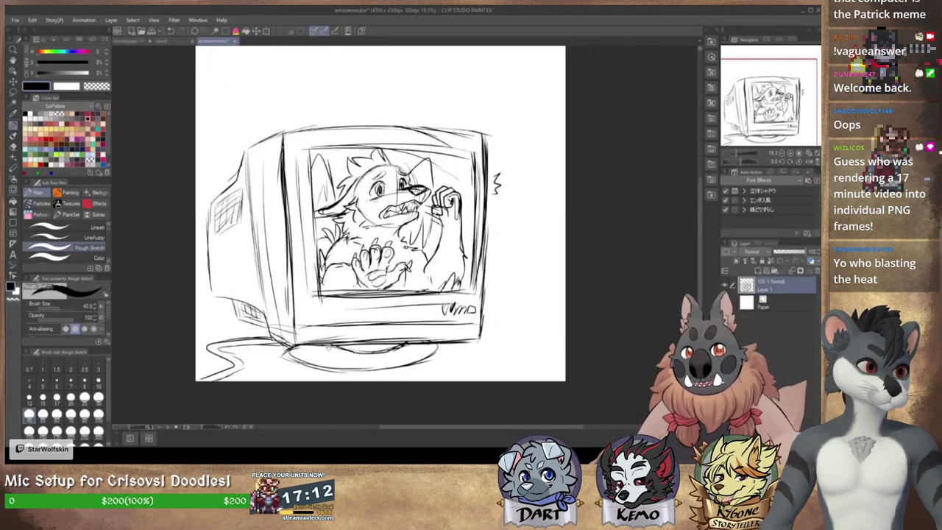
# Step: Select a rectangle around the monitor, cable and zigzag mark and crop the canvas to it
pyautogui.click(13, 93)
pyautogui.click(50, 205)
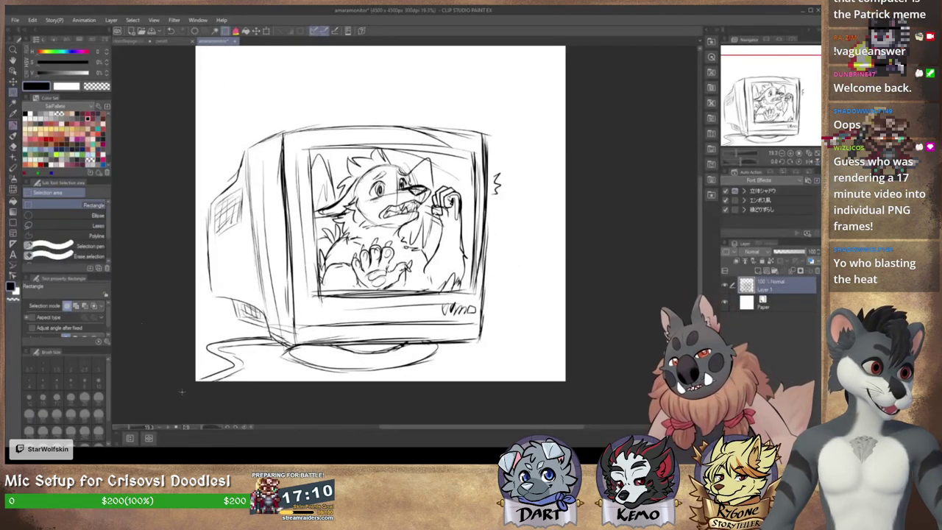
pyautogui.moveTo(182, 392)
pyautogui.mouseDown()
pyautogui.moveTo(490, 316)
pyautogui.moveTo(509, 112)
pyautogui.mouseUp()
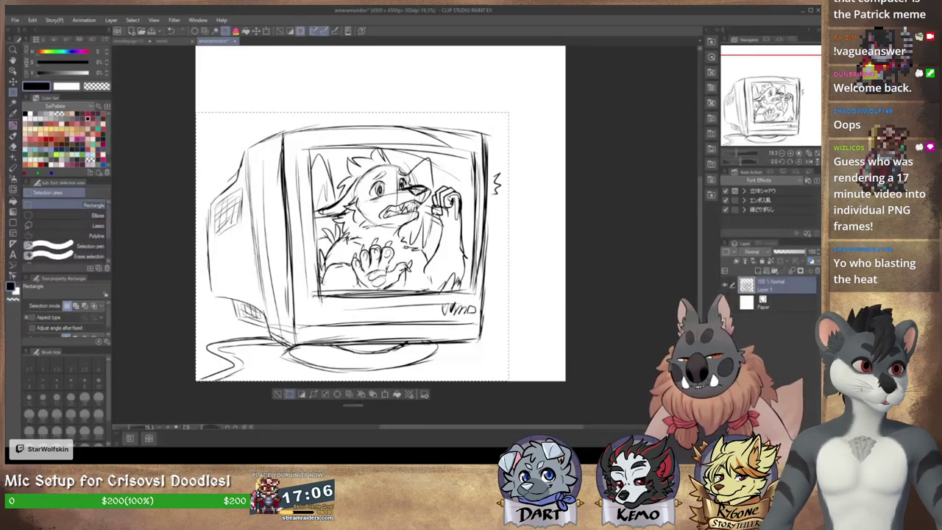
pyautogui.click(289, 394)
pyautogui.click(330, 382)
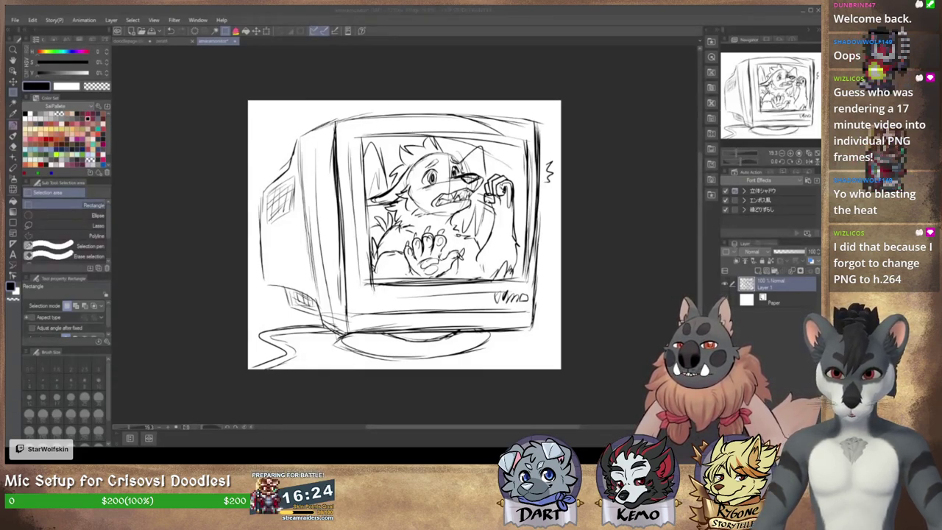
# Step: Scale the whole drawing down toward the lower-left corner, leaving empty space above it and to its right
pyautogui.click(525, 22)
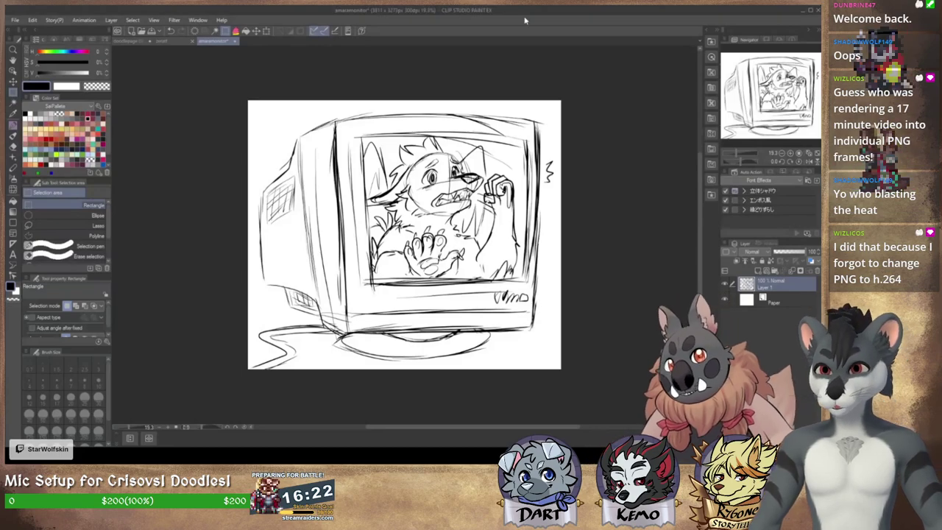
pyautogui.click(780, 154)
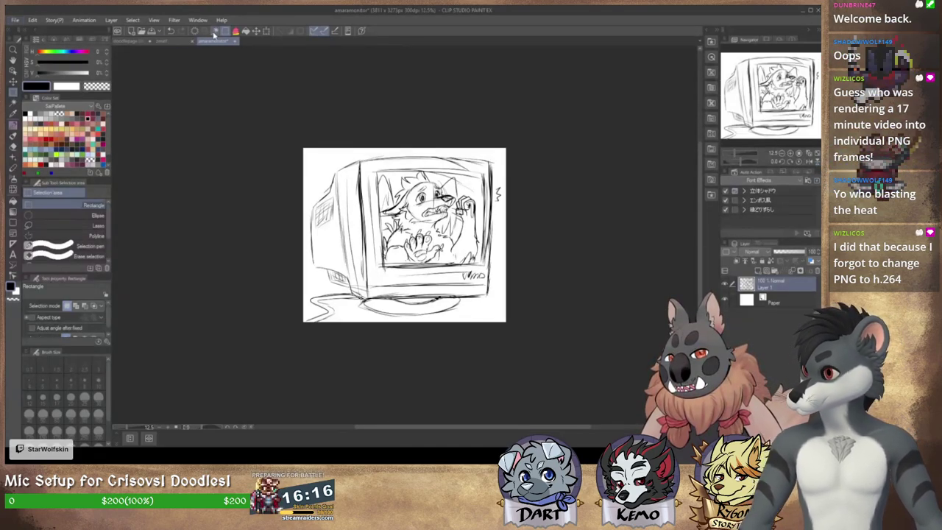
pyautogui.click(266, 33)
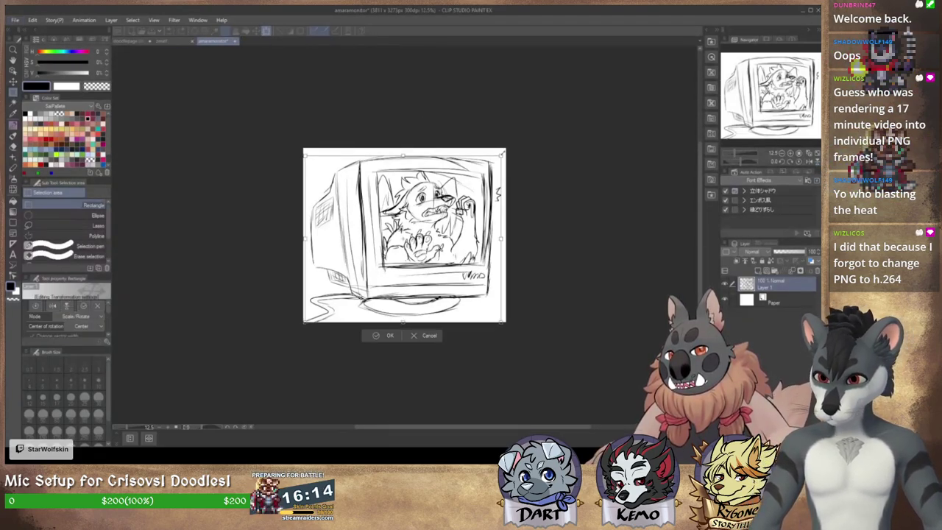
pyautogui.moveTo(503, 152); pyautogui.dragTo(472, 172)
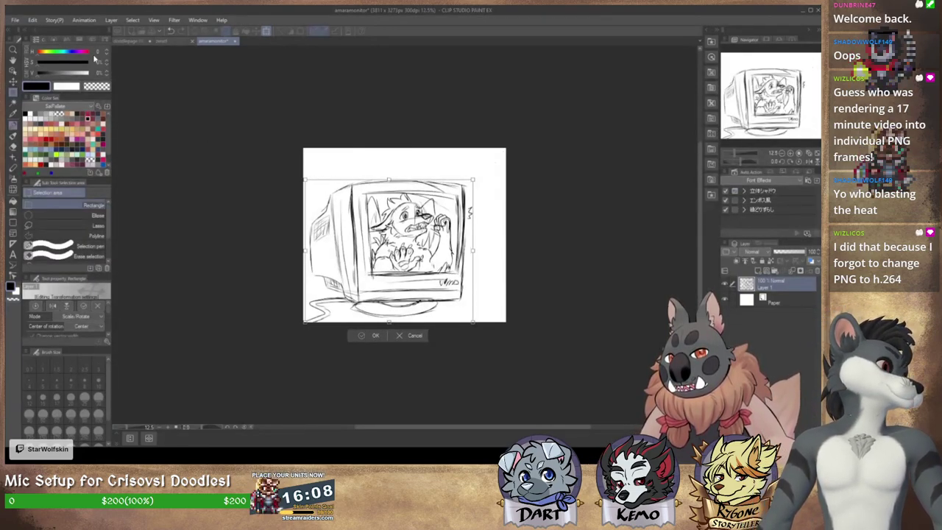
pyautogui.press('Return')
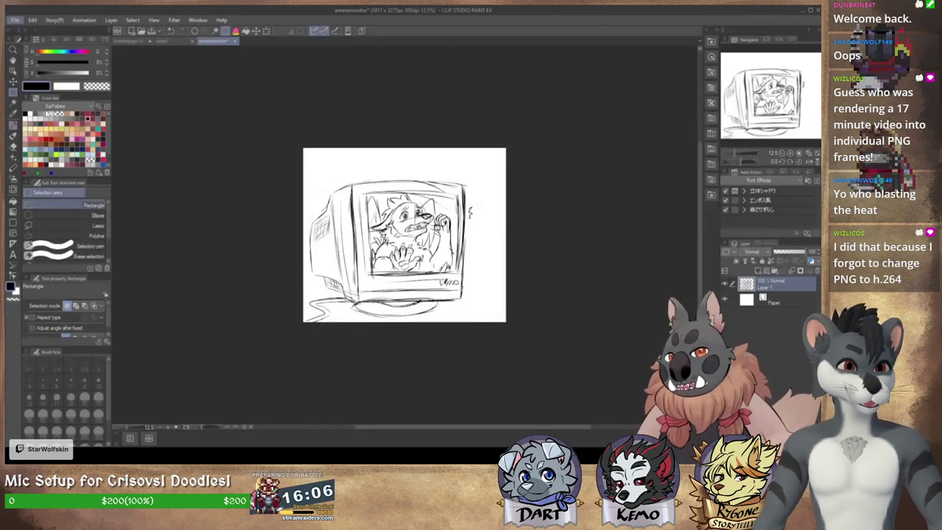
# Step: Extend the canvas on its right side to a width of 4400 px
pyautogui.click(100, 287)
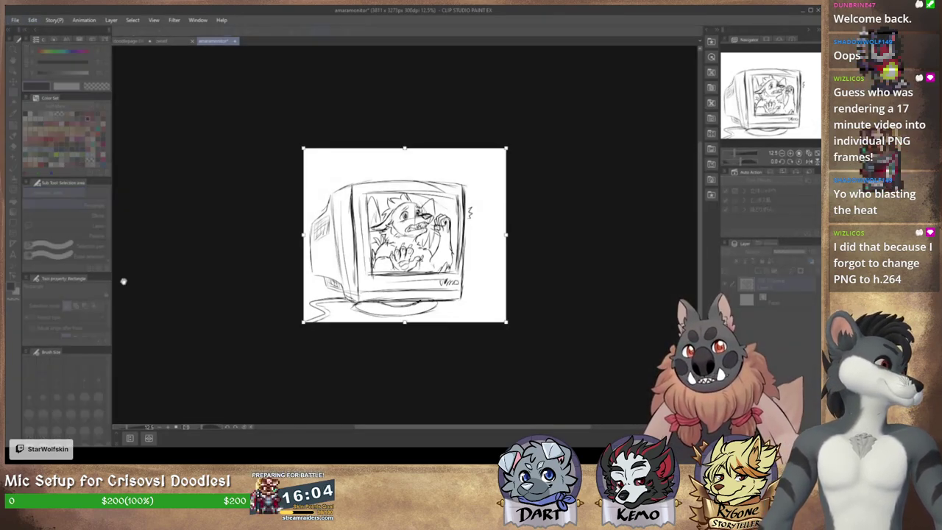
pyautogui.click(211, 128)
pyautogui.click(212, 128)
pyautogui.click(211, 127)
pyautogui.click(211, 128)
pyautogui.click(211, 127)
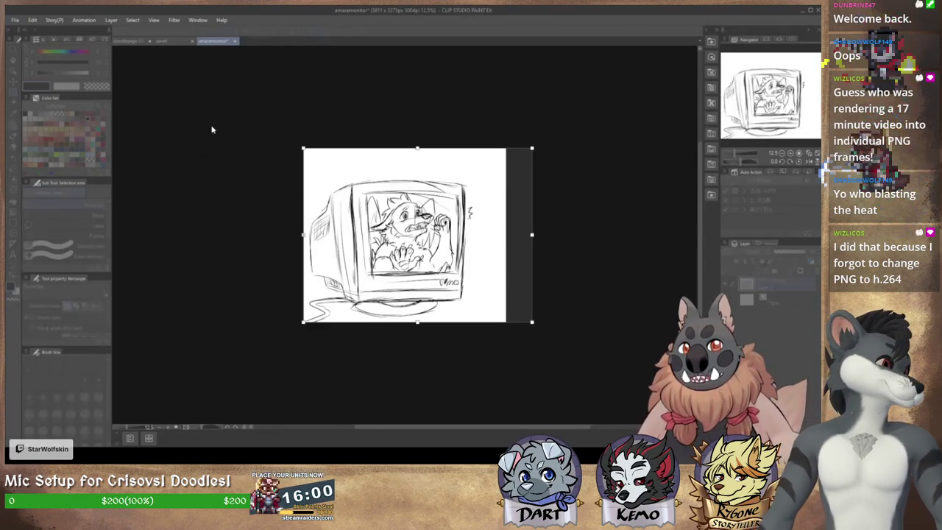
pyautogui.press('Return')
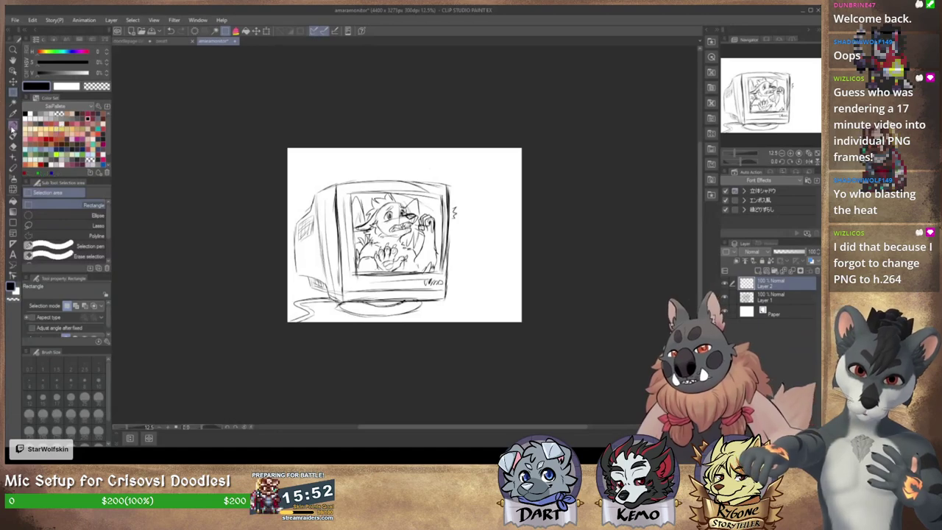
# Step: Sketch a tall computer tower behind and to the right of the monitor with the Rough Sketch pen, adding a zigzag scribble on its side
pyautogui.press('p')
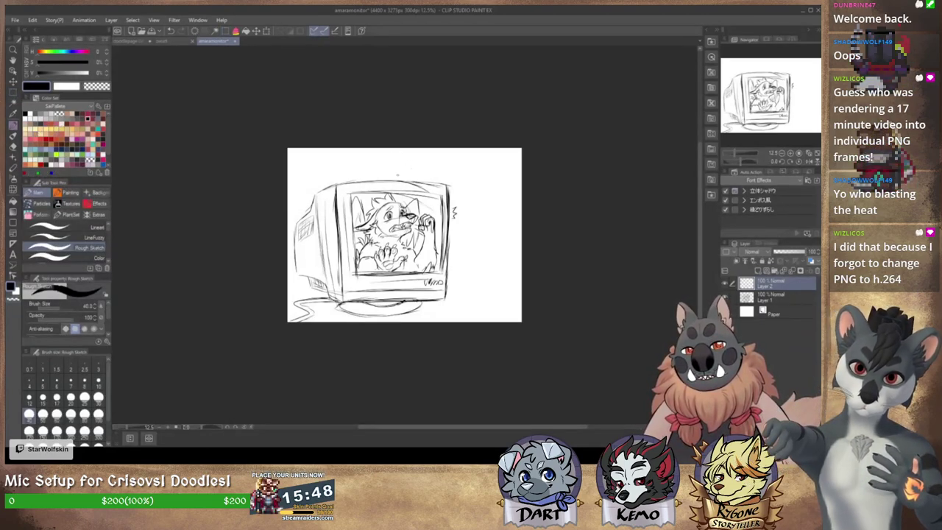
pyautogui.moveTo(398, 179)
pyautogui.mouseDown()
pyautogui.moveTo(398, 160)
pyautogui.moveTo(487, 153)
pyautogui.mouseUp()
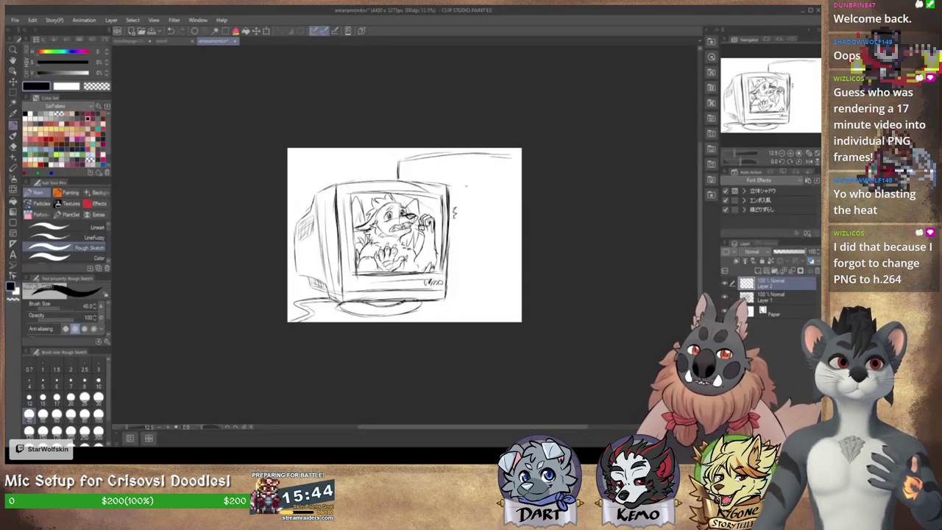
pyautogui.moveTo(467, 182); pyautogui.dragTo(468, 290)
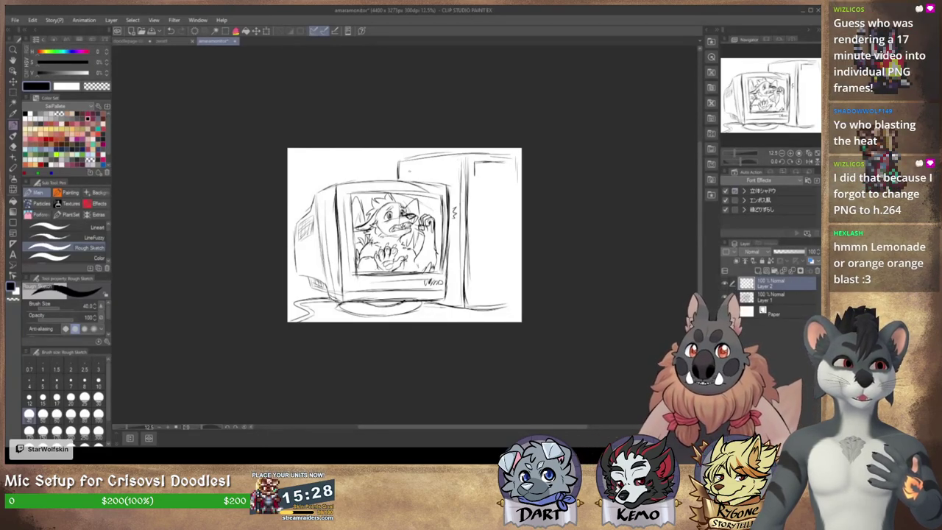
pyautogui.moveTo(424, 171); pyautogui.dragTo(450, 165)
pyautogui.moveTo(450, 166)
pyautogui.mouseDown()
pyautogui.moveTo(451, 183)
pyautogui.moveTo(426, 180)
pyautogui.moveTo(445, 174)
pyautogui.mouseUp()
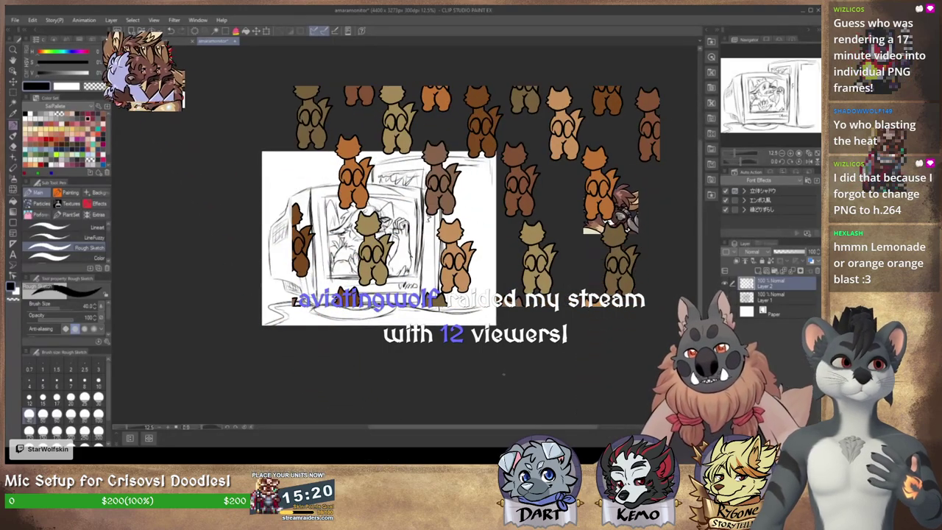
pyautogui.click(774, 298)
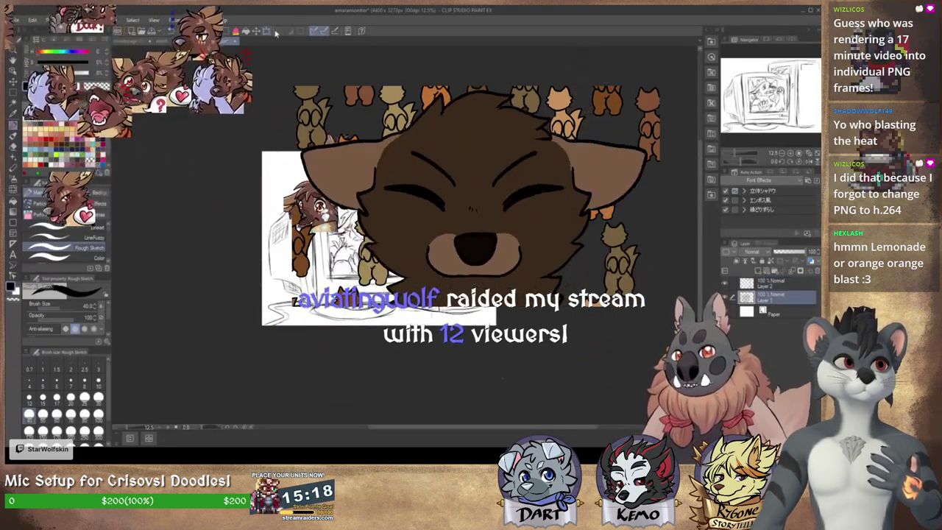
pyautogui.hotkey('ctrl', 't')
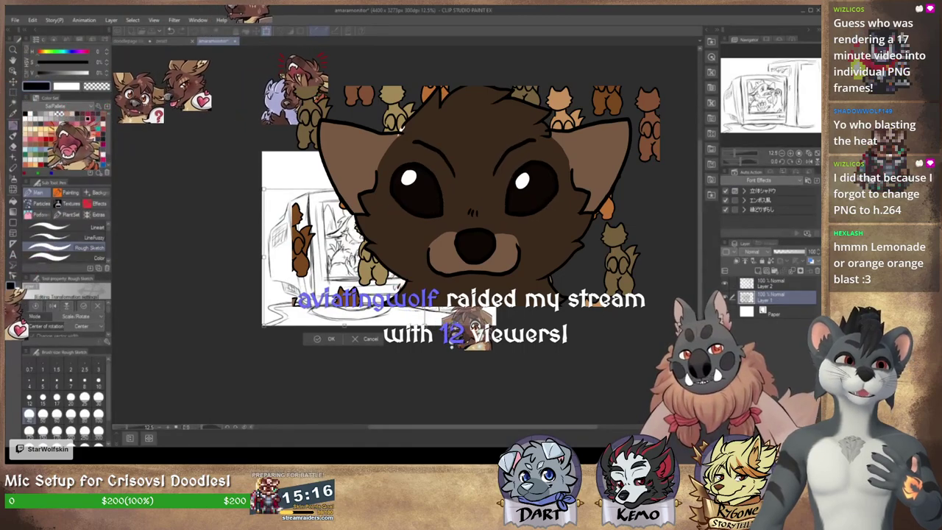
pyautogui.click(369, 339)
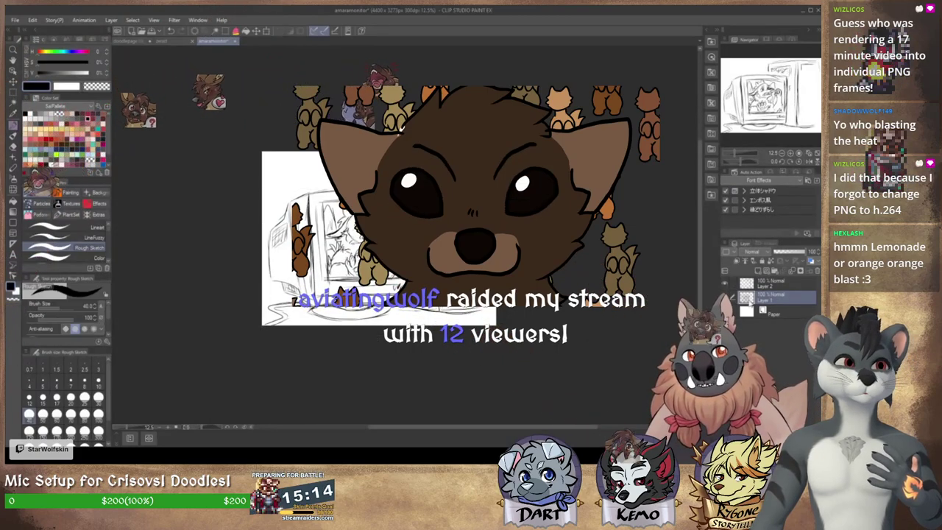
# Step: Sketch the drive bays and horizontal panel lines on the computer tower's front, on the upper layer
pyautogui.click(772, 284)
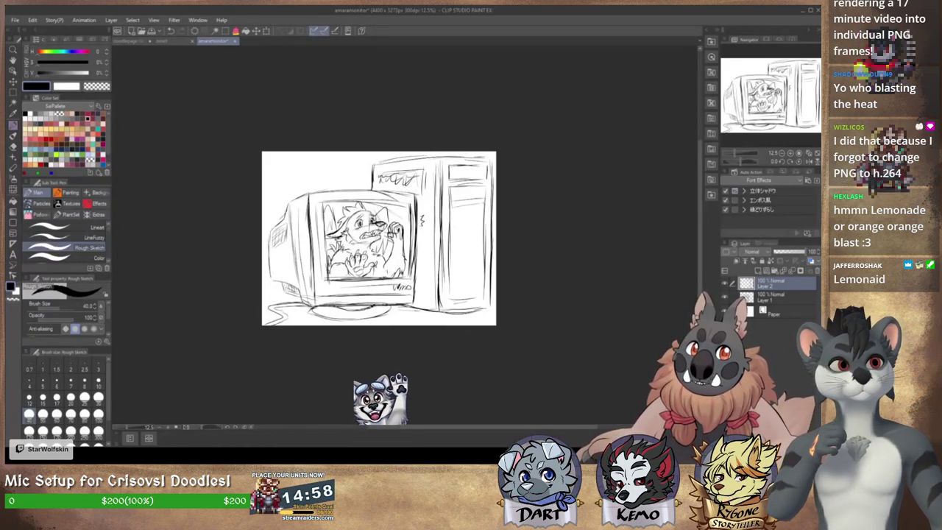
pyautogui.moveTo(479, 260); pyautogui.dragTo(451, 240)
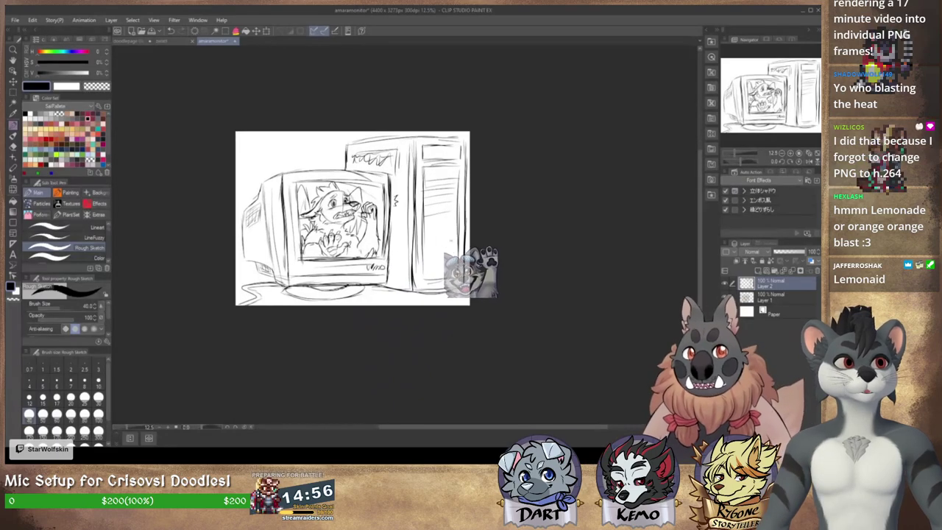
pyautogui.moveTo(353, 218); pyautogui.dragTo(348, 241)
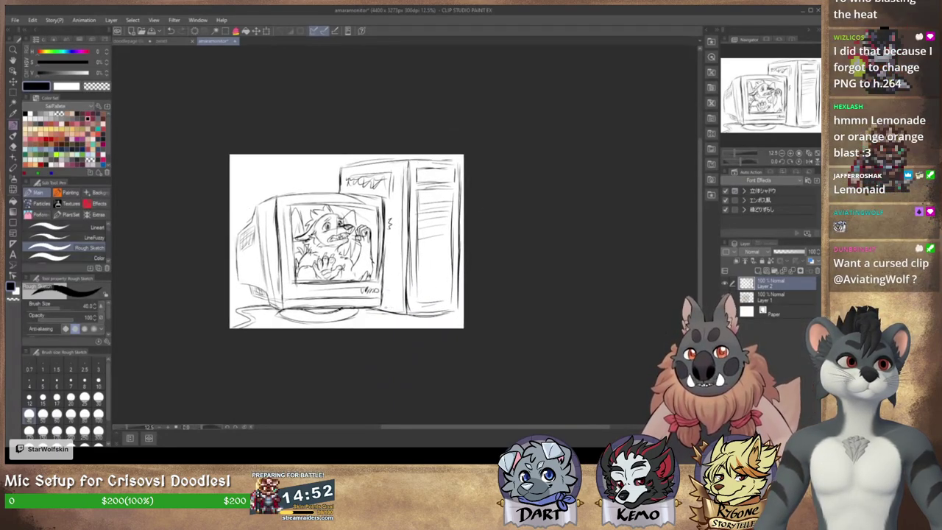
pyautogui.moveTo(347, 241); pyautogui.dragTo(336, 245)
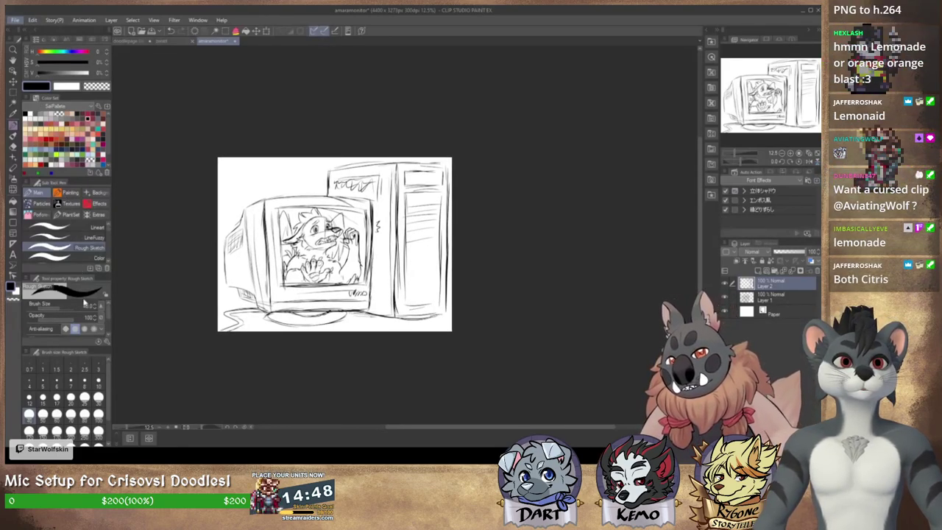
# Step: Resize the canvas to 4500 by 3600 px, adding the extra space at its right and bottom edges
pyautogui.press('Right')
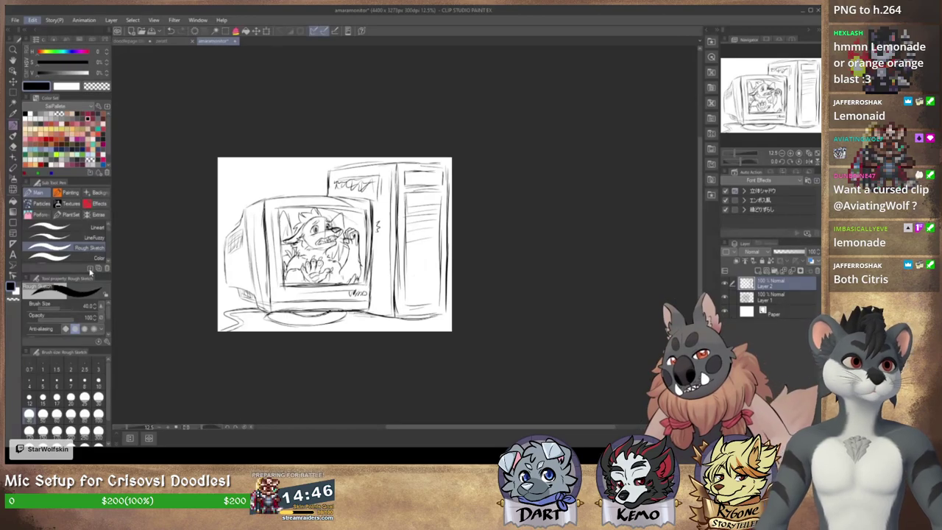
pyautogui.click(171, 298)
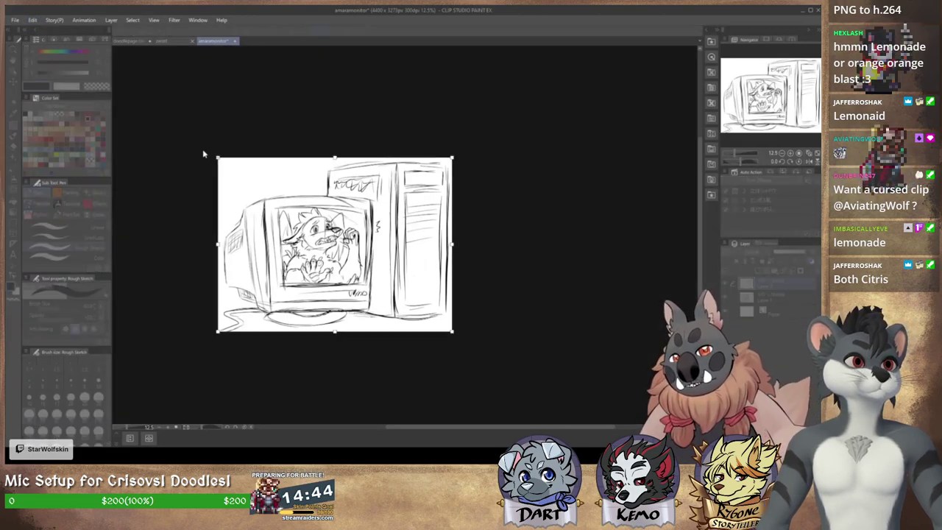
pyautogui.write('4500')
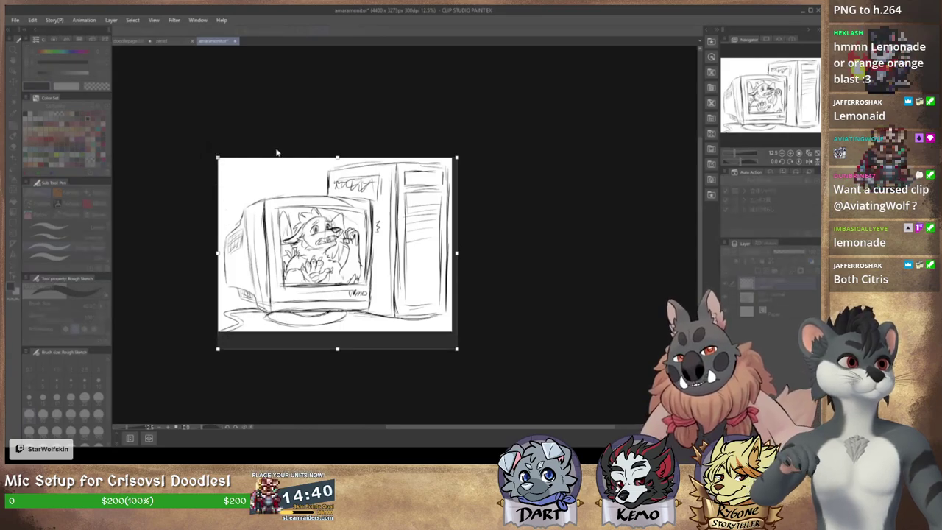
pyautogui.press('Return')
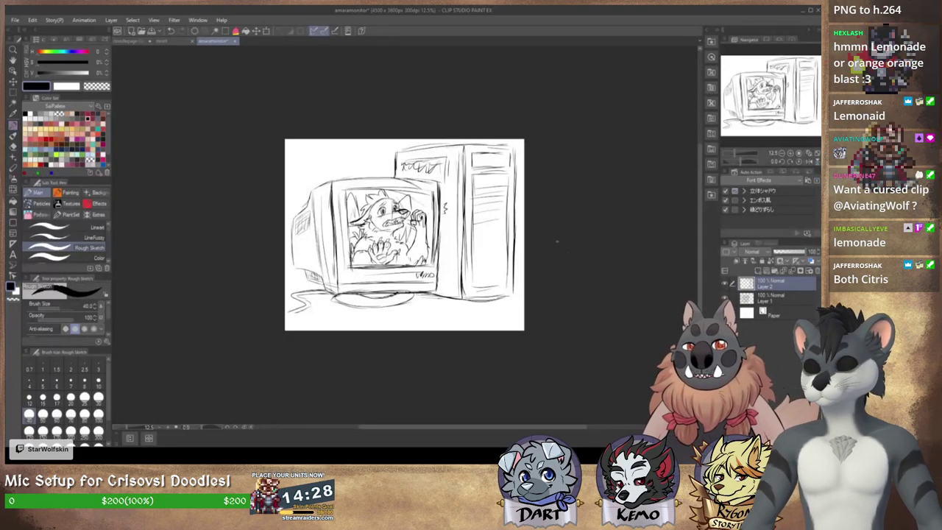
# Step: Sketch a keyboard on the desk in front of the monitor and start a mouse at its right
pyautogui.moveTo(534, 270); pyautogui.dragTo(611, 204)
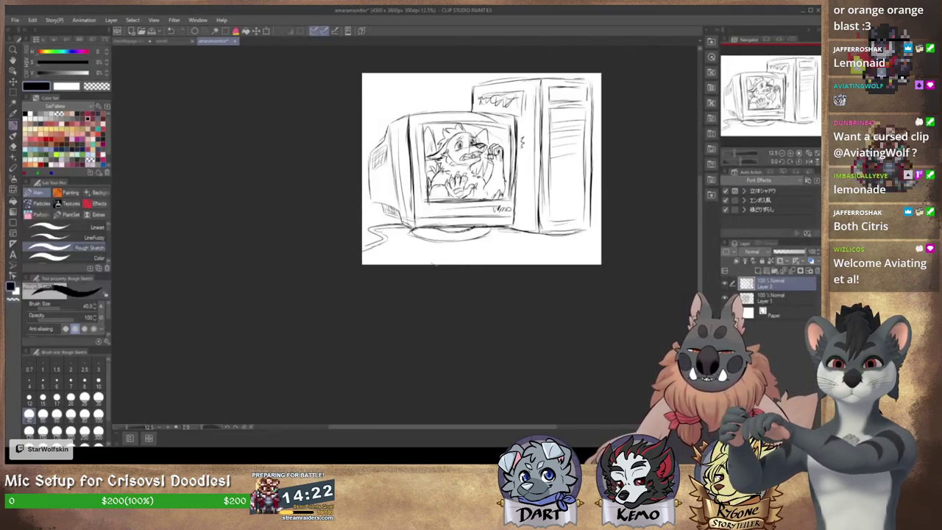
pyautogui.moveTo(427, 258); pyautogui.dragTo(435, 265)
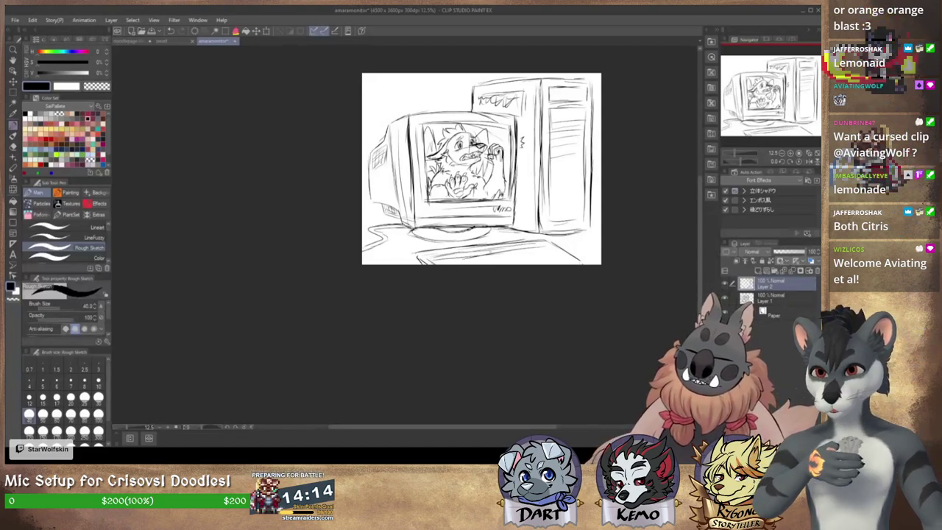
pyautogui.moveTo(548, 251)
pyautogui.mouseDown()
pyautogui.moveTo(536, 260)
pyautogui.moveTo(560, 254)
pyautogui.mouseUp()
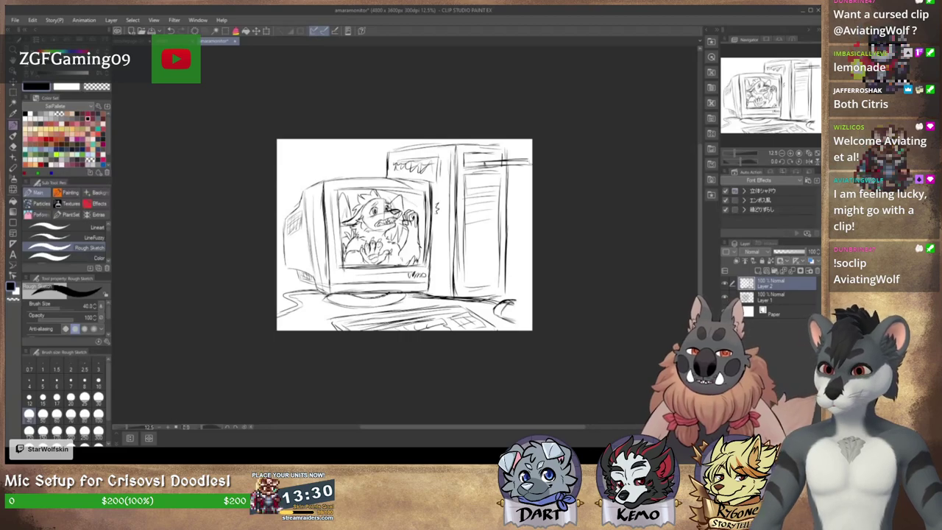
# Step: Sketch a cup on the tray sticking out of the tower's upper bay, extending the canvas upward to a height of 3800 px
pyautogui.moveTo(467, 160)
pyautogui.mouseDown()
pyautogui.moveTo(483, 163)
pyautogui.moveTo(477, 159)
pyautogui.mouseUp()
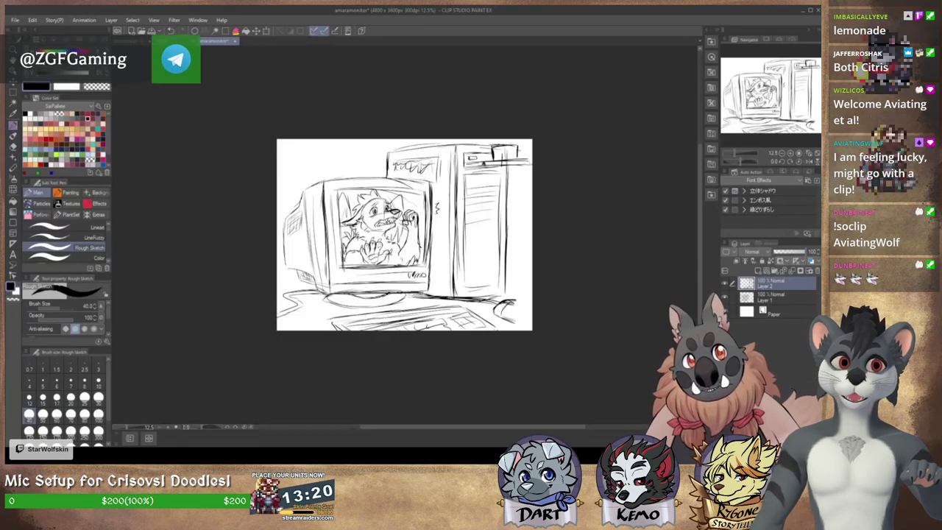
pyautogui.moveTo(524, 191); pyautogui.dragTo(497, 214)
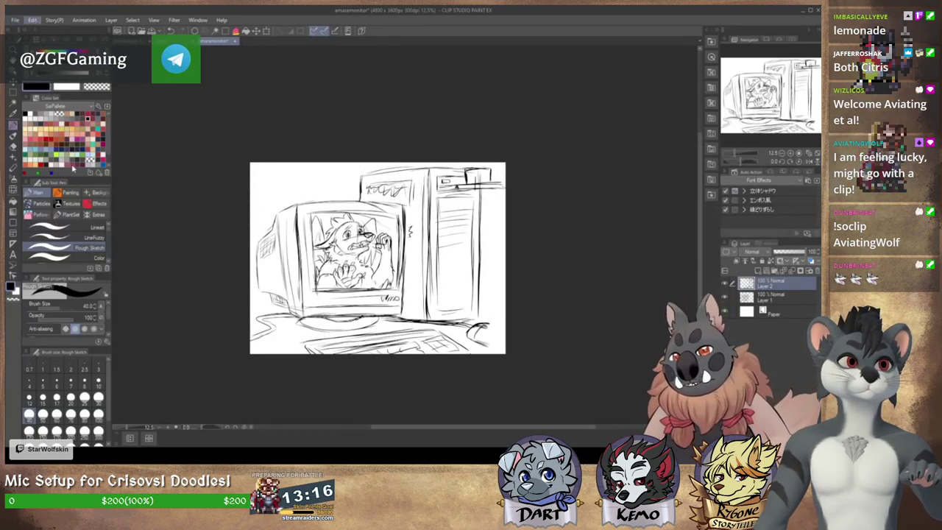
pyautogui.click(88, 282)
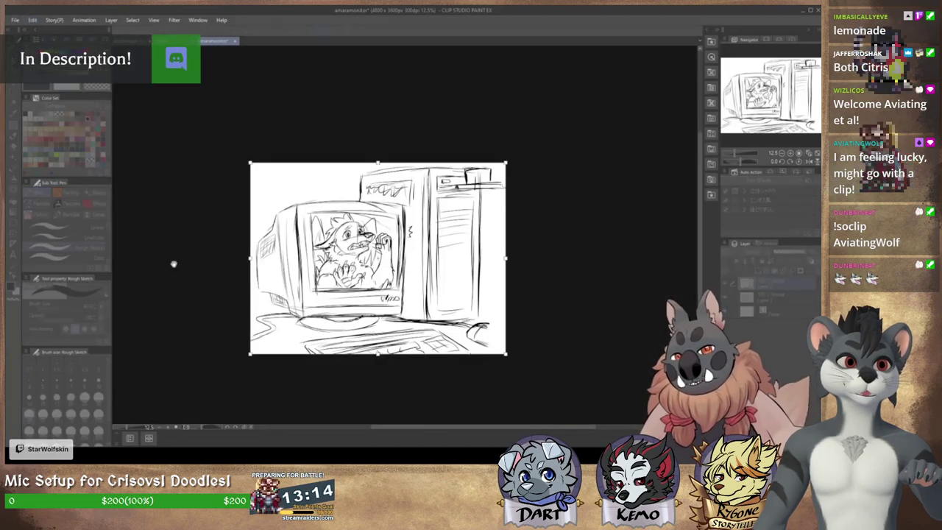
pyautogui.click(211, 147)
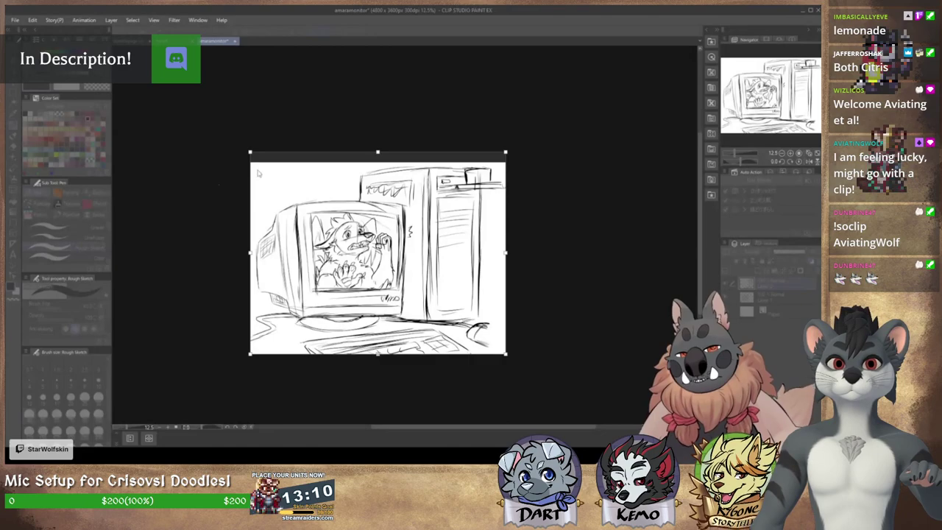
pyautogui.click(286, 155)
pyautogui.moveTo(390, 220); pyautogui.dragTo(308, 267)
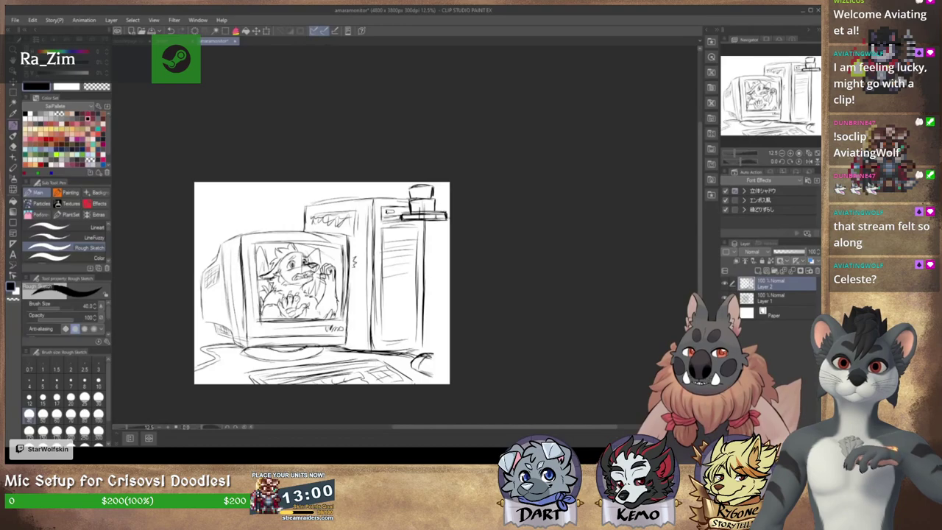
# Step: Complete the outline of the computer mouse to the right of the keyboard
pyautogui.moveTo(443, 263); pyautogui.dragTo(451, 255)
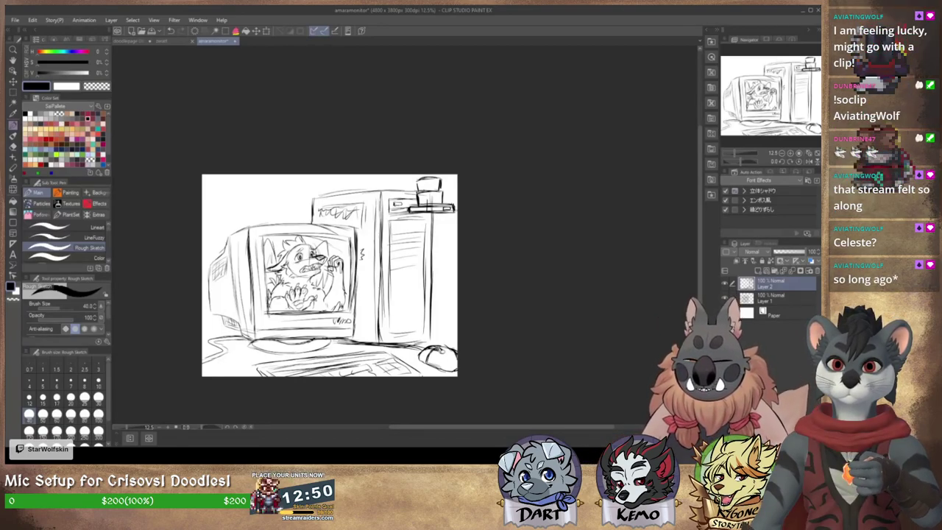
pyautogui.moveTo(433, 342); pyautogui.dragTo(525, 278)
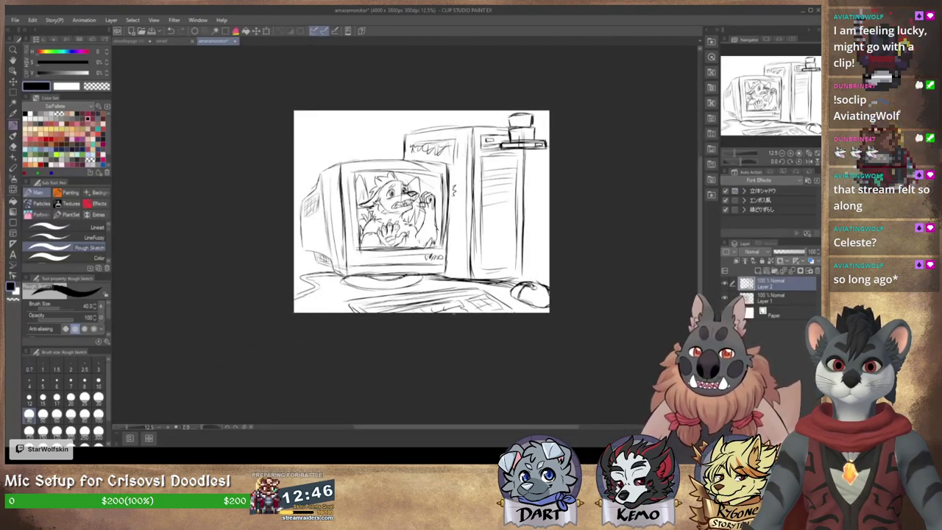
pyautogui.moveTo(543, 313); pyautogui.dragTo(470, 349)
# Step: Merge the upper sketch layer into the one below, then scale the whole drawing down slightly toward the canvas's lower-left corner
pyautogui.click(791, 270)
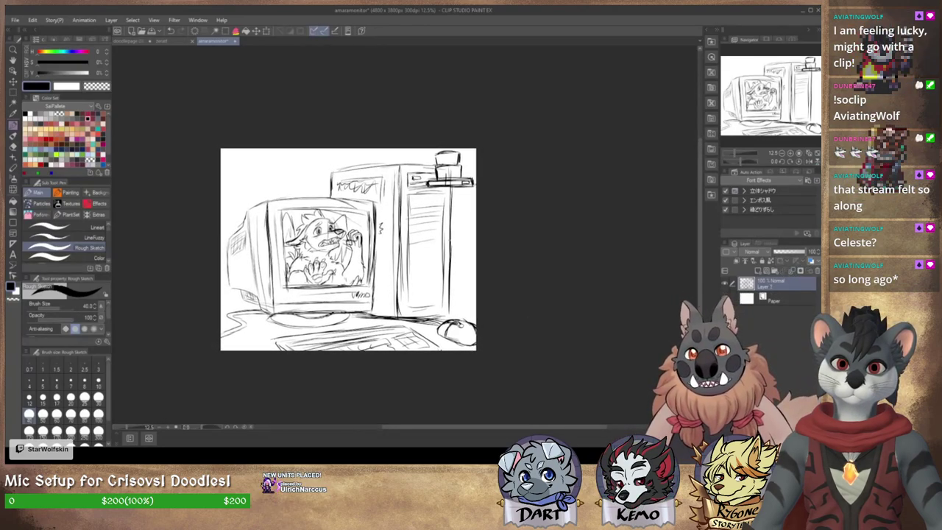
pyautogui.click(265, 32)
pyautogui.moveTo(477, 150); pyautogui.dragTo(471, 153)
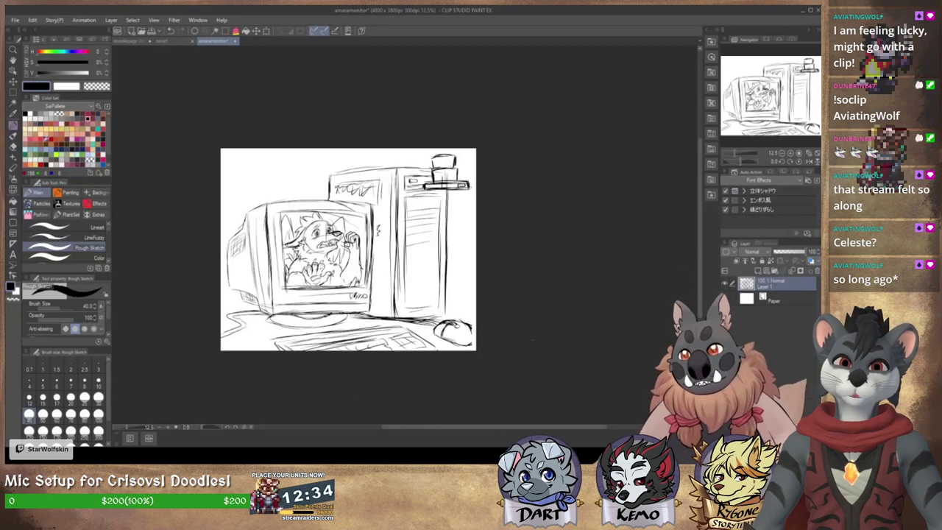
pyautogui.moveTo(468, 325)
pyautogui.mouseDown()
pyautogui.moveTo(471, 344)
pyautogui.moveTo(461, 315)
pyautogui.moveTo(471, 318)
pyautogui.mouseUp()
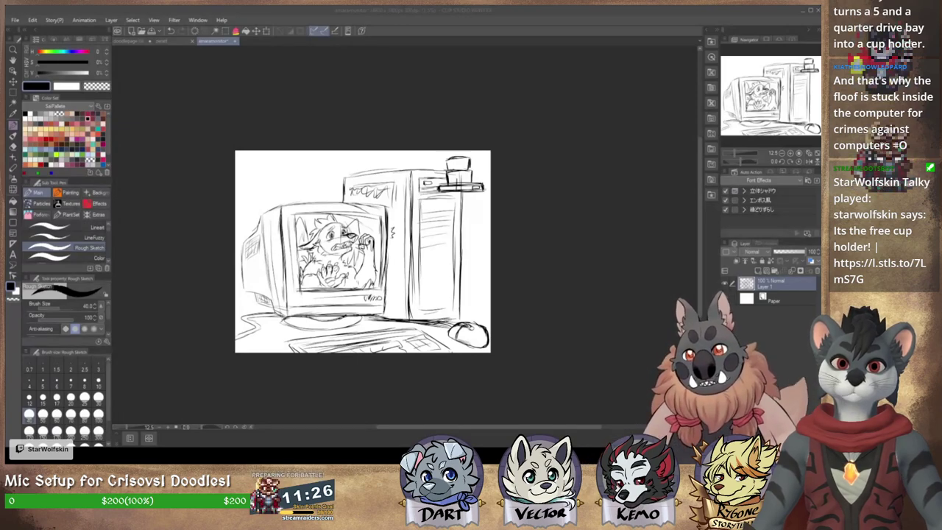
# Step: Lower the sketch layer's opacity to 35% and add a new layer above it for the Lineart pen
pyautogui.click(781, 251)
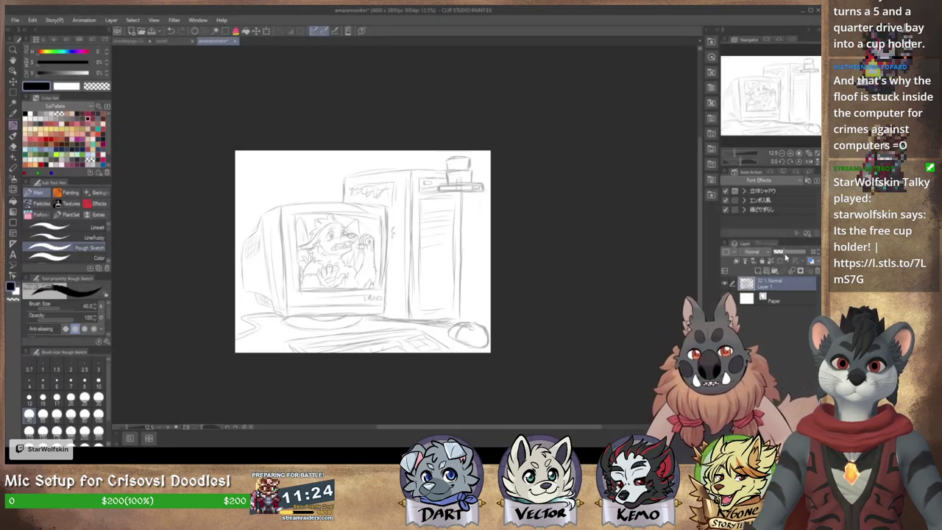
pyautogui.click(818, 251)
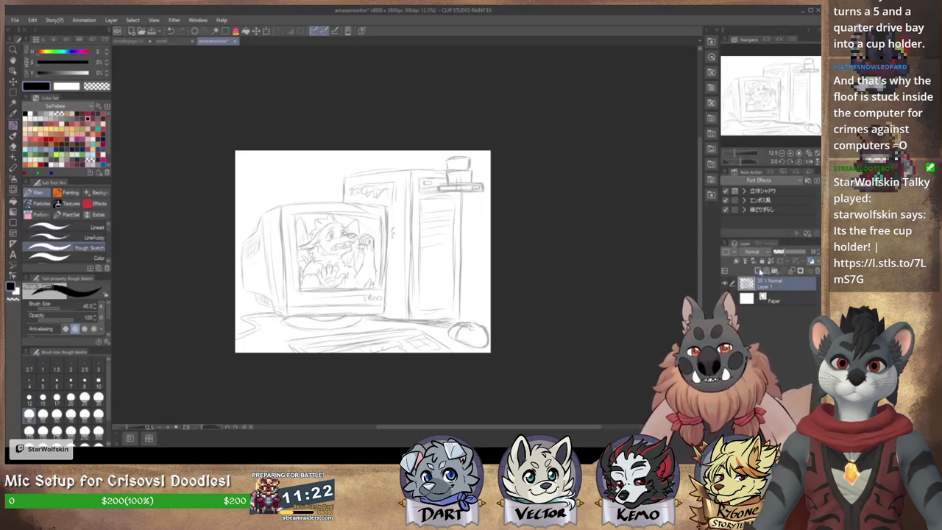
pyautogui.click(760, 272)
pyautogui.click(70, 227)
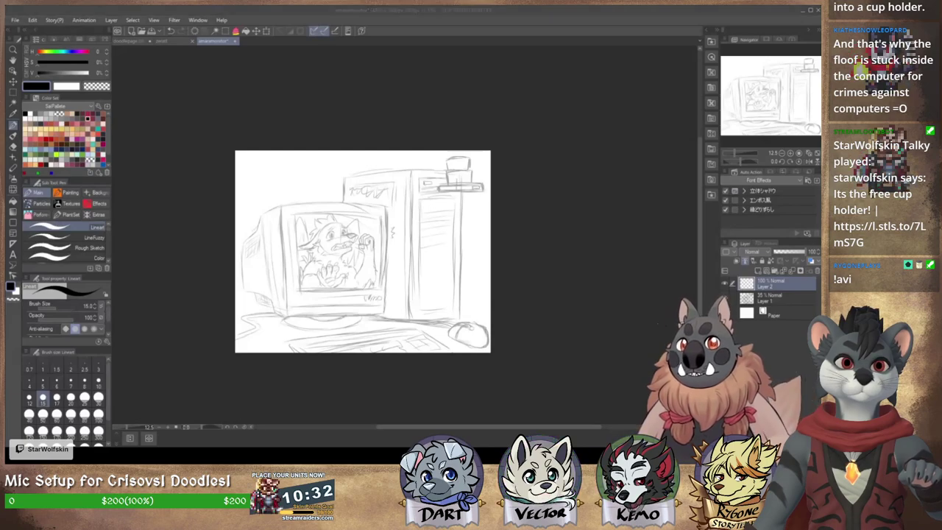
# Step: Save the monitor drawing, save the doodlepage 0803 document, and return to the monitor drawing
pyautogui.click(632, 21)
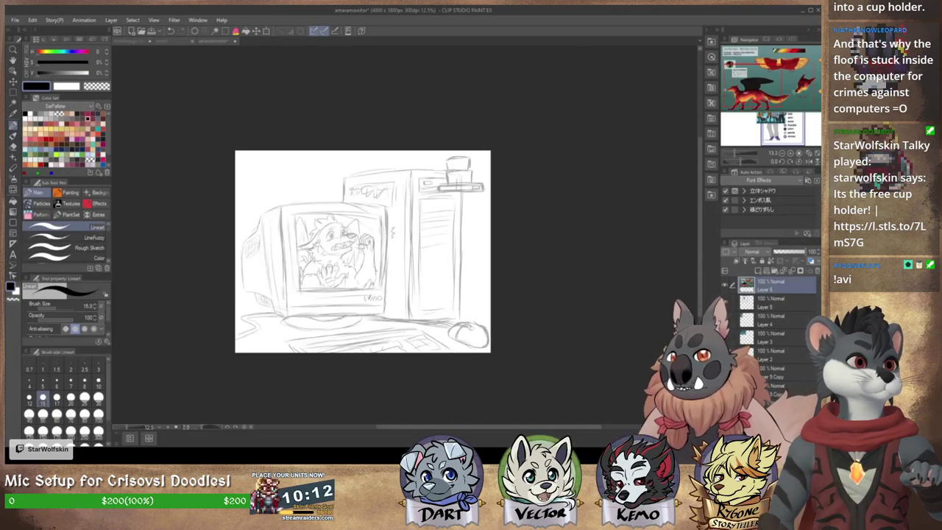
pyautogui.click(508, 23)
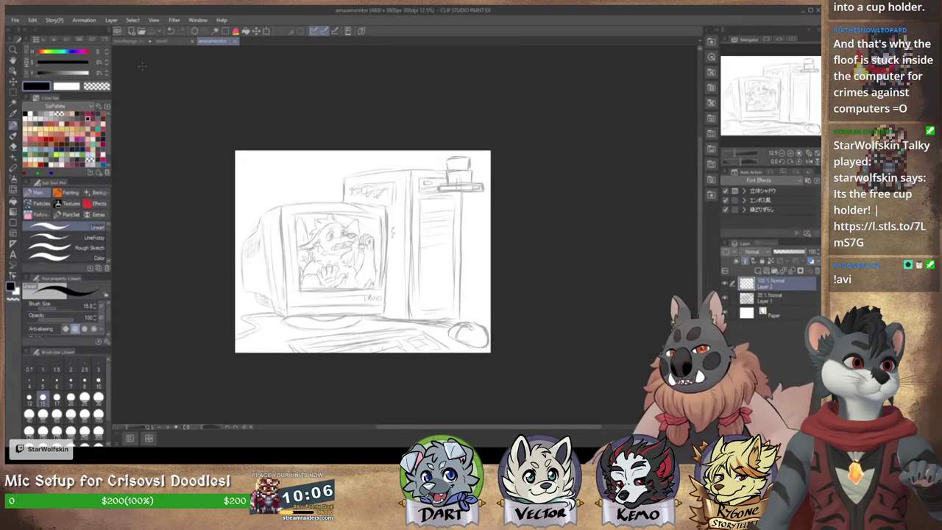
pyautogui.click(123, 41)
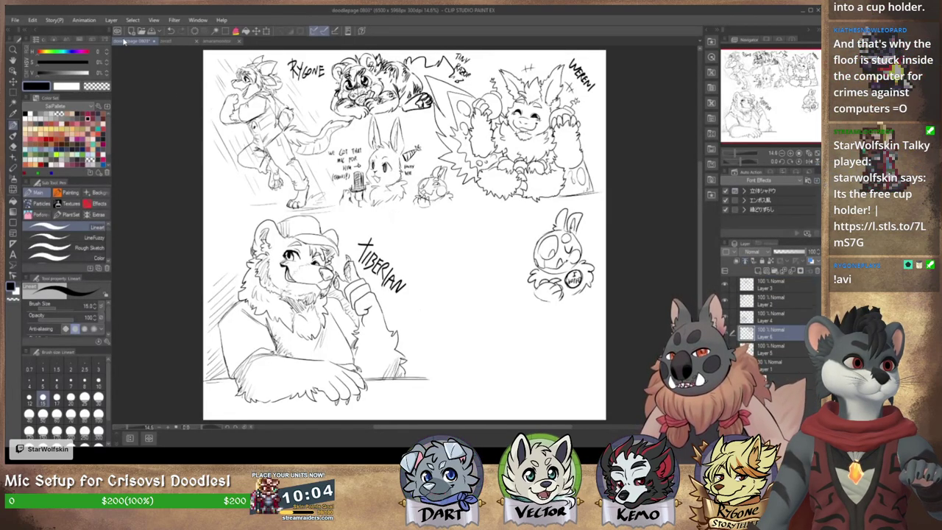
pyautogui.click(221, 42)
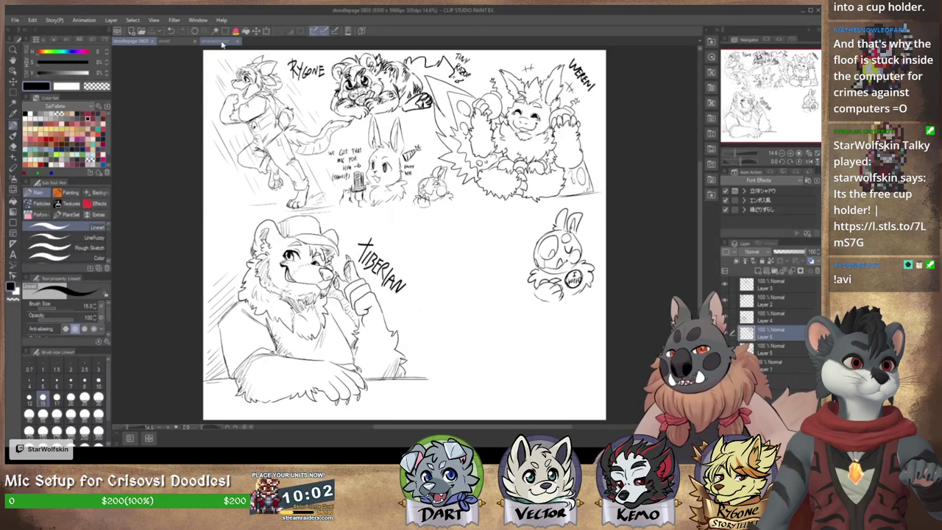
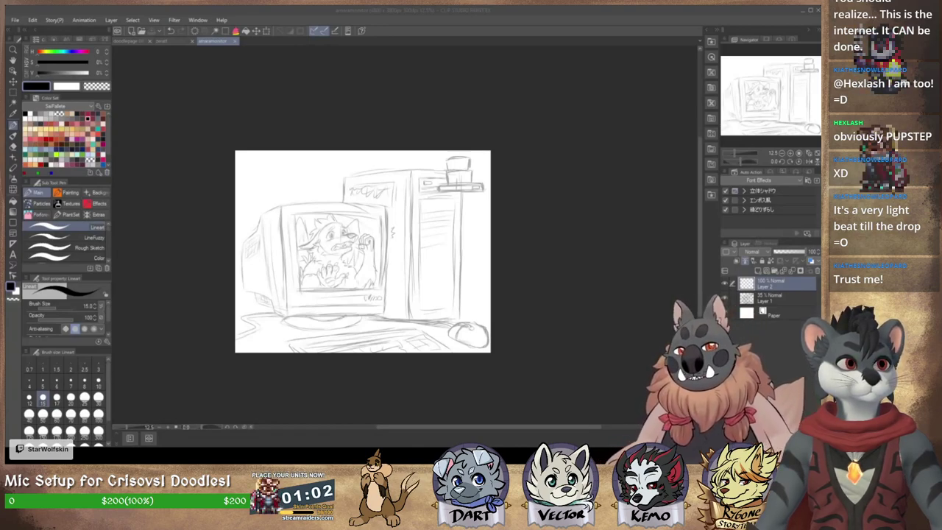
# Step: Ink the character's nose, open mouth with teeth, lower jaw and cheek fur with the Lineart pen
pyautogui.click(791, 153)
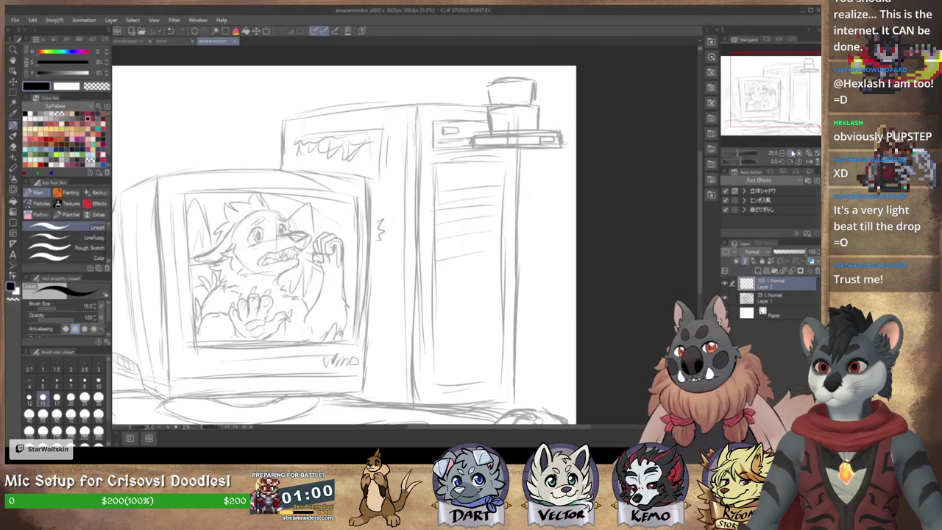
pyautogui.click(791, 153)
pyautogui.moveTo(789, 112); pyautogui.dragTo(762, 115)
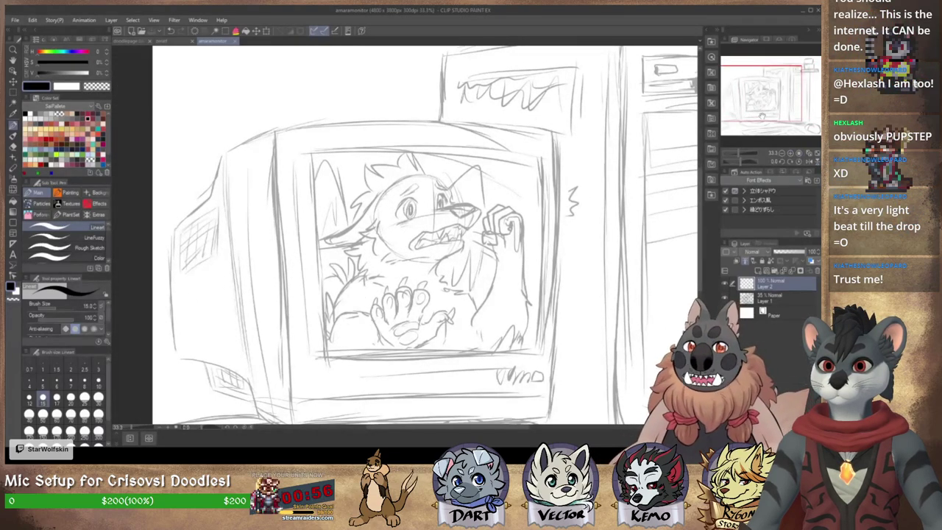
pyautogui.click(793, 153)
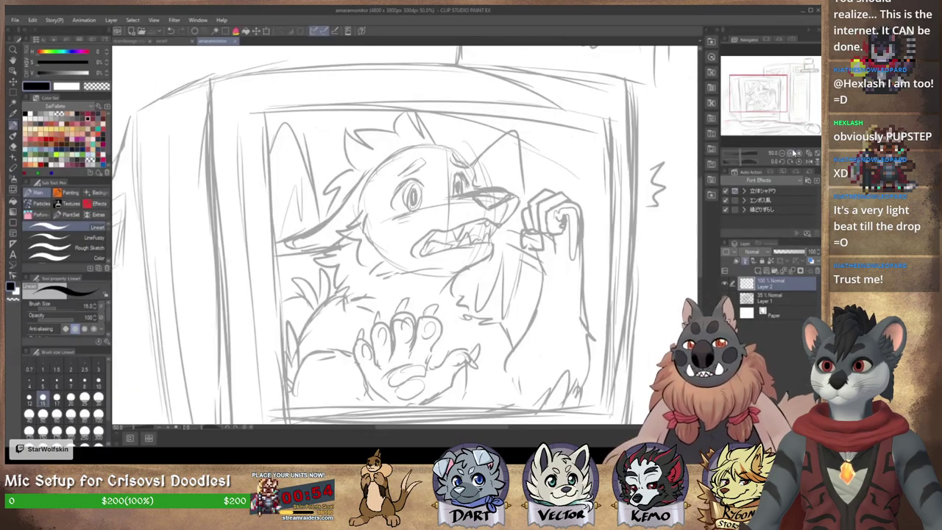
pyautogui.click(790, 154)
pyautogui.moveTo(424, 220); pyautogui.dragTo(430, 260)
pyautogui.click(790, 153)
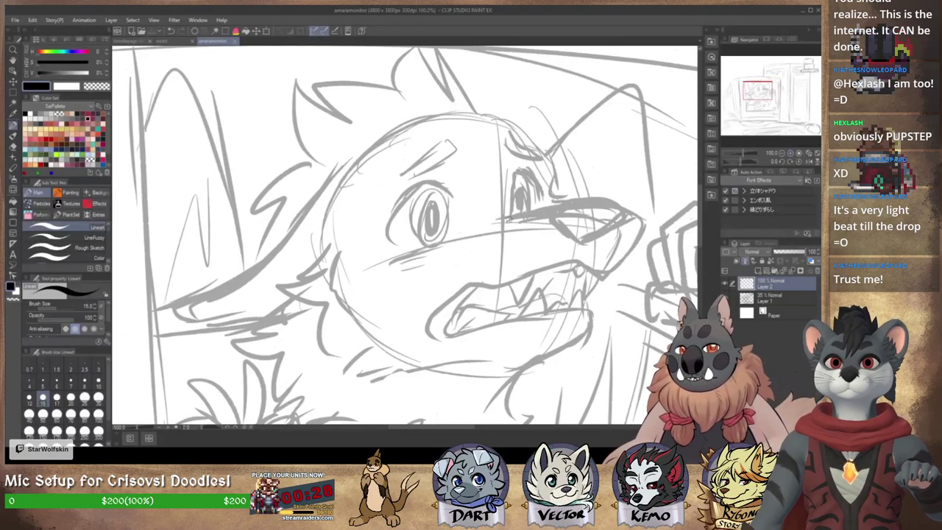
pyautogui.moveTo(508, 217)
pyautogui.mouseDown()
pyautogui.moveTo(603, 199)
pyautogui.moveTo(531, 196)
pyautogui.moveTo(552, 222)
pyautogui.moveTo(588, 196)
pyautogui.moveTo(590, 212)
pyautogui.moveTo(536, 247)
pyautogui.mouseUp()
pyautogui.hotkey('ctrl', 'z')
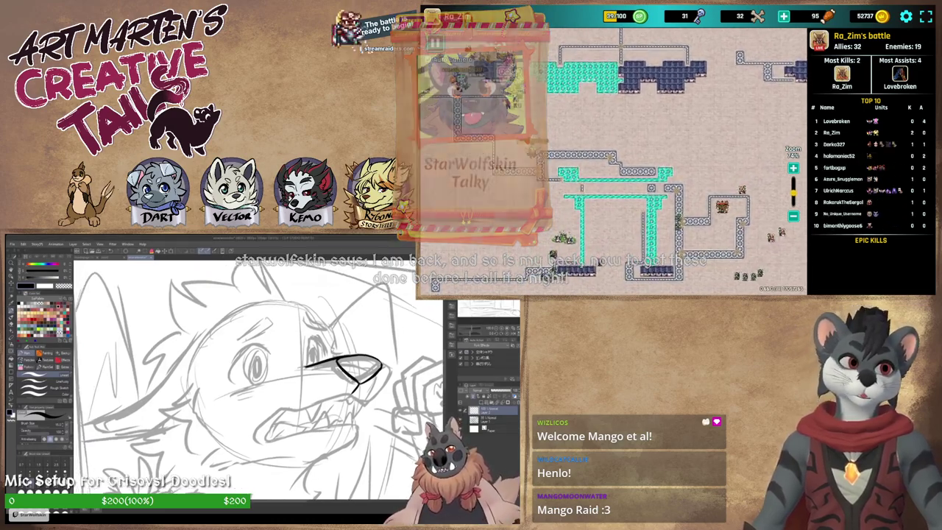
pyautogui.moveTo(389, 362); pyautogui.dragTo(374, 363)
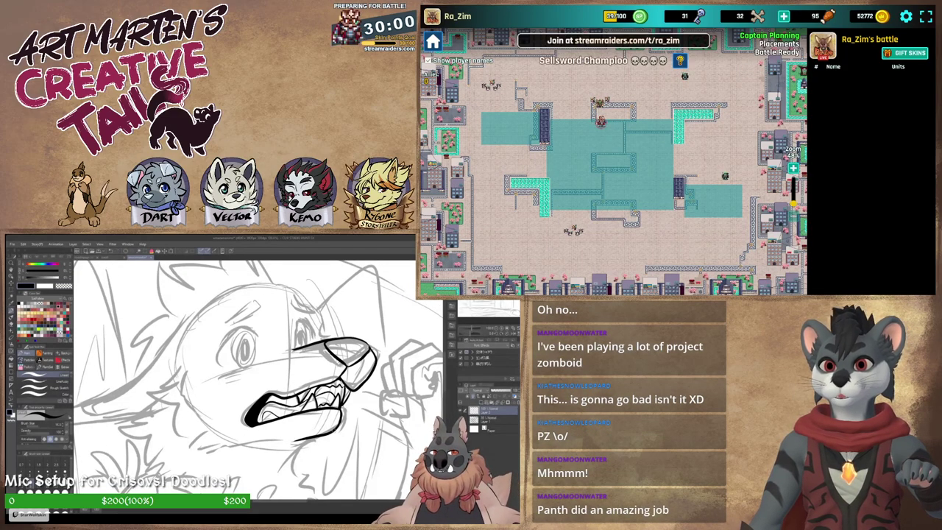
pyautogui.moveTo(242, 375); pyautogui.dragTo(278, 390)
pyautogui.moveTo(221, 393)
pyautogui.mouseDown()
pyautogui.moveTo(199, 413)
pyautogui.moveTo(214, 431)
pyautogui.mouseUp()
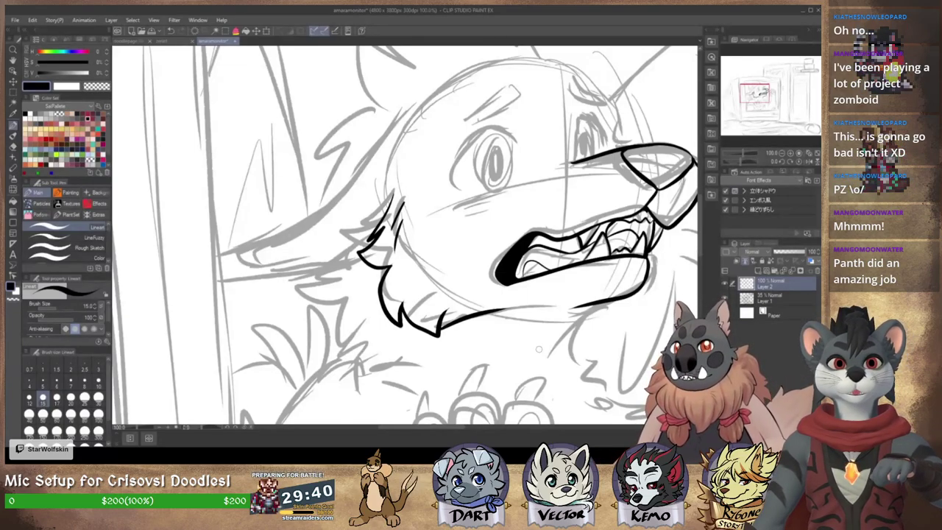
# Step: Ink both wide eyes with heavy upper lids and narrow oval pupils over the sketch
pyautogui.moveTo(574, 257); pyautogui.dragTo(501, 336)
pyautogui.moveTo(501, 241)
pyautogui.mouseDown()
pyautogui.moveTo(514, 195)
pyautogui.moveTo(534, 223)
pyautogui.moveTo(533, 214)
pyautogui.moveTo(531, 230)
pyautogui.moveTo(523, 196)
pyautogui.moveTo(532, 220)
pyautogui.moveTo(502, 221)
pyautogui.moveTo(518, 197)
pyautogui.mouseUp()
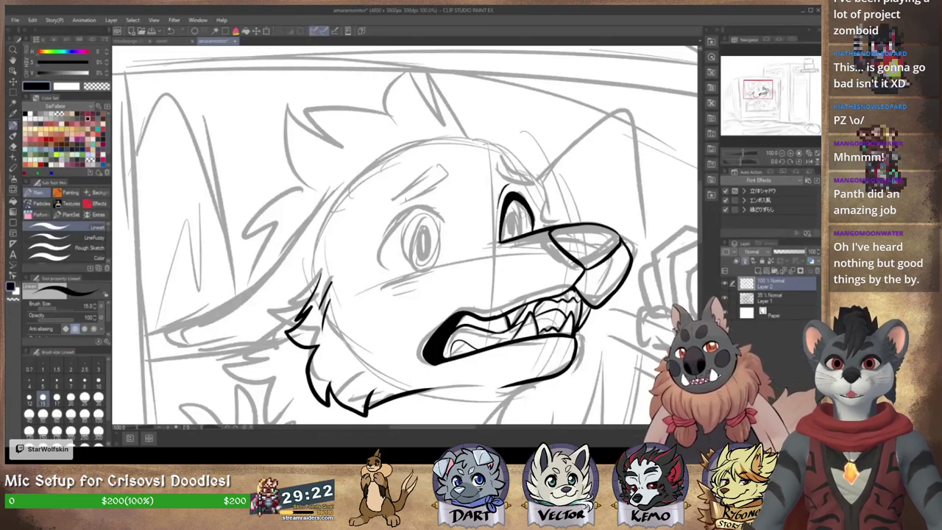
pyautogui.moveTo(507, 231)
pyautogui.mouseDown()
pyautogui.moveTo(513, 214)
pyautogui.moveTo(504, 241)
pyautogui.mouseUp()
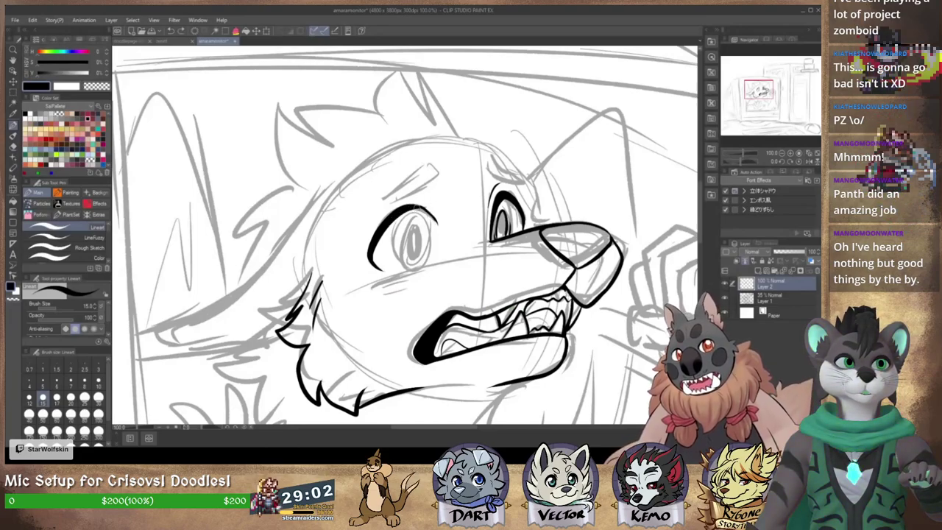
pyautogui.moveTo(426, 214); pyautogui.dragTo(437, 233)
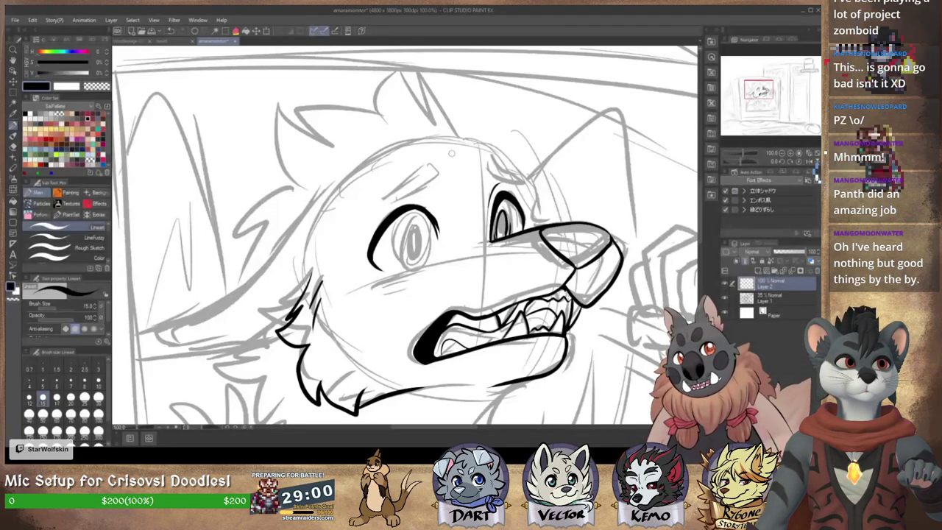
pyautogui.moveTo(409, 257); pyautogui.dragTo(412, 265)
pyautogui.hotkey('ctrl', 'z')
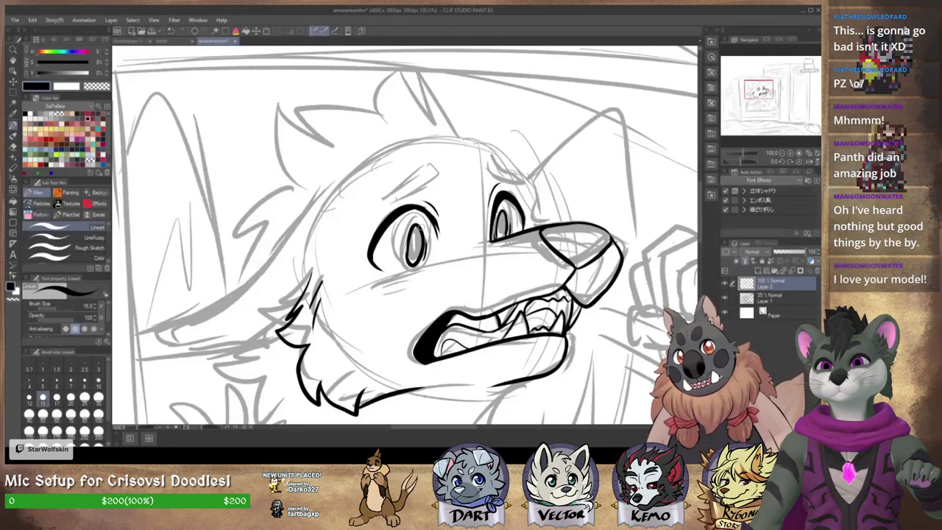
pyautogui.moveTo(404, 234)
pyautogui.mouseDown()
pyautogui.moveTo(407, 262)
pyautogui.moveTo(513, 253)
pyautogui.mouseUp()
pyautogui.hotkey('ctrl', 'z')
pyautogui.moveTo(451, 254); pyautogui.dragTo(476, 253)
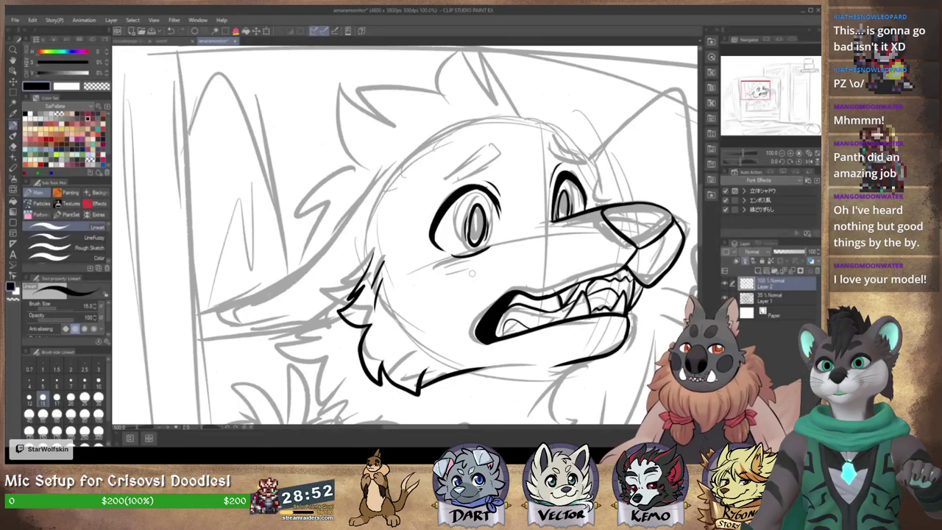
pyautogui.moveTo(666, 249); pyautogui.dragTo(601, 270)
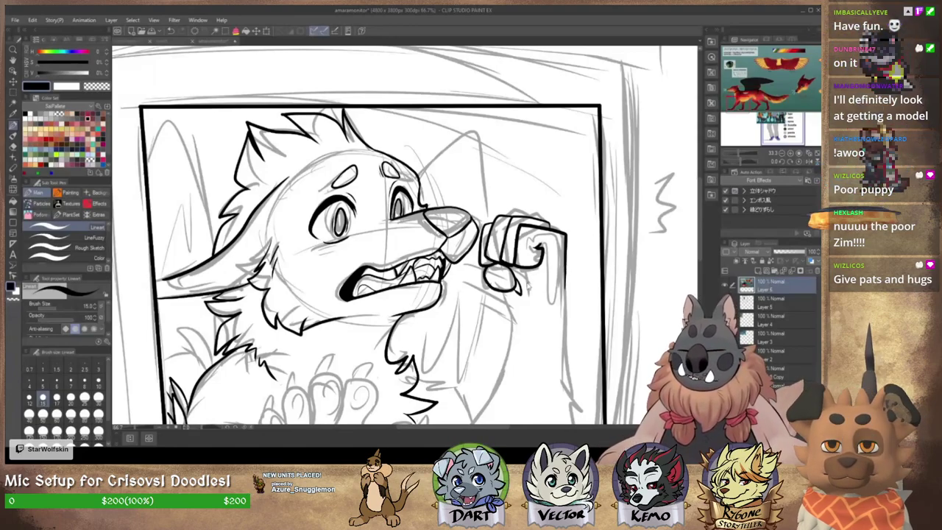
# Step: Ink the wrist and both sides of the forearm below the raised fist, down to the elbow at the screen frame
pyautogui.click(529, 287)
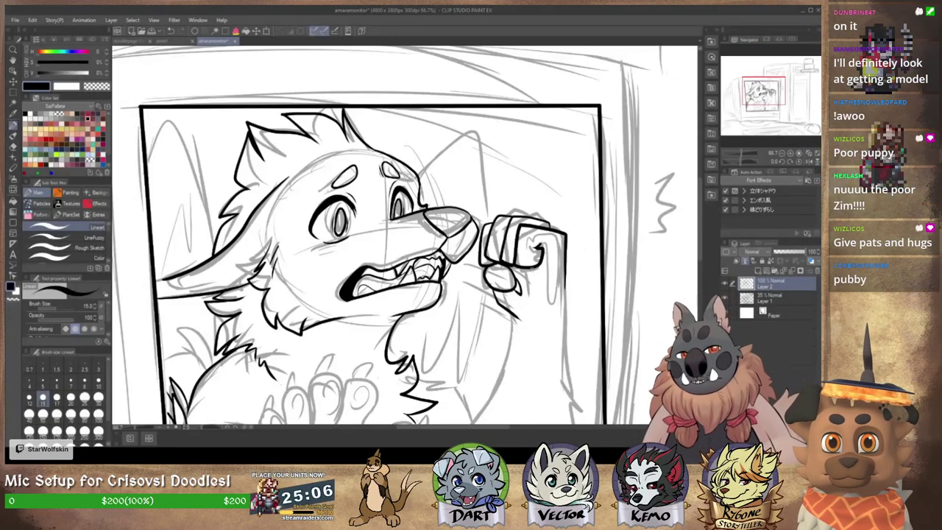
pyautogui.moveTo(543, 249)
pyautogui.mouseDown()
pyautogui.moveTo(531, 293)
pyautogui.moveTo(496, 214)
pyautogui.mouseUp()
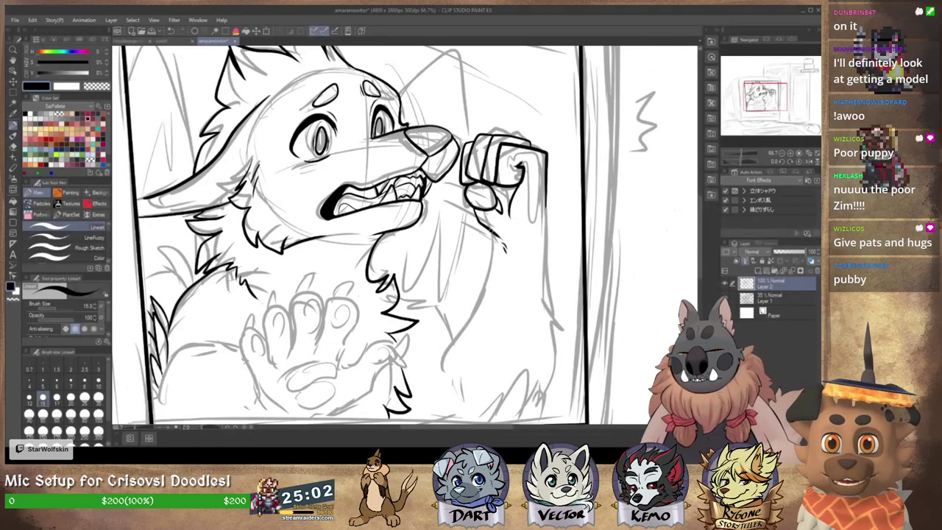
pyautogui.moveTo(497, 232); pyautogui.dragTo(447, 364)
pyautogui.scroll(-1, 405, 235)
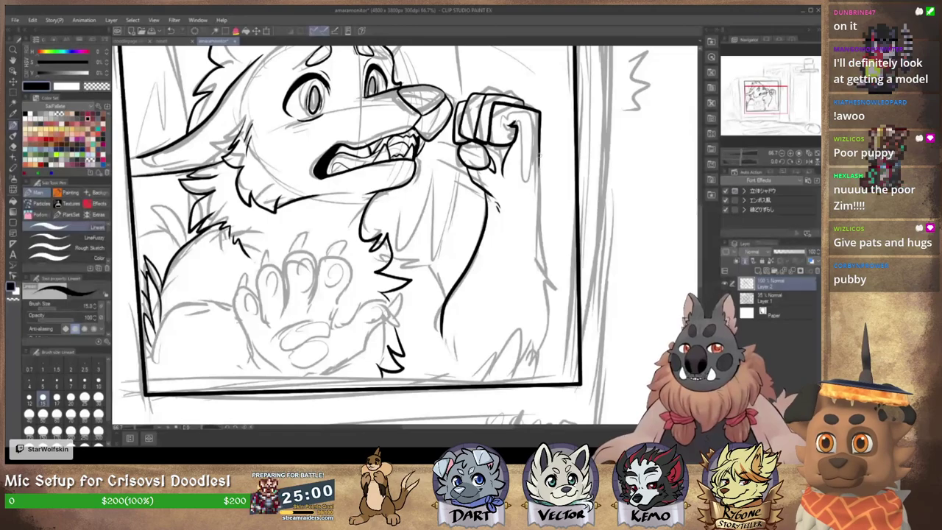
pyautogui.moveTo(540, 156); pyautogui.dragTo(542, 357)
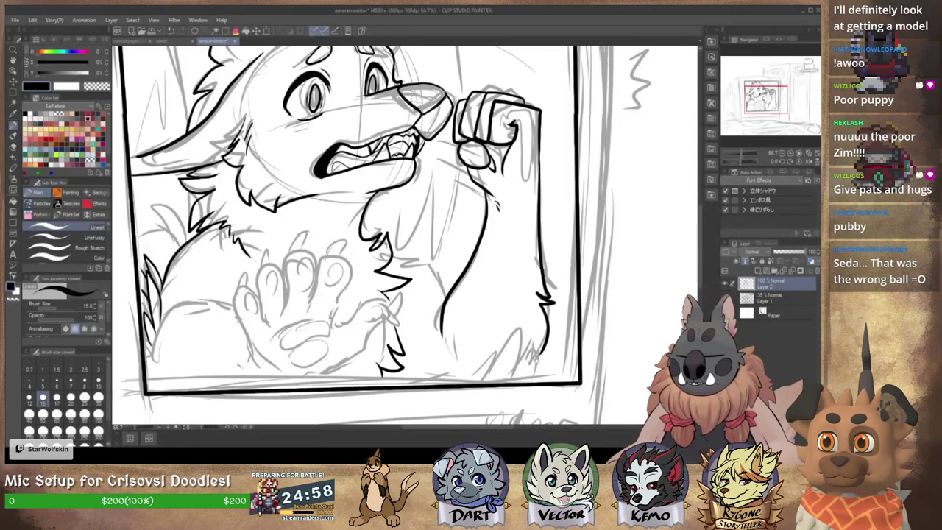
pyautogui.scroll(-2, 405, 236)
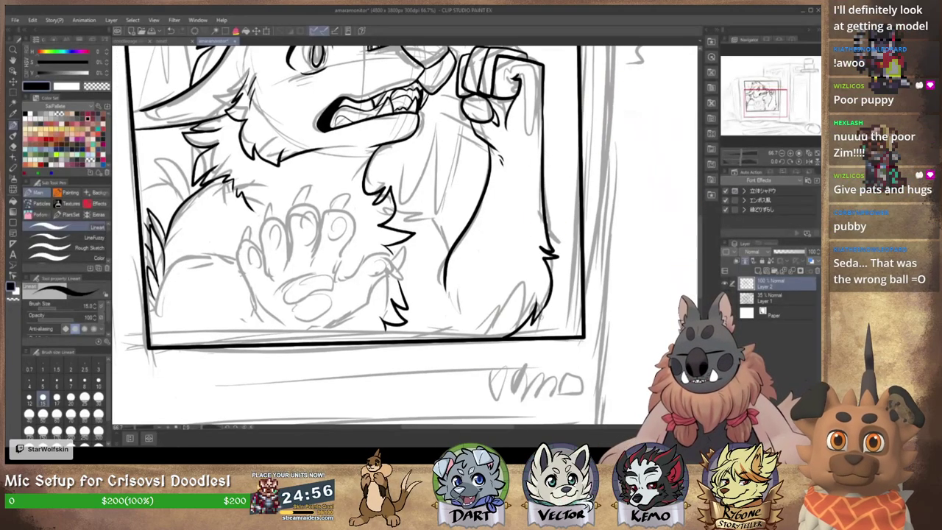
# Step: Add fur strokes at the elbow and lower chest, and ink the chest line that meets the raised arm
pyautogui.moveTo(442, 242); pyautogui.dragTo(426, 222)
pyautogui.moveTo(526, 287); pyautogui.dragTo(520, 322)
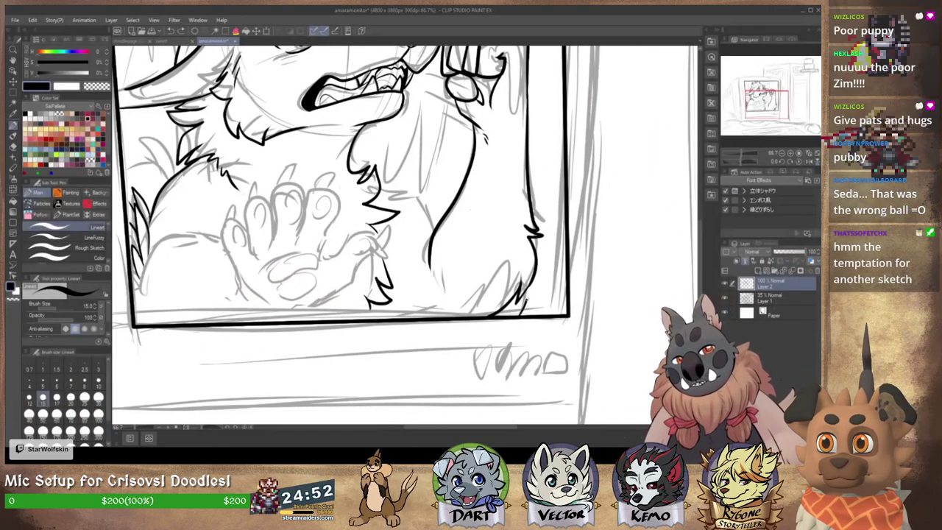
pyautogui.moveTo(529, 285)
pyautogui.mouseDown()
pyautogui.moveTo(506, 316)
pyautogui.moveTo(533, 284)
pyautogui.moveTo(535, 309)
pyautogui.mouseUp()
pyautogui.hotkey('ctrl', 'z')
pyautogui.moveTo(485, 234)
pyautogui.mouseDown()
pyautogui.moveTo(508, 261)
pyautogui.moveTo(498, 239)
pyautogui.mouseUp()
pyautogui.moveTo(406, 331); pyautogui.dragTo(424, 348)
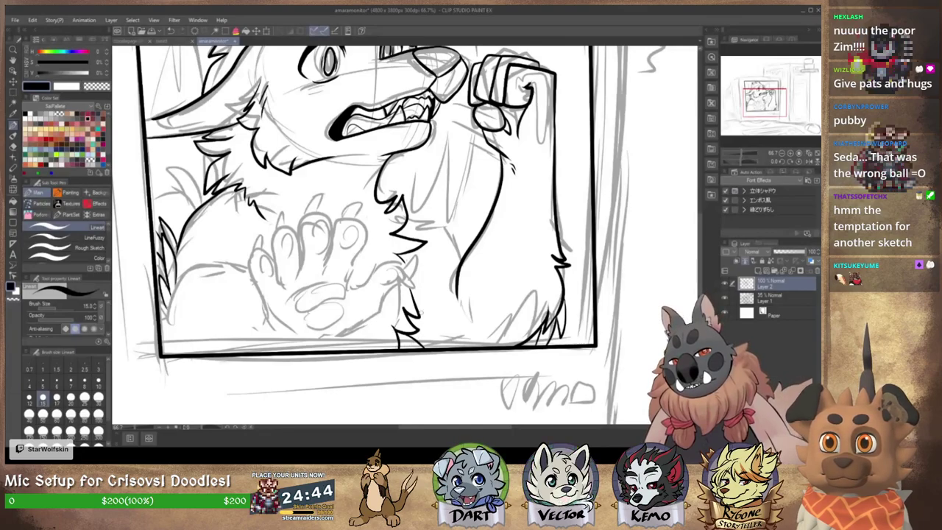
pyautogui.moveTo(479, 212); pyautogui.dragTo(472, 226)
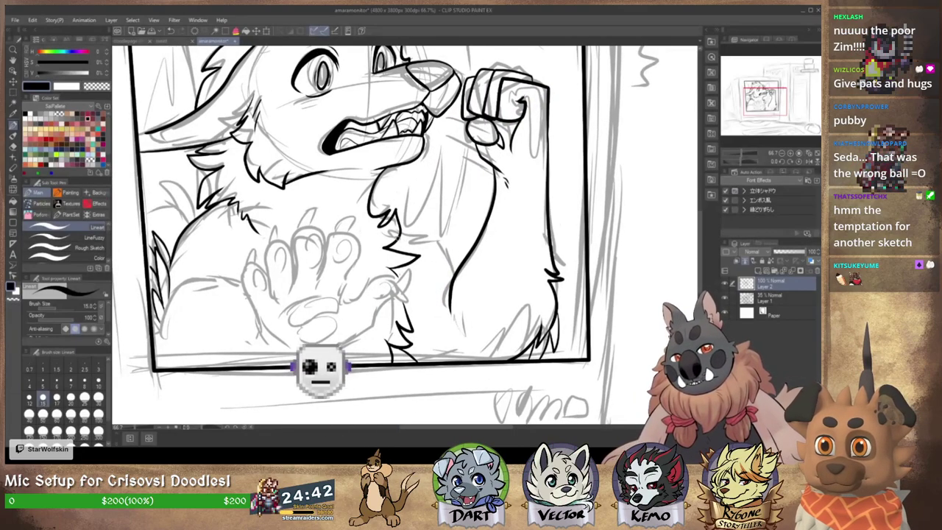
pyautogui.moveTo(411, 243)
pyautogui.mouseDown()
pyautogui.moveTo(450, 287)
pyautogui.moveTo(502, 289)
pyautogui.mouseUp()
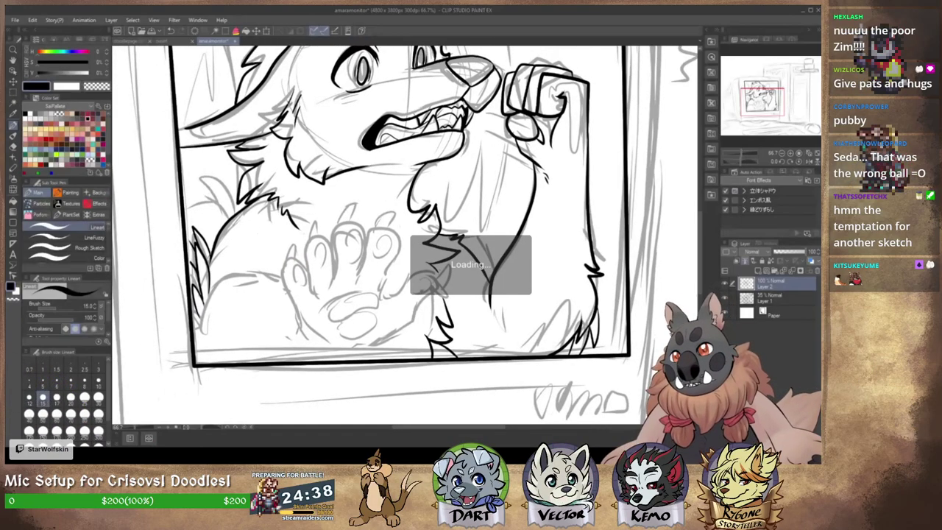
# Step: Fill the small gap between the lower chest fur and the screen frame with black using Lasso Fill, and return to the Lineart pen
pyautogui.click(236, 32)
pyautogui.moveTo(435, 369); pyautogui.dragTo(440, 368)
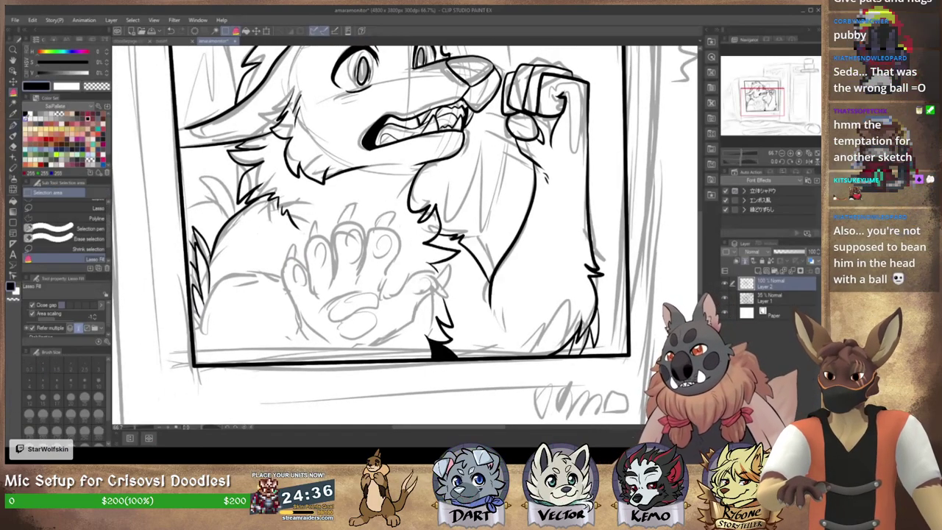
pyautogui.press('p')
# Step: Ink the tall rounded shape behind the head and the feathery tufts above the shoulder, filling the gap beside the neck black
pyautogui.moveTo(537, 210)
pyautogui.mouseDown()
pyautogui.moveTo(517, 232)
pyautogui.moveTo(593, 212)
pyautogui.moveTo(550, 241)
pyautogui.moveTo(554, 306)
pyautogui.moveTo(555, 293)
pyautogui.moveTo(599, 290)
pyautogui.mouseUp()
pyautogui.moveTo(478, 214); pyautogui.dragTo(475, 279)
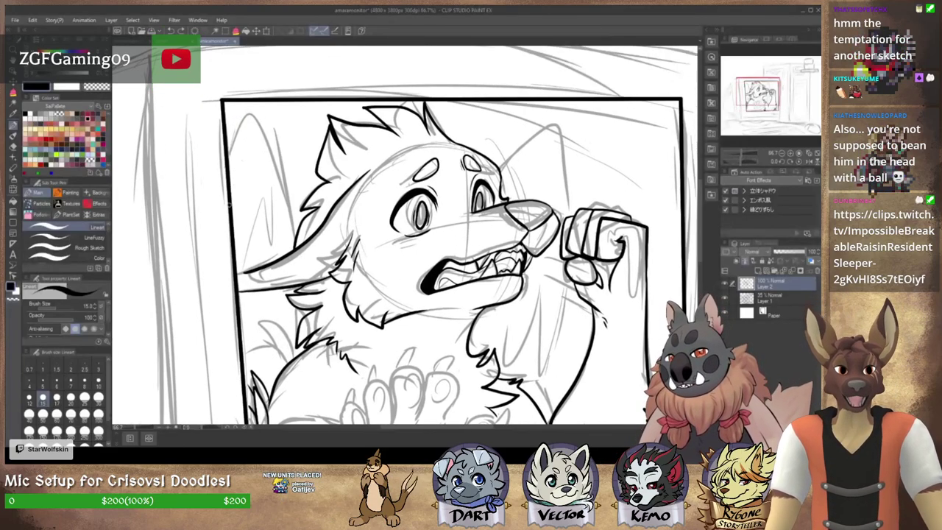
pyautogui.moveTo(232, 197); pyautogui.dragTo(296, 241)
pyautogui.hotkey('ctrl', 'Tab')
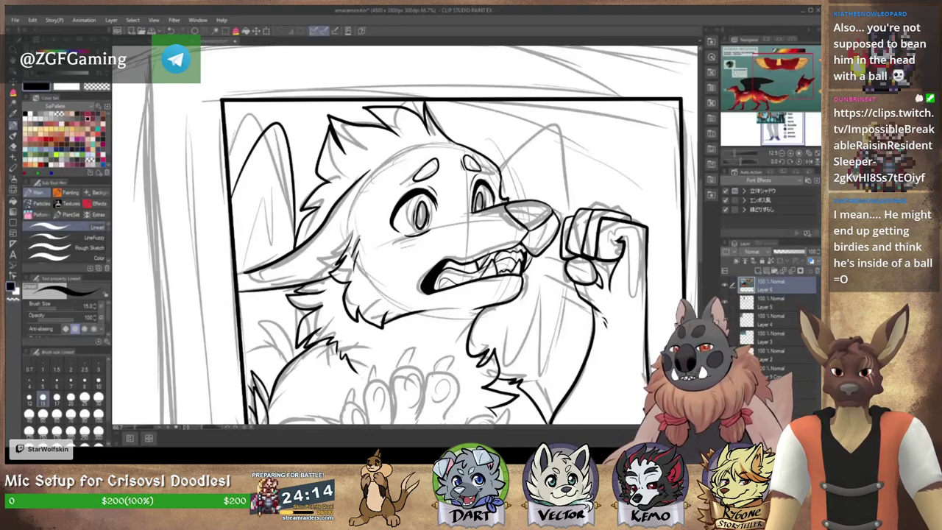
pyautogui.moveTo(493, 236); pyautogui.dragTo(539, 186)
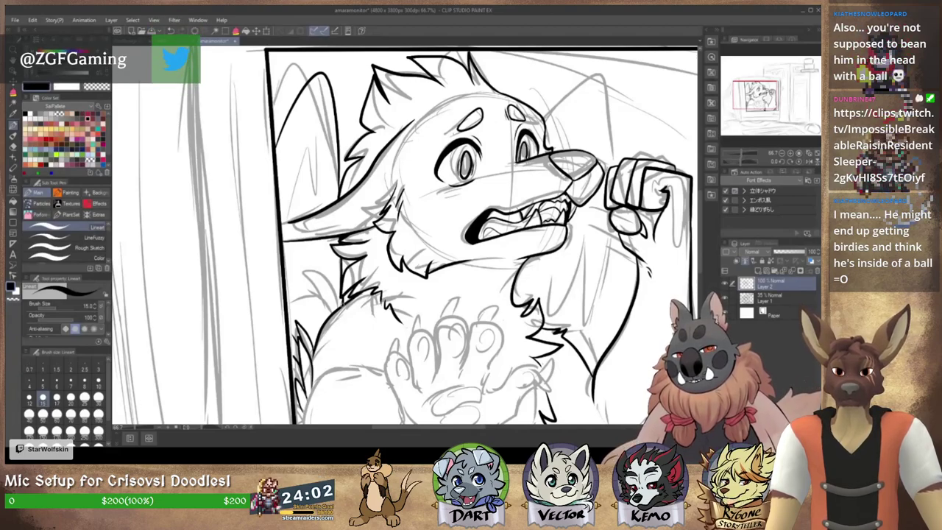
pyautogui.moveTo(333, 306); pyautogui.dragTo(309, 298)
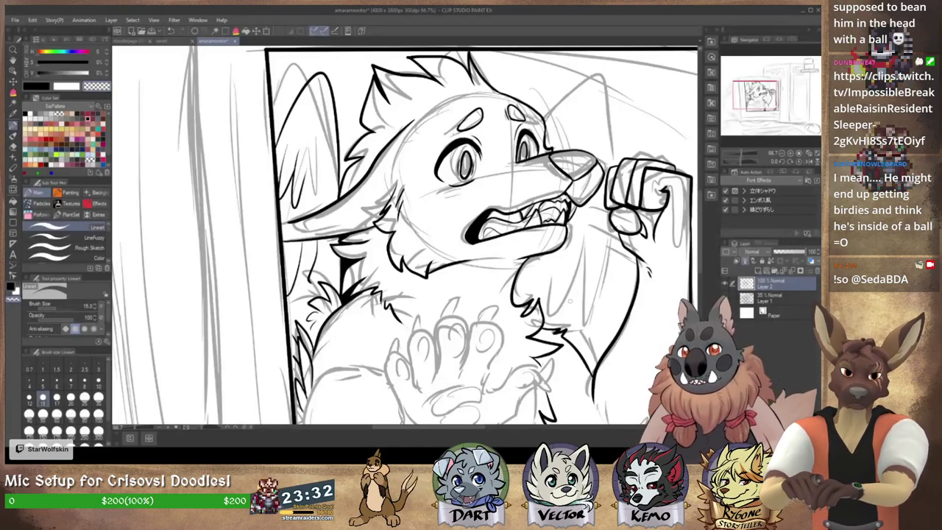
# Step: Ink the fingers and claws of the open paw pressed against the screen, along with the outer edge of its palm
pyautogui.moveTo(576, 316); pyautogui.dragTo(558, 223)
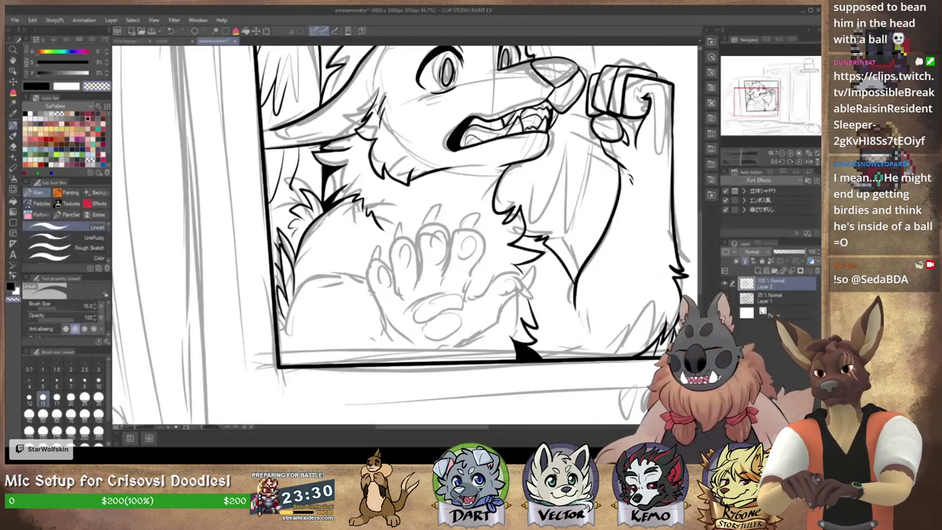
pyautogui.moveTo(530, 291); pyautogui.dragTo(553, 289)
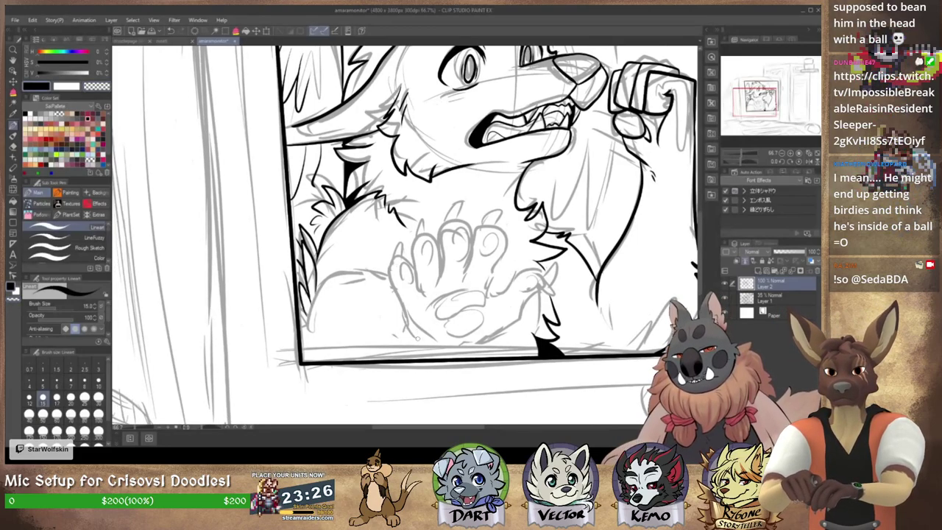
pyautogui.moveTo(397, 294); pyautogui.dragTo(414, 331)
pyautogui.moveTo(422, 279); pyautogui.dragTo(397, 291)
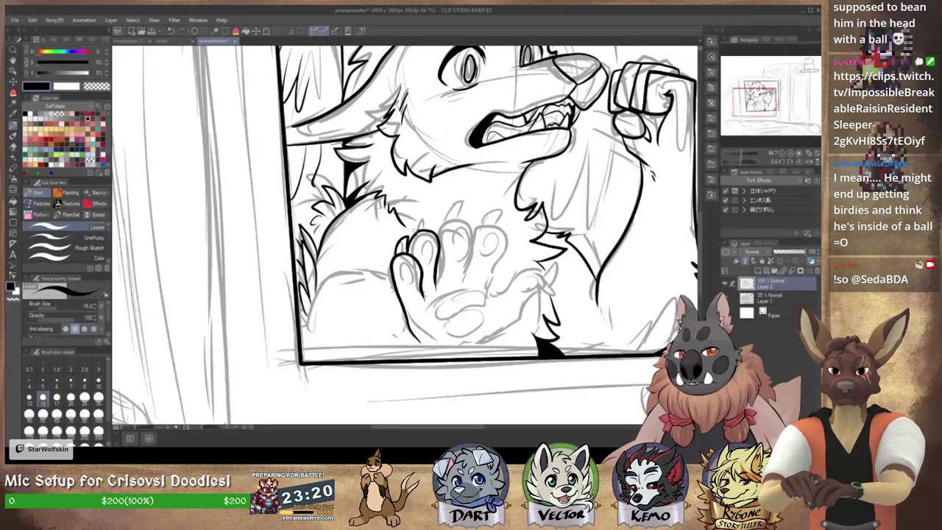
pyautogui.moveTo(417, 231)
pyautogui.mouseDown()
pyautogui.moveTo(430, 215)
pyautogui.moveTo(434, 231)
pyautogui.moveTo(434, 215)
pyautogui.mouseUp()
pyautogui.moveTo(434, 215)
pyautogui.mouseDown()
pyautogui.moveTo(435, 231)
pyautogui.moveTo(462, 224)
pyautogui.moveTo(454, 279)
pyautogui.mouseUp()
pyautogui.moveTo(493, 228)
pyautogui.mouseDown()
pyautogui.moveTo(509, 245)
pyautogui.moveTo(488, 287)
pyautogui.mouseUp()
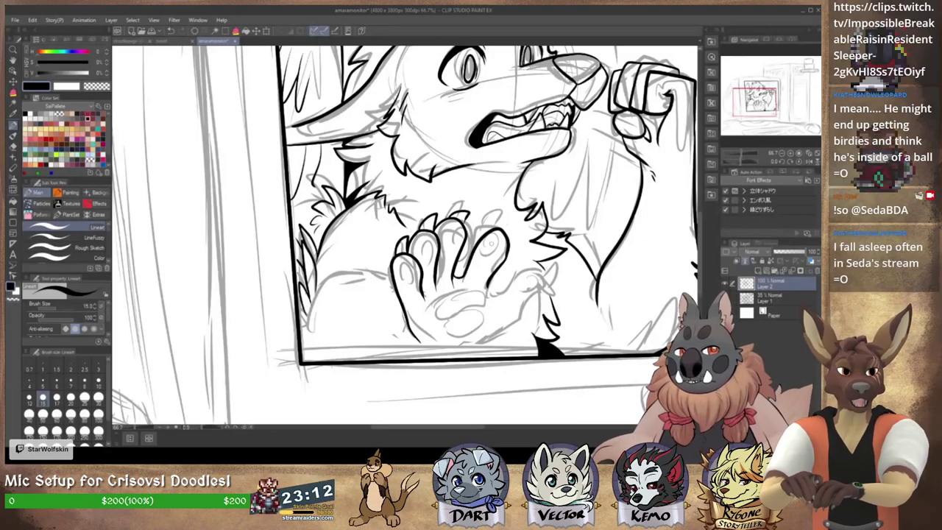
pyautogui.moveTo(495, 226)
pyautogui.mouseDown()
pyautogui.moveTo(518, 229)
pyautogui.moveTo(507, 241)
pyautogui.moveTo(513, 230)
pyautogui.mouseUp()
pyautogui.hotkey('ctrl', 'z')
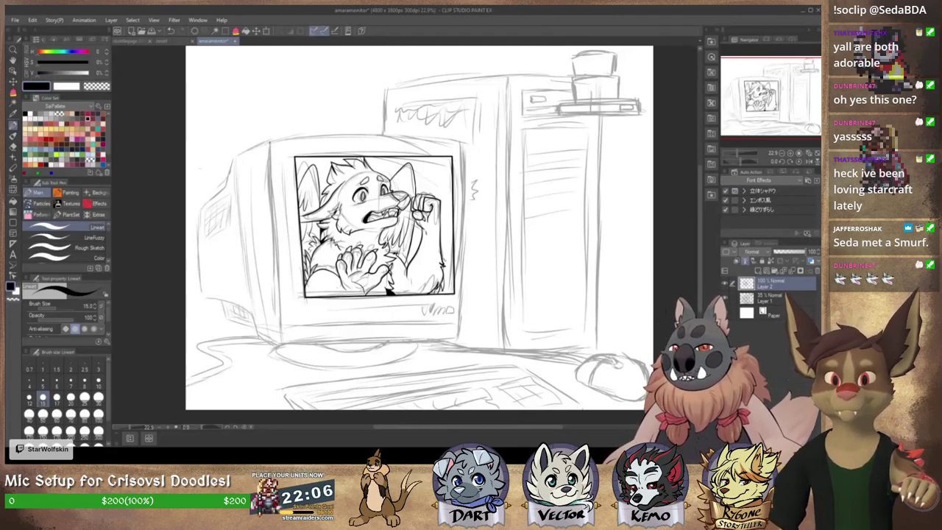
# Step: Ink the four straight edges of the monitor's front face around the screen frame
pyautogui.moveTo(270, 142); pyautogui.dragTo(282, 346)
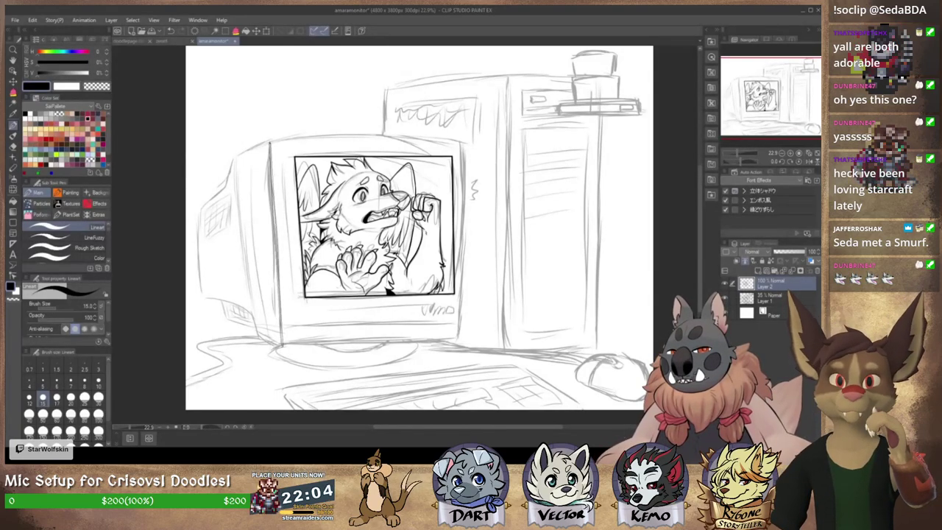
pyautogui.moveTo(270, 142); pyautogui.dragTo(282, 344)
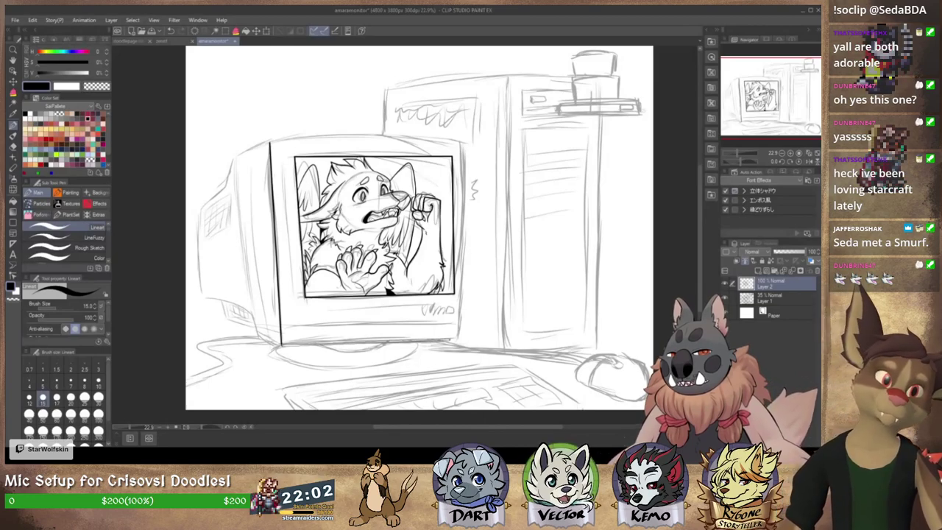
pyautogui.moveTo(466, 307)
pyautogui.mouseDown()
pyautogui.moveTo(459, 338)
pyautogui.moveTo(462, 188)
pyautogui.mouseUp()
pyautogui.moveTo(463, 142); pyautogui.dragTo(462, 272)
pyautogui.hotkey('ctrl', 'z')
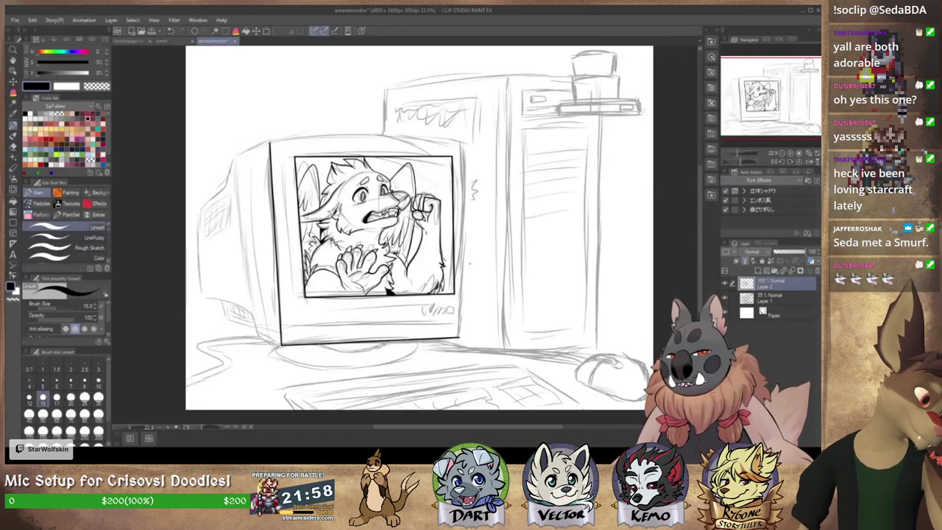
pyautogui.hotkey('ctrl', 'z')
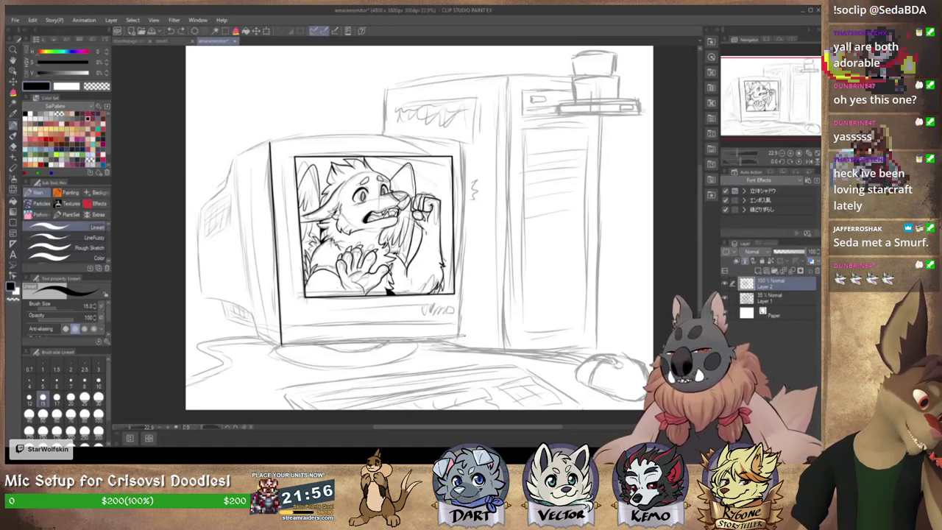
pyautogui.keyDown('shift'); pyautogui.click(466, 336); pyautogui.keyUp('shift')
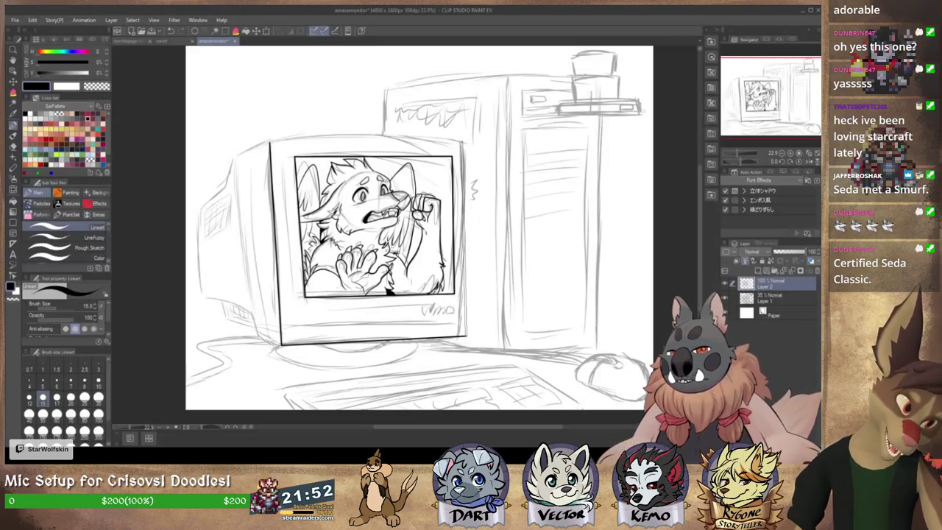
pyautogui.keyDown('shift'); pyautogui.click(462, 141); pyautogui.keyUp('shift')
pyautogui.keyDown('shift'); pyautogui.click(270, 143); pyautogui.keyUp('shift')
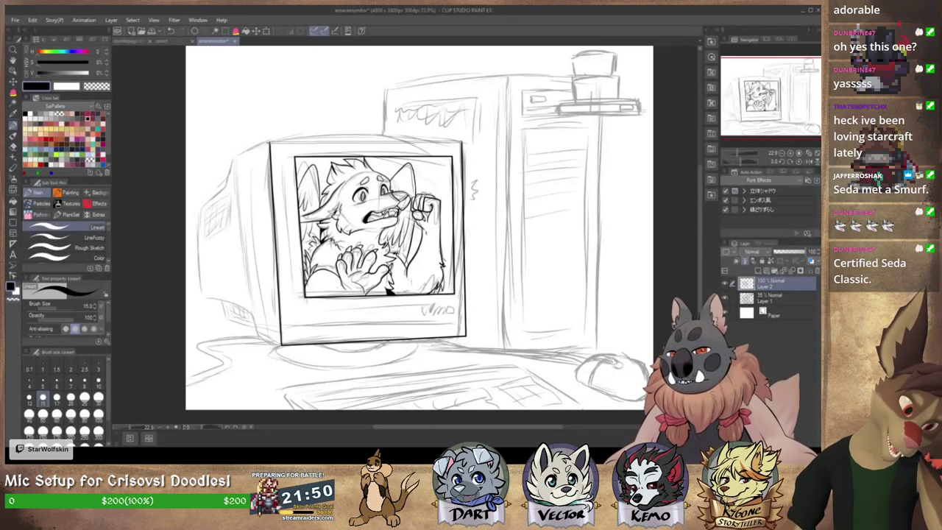
pyautogui.keyDown('shift'); pyautogui.click(270, 142); pyautogui.keyUp('shift')
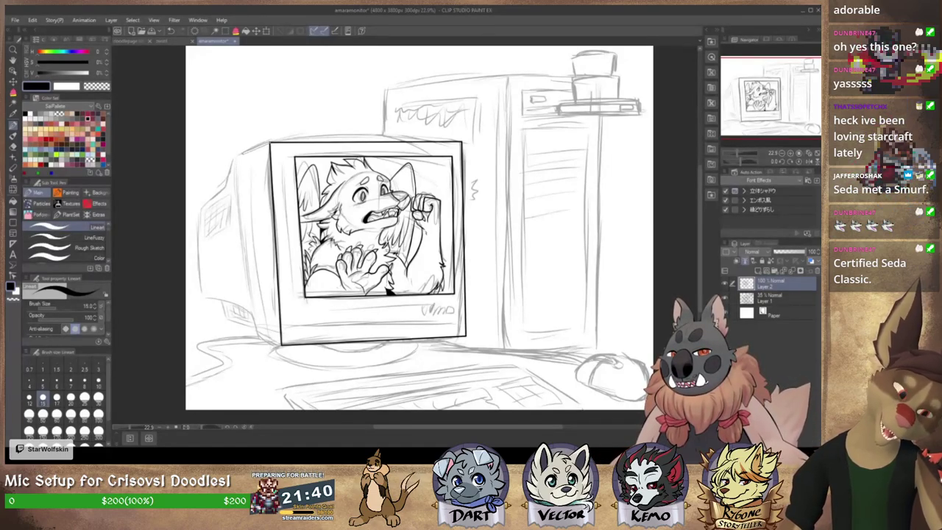
# Step: Ink the angled outline of the monitor's rear casing from the upper front corner down around the back to the curved underside
pyautogui.moveTo(270, 142)
pyautogui.mouseDown()
pyautogui.moveTo(233, 159)
pyautogui.moveTo(199, 211)
pyautogui.moveTo(200, 297)
pyautogui.mouseUp()
pyautogui.moveTo(200, 221); pyautogui.dragTo(202, 304)
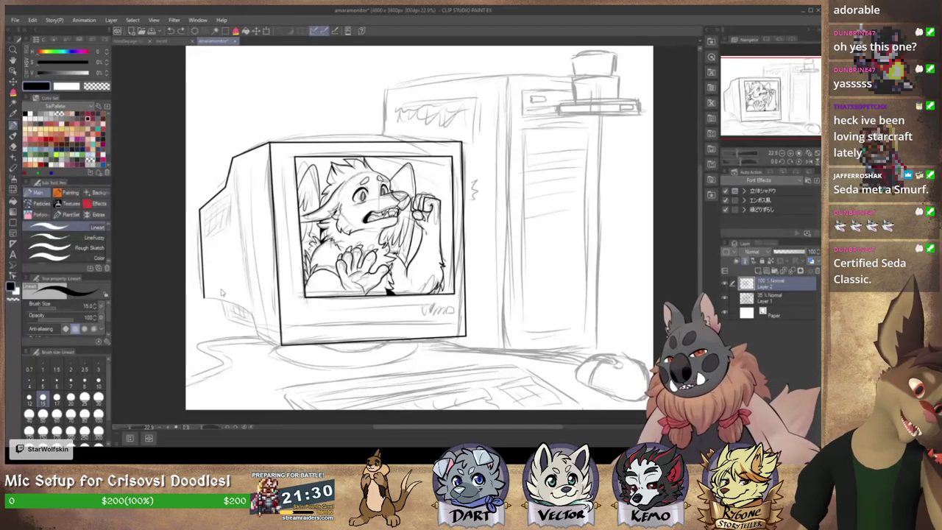
pyautogui.moveTo(203, 297); pyautogui.dragTo(257, 343)
pyautogui.press('v')
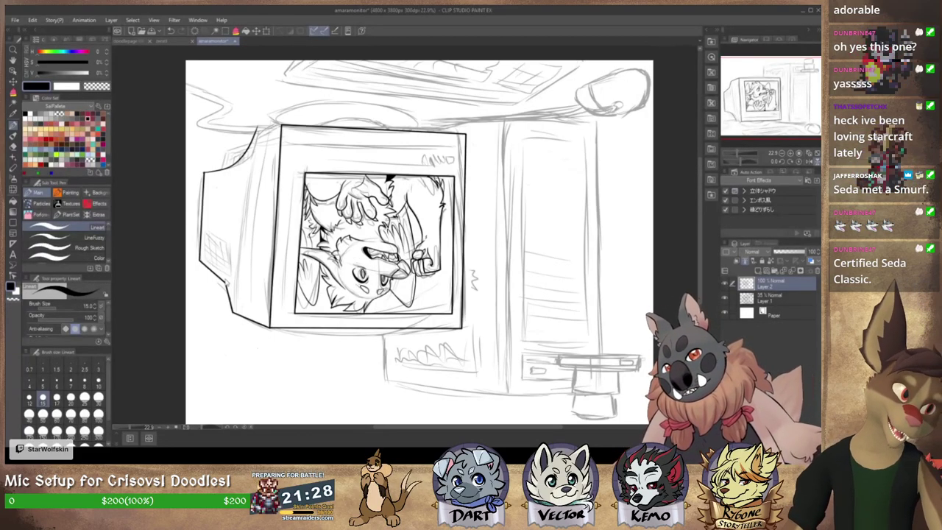
pyautogui.hotkey('ctrl', 'shift', 'v')
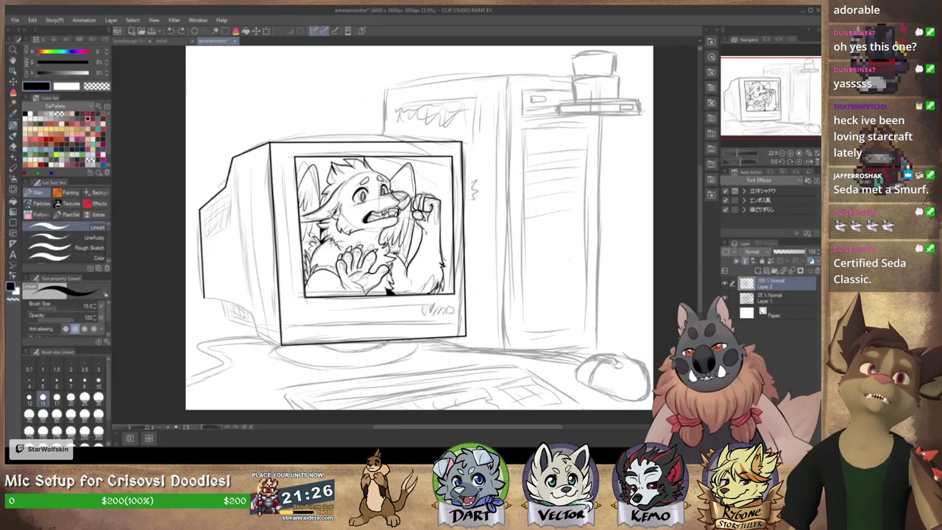
pyautogui.hotkey('ctrl', 'shift', 'v')
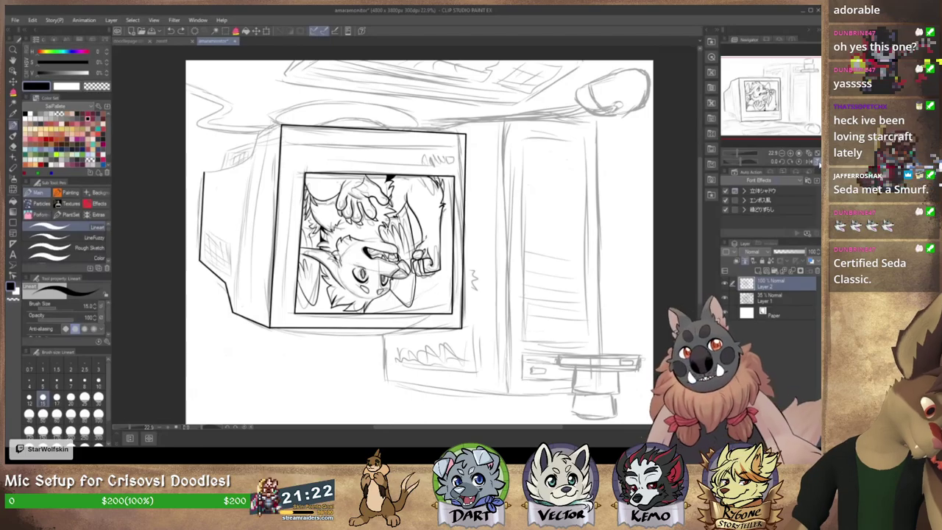
pyautogui.hotkey('ctrl', 'shift', 'v')
pyautogui.moveTo(204, 296); pyautogui.dragTo(247, 316)
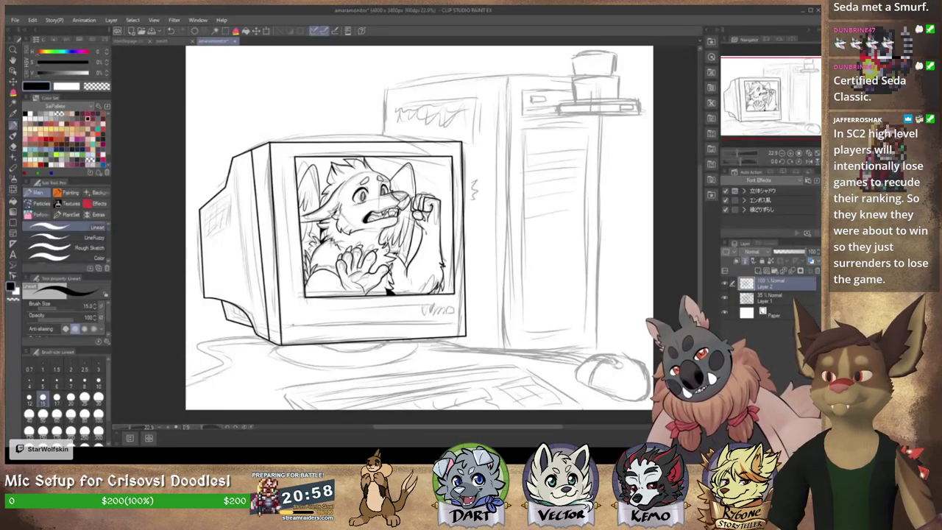
# Step: Ink the long thin slot across the monitor's lower bezel and the straight line above it beside the small button
pyautogui.moveTo(358, 324); pyautogui.dragTo(456, 318)
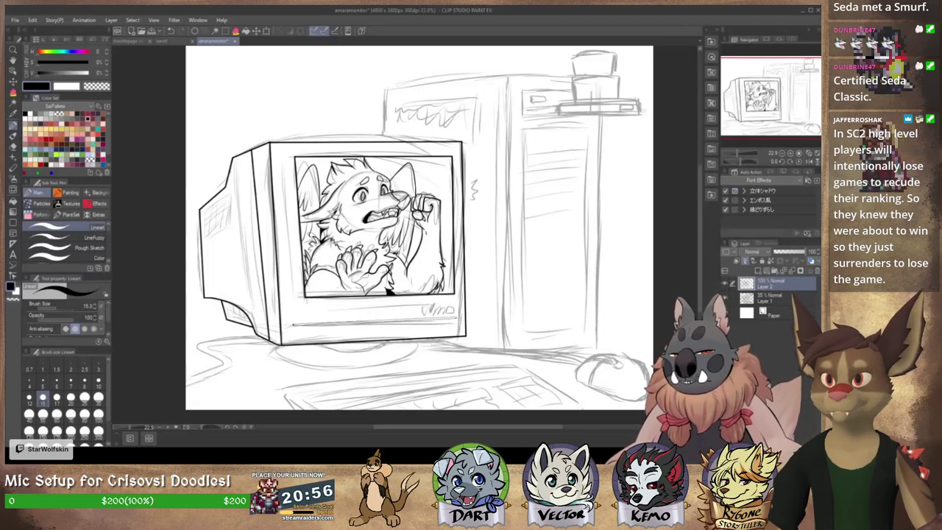
pyautogui.keyDown('shift'); pyautogui.click(456, 317); pyautogui.keyUp('shift')
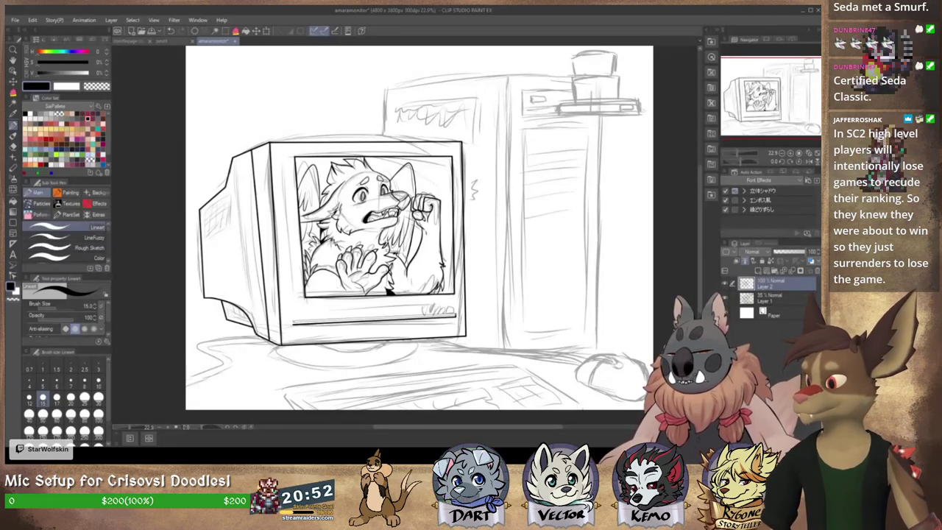
pyautogui.keyDown('shift'); pyautogui.click(293, 321); pyautogui.keyUp('shift')
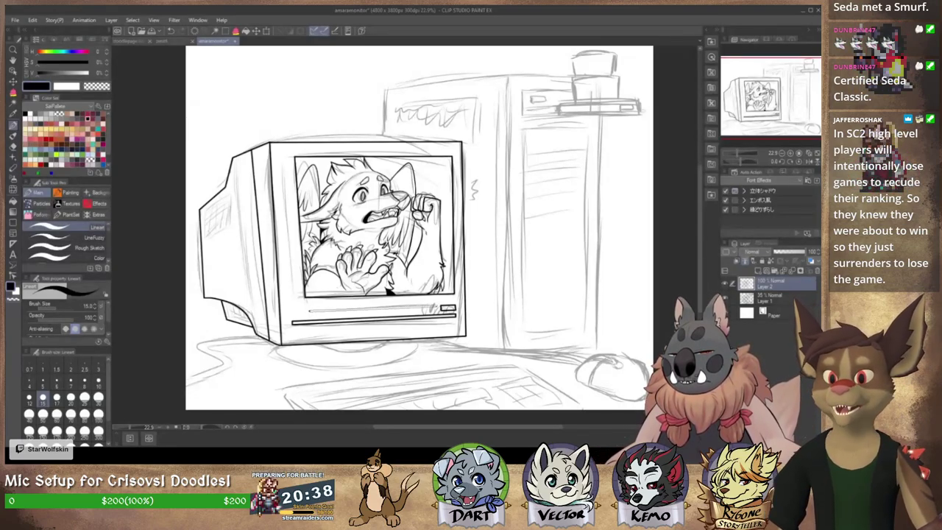
pyautogui.moveTo(309, 311); pyautogui.dragTo(436, 307)
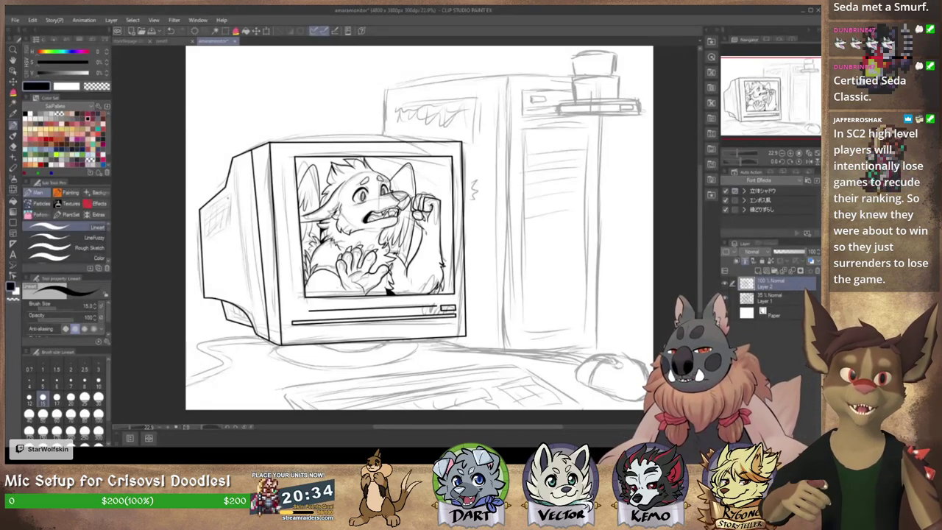
# Step: Ink the vents with their grid lines on the monitor's rear casing, and check the lineart with the sketch layer briefly hidden
pyautogui.moveTo(230, 197); pyautogui.dragTo(229, 230)
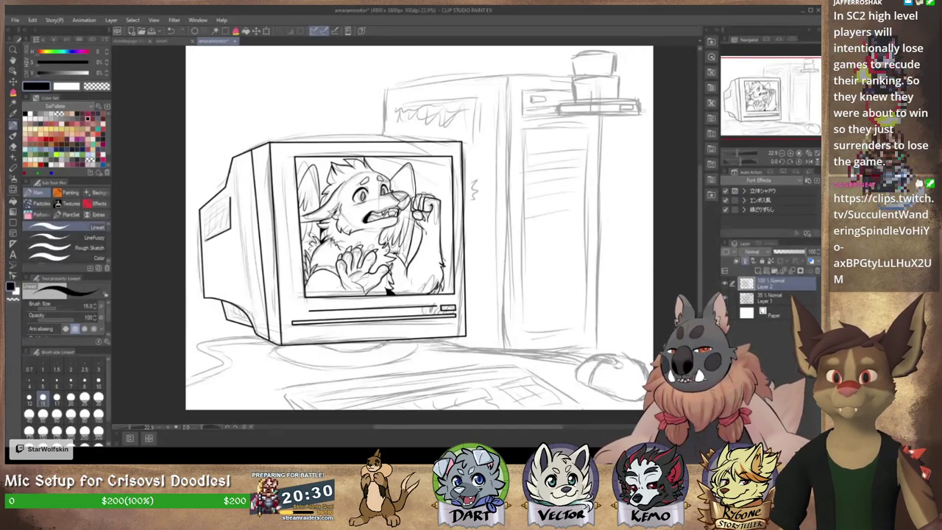
pyautogui.moveTo(205, 211); pyautogui.dragTo(205, 241)
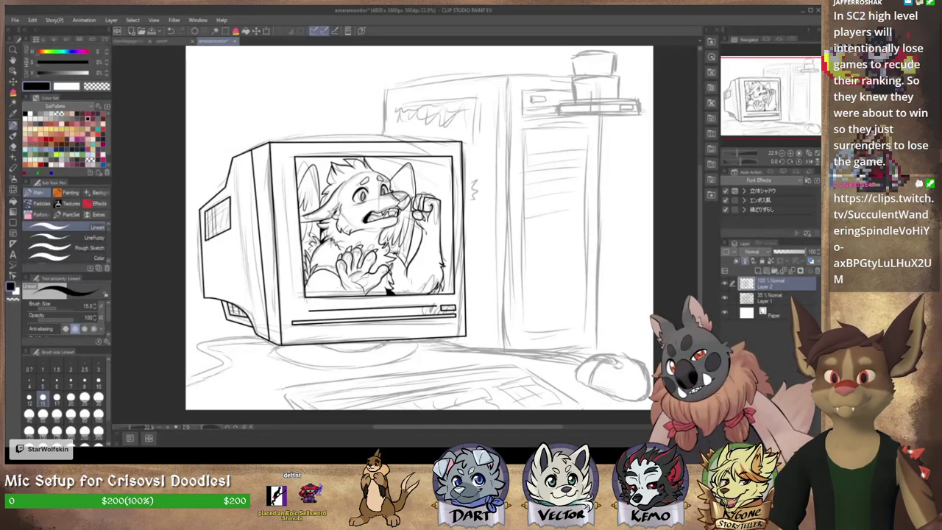
pyautogui.moveTo(221, 200)
pyautogui.mouseDown()
pyautogui.moveTo(220, 232)
pyautogui.moveTo(225, 213)
pyautogui.mouseUp()
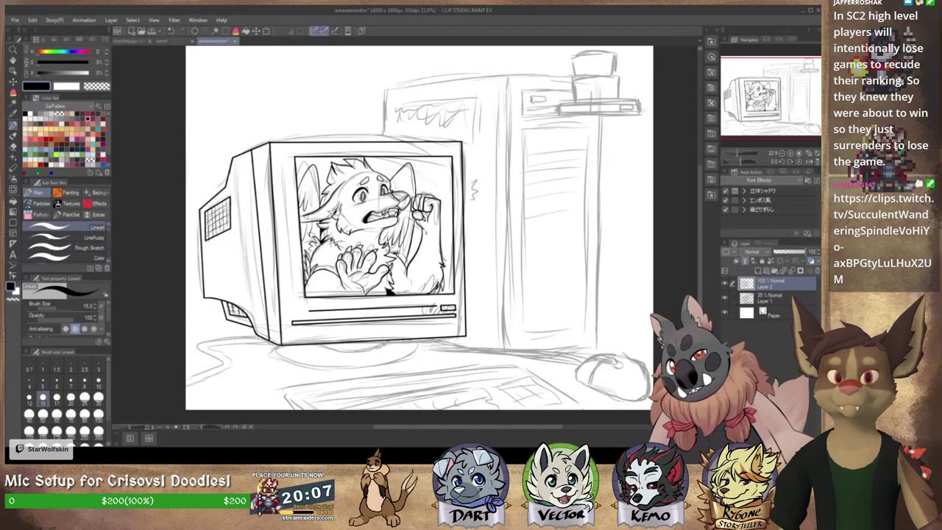
pyautogui.hotkey('ctrl', 'z')
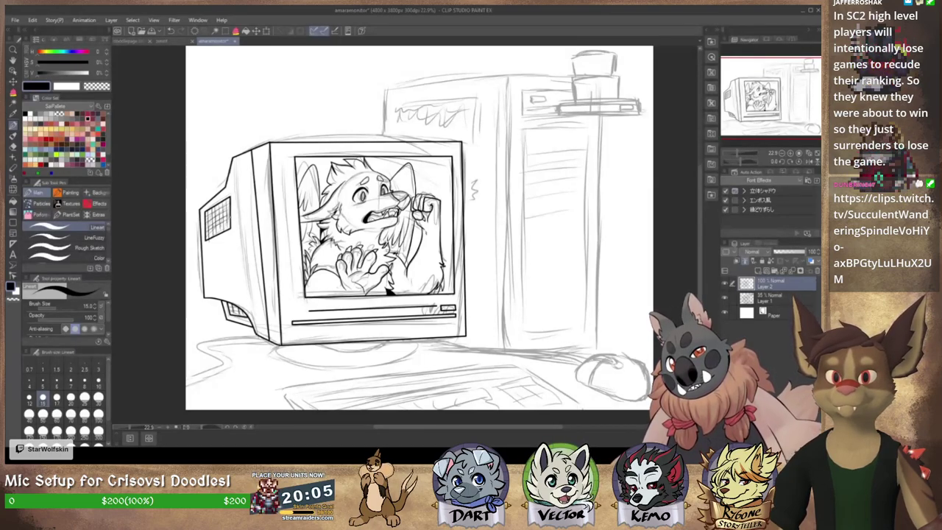
pyautogui.moveTo(206, 234); pyautogui.dragTo(229, 225)
pyautogui.press('c')
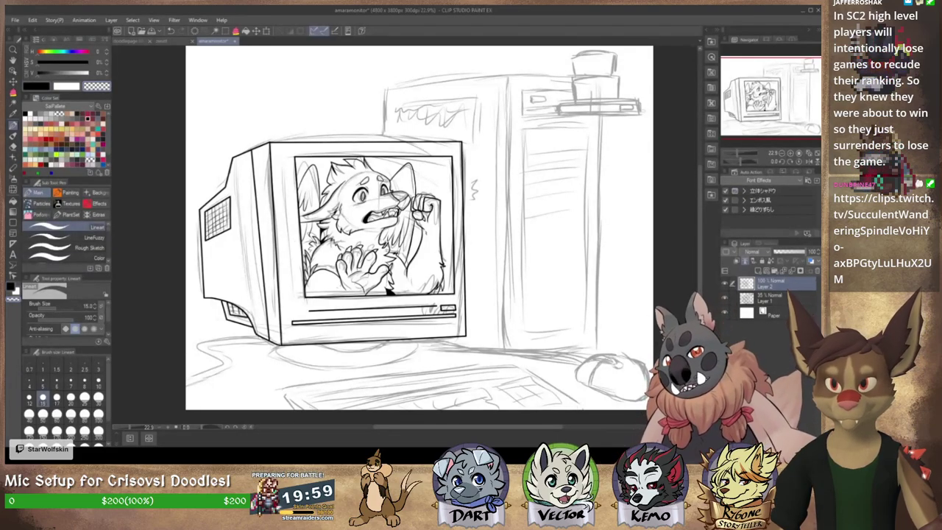
pyautogui.click(725, 297)
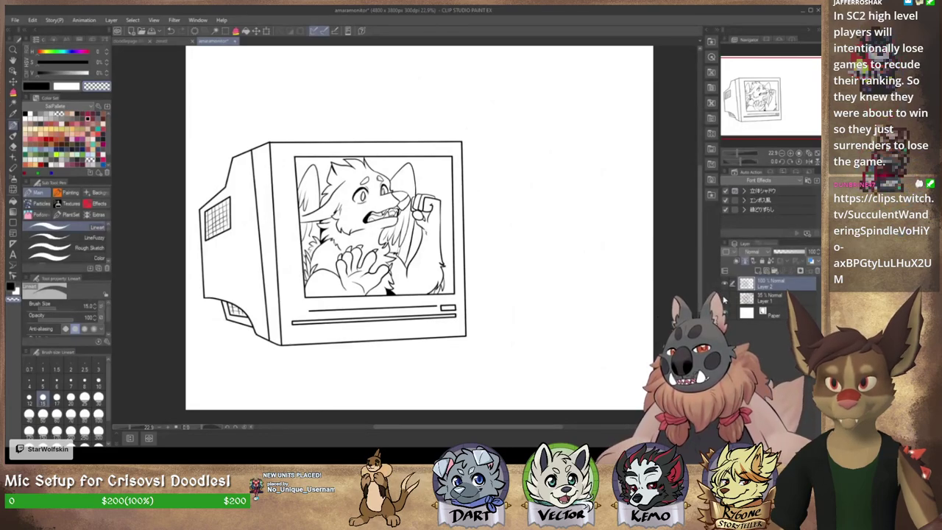
pyautogui.click(725, 297)
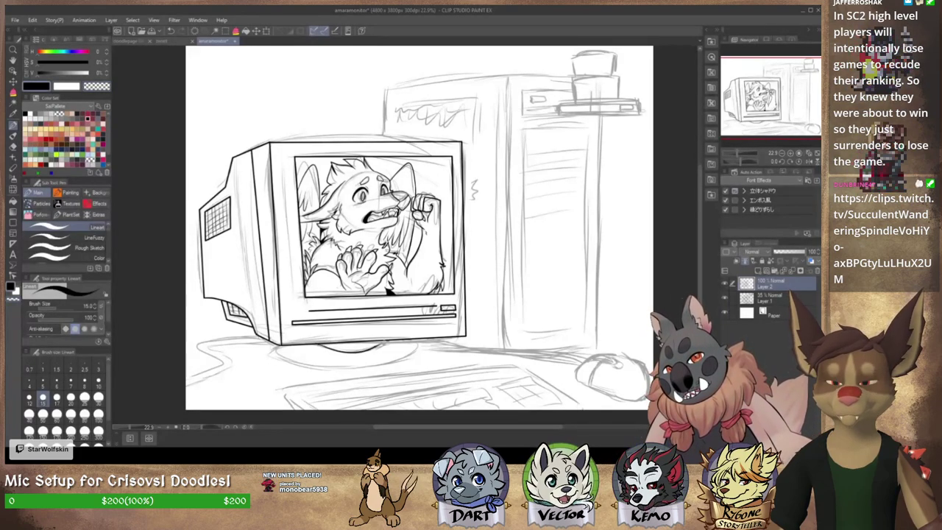
# Step: Ink the monitor stand's curved neck and wide oval base, redoing the base's outer curve to extend past the sketch
pyautogui.moveTo(318, 345); pyautogui.dragTo(385, 343)
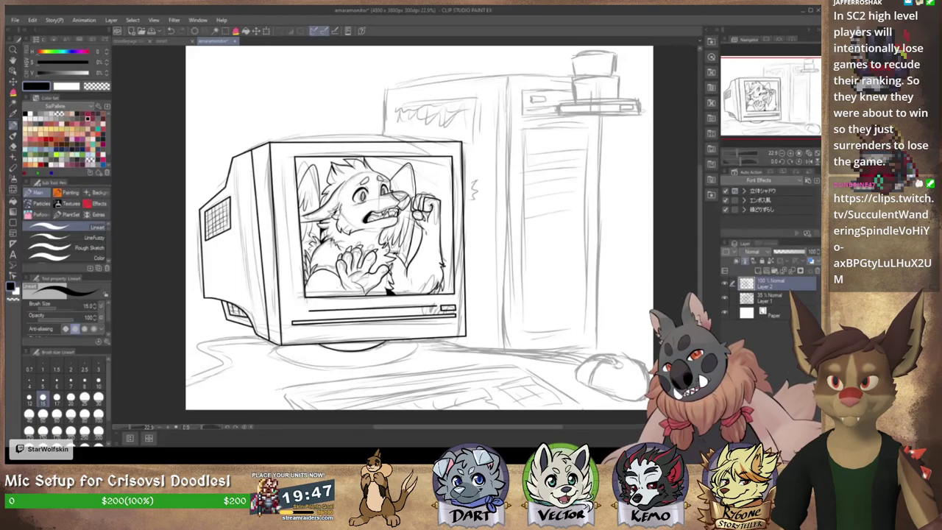
pyautogui.moveTo(272, 343)
pyautogui.mouseDown()
pyautogui.moveTo(271, 354)
pyautogui.moveTo(360, 368)
pyautogui.moveTo(413, 344)
pyautogui.mouseUp()
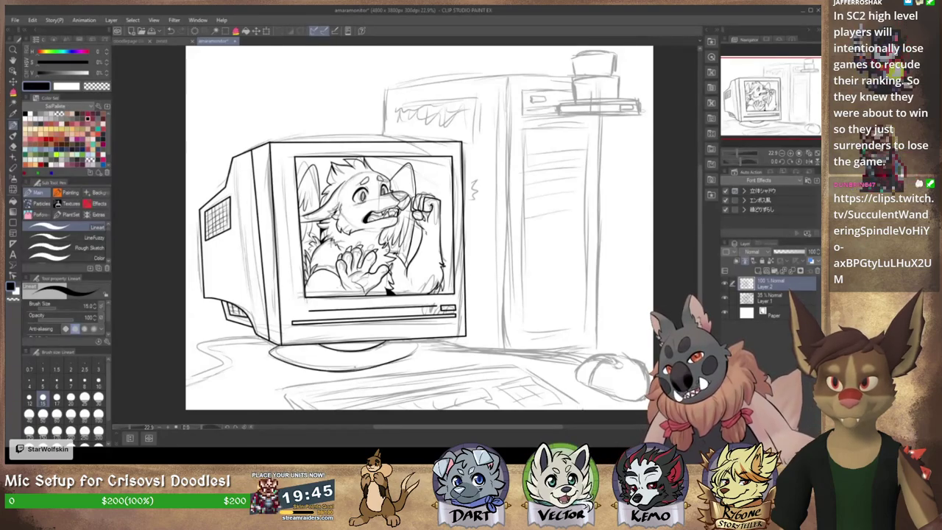
pyautogui.hotkey('ctrl', 'z')
pyautogui.moveTo(339, 370); pyautogui.dragTo(416, 350)
pyautogui.hotkey('ctrl', 'z')
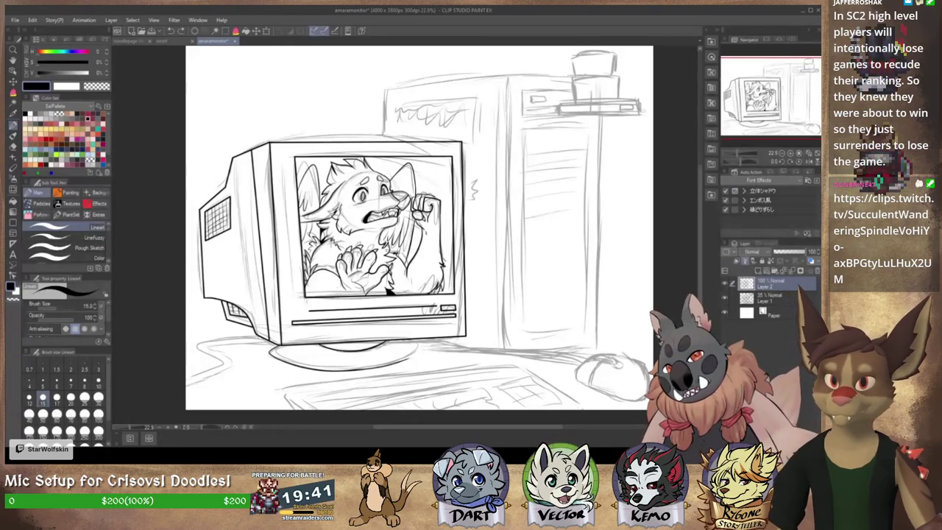
pyautogui.moveTo(383, 366); pyautogui.dragTo(420, 350)
pyautogui.hotkey('ctrl', 'z')
pyautogui.hotkey('ctrl', 'z')
pyautogui.hotkey('ctrl', 'z')
pyautogui.hotkey('ctrl', 'z')
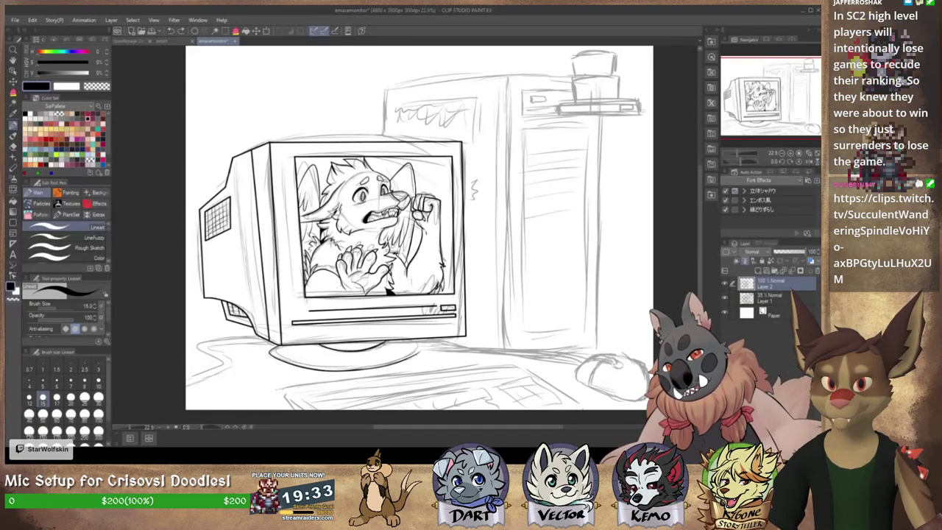
pyautogui.moveTo(385, 366); pyautogui.dragTo(424, 341)
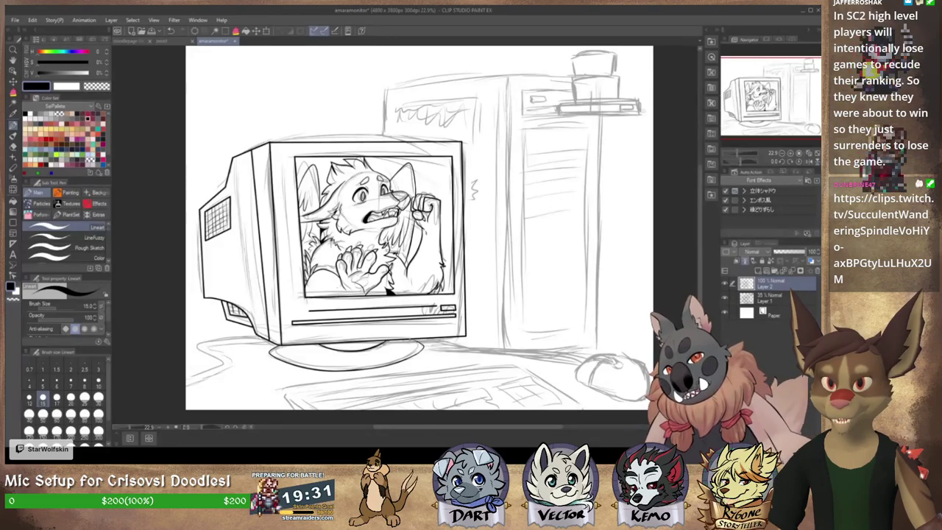
pyautogui.hotkey('ctrl', '+')
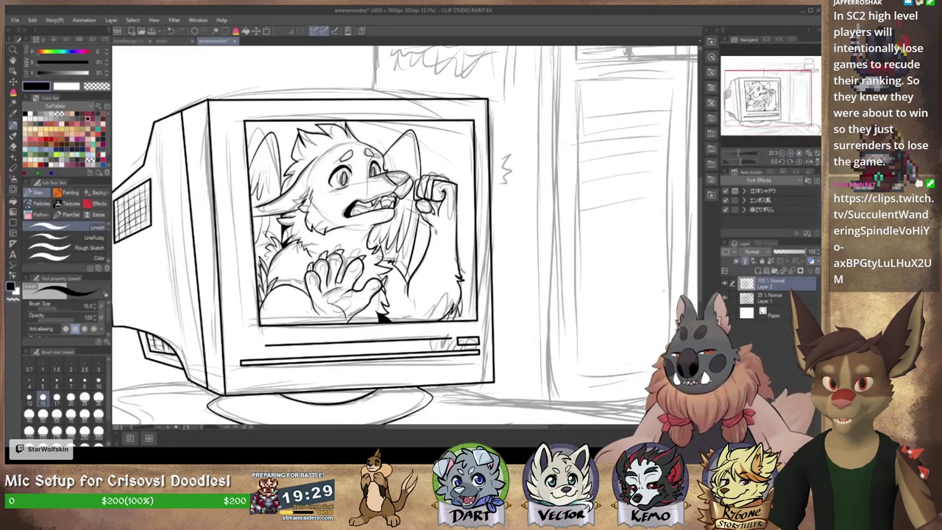
pyautogui.moveTo(523, 351)
pyautogui.mouseDown()
pyautogui.moveTo(563, 272)
pyautogui.moveTo(572, 282)
pyautogui.moveTo(572, 242)
pyautogui.moveTo(830, 212)
pyautogui.mouseUp()
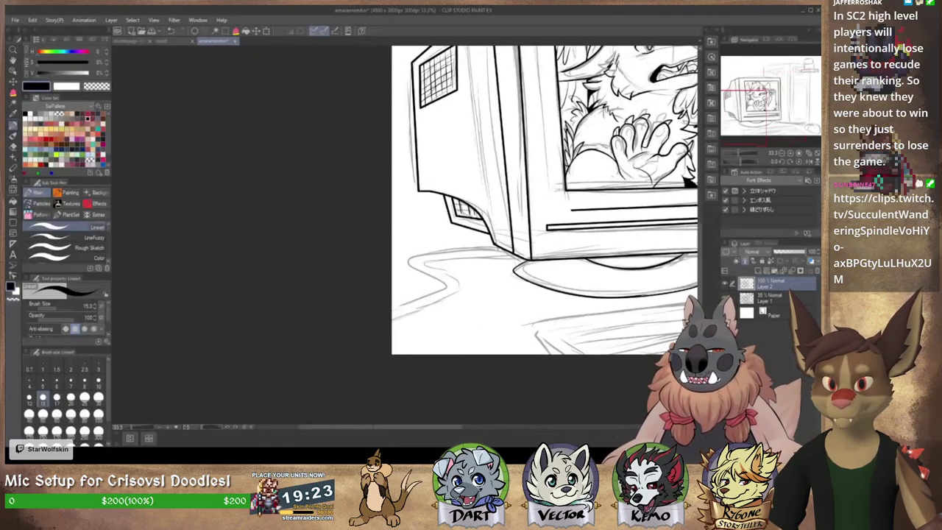
# Step: Ink both edges of the wavy cable running from behind the monitor to the canvas's edge
pyautogui.moveTo(511, 249); pyautogui.dragTo(393, 311)
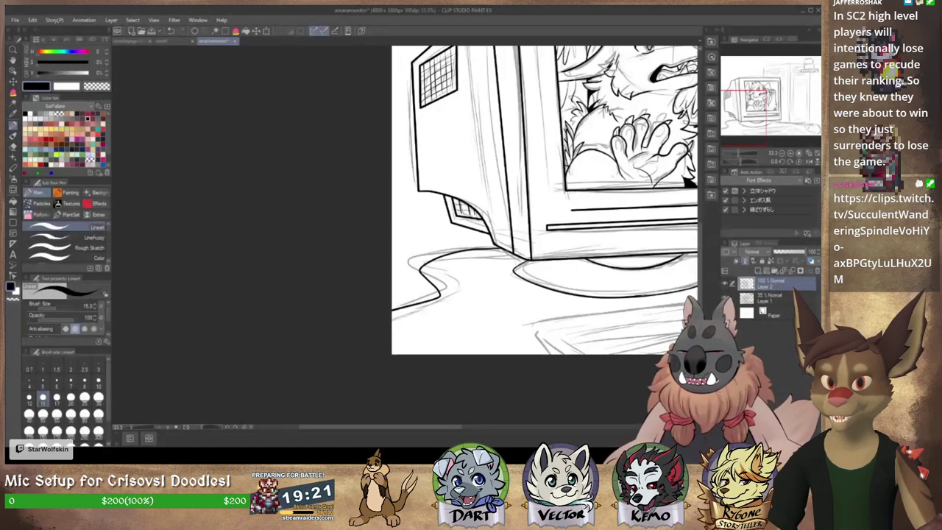
pyautogui.moveTo(506, 253)
pyautogui.mouseDown()
pyautogui.moveTo(435, 271)
pyautogui.moveTo(451, 298)
pyautogui.moveTo(392, 320)
pyautogui.mouseUp()
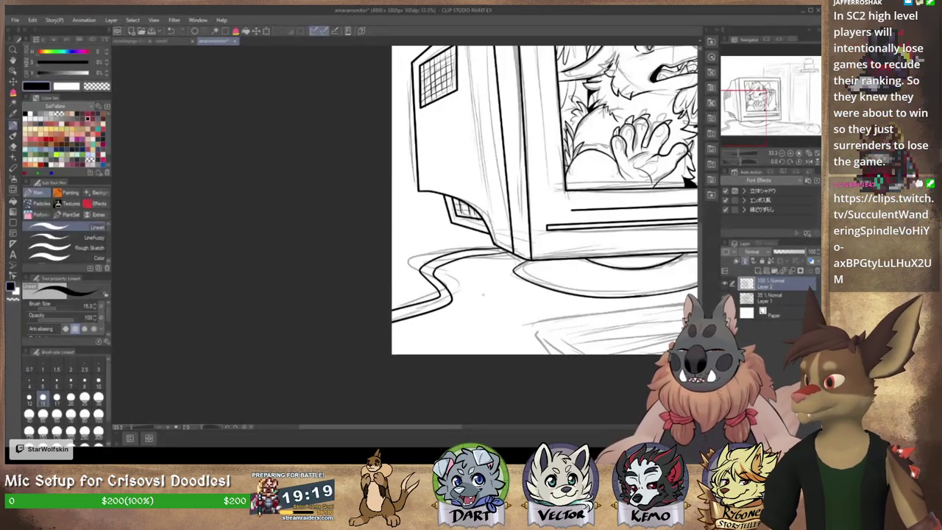
# Step: Ink the keyboard's outer outline with straight edges, including its thin side face at the near corner
pyautogui.moveTo(649, 294); pyautogui.dragTo(444, 294)
pyautogui.moveTo(593, 302)
pyautogui.mouseDown()
pyautogui.moveTo(527, 233)
pyautogui.moveTo(493, 219)
pyautogui.mouseUp()
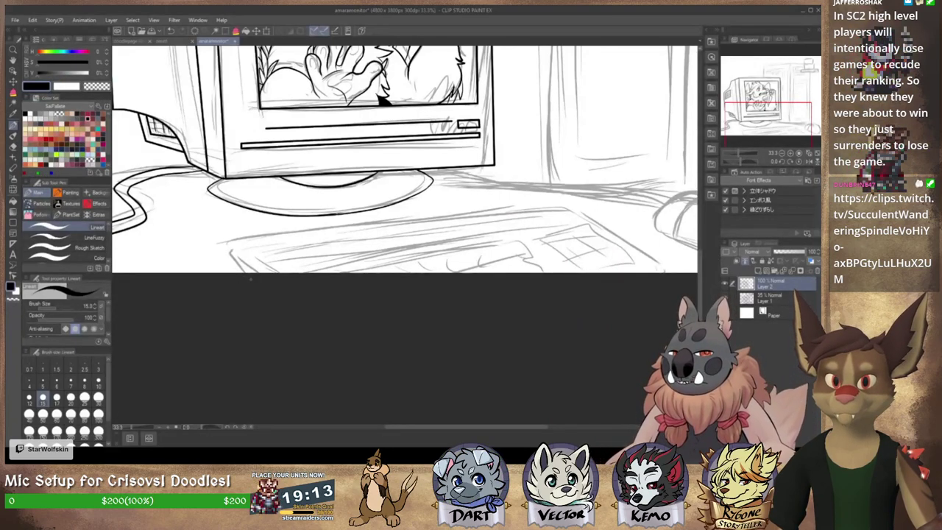
pyautogui.moveTo(213, 247); pyautogui.dragTo(247, 275)
pyautogui.hotkey('ctrl', 'z')
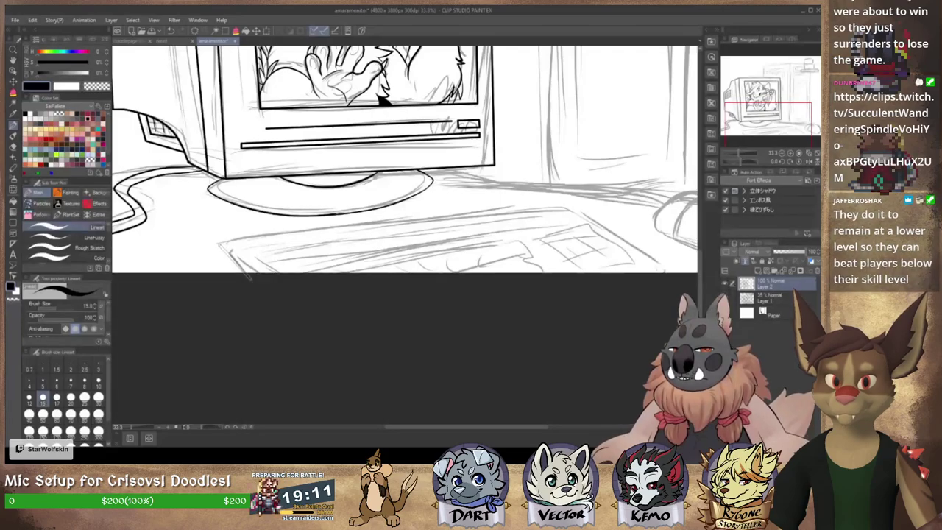
pyautogui.moveTo(219, 244); pyautogui.dragTo(247, 274)
pyautogui.moveTo(219, 244); pyautogui.dragTo(224, 276)
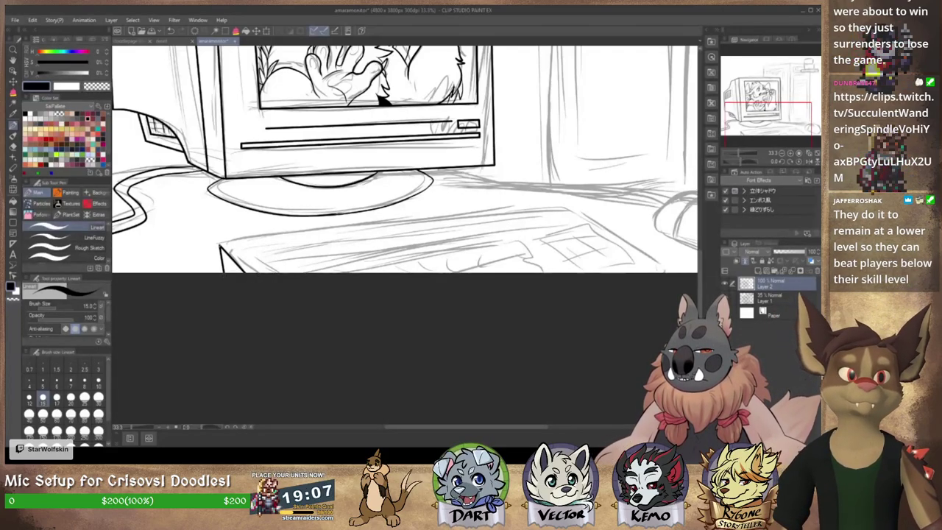
pyautogui.moveTo(221, 245); pyautogui.dragTo(565, 208)
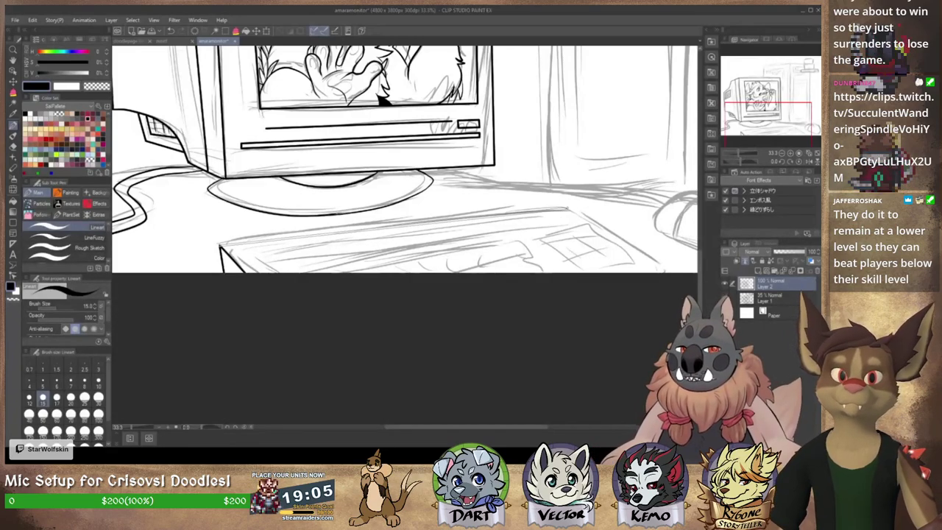
pyautogui.moveTo(221, 244); pyautogui.dragTo(567, 208)
pyautogui.moveTo(567, 208); pyautogui.dragTo(667, 259)
pyautogui.hotkey('ctrl', 'z')
pyautogui.moveTo(567, 208); pyautogui.dragTo(674, 272)
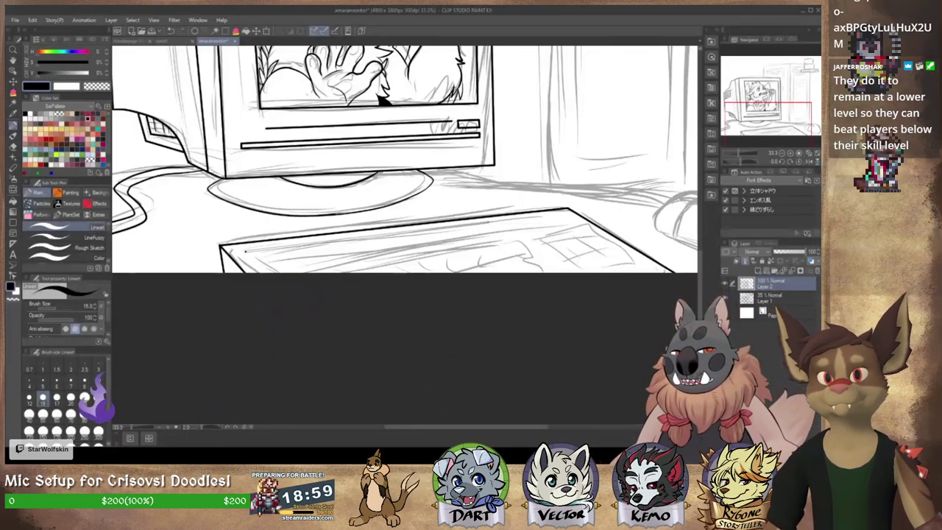
# Step: Ink the keyboard's long function-key strip, the main key area's border and the small narrow key block beside it
pyautogui.moveTo(245, 251)
pyautogui.mouseDown()
pyautogui.moveTo(490, 223)
pyautogui.moveTo(249, 253)
pyautogui.mouseUp()
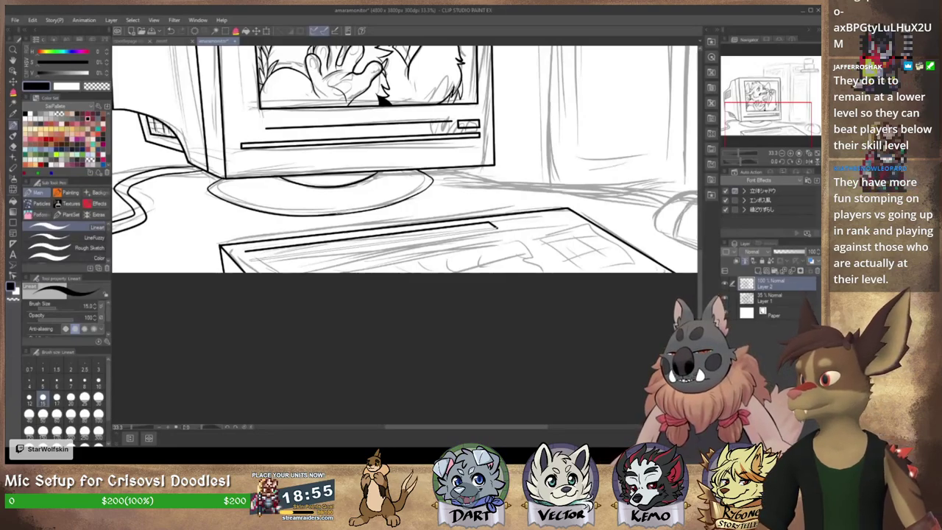
pyautogui.hotkey('ctrl', 'z')
pyautogui.moveTo(497, 228); pyautogui.dragTo(250, 254)
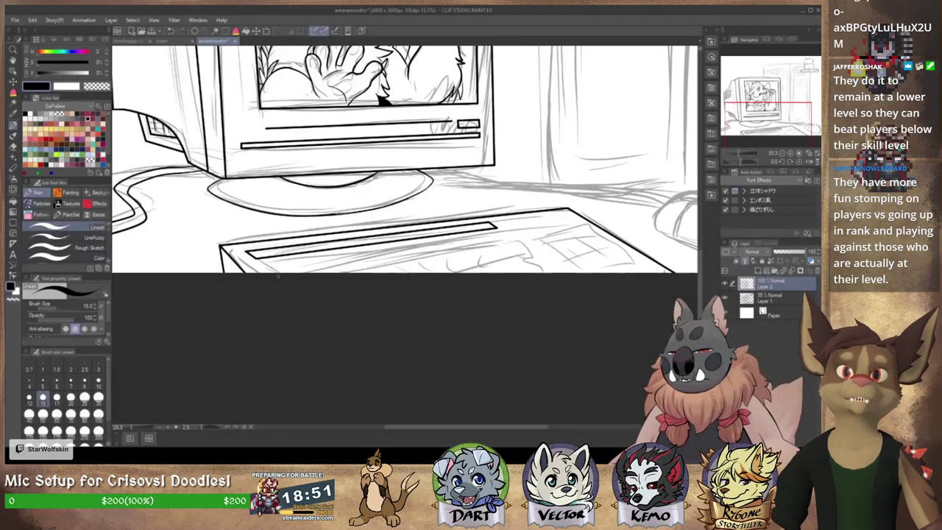
pyautogui.click(263, 263)
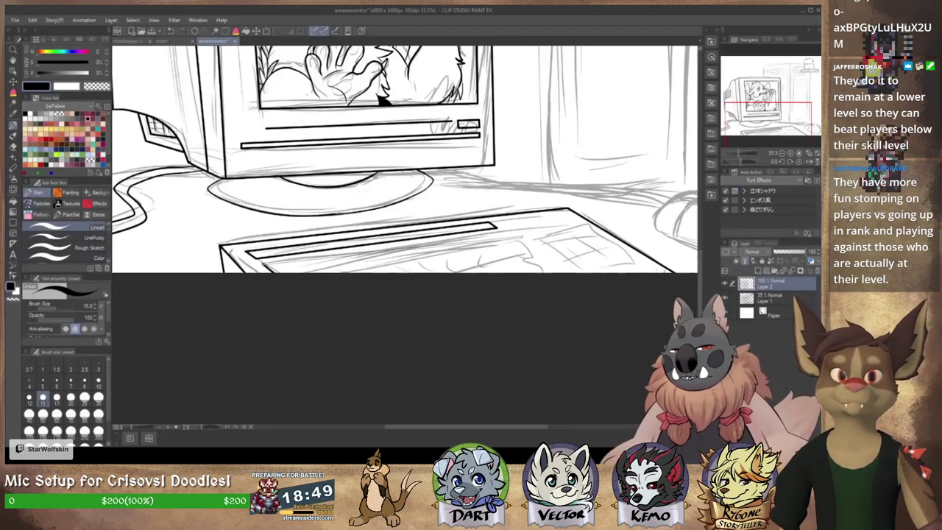
pyautogui.keyDown('shift'); pyautogui.click(518, 235); pyautogui.keyUp('shift')
pyautogui.keyDown('shift'); pyautogui.click(531, 248); pyautogui.keyUp('shift')
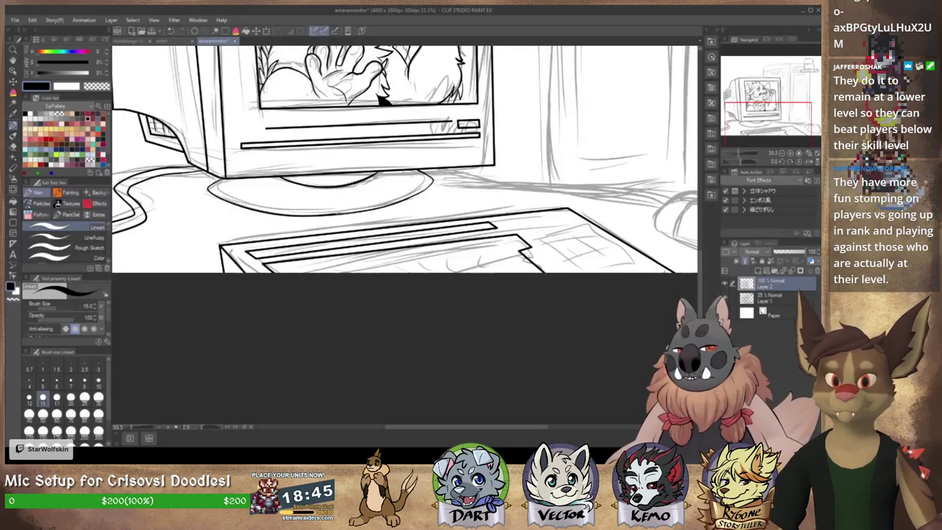
pyautogui.moveTo(528, 256); pyautogui.dragTo(559, 271)
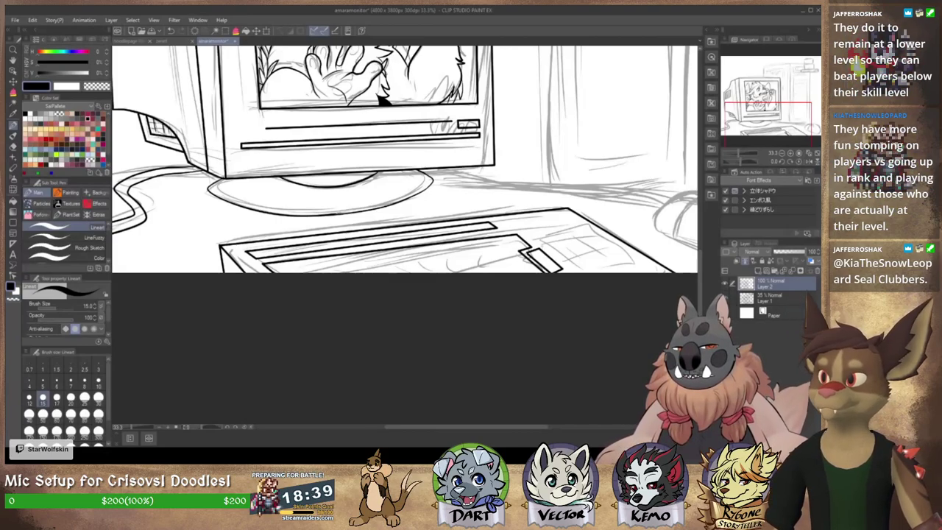
# Step: Ink the number pad's border and its row lines on the keyboard
pyautogui.keyDown('shift'); pyautogui.click(582, 273); pyautogui.keyUp('shift')
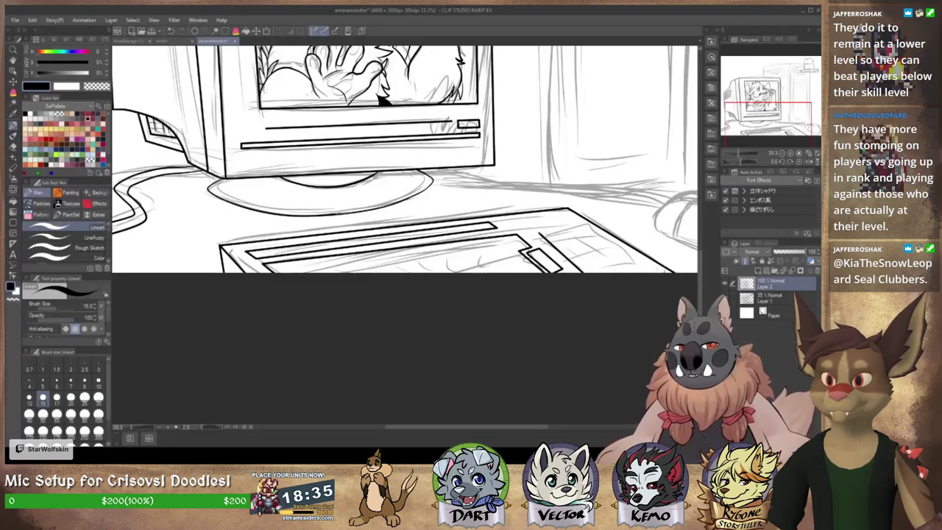
pyautogui.click(540, 234)
pyautogui.keyDown('shift'); pyautogui.click(587, 226); pyautogui.keyUp('shift')
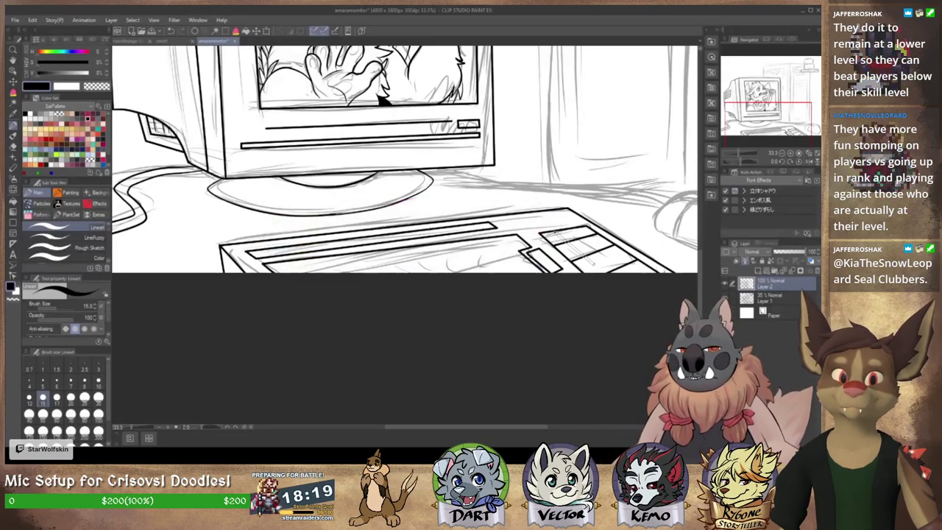
# Step: Divide the number pad, function strip and main key area into individual keys, and check the lineart with the sketch layer briefly hidden
pyautogui.moveTo(554, 232); pyautogui.dragTo(608, 272)
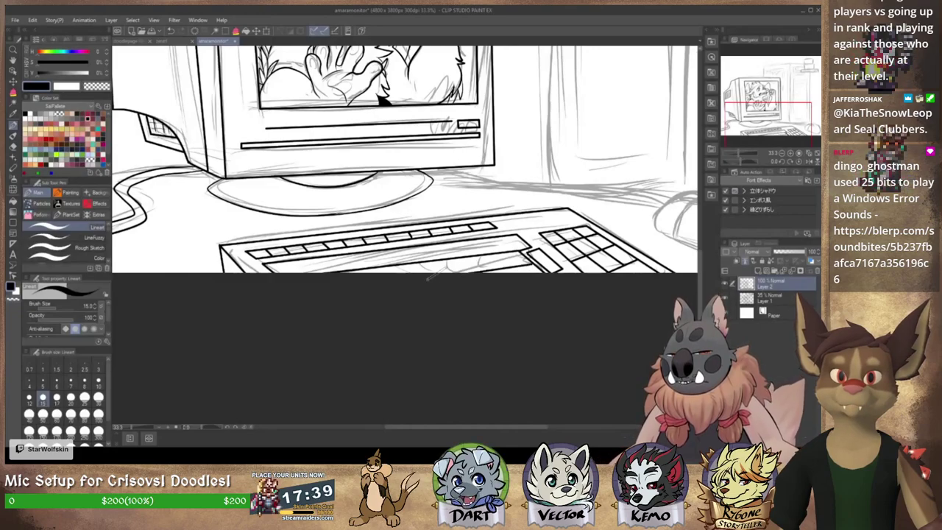
pyautogui.moveTo(493, 239)
pyautogui.mouseDown()
pyautogui.moveTo(521, 272)
pyautogui.moveTo(527, 251)
pyautogui.moveTo(492, 277)
pyautogui.mouseUp()
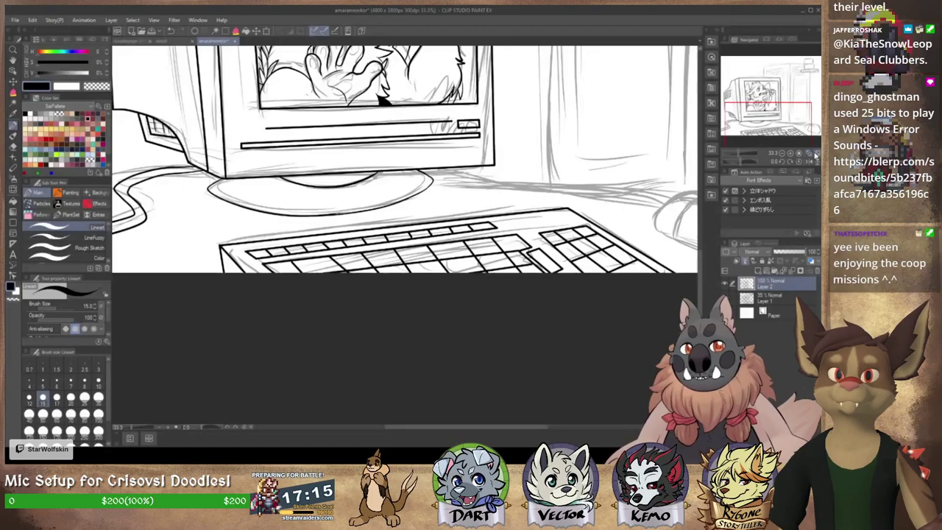
pyautogui.click(815, 154)
pyautogui.click(725, 298)
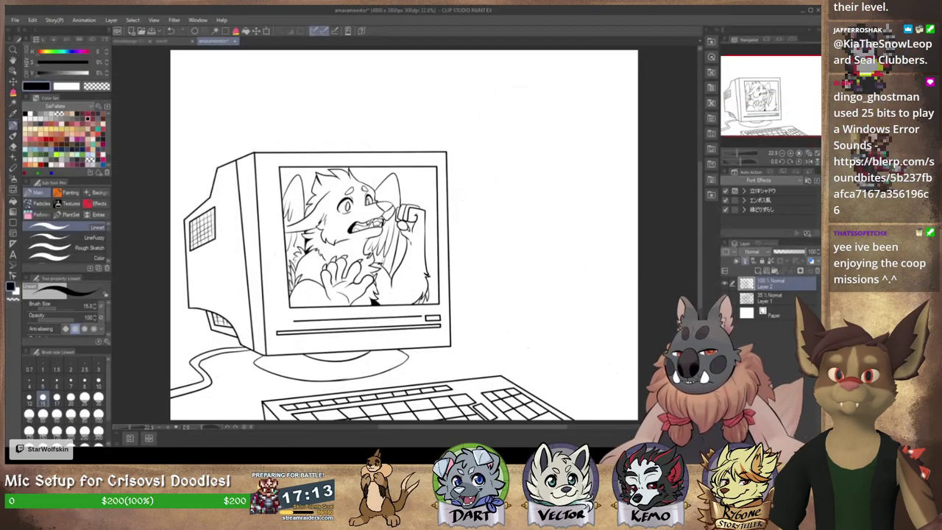
pyautogui.click(725, 298)
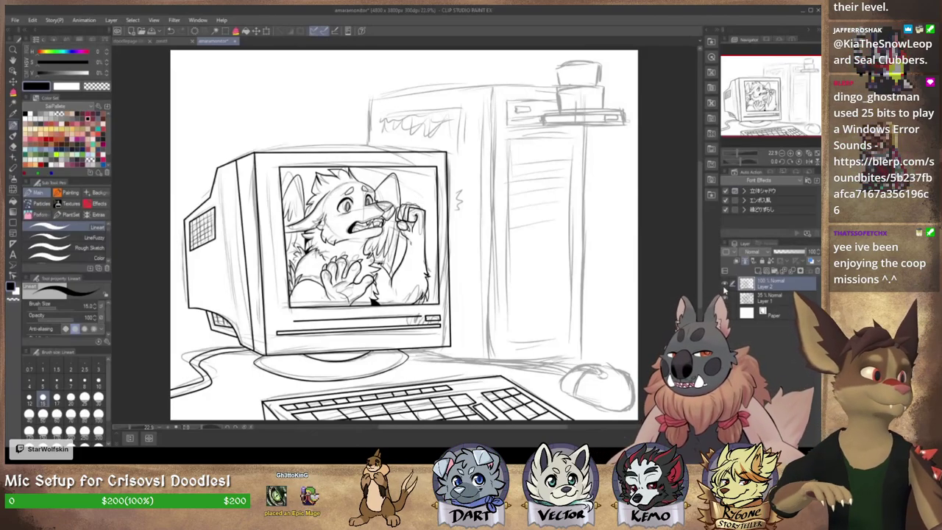
# Step: Ink the computer mouse's rounded outline, from the arched top around to the lower edge
pyautogui.click(789, 155)
pyautogui.click(789, 155)
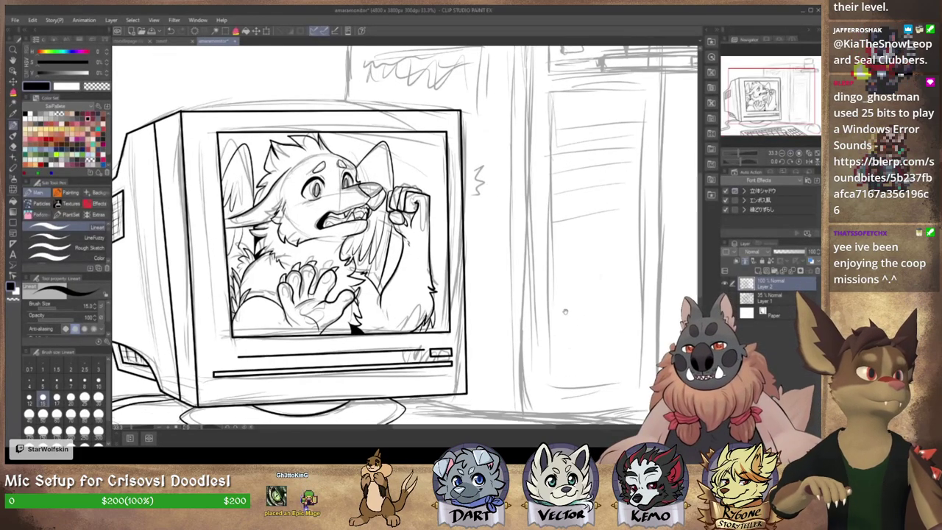
pyautogui.moveTo(564, 311)
pyautogui.mouseDown()
pyautogui.moveTo(383, 121)
pyautogui.moveTo(353, 112)
pyautogui.mouseUp()
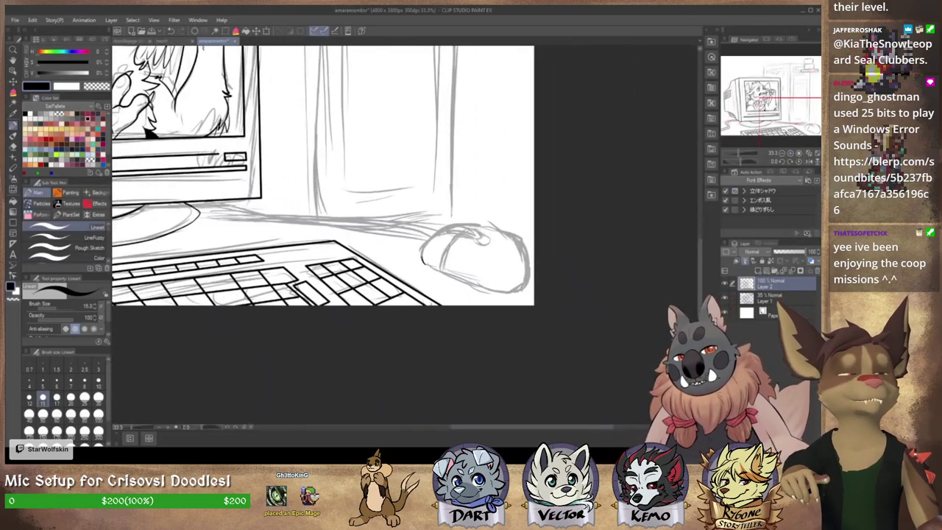
pyautogui.moveTo(423, 266); pyautogui.dragTo(510, 237)
pyautogui.moveTo(541, 302); pyautogui.dragTo(530, 300)
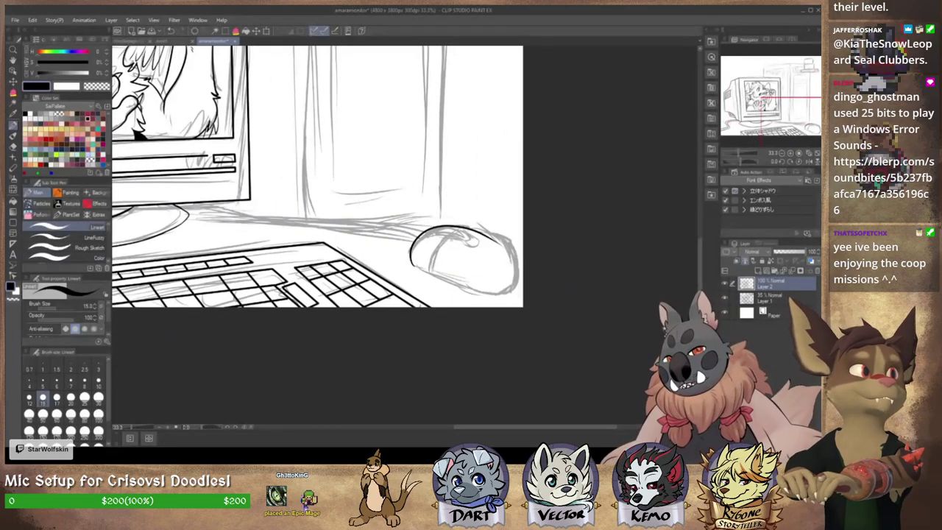
pyautogui.moveTo(427, 232)
pyautogui.mouseDown()
pyautogui.moveTo(409, 255)
pyautogui.moveTo(432, 278)
pyautogui.moveTo(484, 298)
pyautogui.moveTo(521, 279)
pyautogui.mouseUp()
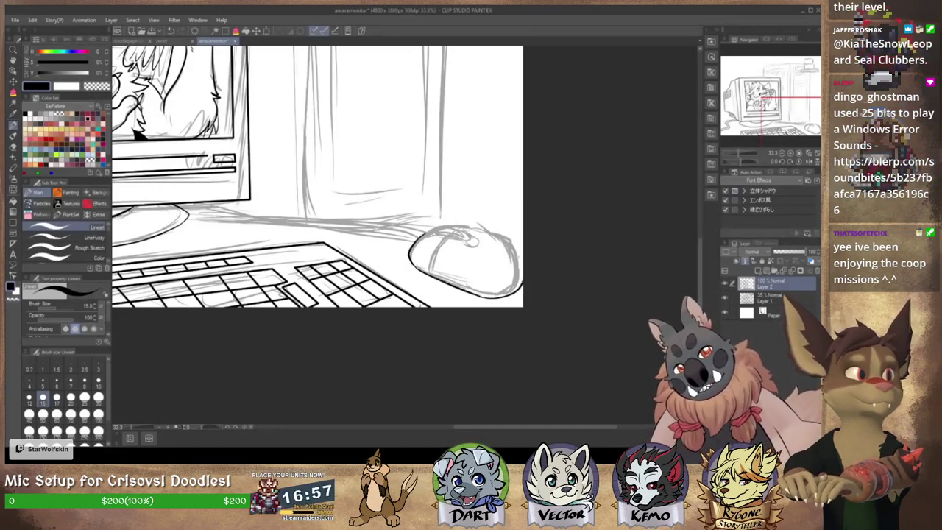
# Step: Ink the scroll wheel and the curved button seam on the computer mouse
pyautogui.moveTo(433, 234)
pyautogui.mouseDown()
pyautogui.moveTo(509, 237)
pyautogui.moveTo(484, 240)
pyautogui.moveTo(561, 252)
pyautogui.mouseUp()
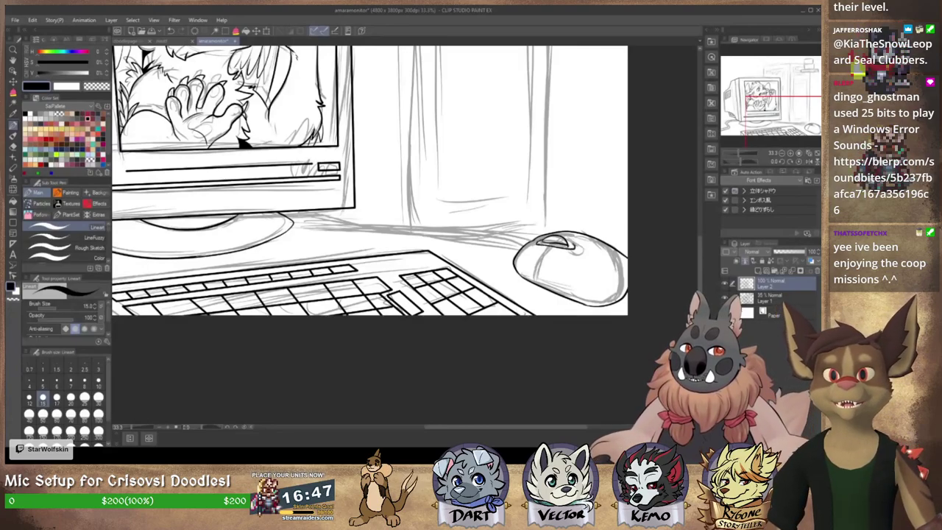
pyautogui.press('c')
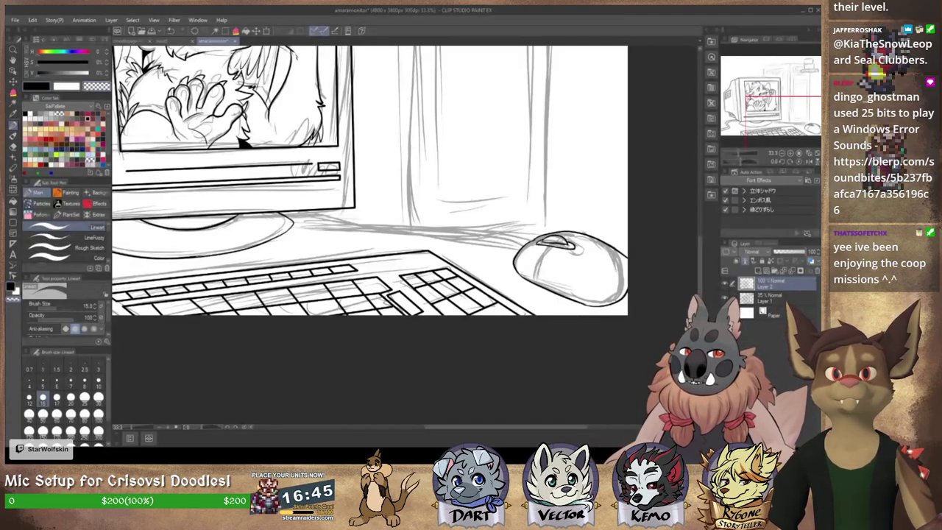
pyautogui.press('x')
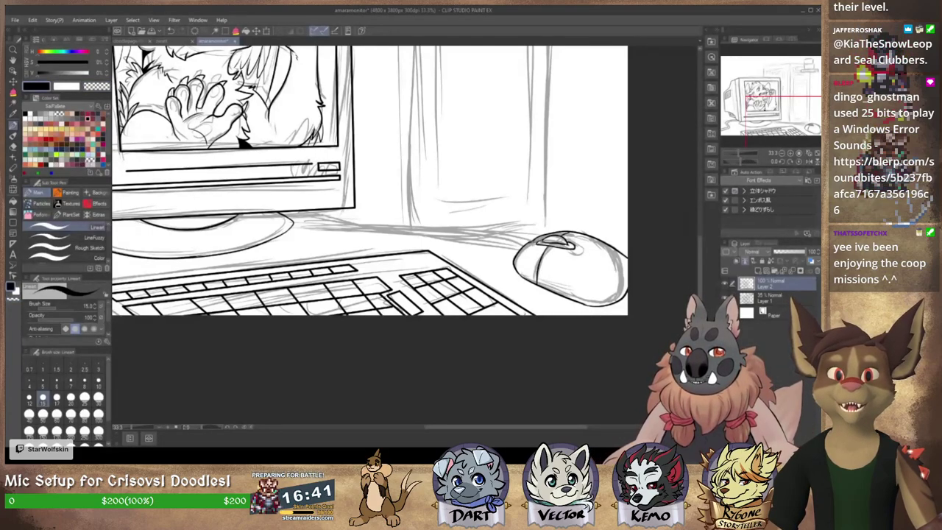
# Step: Try to ink the mouse cable as a double line from behind the monitor across the desk to the mouse
pyautogui.moveTo(543, 287); pyautogui.dragTo(362, 283)
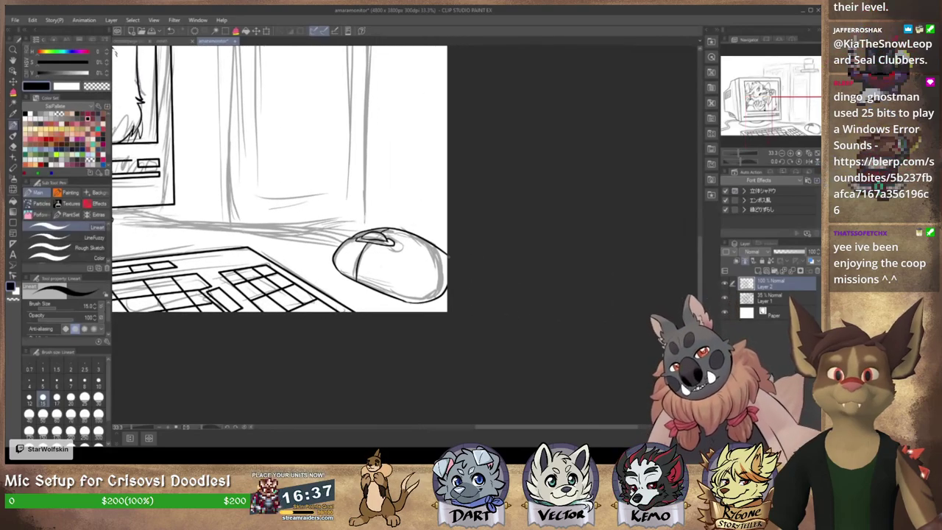
pyautogui.moveTo(441, 247); pyautogui.dragTo(502, 267)
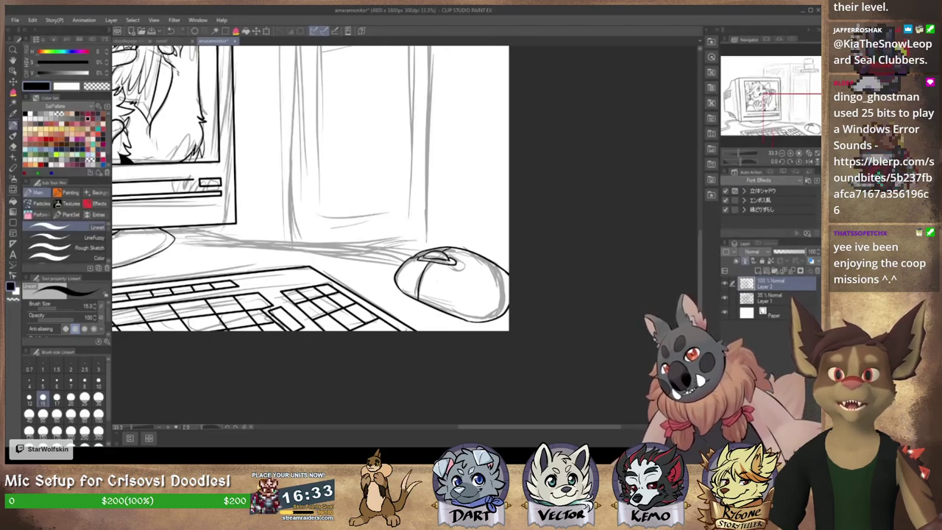
pyautogui.moveTo(197, 227)
pyautogui.mouseDown()
pyautogui.moveTo(276, 255)
pyautogui.moveTo(384, 268)
pyautogui.mouseUp()
pyautogui.hotkey('ctrl', 'z')
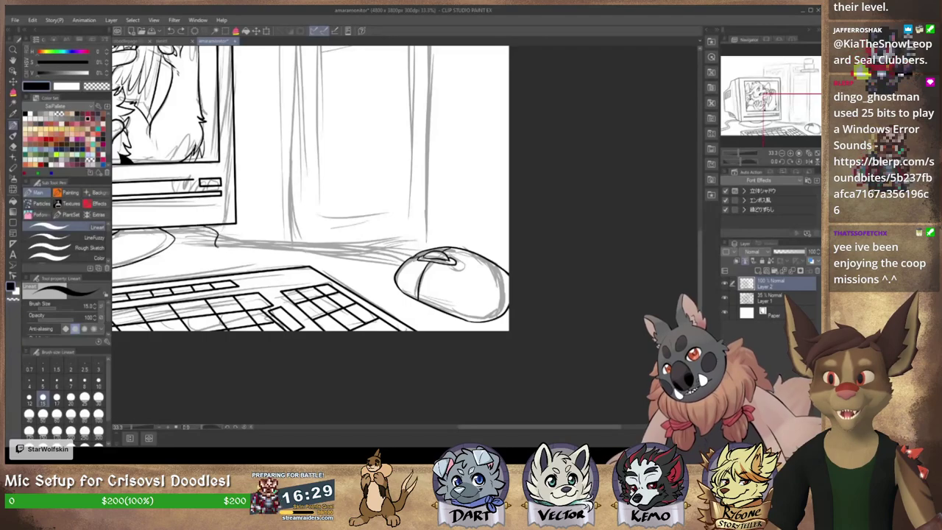
pyautogui.moveTo(217, 246); pyautogui.dragTo(390, 269)
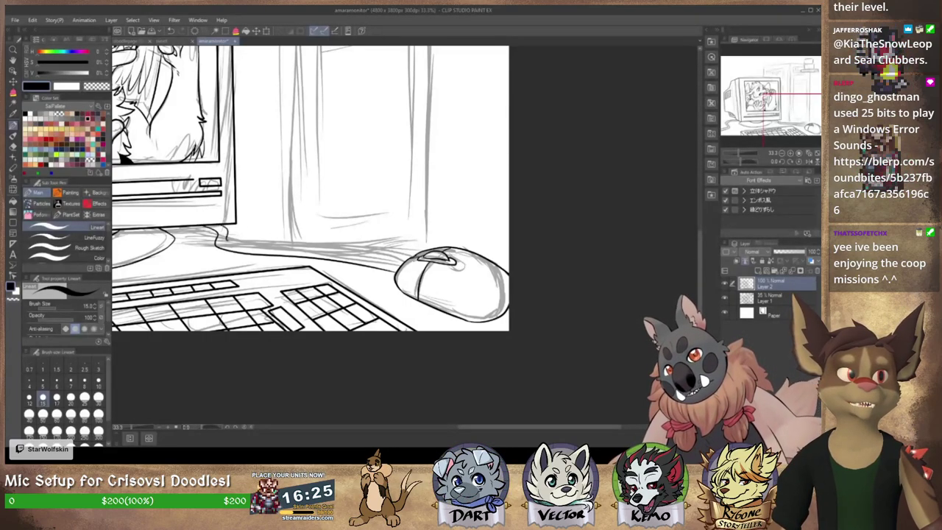
pyautogui.moveTo(227, 240); pyautogui.dragTo(401, 264)
pyautogui.hotkey('ctrl', 'z')
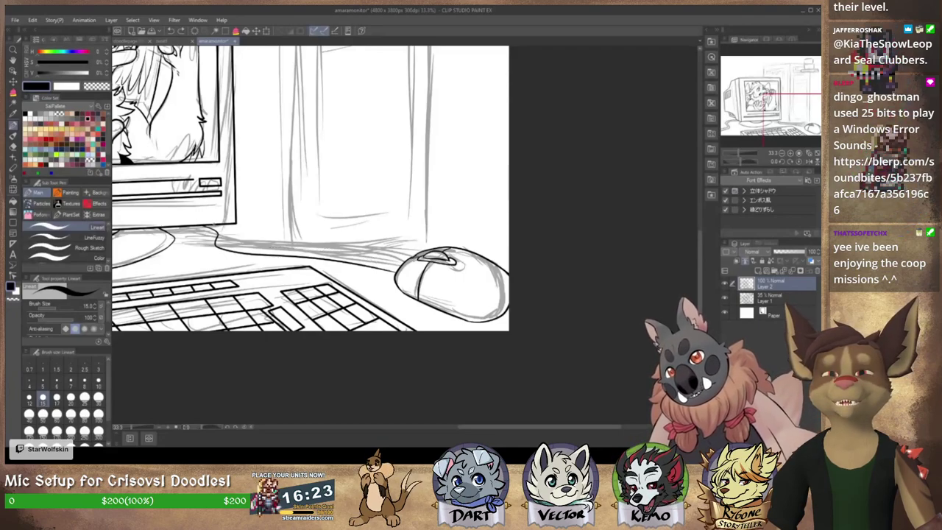
pyautogui.moveTo(221, 226)
pyautogui.mouseDown()
pyautogui.moveTo(225, 241)
pyautogui.moveTo(356, 257)
pyautogui.mouseUp()
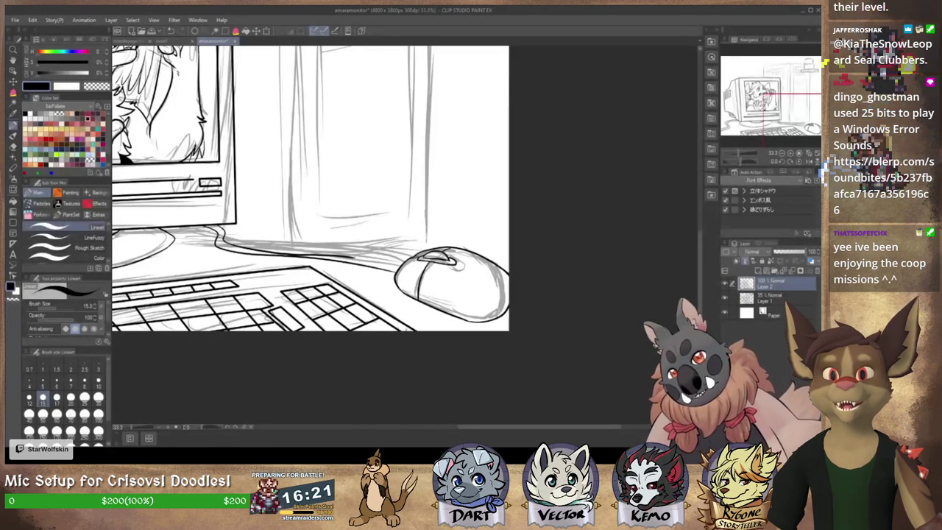
pyautogui.hotkey('ctrl', 'z')
pyautogui.moveTo(236, 244); pyautogui.dragTo(394, 266)
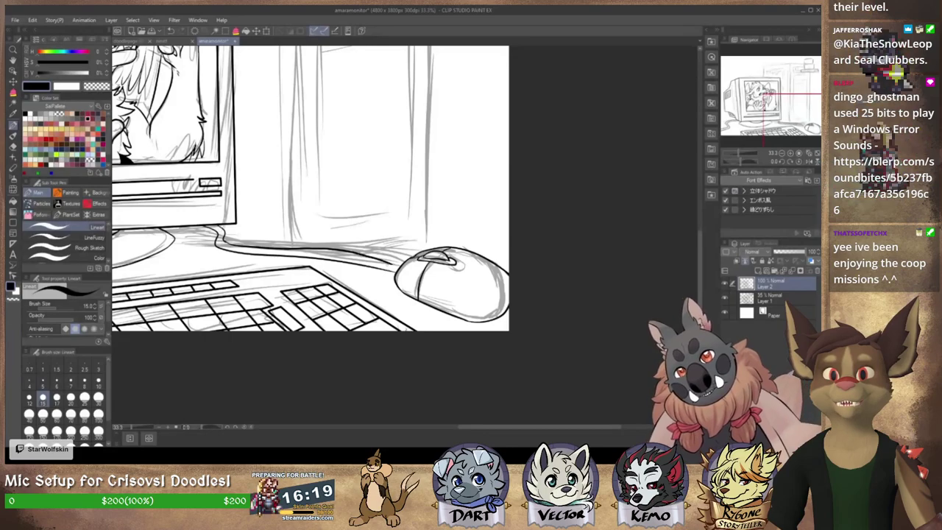
pyautogui.hotkey('ctrl', 'z')
pyautogui.moveTo(225, 241); pyautogui.dragTo(382, 261)
pyautogui.hotkey('ctrl', 'z')
# Step: Ink the mouse cable as a double line from the monitor base behind the keyboard and out to the mouse
pyautogui.moveTo(316, 252)
pyautogui.mouseDown()
pyautogui.moveTo(645, 300)
pyautogui.moveTo(599, 323)
pyautogui.mouseUp()
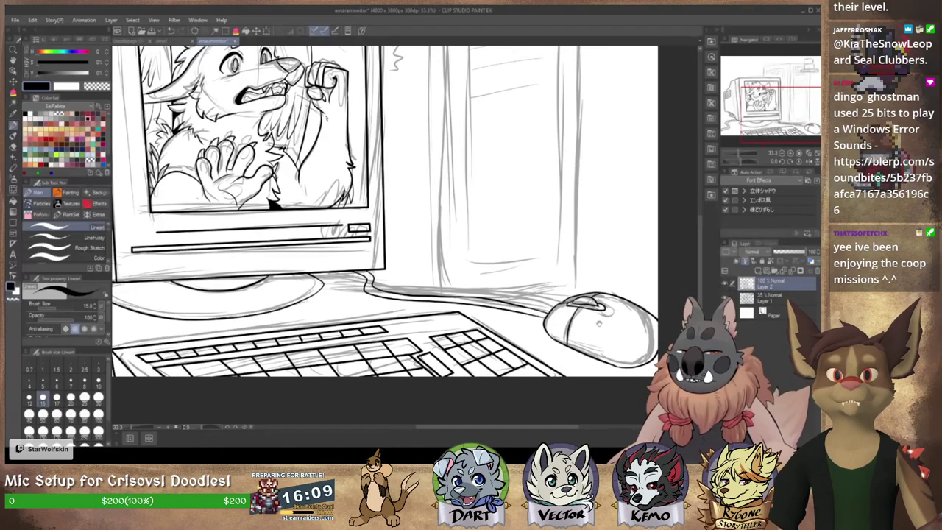
pyautogui.moveTo(491, 246); pyautogui.dragTo(487, 244)
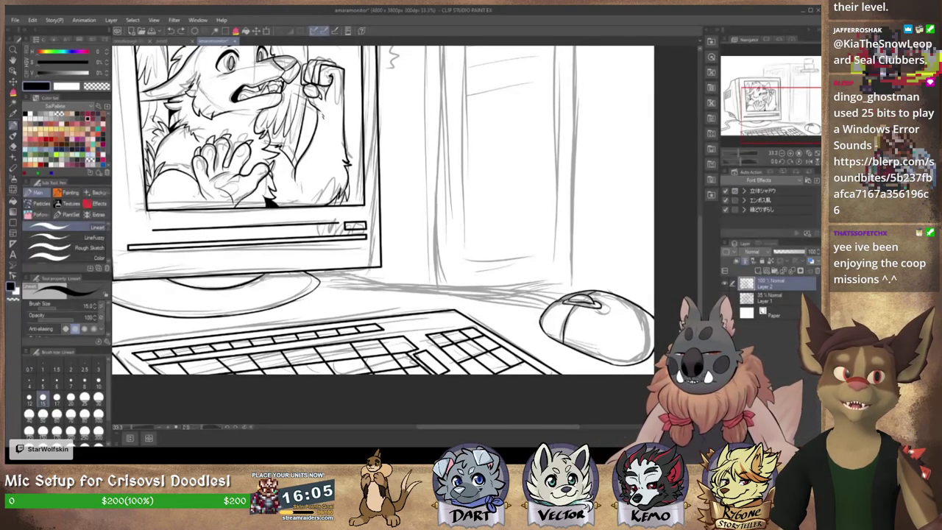
pyautogui.moveTo(504, 315); pyautogui.dragTo(479, 321)
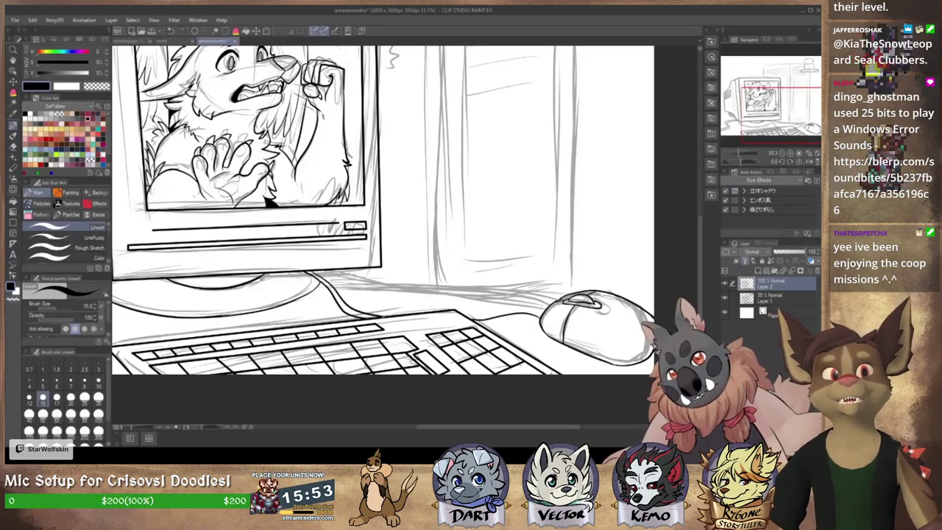
pyautogui.moveTo(496, 313)
pyautogui.mouseDown()
pyautogui.moveTo(534, 305)
pyautogui.moveTo(526, 306)
pyautogui.mouseUp()
pyautogui.hotkey('ctrl', 'z')
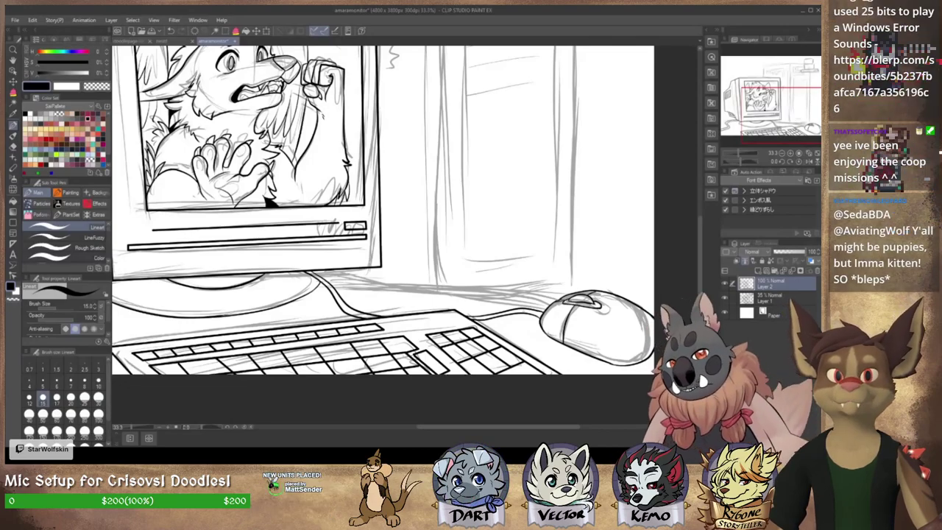
# Step: Ink the open disc tray sticking out of the computer tower as a thin slab with a small button at its end
pyautogui.click(816, 154)
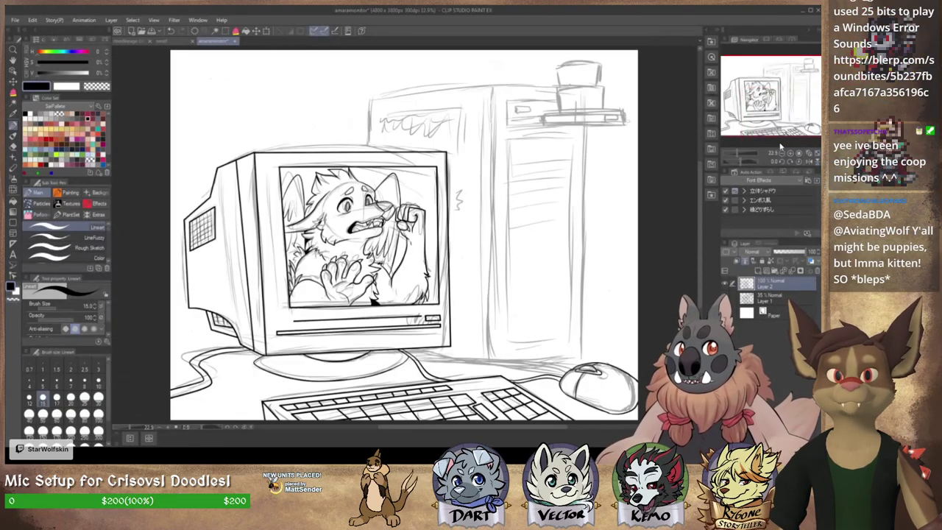
pyautogui.moveTo(767, 83); pyautogui.dragTo(782, 94)
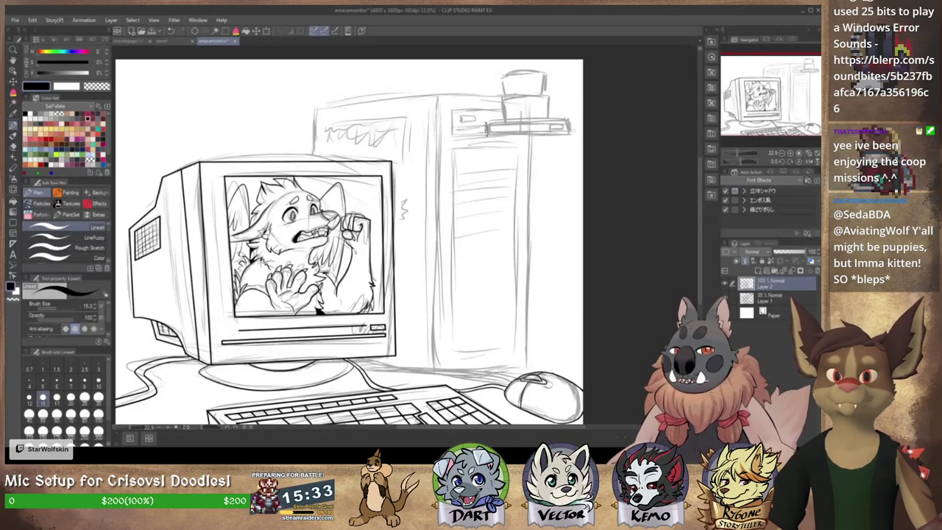
pyautogui.keyDown('shift'); pyautogui.click(486, 136); pyautogui.keyUp('shift')
pyautogui.keyDown('shift'); pyautogui.click(570, 133); pyautogui.keyUp('shift')
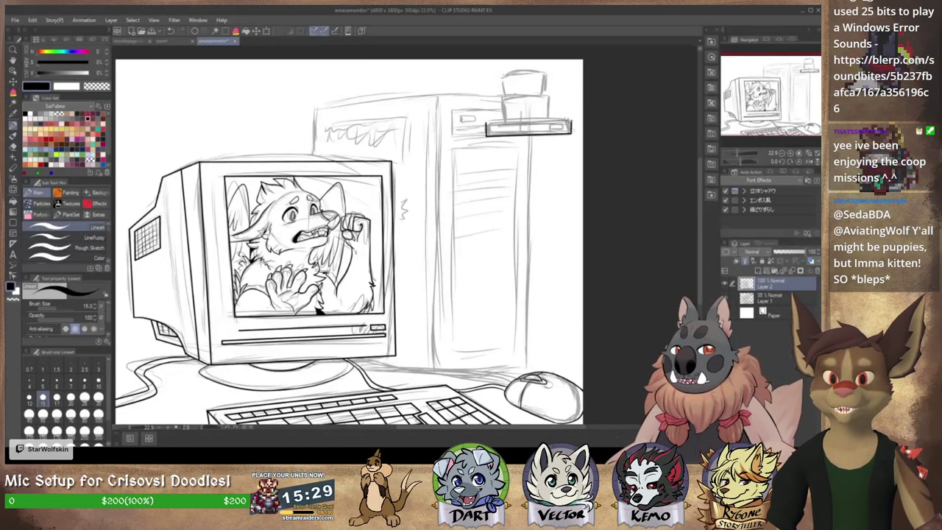
pyautogui.keyDown('shift'); pyautogui.click(486, 122); pyautogui.keyUp('shift')
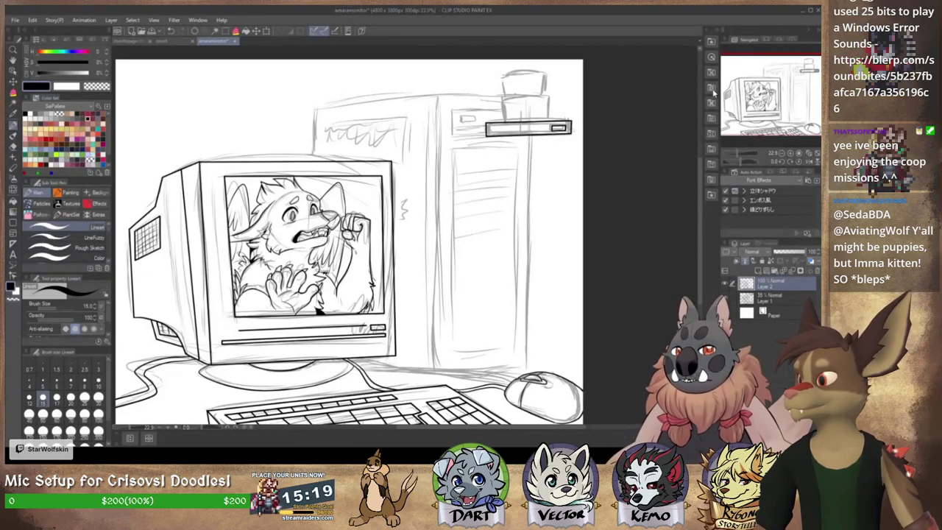
# Step: Ink the two slanted sides of the cup standing on the disc tray
pyautogui.moveTo(505, 120); pyautogui.dragTo(499, 76)
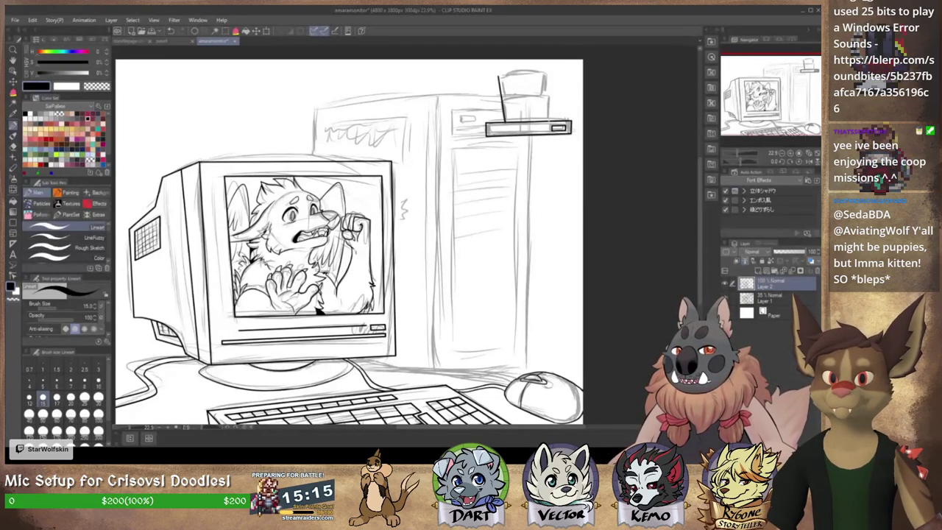
pyautogui.moveTo(551, 74); pyautogui.dragTo(549, 112)
pyautogui.hotkey('ctrl', 'z')
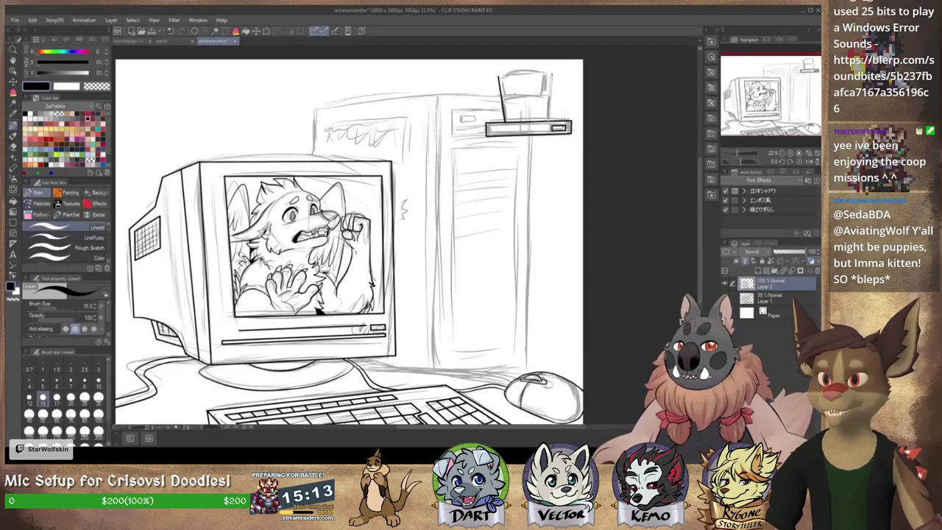
pyautogui.moveTo(551, 74); pyautogui.dragTo(548, 121)
# Step: Ink the curved rim across the top of the cup, joining both sides
pyautogui.click(795, 153)
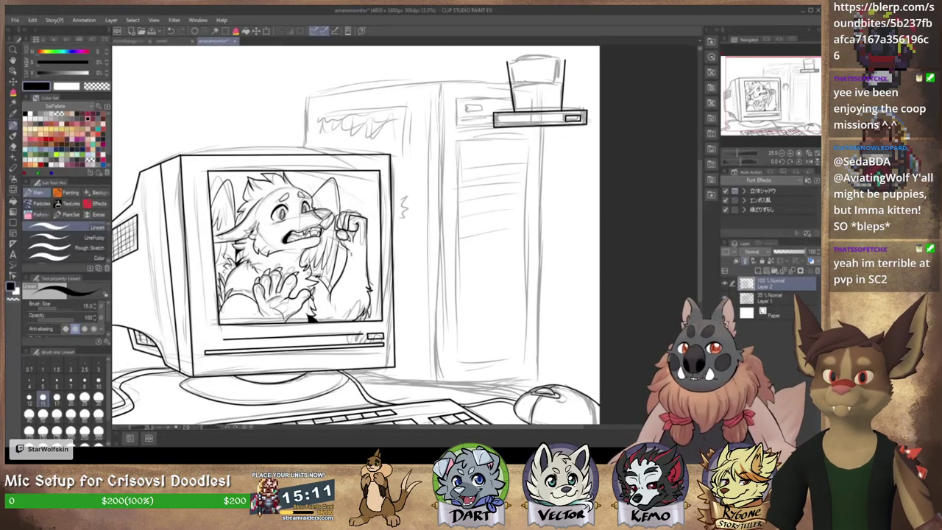
pyautogui.click(795, 153)
pyautogui.click(788, 83)
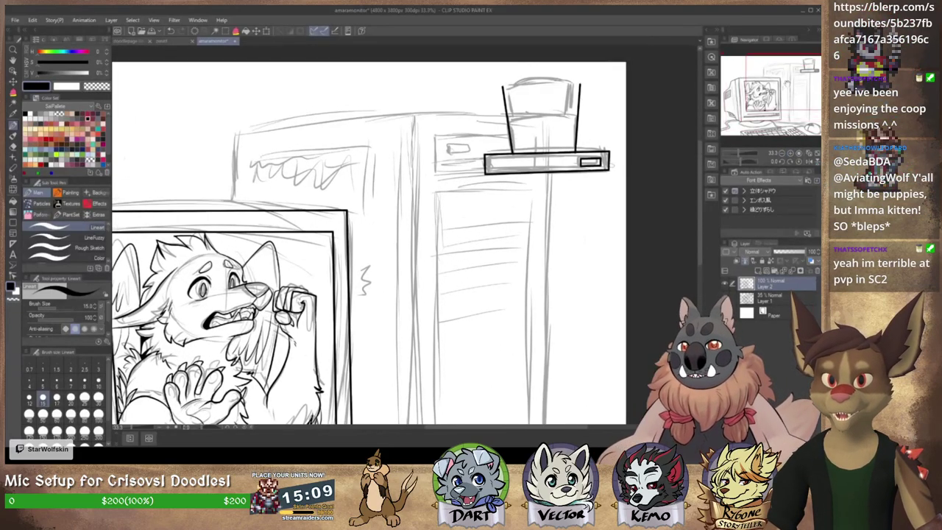
pyautogui.moveTo(527, 160); pyautogui.dragTo(494, 255)
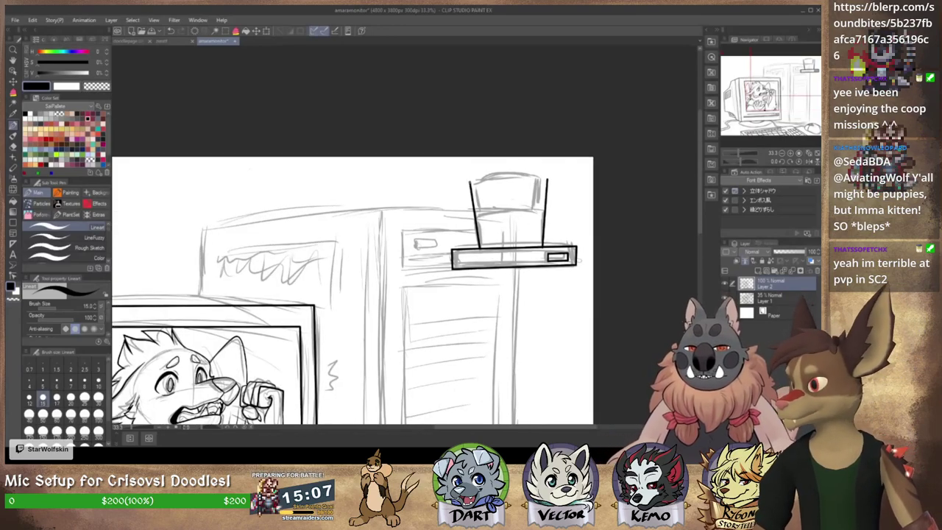
pyautogui.moveTo(472, 176); pyautogui.dragTo(549, 177)
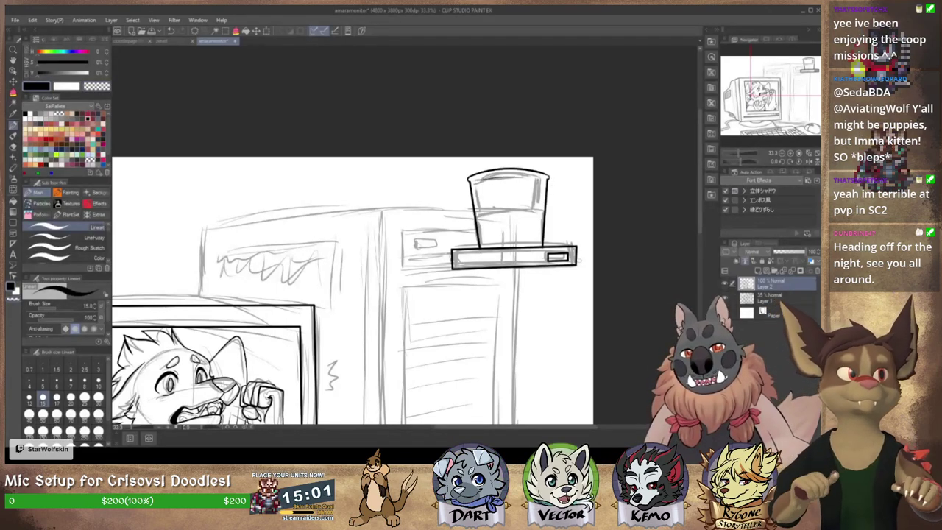
pyautogui.hotkey('ctrl', 'z')
pyautogui.moveTo(472, 181)
pyautogui.mouseDown()
pyautogui.moveTo(535, 177)
pyautogui.moveTo(497, 177)
pyautogui.moveTo(558, 137)
pyautogui.mouseUp()
pyautogui.hotkey('ctrl', 'z')
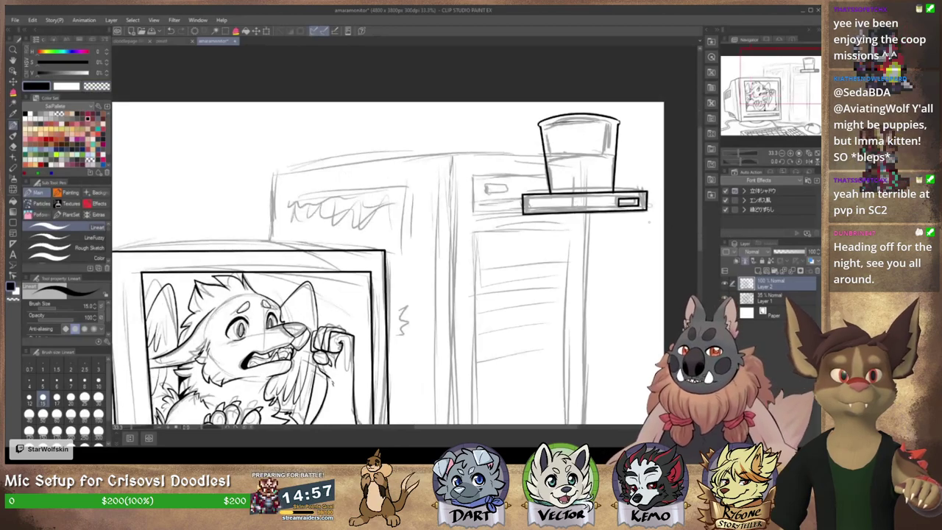
# Step: Ink the computer tower's top edges and its rear vertical edge down to the monitor with straight lines
pyautogui.hotkey('ctrl', '-')
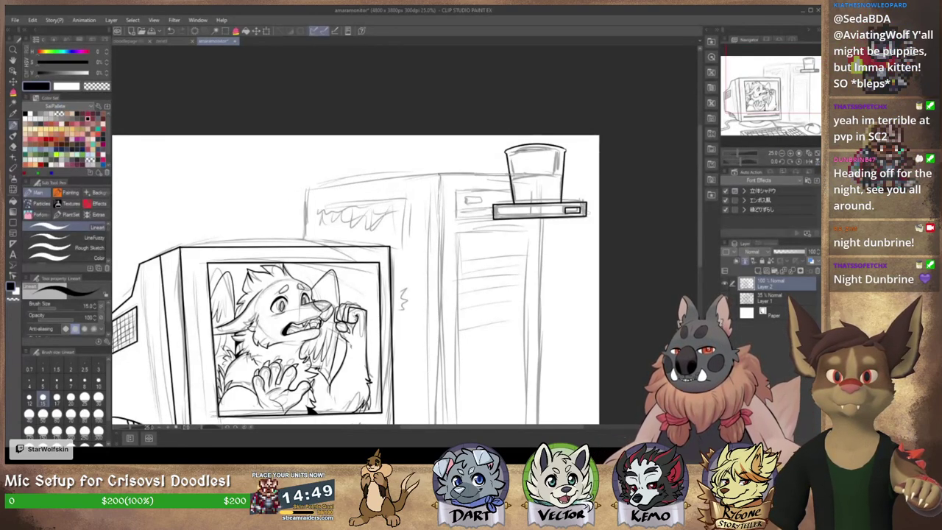
pyautogui.keyDown('shift'); pyautogui.click(440, 174); pyautogui.keyUp('shift')
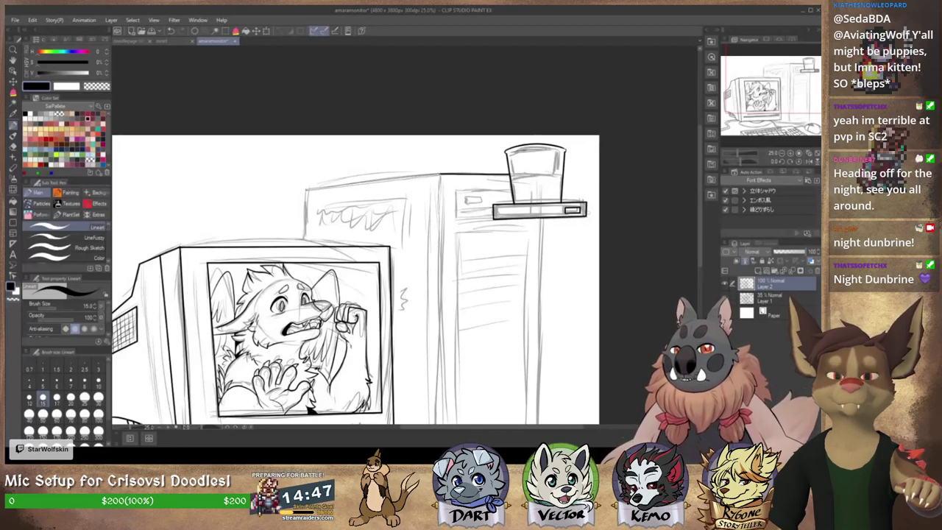
pyautogui.keyDown('shift'); pyautogui.click(306, 190); pyautogui.keyUp('shift')
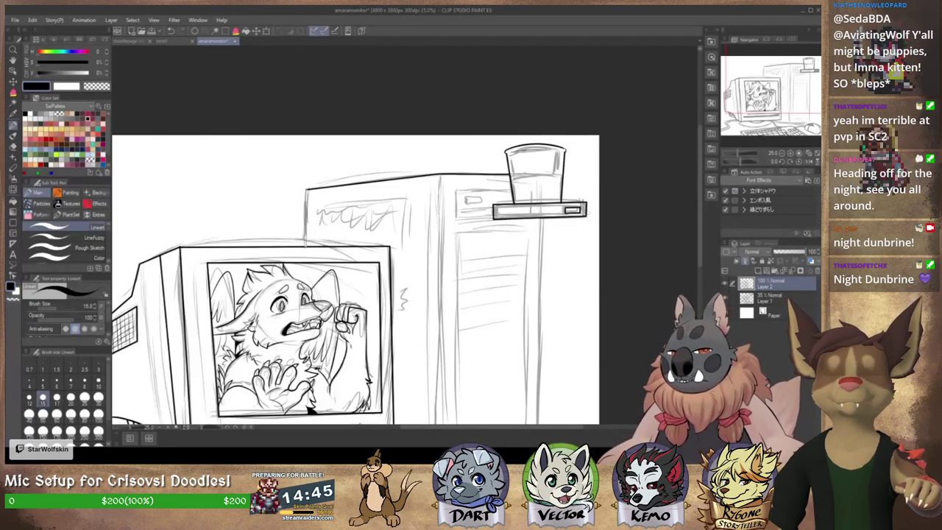
pyautogui.keyDown('shift'); pyautogui.click(305, 246); pyautogui.keyUp('shift')
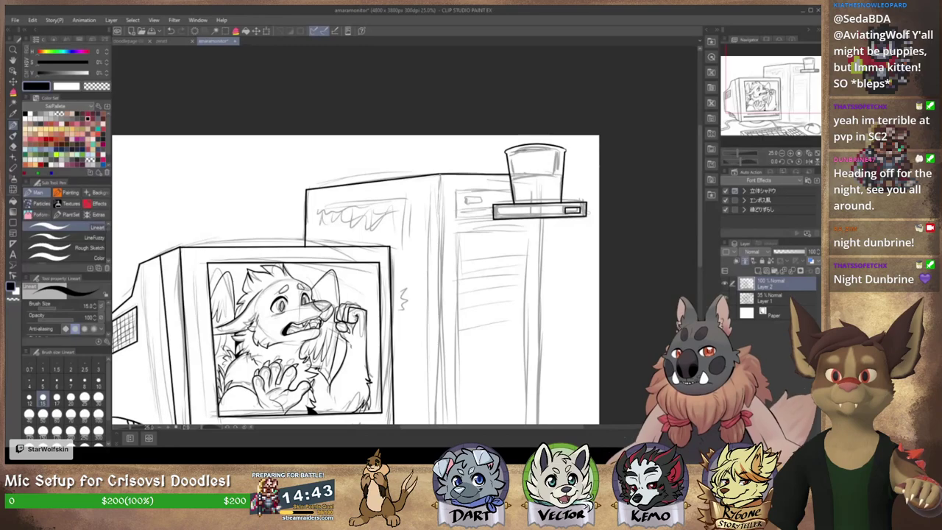
pyautogui.click(440, 175)
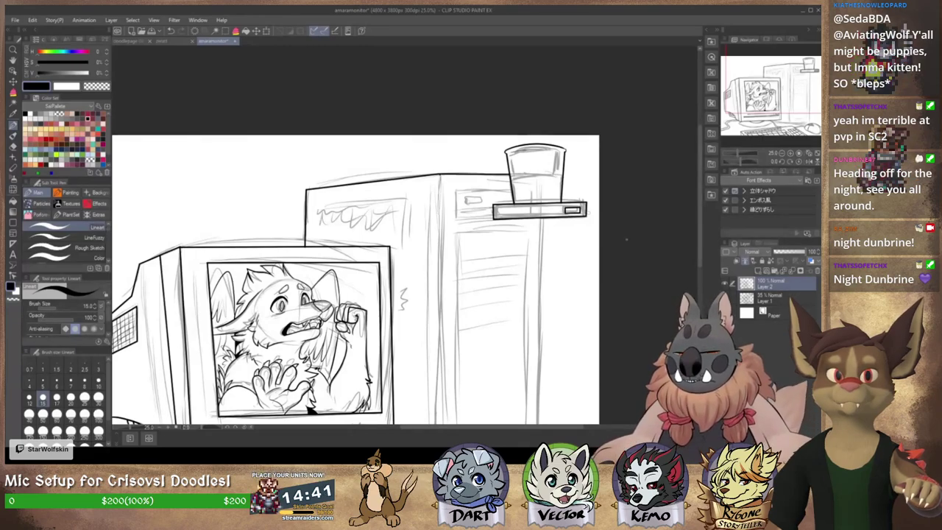
# Step: Ink the tower's front corner edge, its bottom edges and the outer front edge up to the disc tray
pyautogui.moveTo(446, 401); pyautogui.dragTo(429, 327)
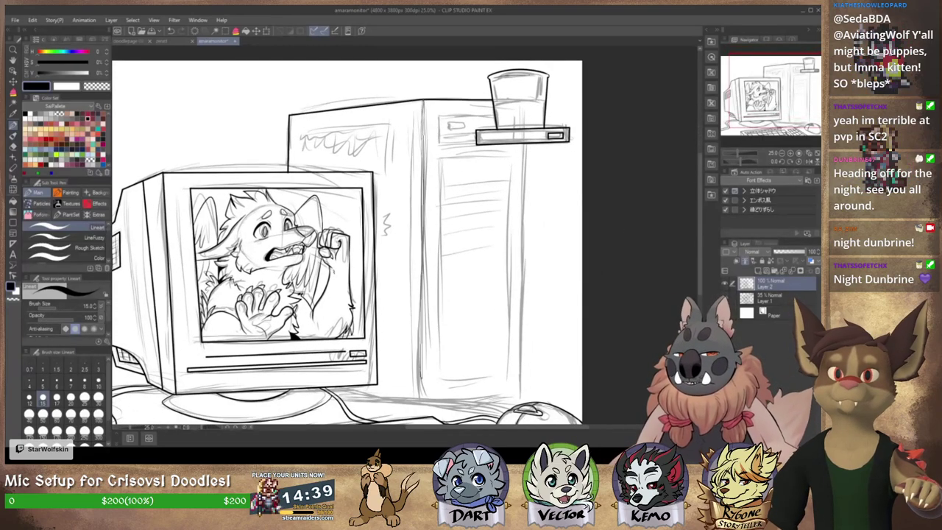
pyautogui.keyDown('shift'); pyautogui.click(419, 404); pyautogui.keyUp('shift')
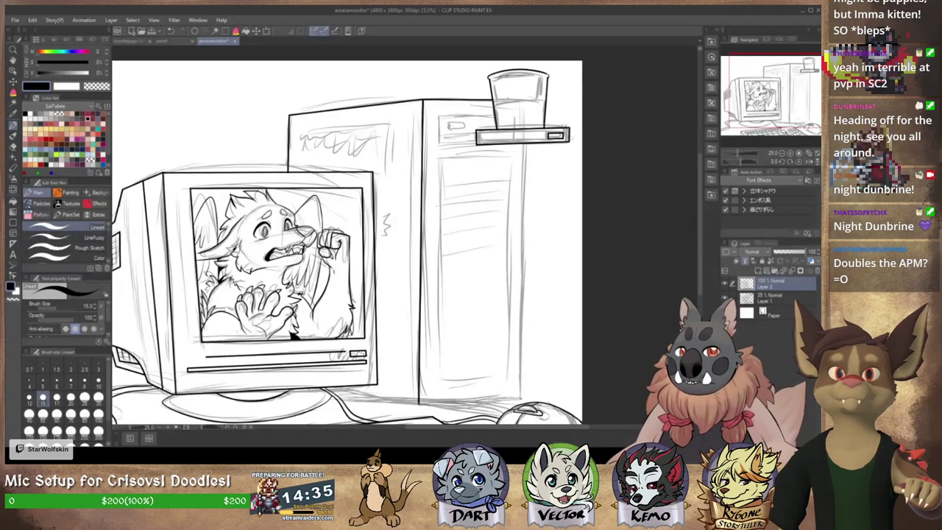
pyautogui.keyDown('shift'); pyautogui.click(520, 398); pyautogui.keyUp('shift')
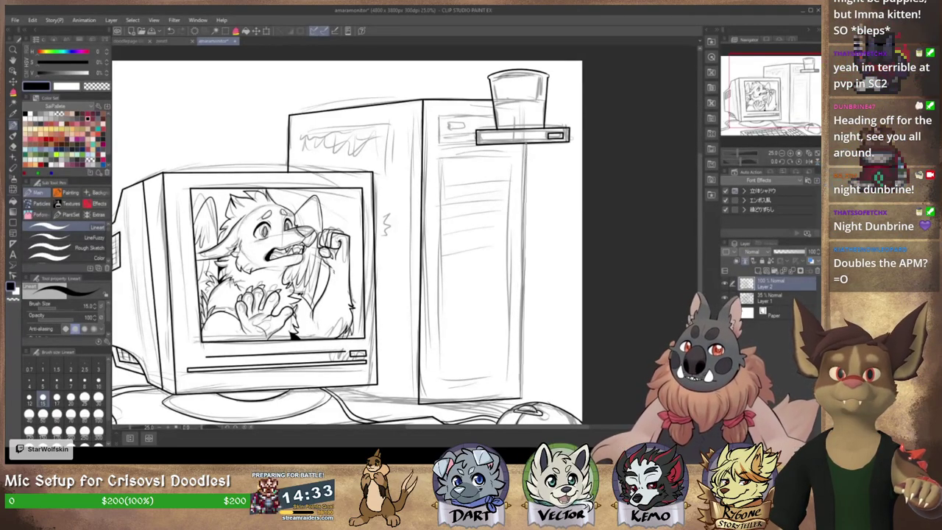
pyautogui.keyDown('shift'); pyautogui.click(526, 144); pyautogui.keyUp('shift')
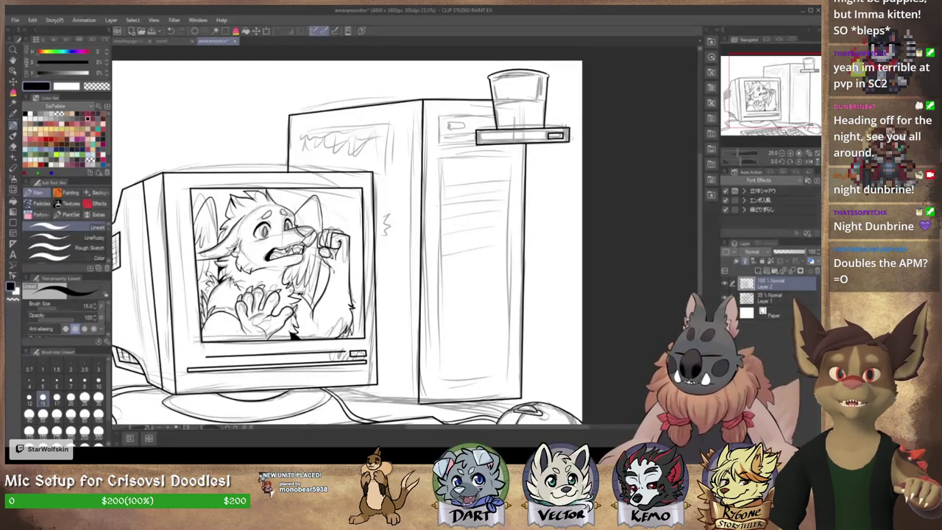
pyautogui.click(419, 403)
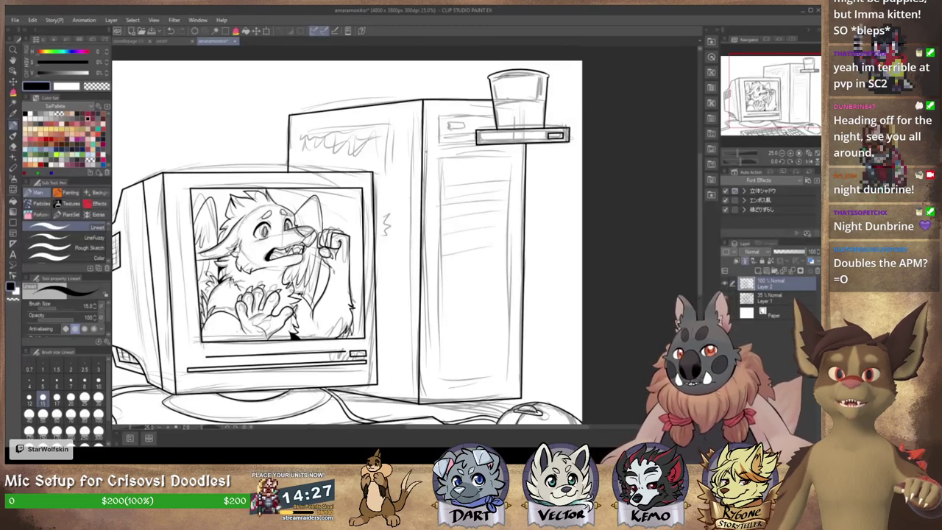
# Step: Ink the inset panel on the tower's side and the drive bay with its small slot beside the disc tray
pyautogui.click(301, 130)
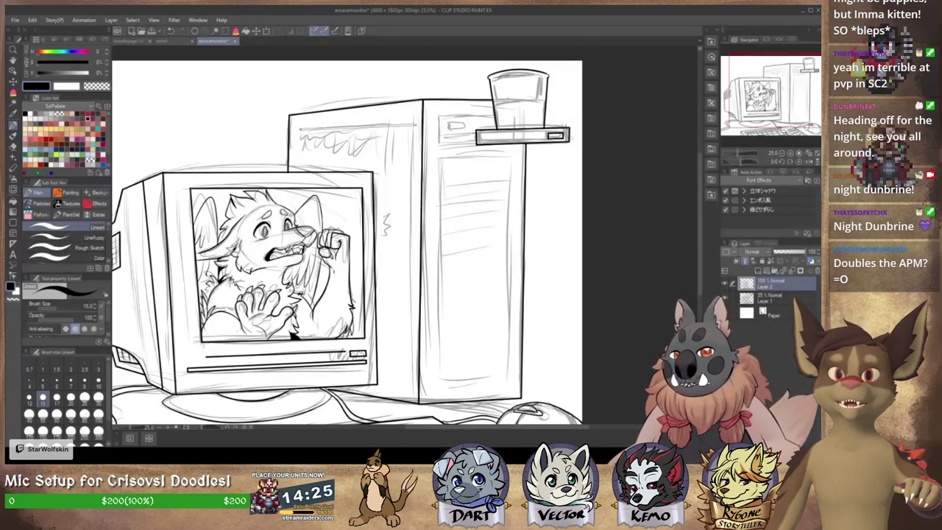
pyautogui.keyDown('shift'); pyautogui.click(409, 117); pyautogui.keyUp('shift')
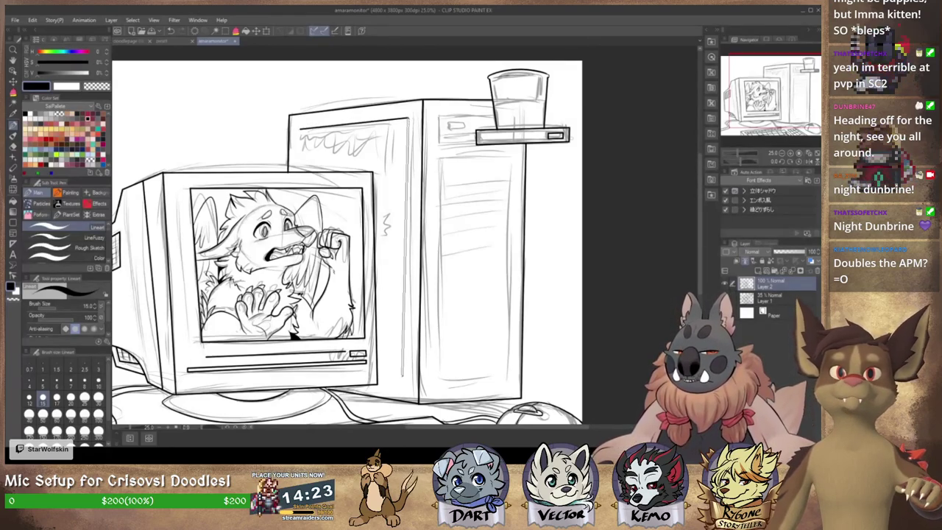
pyautogui.keyDown('shift'); pyautogui.click(405, 389); pyautogui.keyUp('shift')
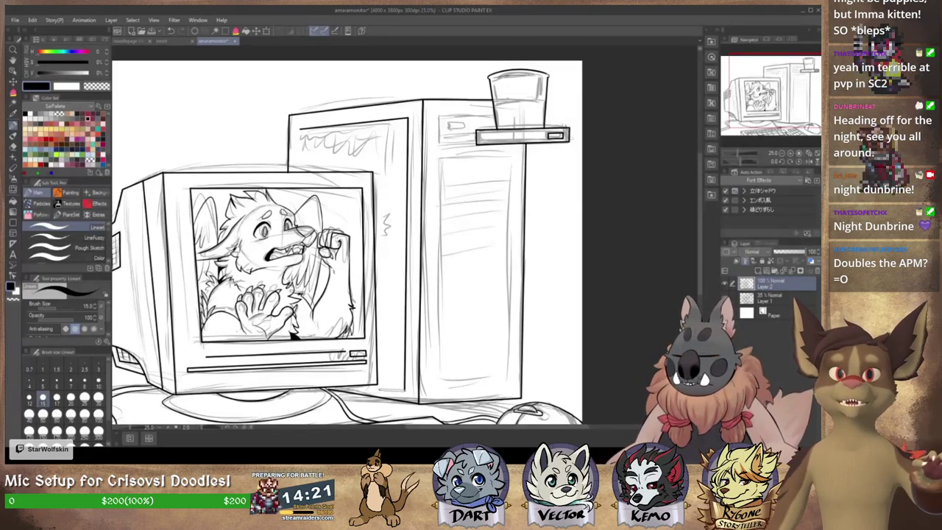
pyautogui.keyDown('shift'); pyautogui.click(375, 385); pyautogui.keyUp('shift')
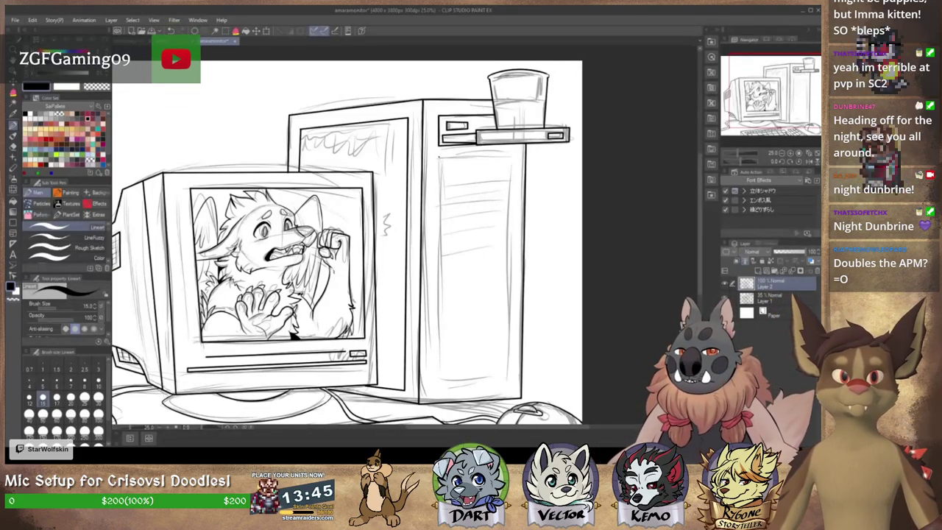
# Step: Ink the tall inset panel on the tower's front and divide its upper part with three horizontal bay lines
pyautogui.moveTo(439, 157)
pyautogui.mouseDown()
pyautogui.moveTo(513, 155)
pyautogui.moveTo(509, 388)
pyautogui.moveTo(434, 389)
pyautogui.moveTo(439, 156)
pyautogui.mouseUp()
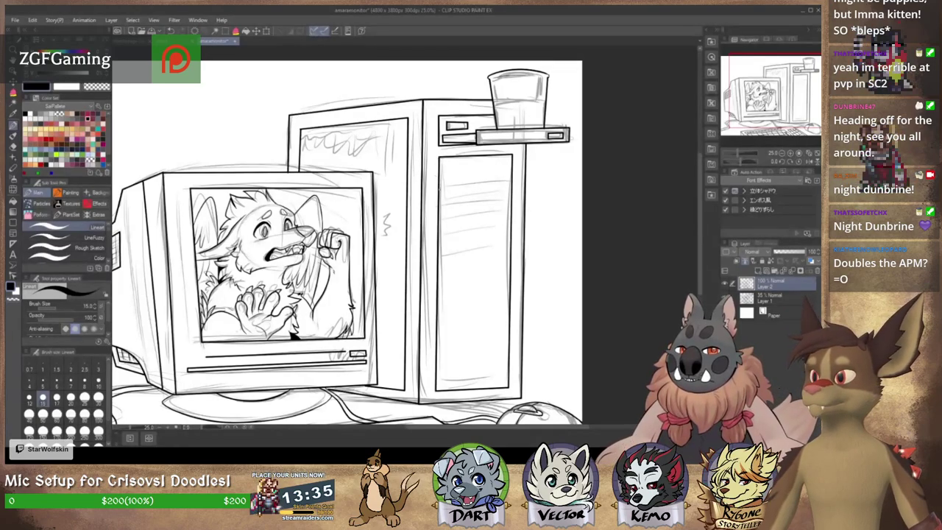
pyautogui.moveTo(440, 188); pyautogui.dragTo(512, 187)
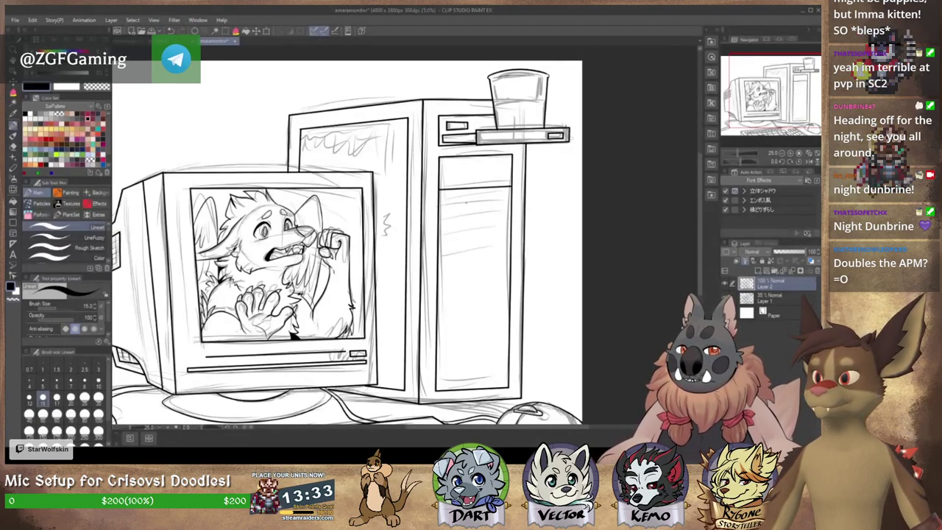
pyautogui.moveTo(438, 205); pyautogui.dragTo(508, 201)
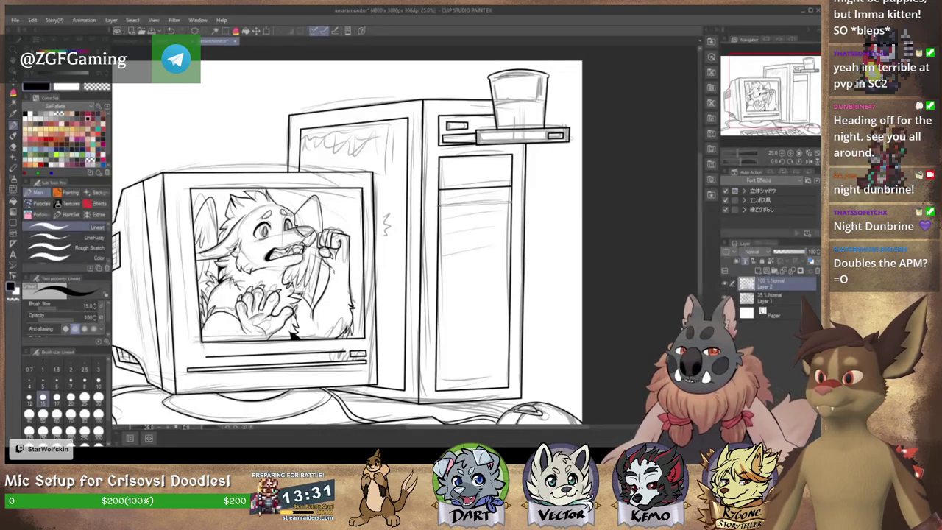
pyautogui.moveTo(439, 206); pyautogui.dragTo(511, 203)
pyautogui.moveTo(439, 220); pyautogui.dragTo(511, 217)
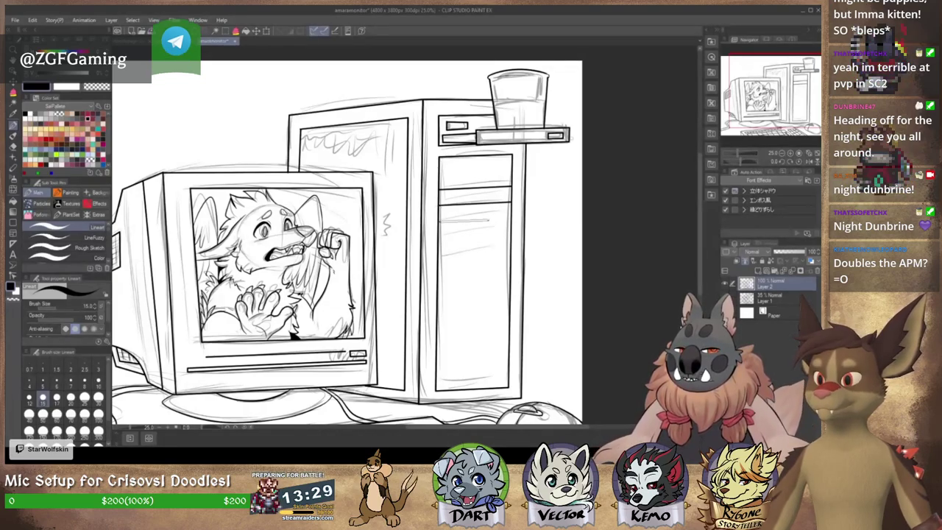
pyautogui.moveTo(439, 220); pyautogui.dragTo(511, 218)
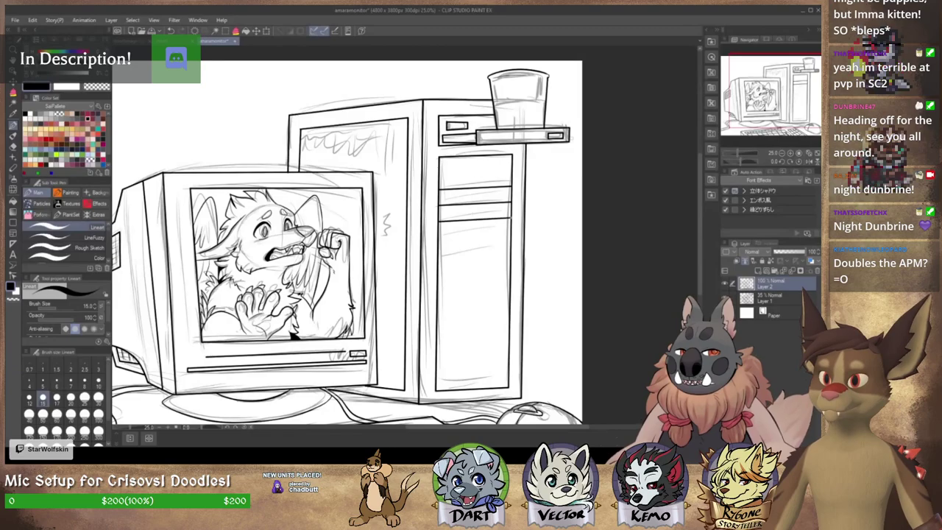
pyautogui.hotkey('ctrl', '0')
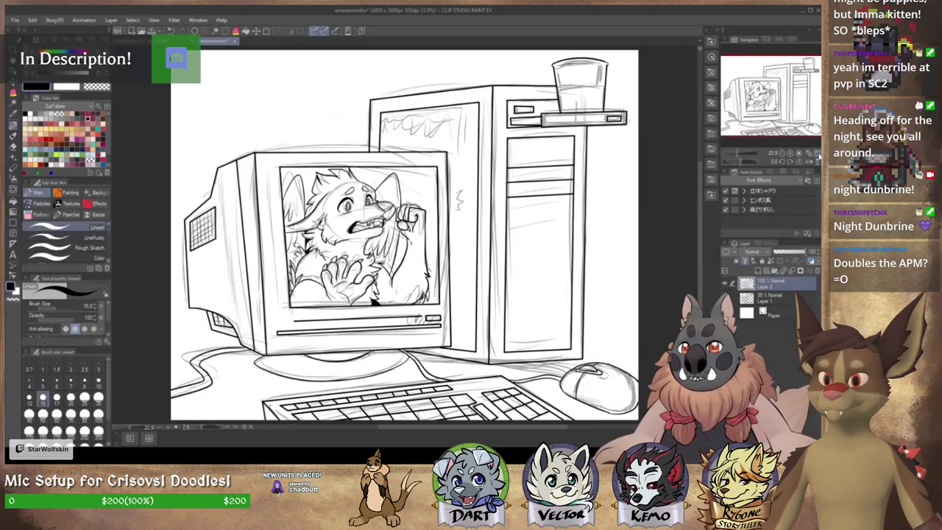
# Step: Hide the sketch layer and add a new layer between it and the lineart layer
pyautogui.click(725, 298)
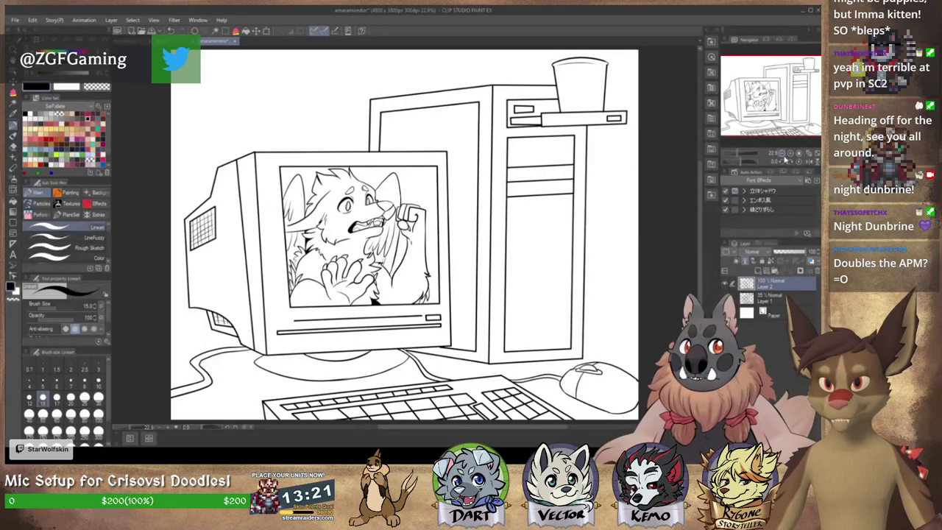
pyautogui.click(784, 156)
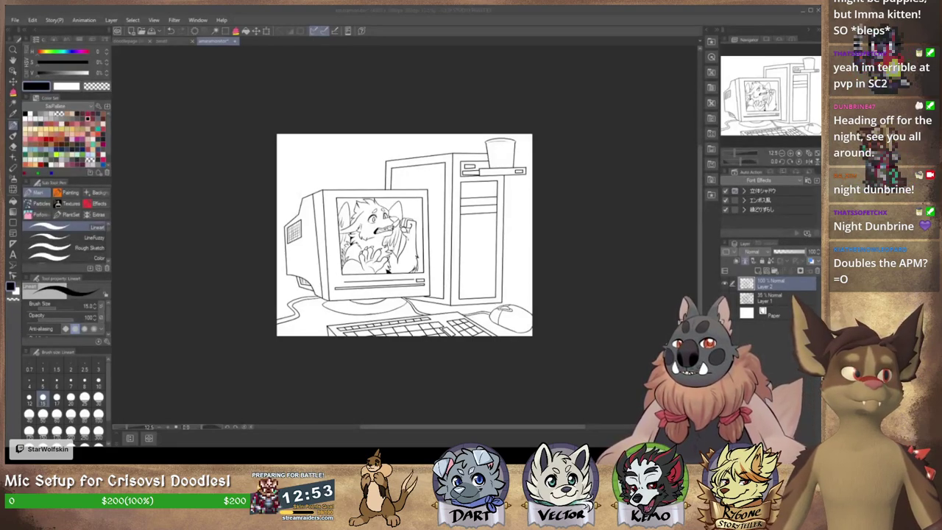
pyautogui.hotkey('alt', 'Tab')
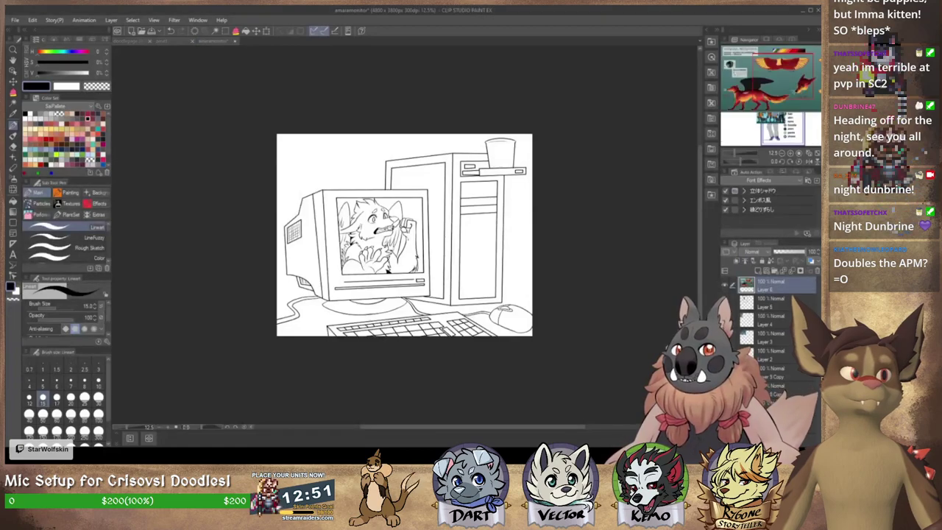
pyautogui.hotkey('ctrl', 'shift', 'n')
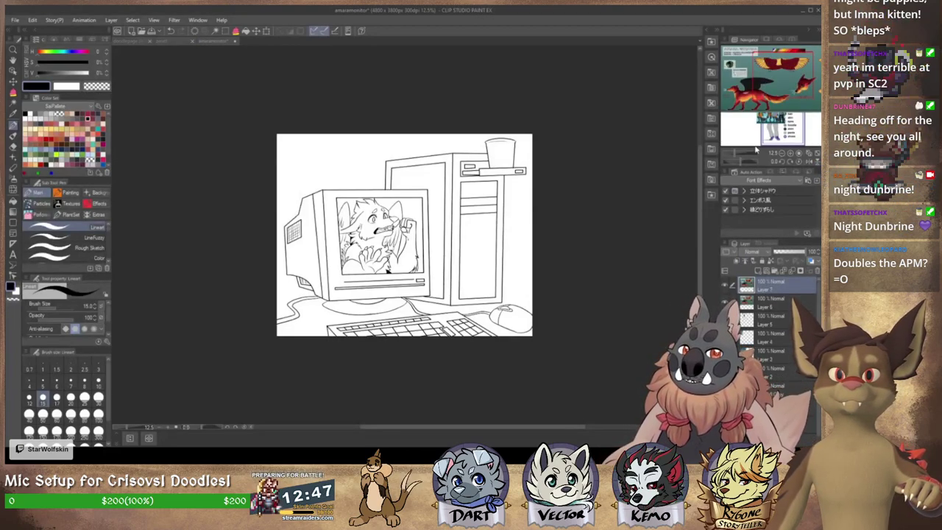
pyautogui.click(671, 284)
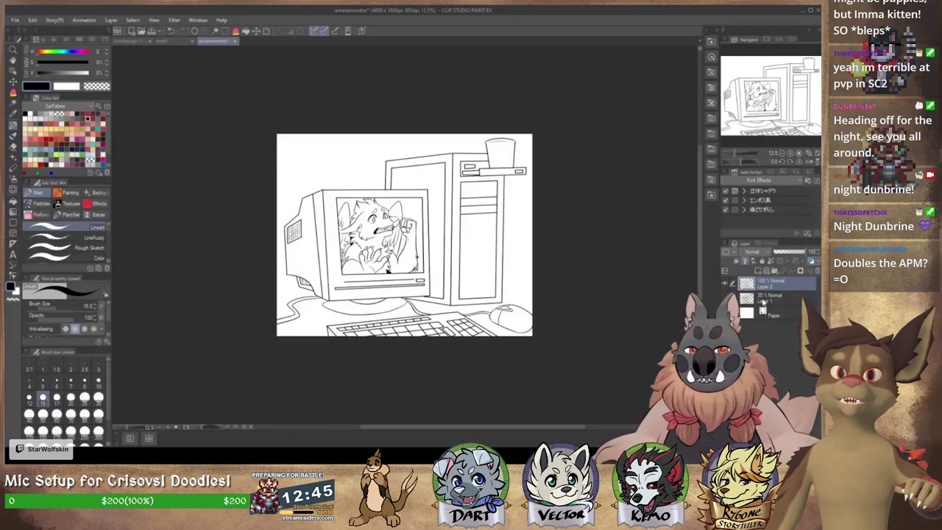
pyautogui.click(767, 298)
pyautogui.click(758, 272)
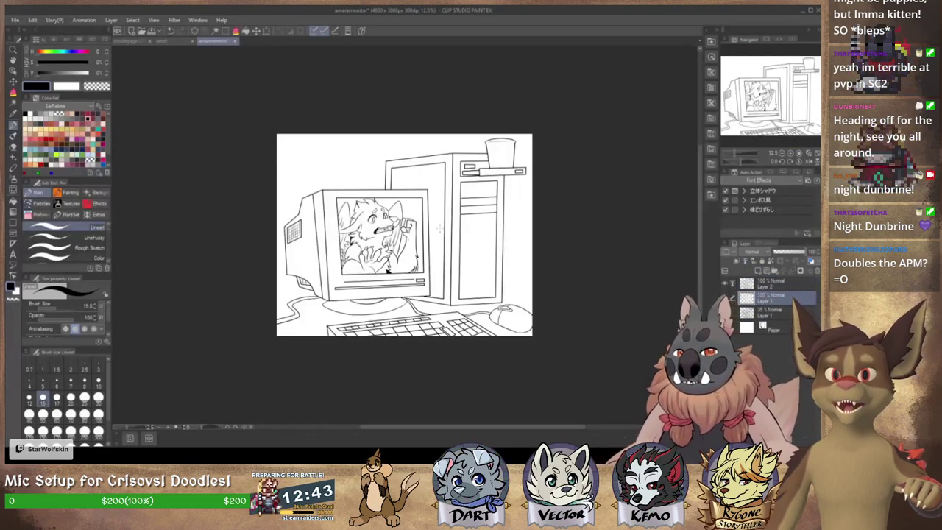
# Step: Choose a greyish beige with hue 45, saturation 8% and brightness 76%, and fill the mouse using Lasso Fill
pyautogui.click(29, 124)
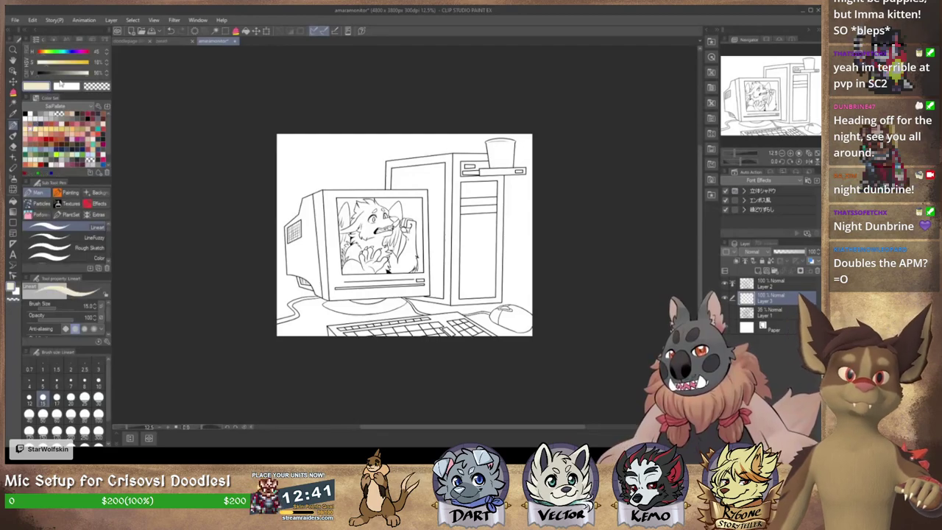
pyautogui.moveTo(84, 75); pyautogui.dragTo(52, 68)
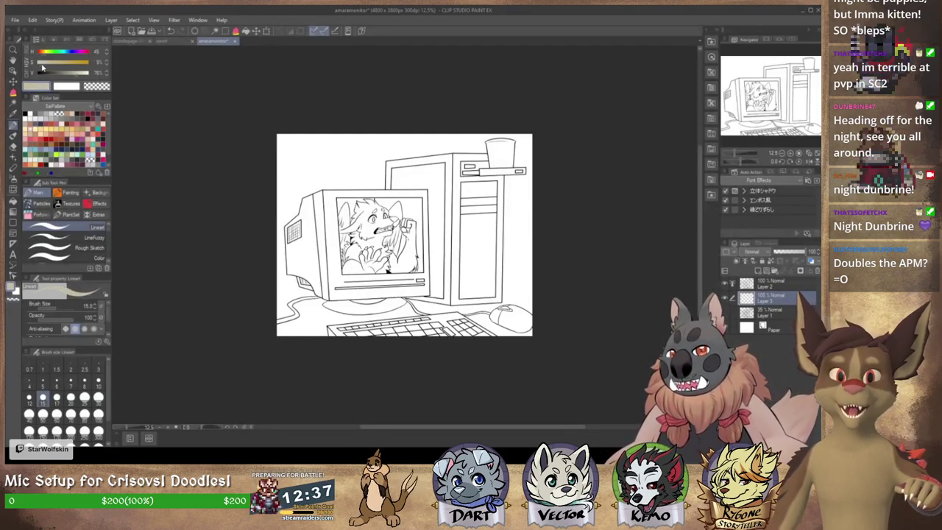
pyautogui.click(12, 93)
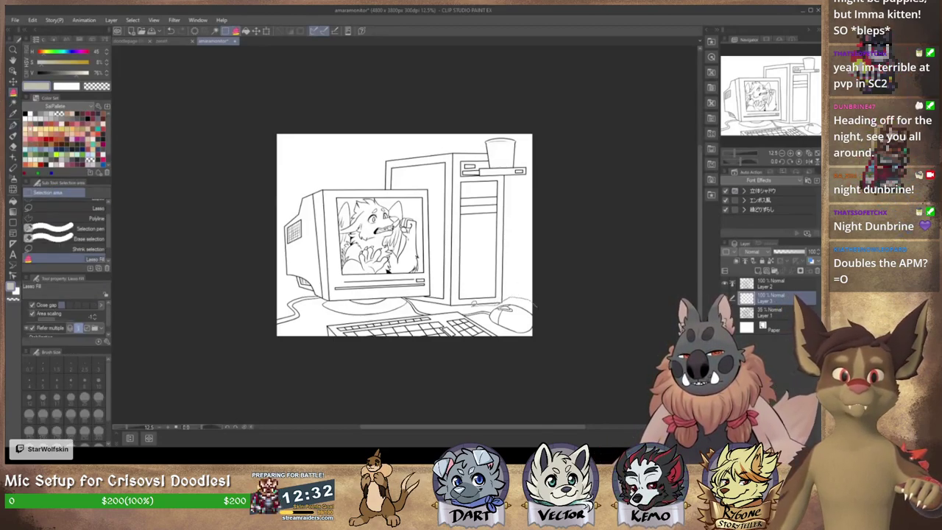
pyautogui.moveTo(537, 300)
pyautogui.mouseDown()
pyautogui.moveTo(503, 298)
pyautogui.moveTo(556, 317)
pyautogui.moveTo(550, 290)
pyautogui.mouseUp()
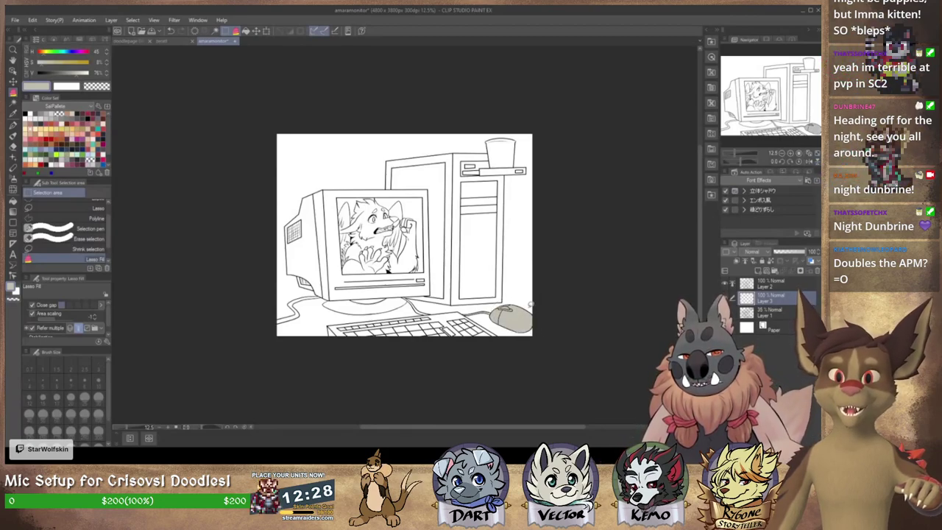
# Step: Fill the keyboard, cables, monitor stand, tower, cup and monitor with the same greyish beige using Lasso Fill
pyautogui.moveTo(466, 306); pyautogui.dragTo(426, 303)
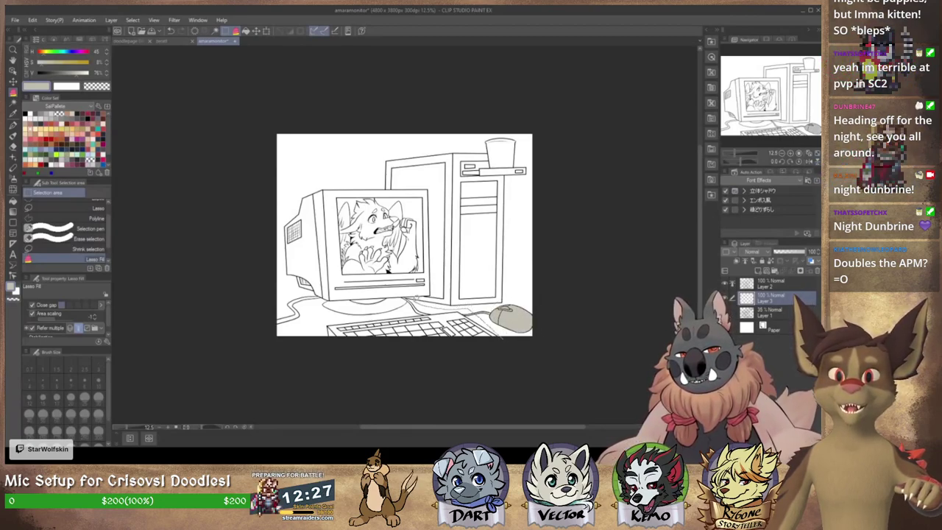
pyautogui.moveTo(357, 290)
pyautogui.mouseDown()
pyautogui.moveTo(324, 291)
pyautogui.moveTo(259, 321)
pyautogui.moveTo(341, 361)
pyautogui.moveTo(514, 340)
pyautogui.mouseUp()
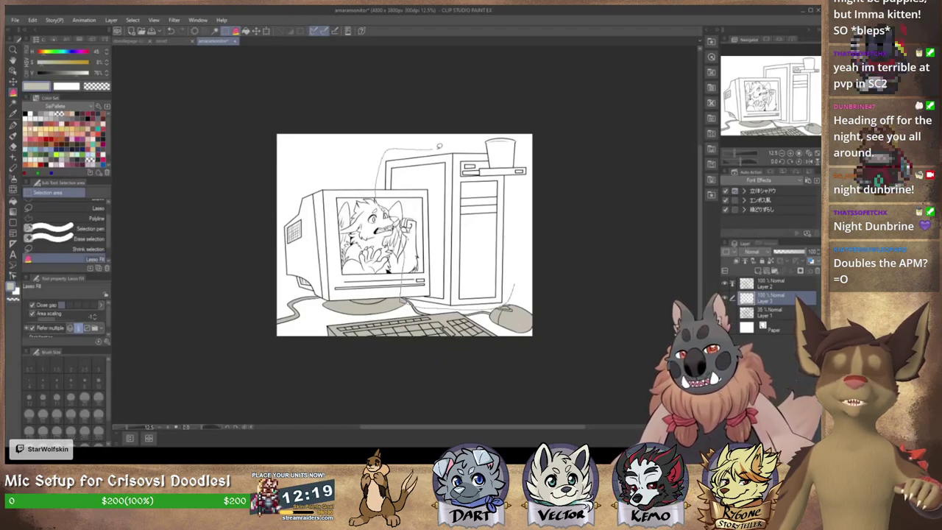
pyautogui.moveTo(439, 146)
pyautogui.mouseDown()
pyautogui.moveTo(515, 132)
pyautogui.moveTo(531, 158)
pyautogui.moveTo(509, 296)
pyautogui.moveTo(504, 278)
pyautogui.mouseUp()
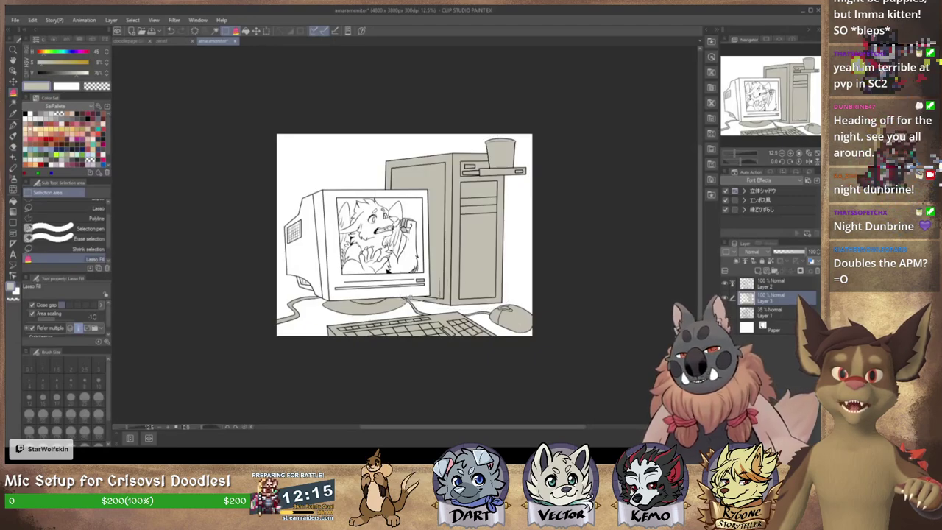
pyautogui.moveTo(412, 297)
pyautogui.mouseDown()
pyautogui.moveTo(309, 301)
pyautogui.moveTo(311, 169)
pyautogui.moveTo(419, 163)
pyautogui.moveTo(449, 308)
pyautogui.mouseUp()
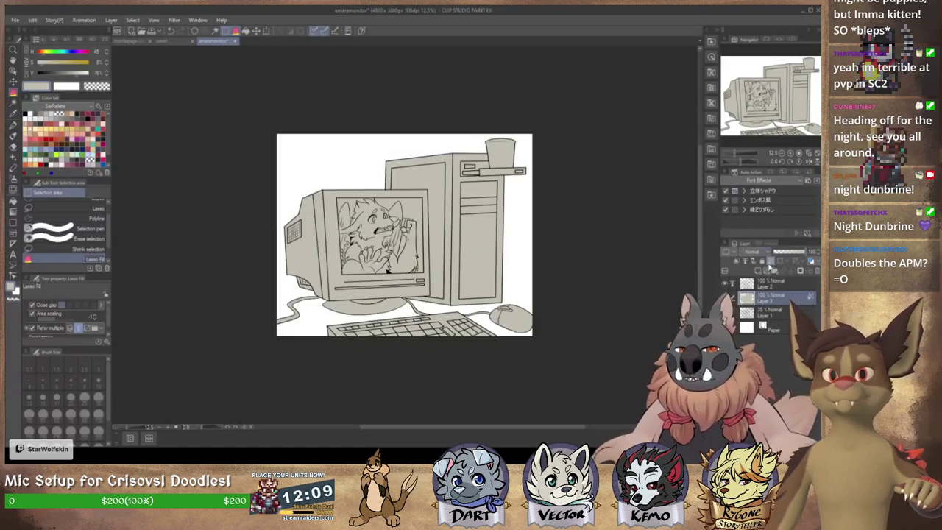
# Step: On a layer clipped to the base colour, fill the mouse, keyboard keys and tower front panel with lighter beige, saturation 4% and brightness 87%
pyautogui.click(737, 261)
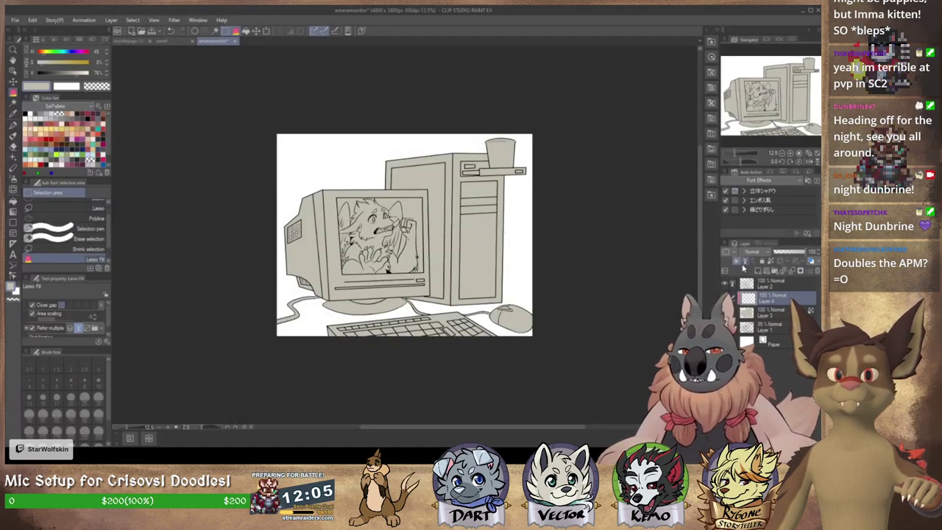
pyautogui.click(79, 75)
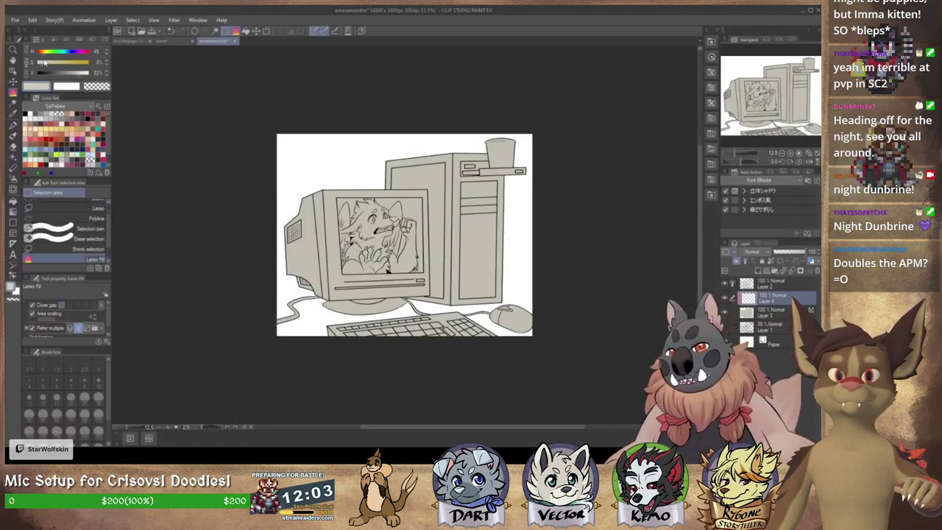
pyautogui.click(84, 73)
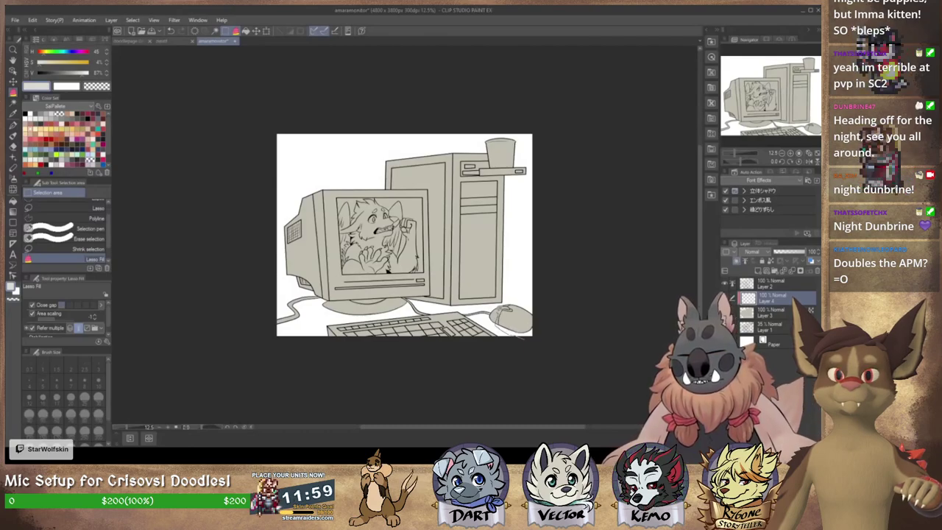
pyautogui.moveTo(537, 301); pyautogui.dragTo(530, 349)
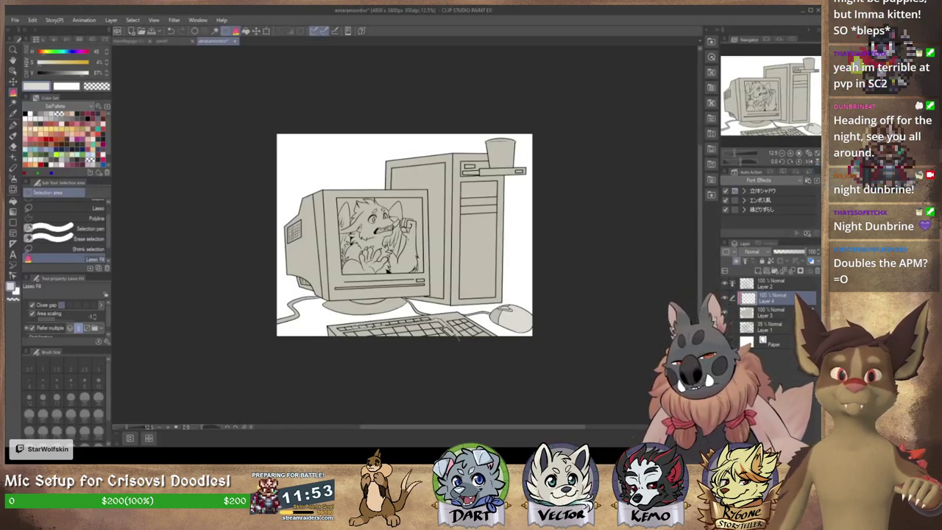
pyautogui.moveTo(342, 328)
pyautogui.mouseDown()
pyautogui.moveTo(358, 341)
pyautogui.moveTo(461, 341)
pyautogui.moveTo(456, 322)
pyautogui.mouseUp()
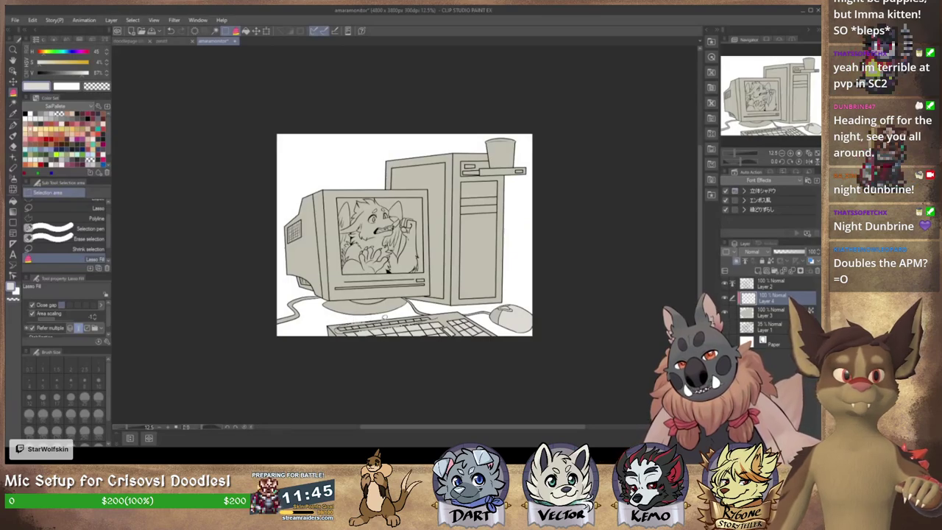
pyautogui.moveTo(531, 167); pyautogui.dragTo(521, 220)
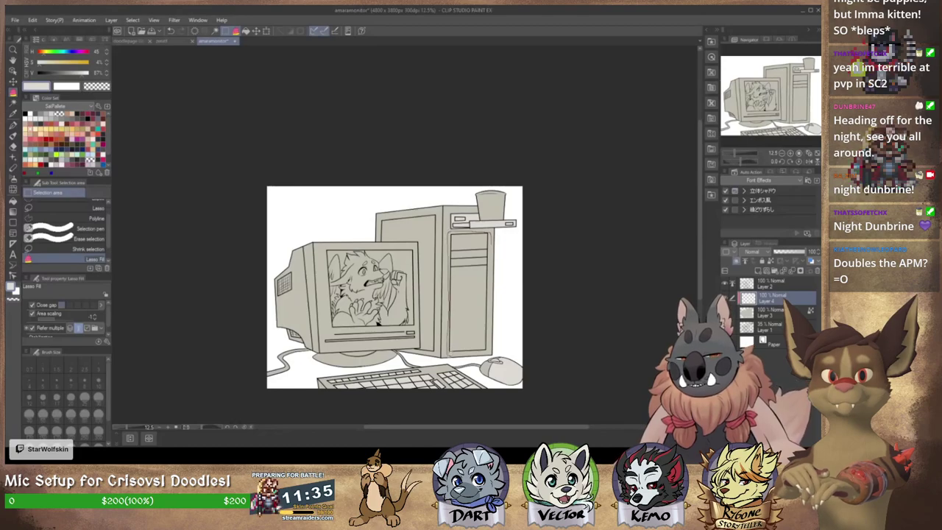
pyautogui.moveTo(493, 313); pyautogui.dragTo(486, 355)
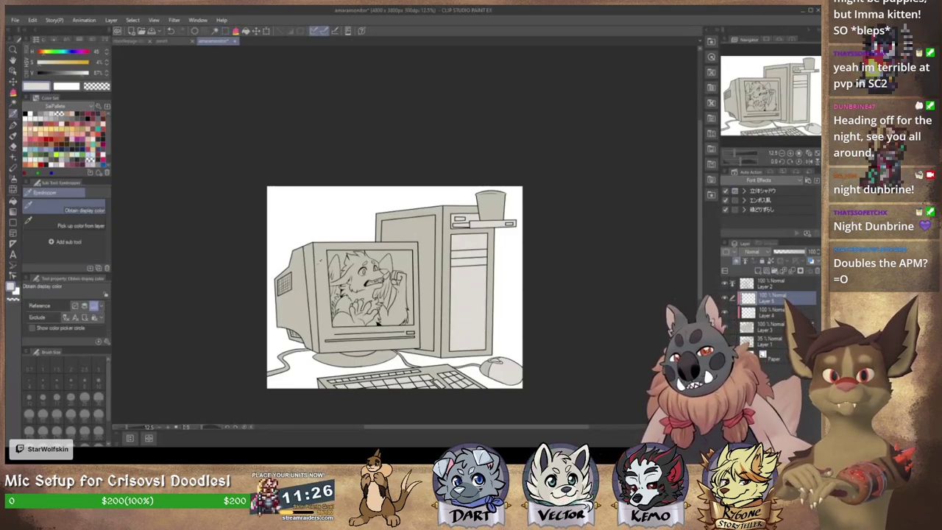
# Step: Fill the grille and lower vent on the monitor's side with dark grey on the newest clipped layer
pyautogui.click(57, 73)
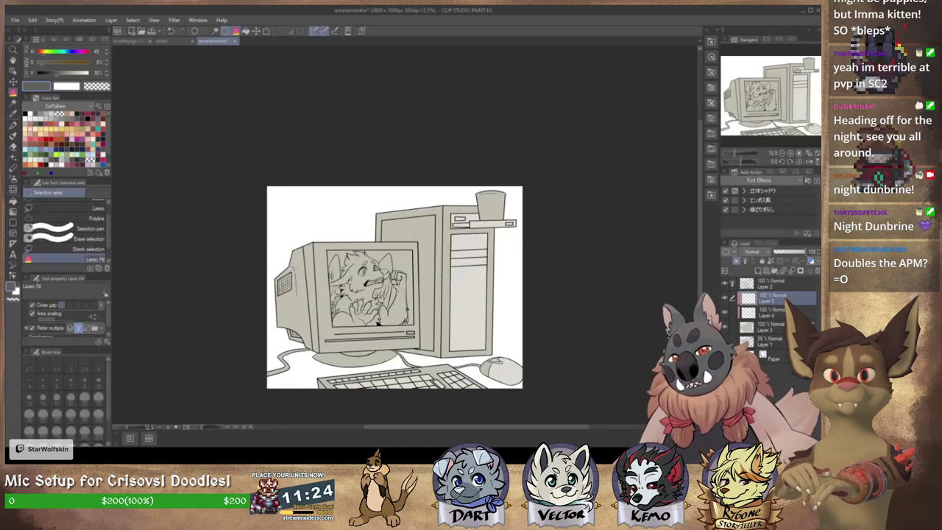
pyautogui.moveTo(275, 278); pyautogui.dragTo(278, 296)
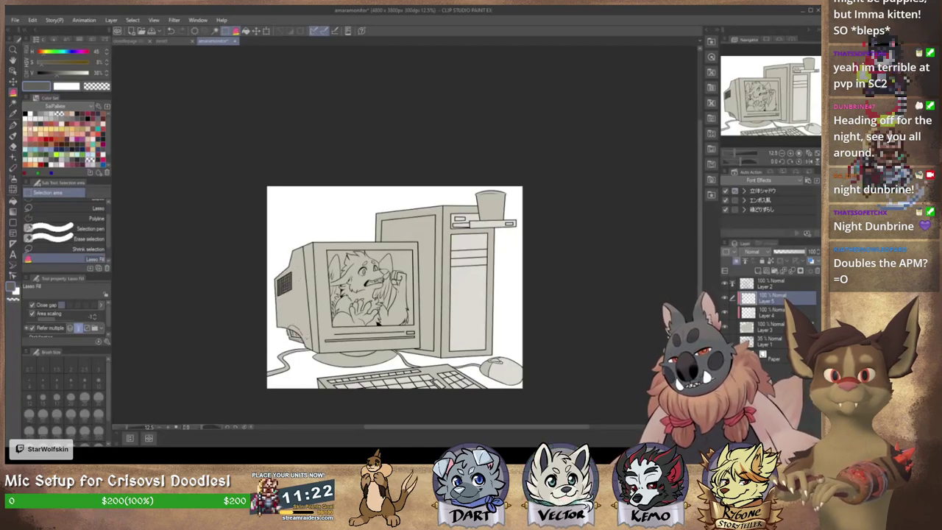
pyautogui.moveTo(302, 338); pyautogui.dragTo(290, 331)
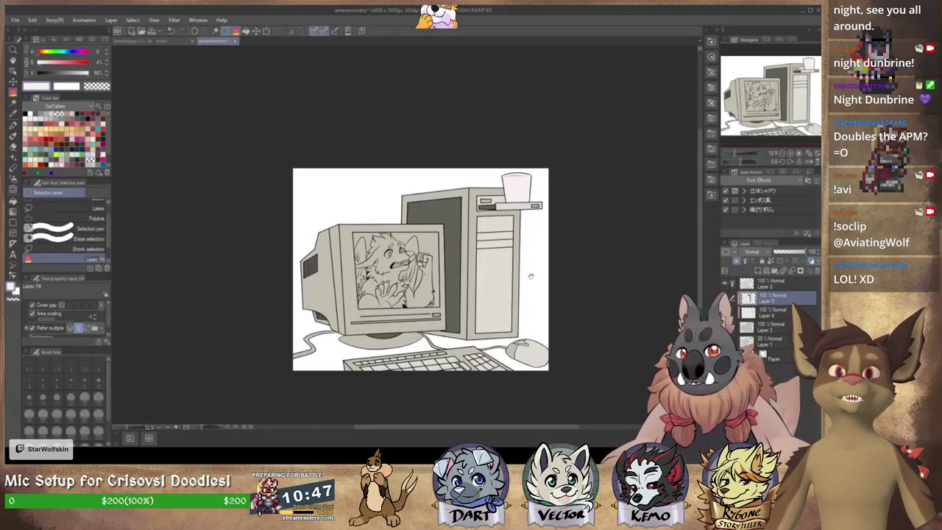
# Step: Fill the cable beside the monitor and the keyboard and mouse cables with near-black
pyautogui.moveTo(531, 276); pyautogui.dragTo(546, 252)
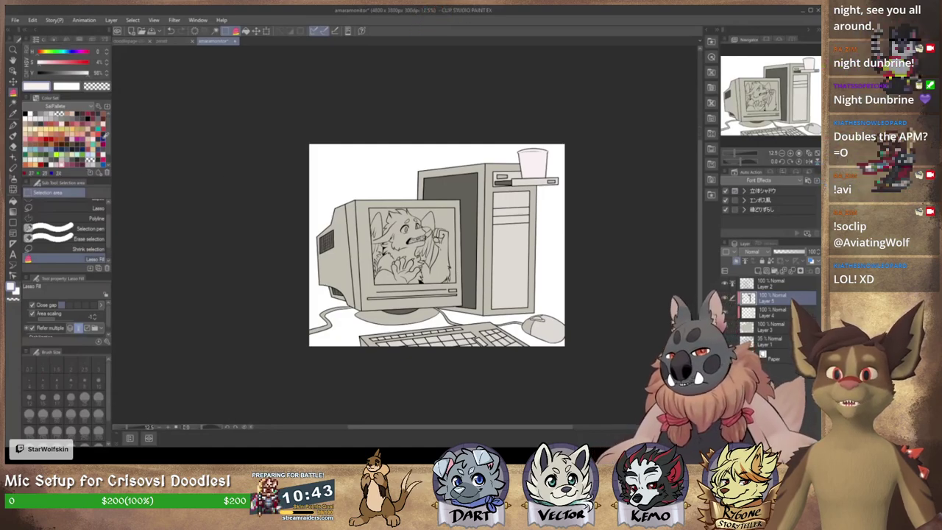
pyautogui.click(103, 139)
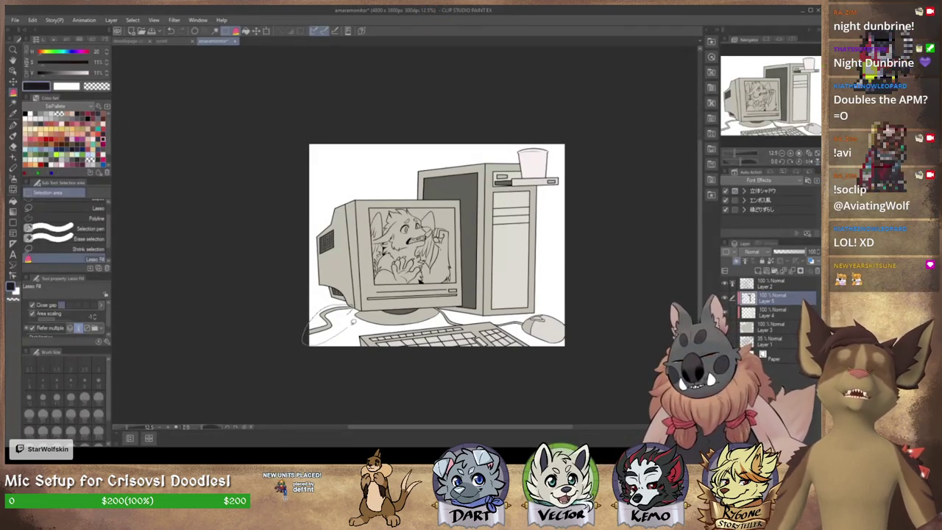
pyautogui.moveTo(359, 309); pyautogui.dragTo(310, 333)
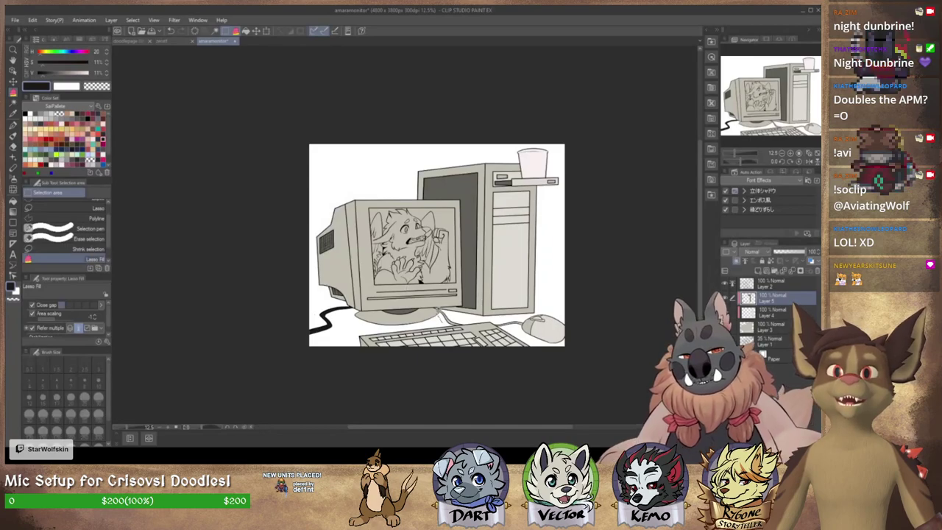
pyautogui.moveTo(433, 307)
pyautogui.mouseDown()
pyautogui.moveTo(447, 321)
pyautogui.moveTo(524, 325)
pyautogui.mouseUp()
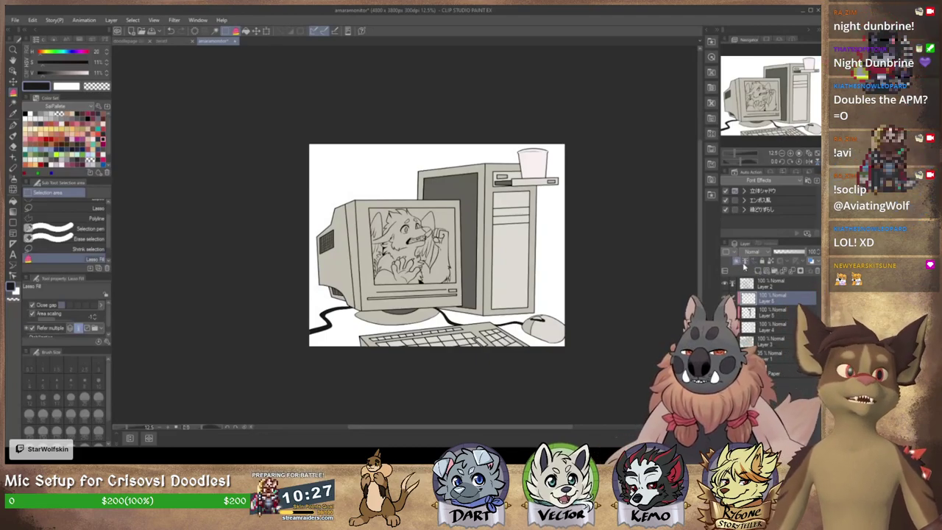
# Step: Sample the dark maroon from the character reference image as the colour for Lasso Fill
pyautogui.click(789, 157)
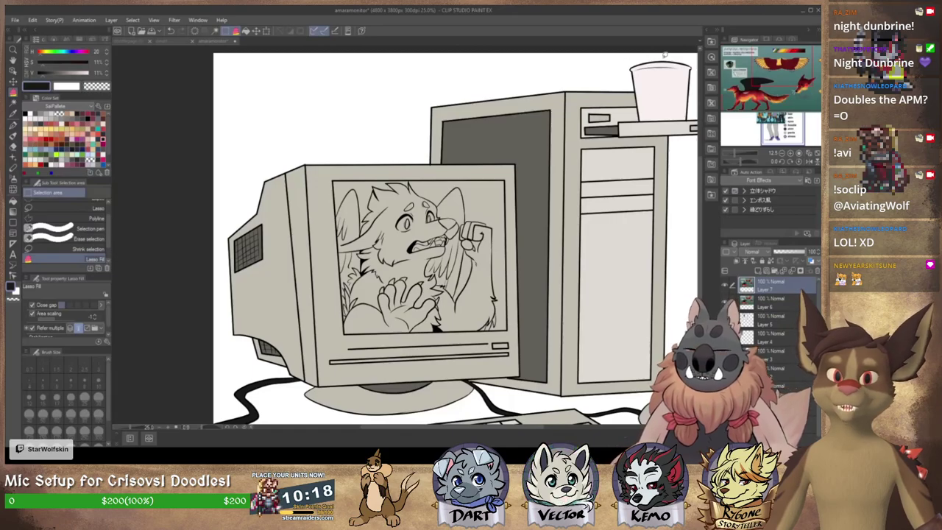
pyautogui.press('i')
pyautogui.click(640, 96)
pyautogui.press('m')
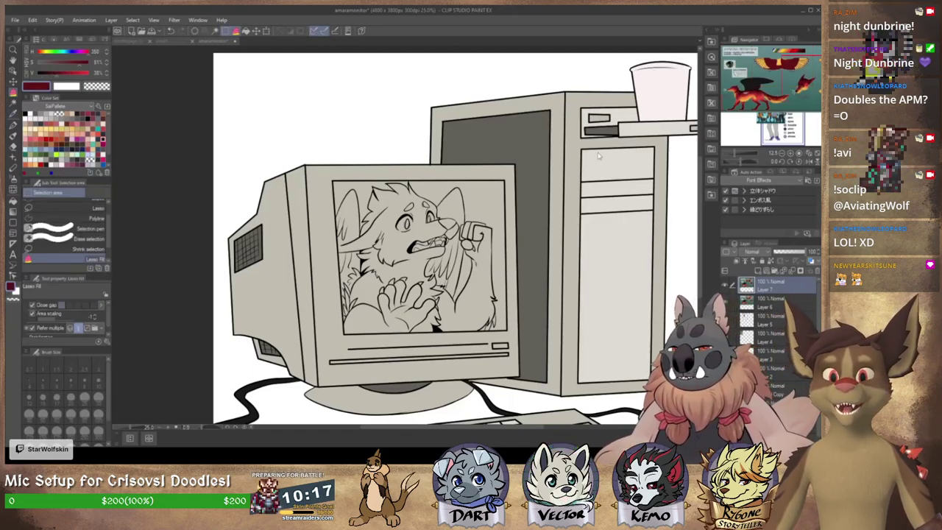